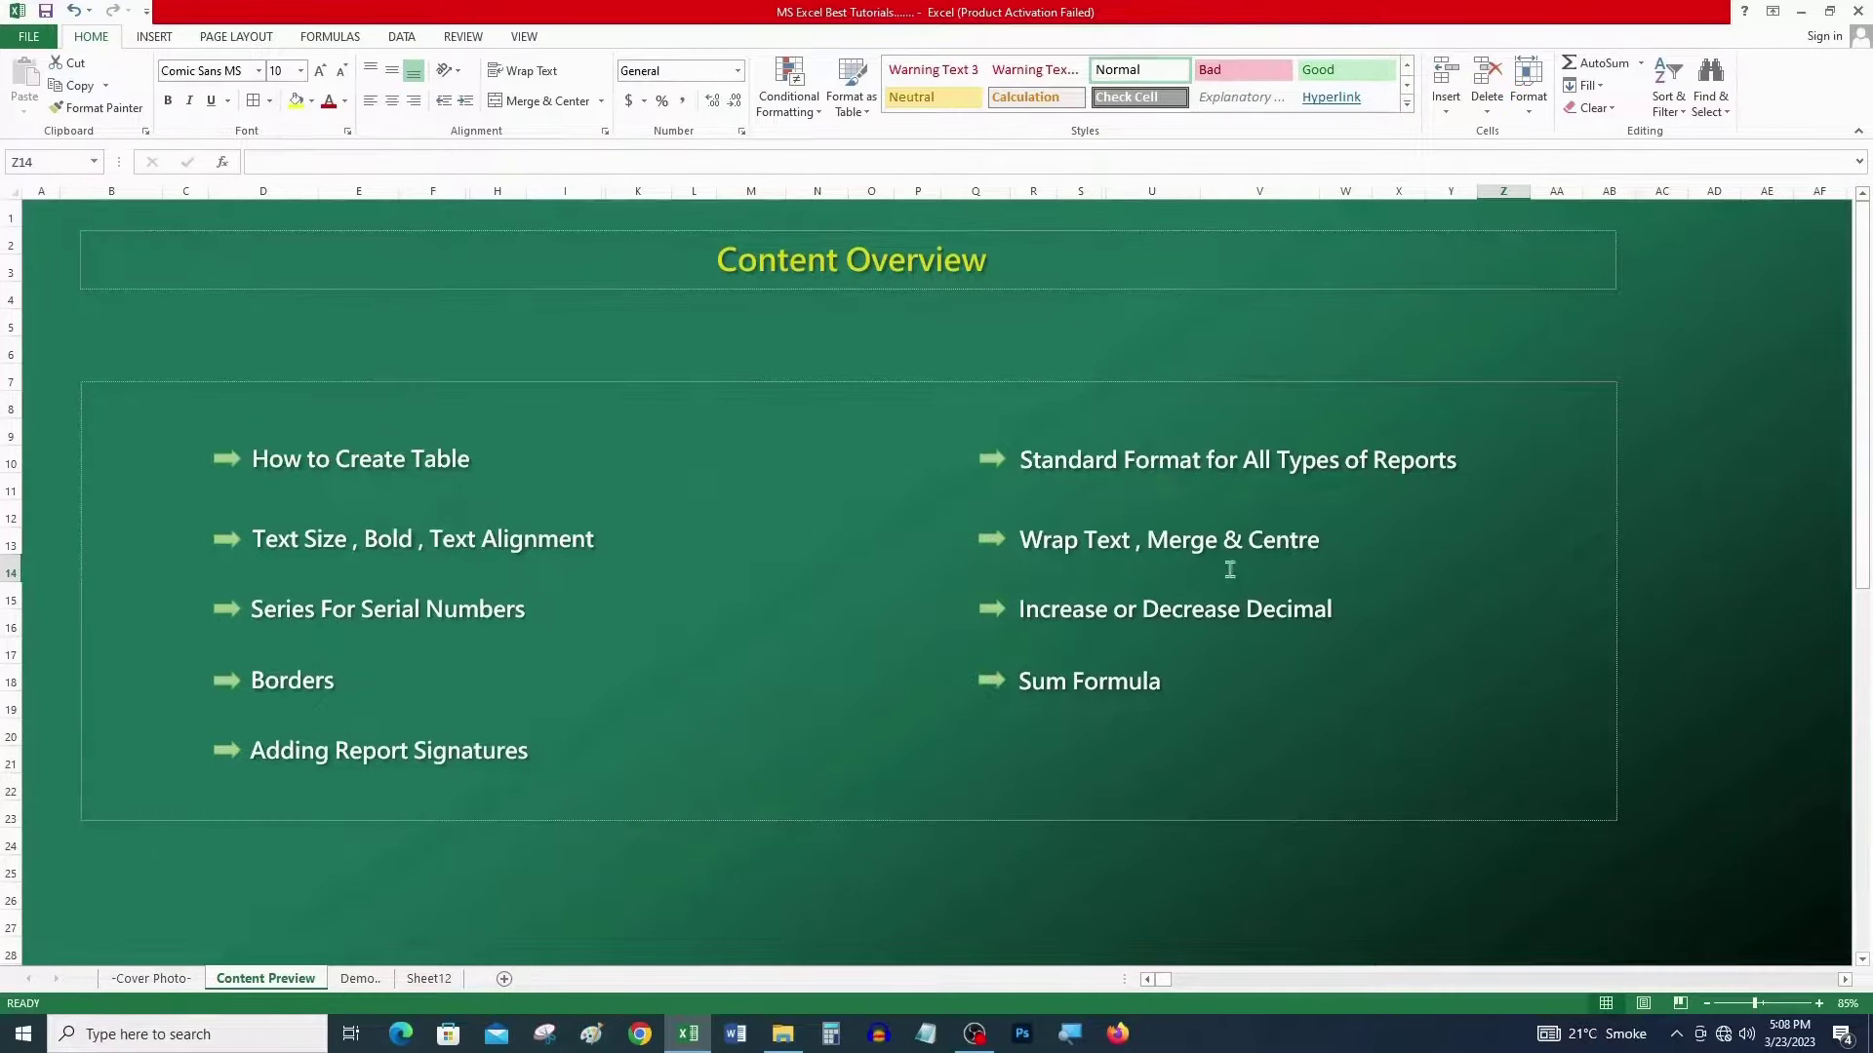
- Switch to the Demo.. sheet and review the salary report's extent and its three heading lines
click(519, 614)
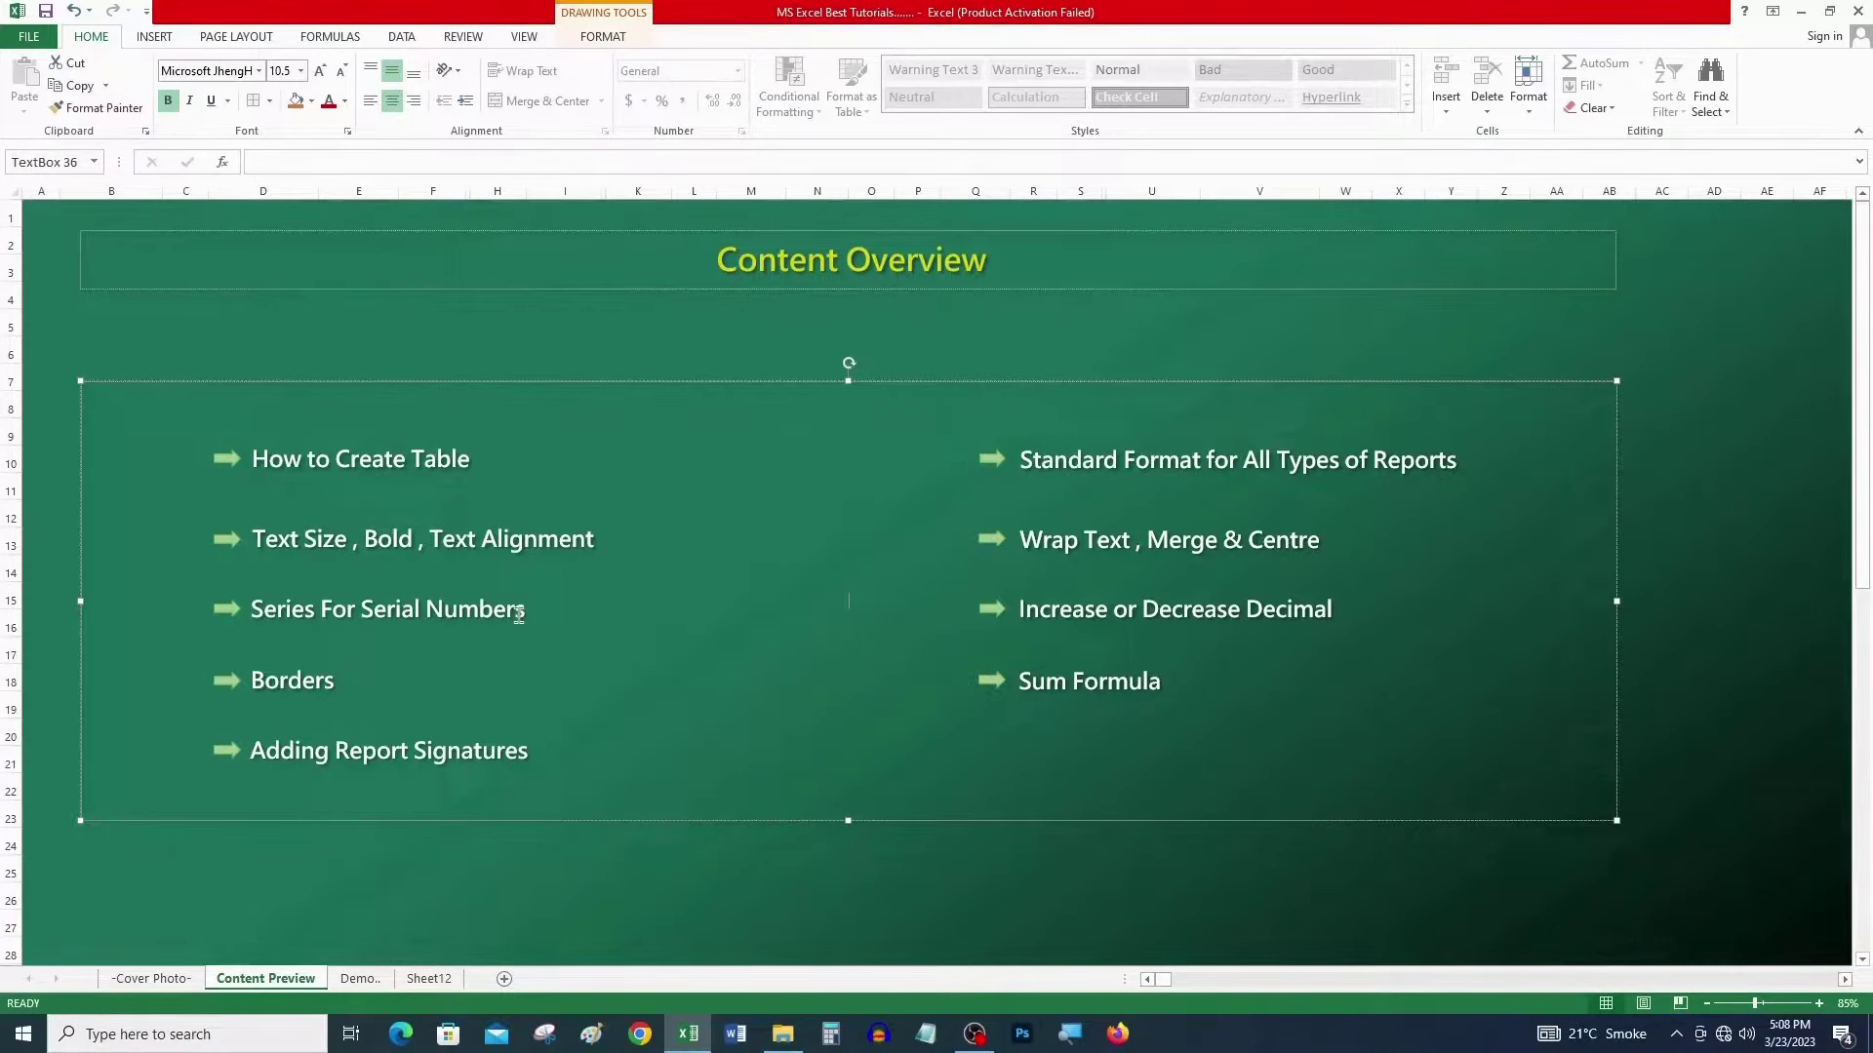
key(ctrl+Page_Down)
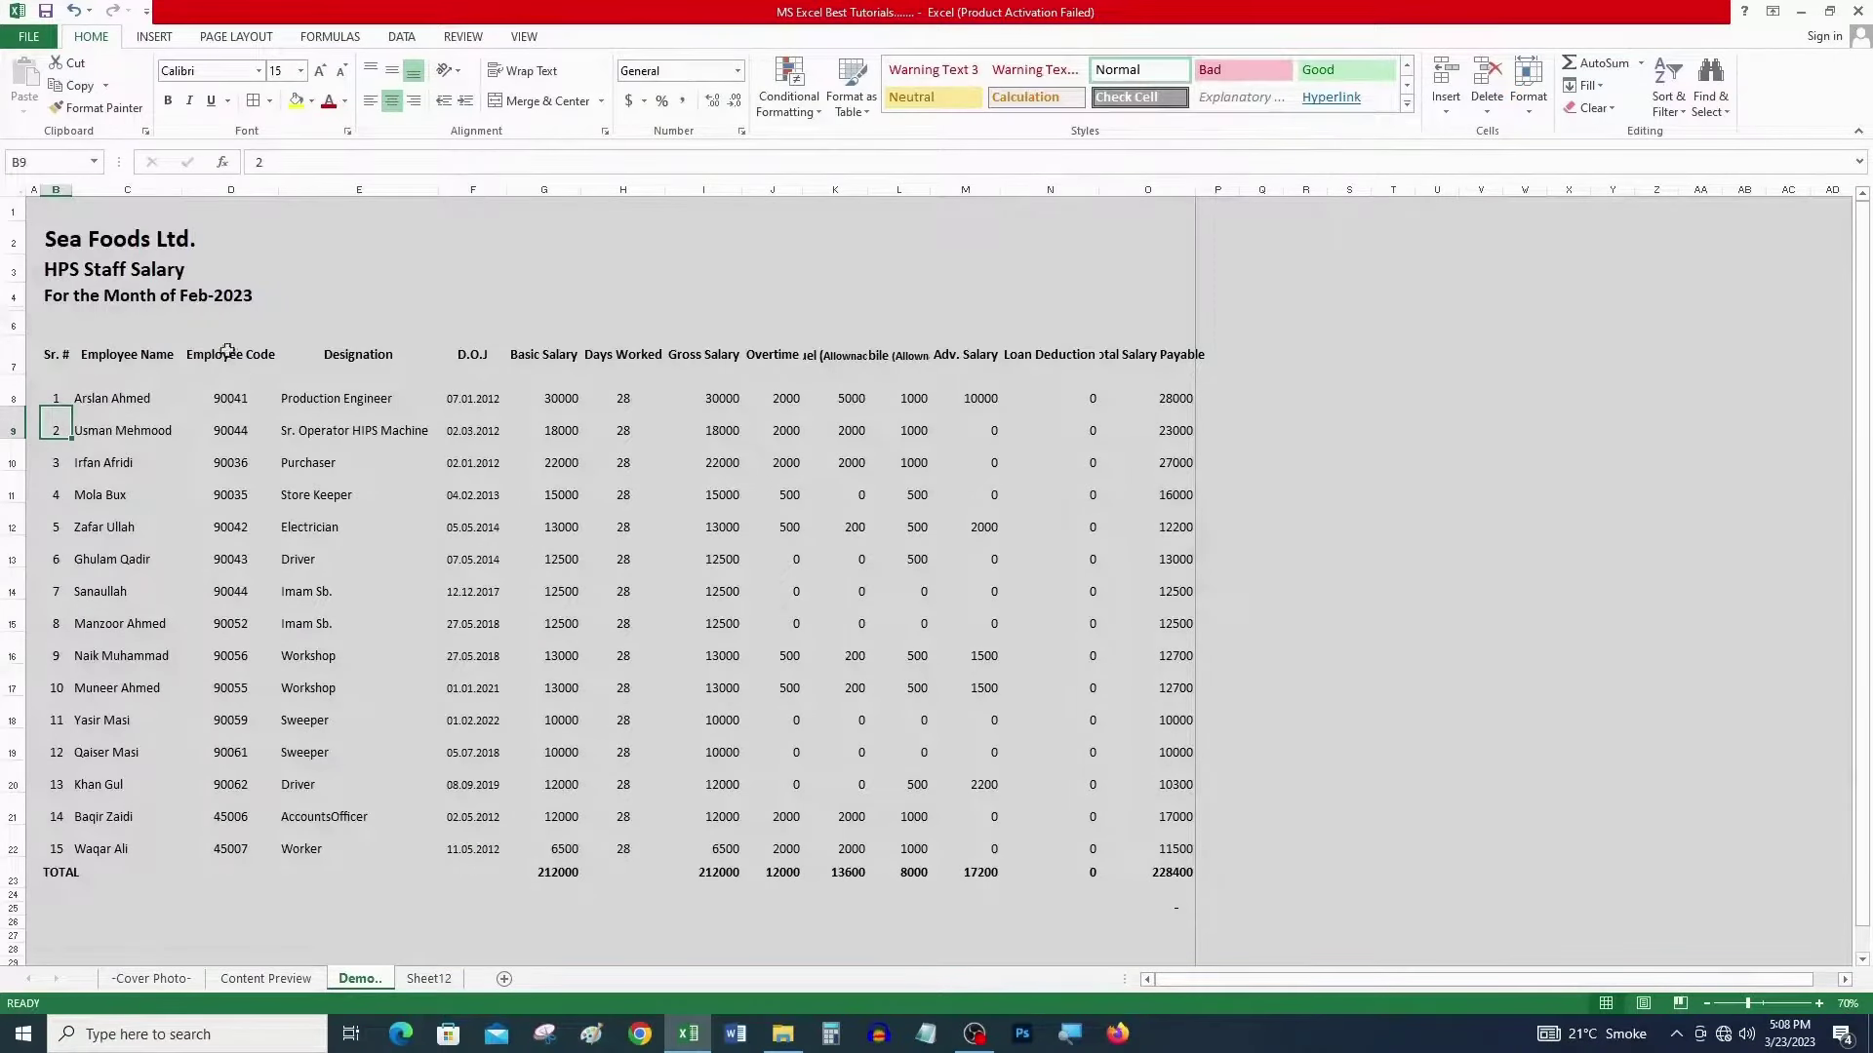
drag(46, 212, 1103, 905)
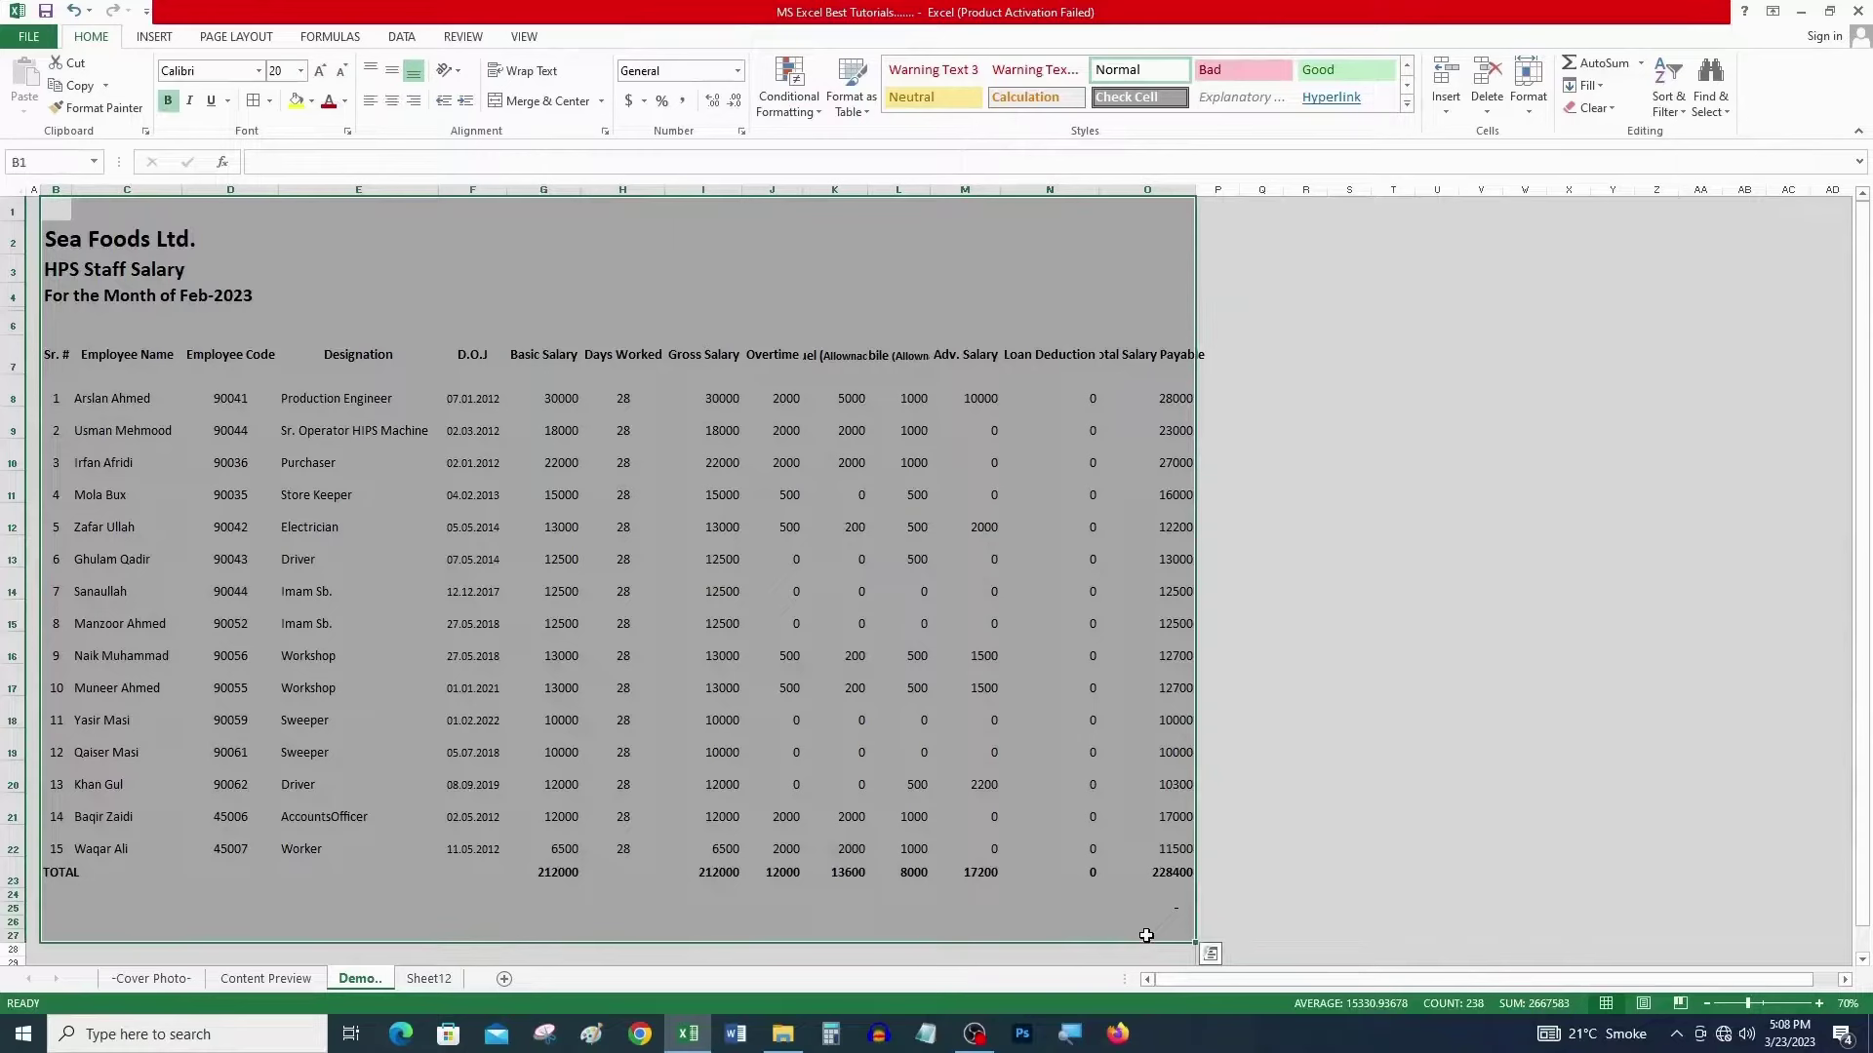
click(166, 273)
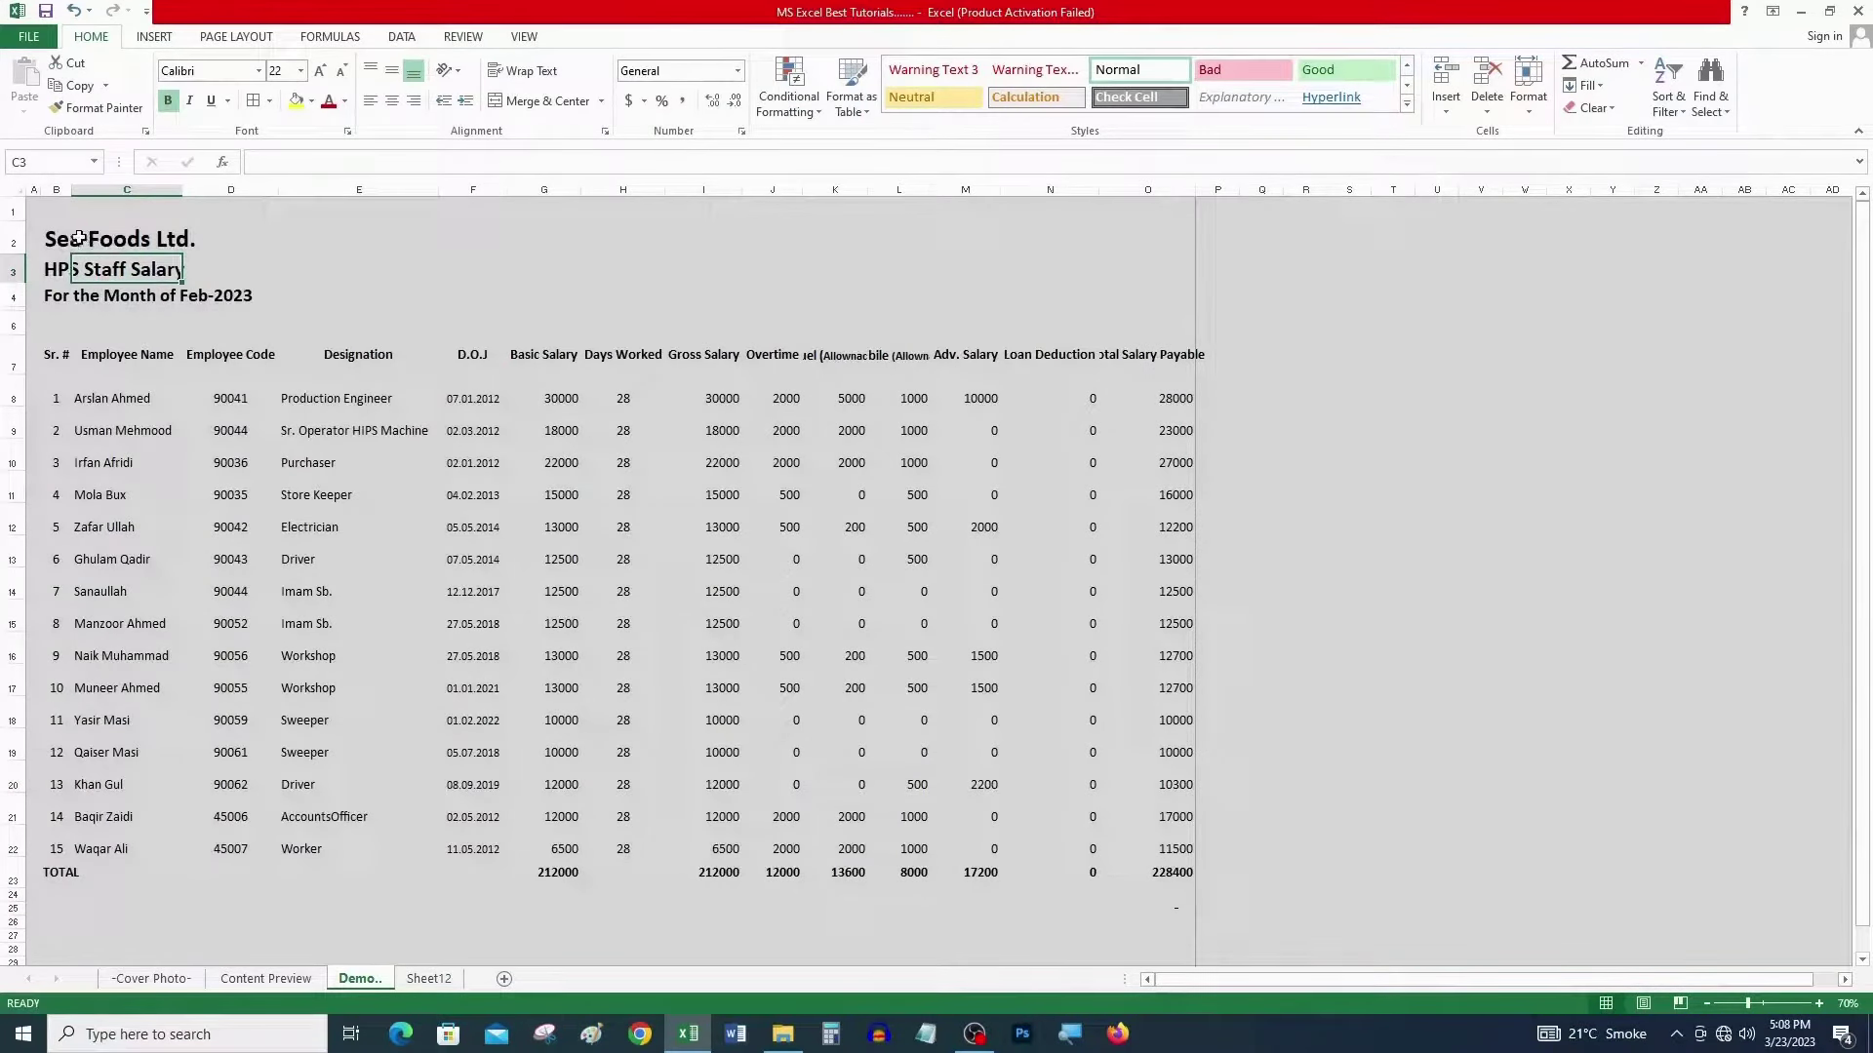
click(64, 240)
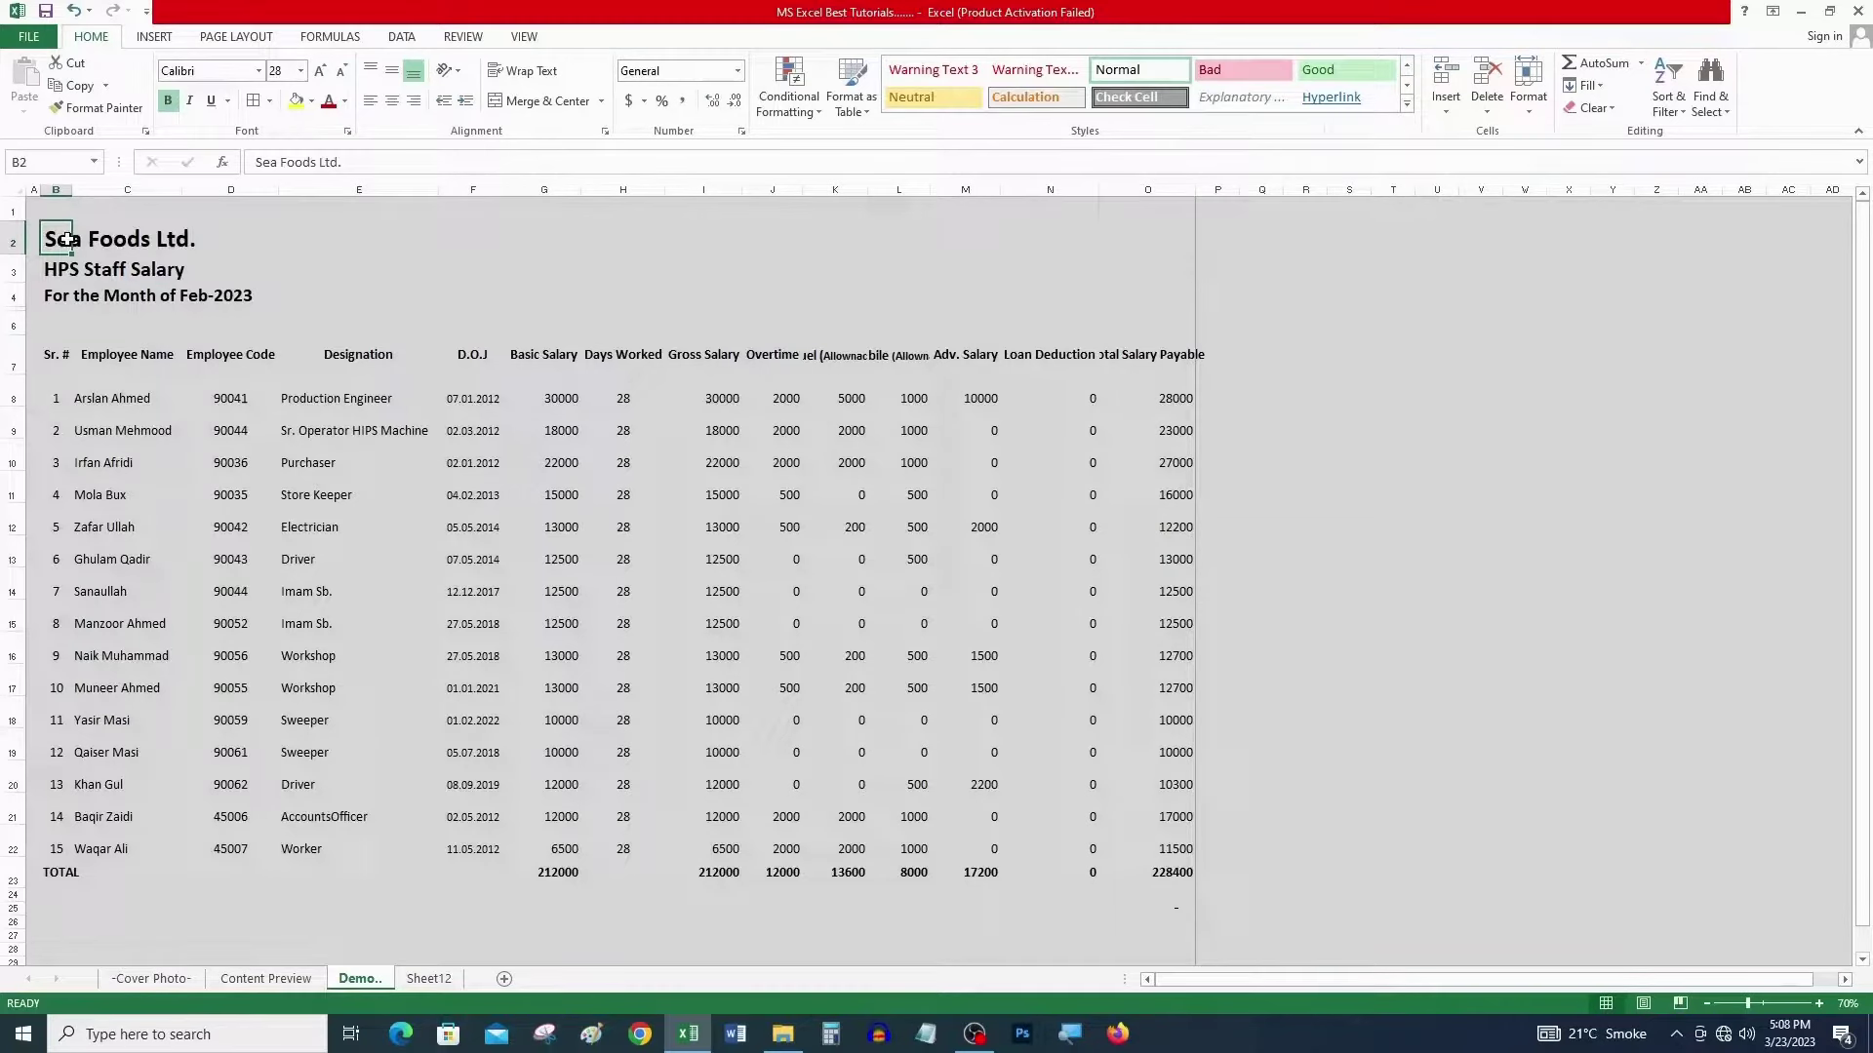
click(65, 273)
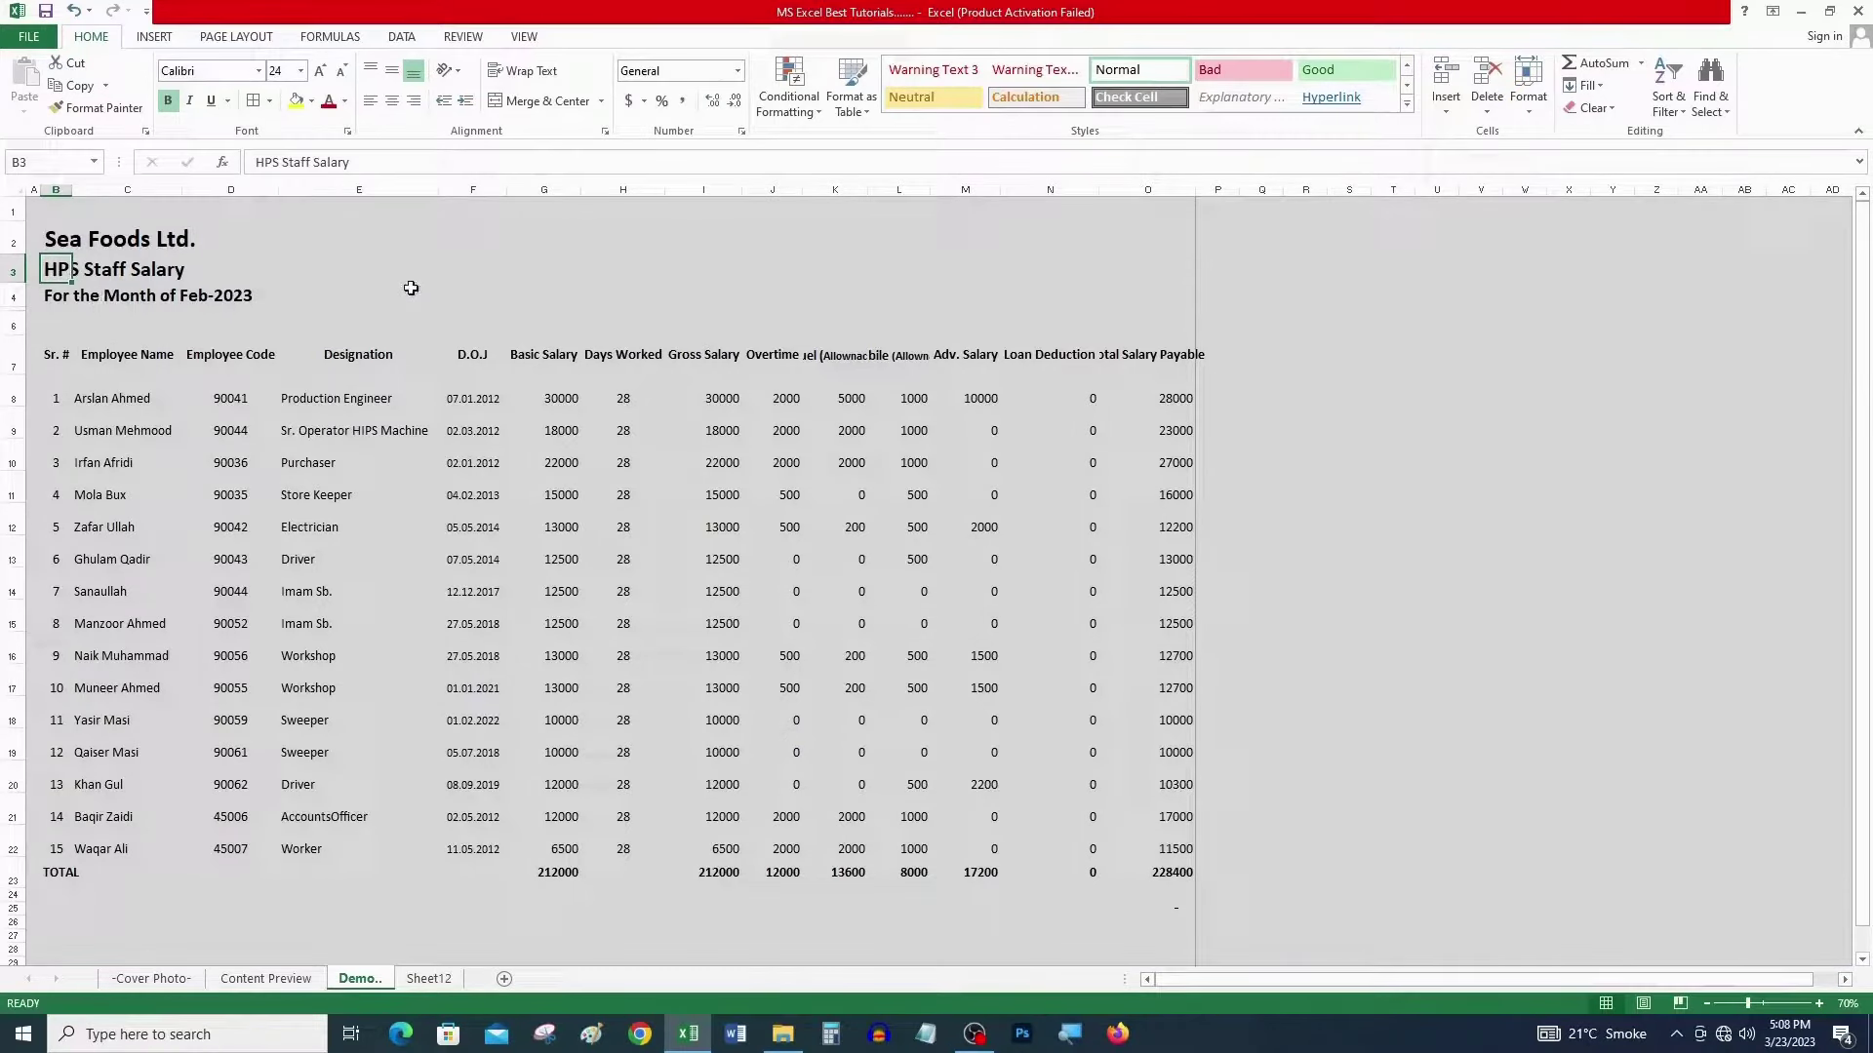
click(60, 295)
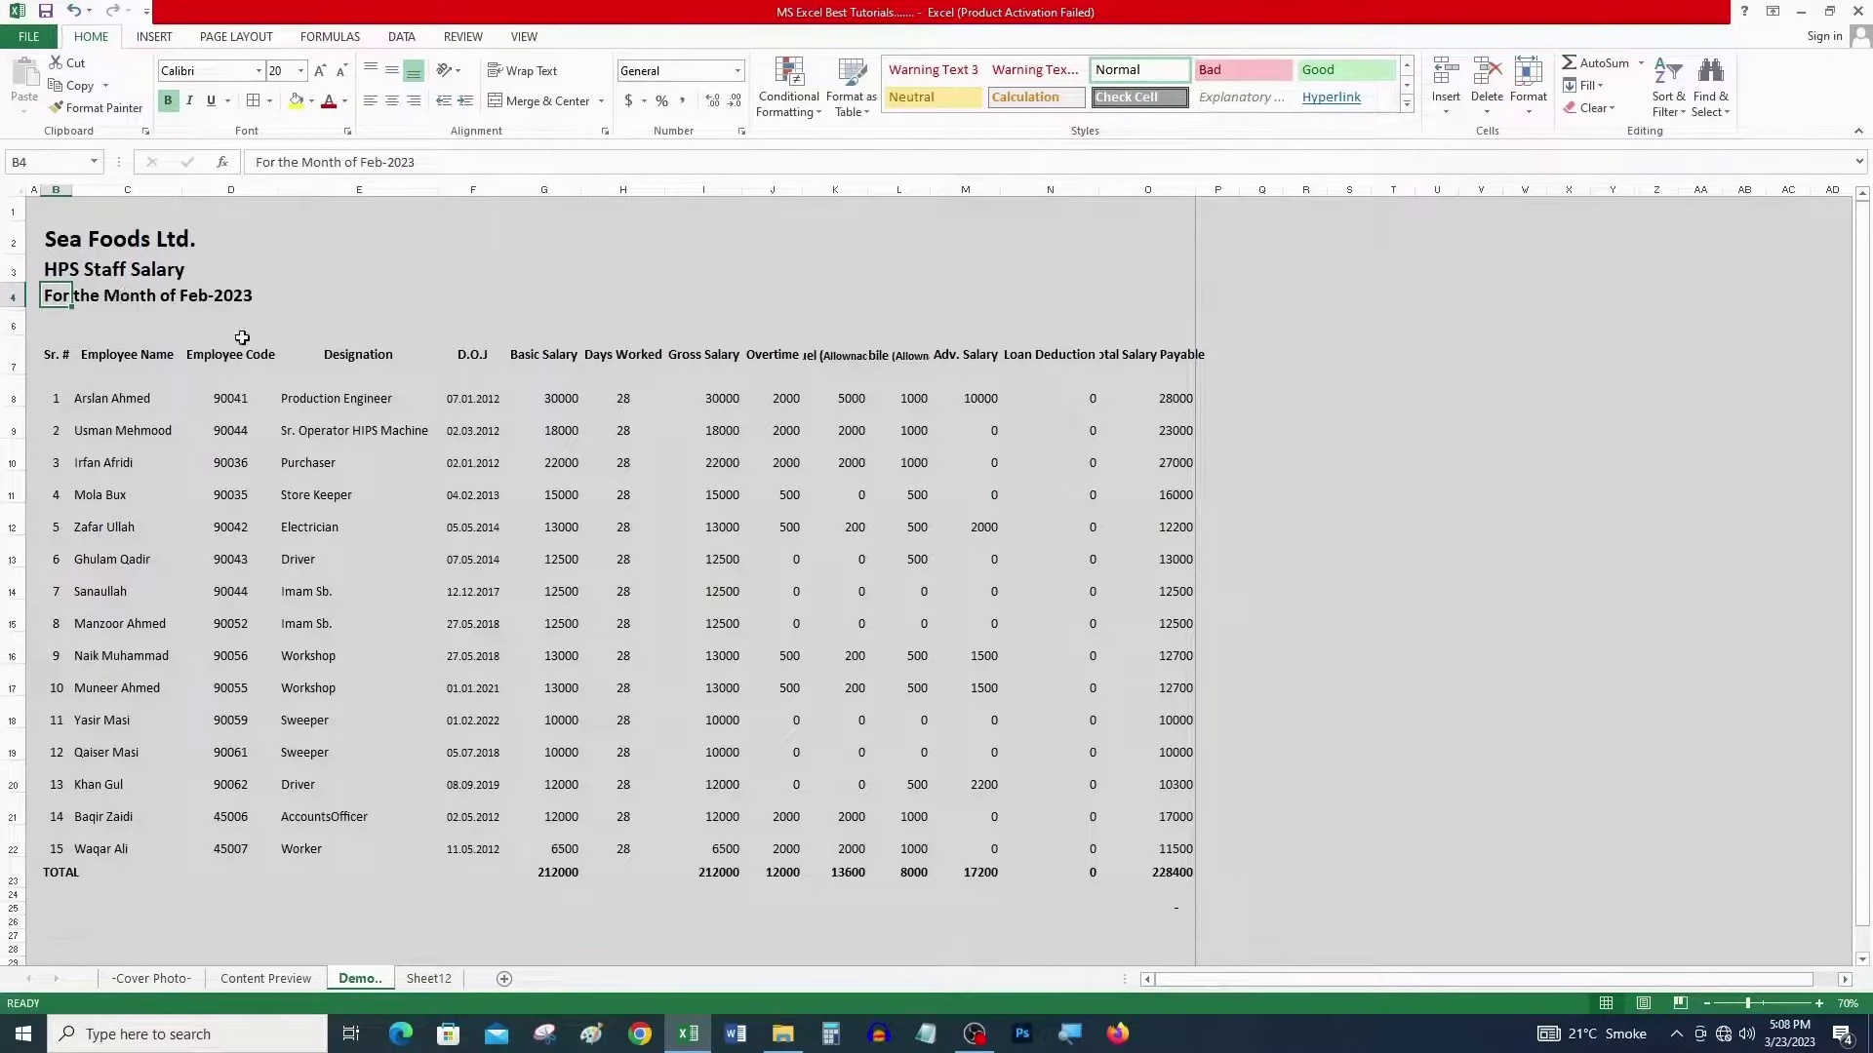
- Examine the salary table's columns one after another, from Employee Name to the total salary payable
drag(56, 240, 1161, 875)
drag(154, 355, 113, 851)
drag(251, 359, 231, 785)
drag(370, 357, 419, 727)
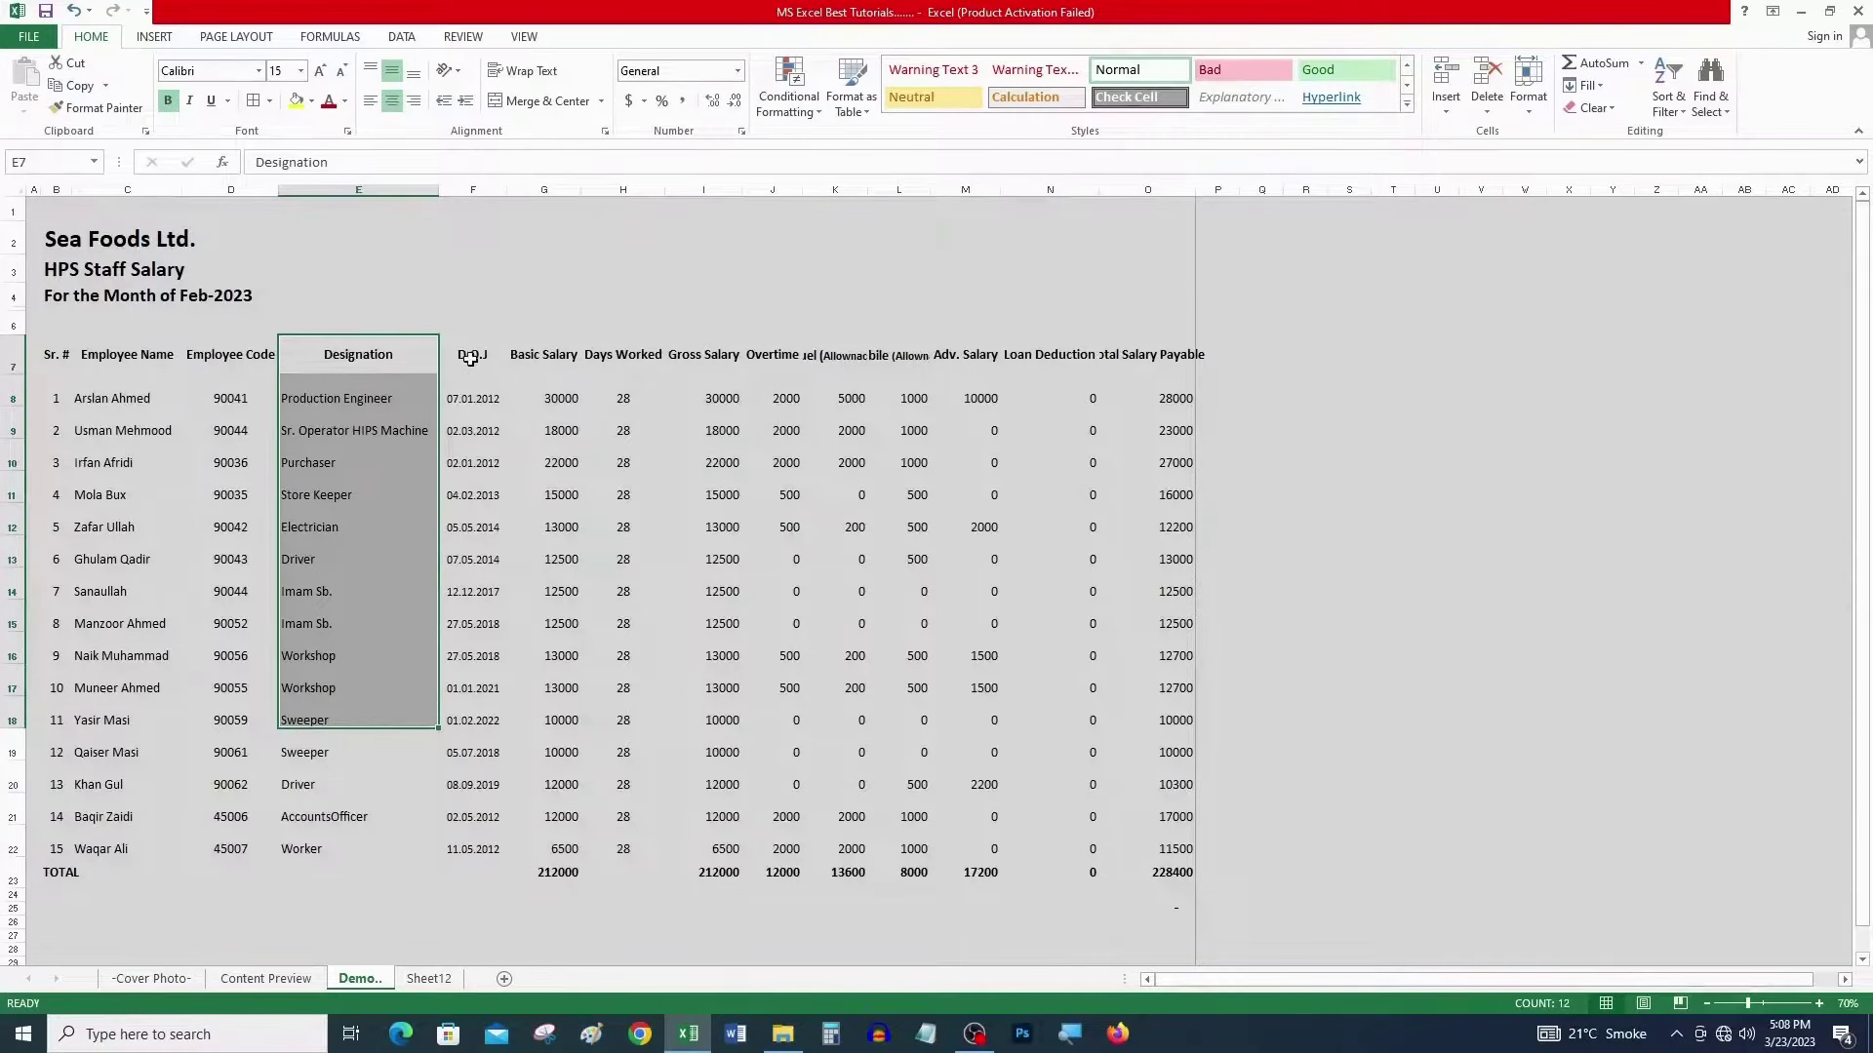
drag(473, 347, 507, 673)
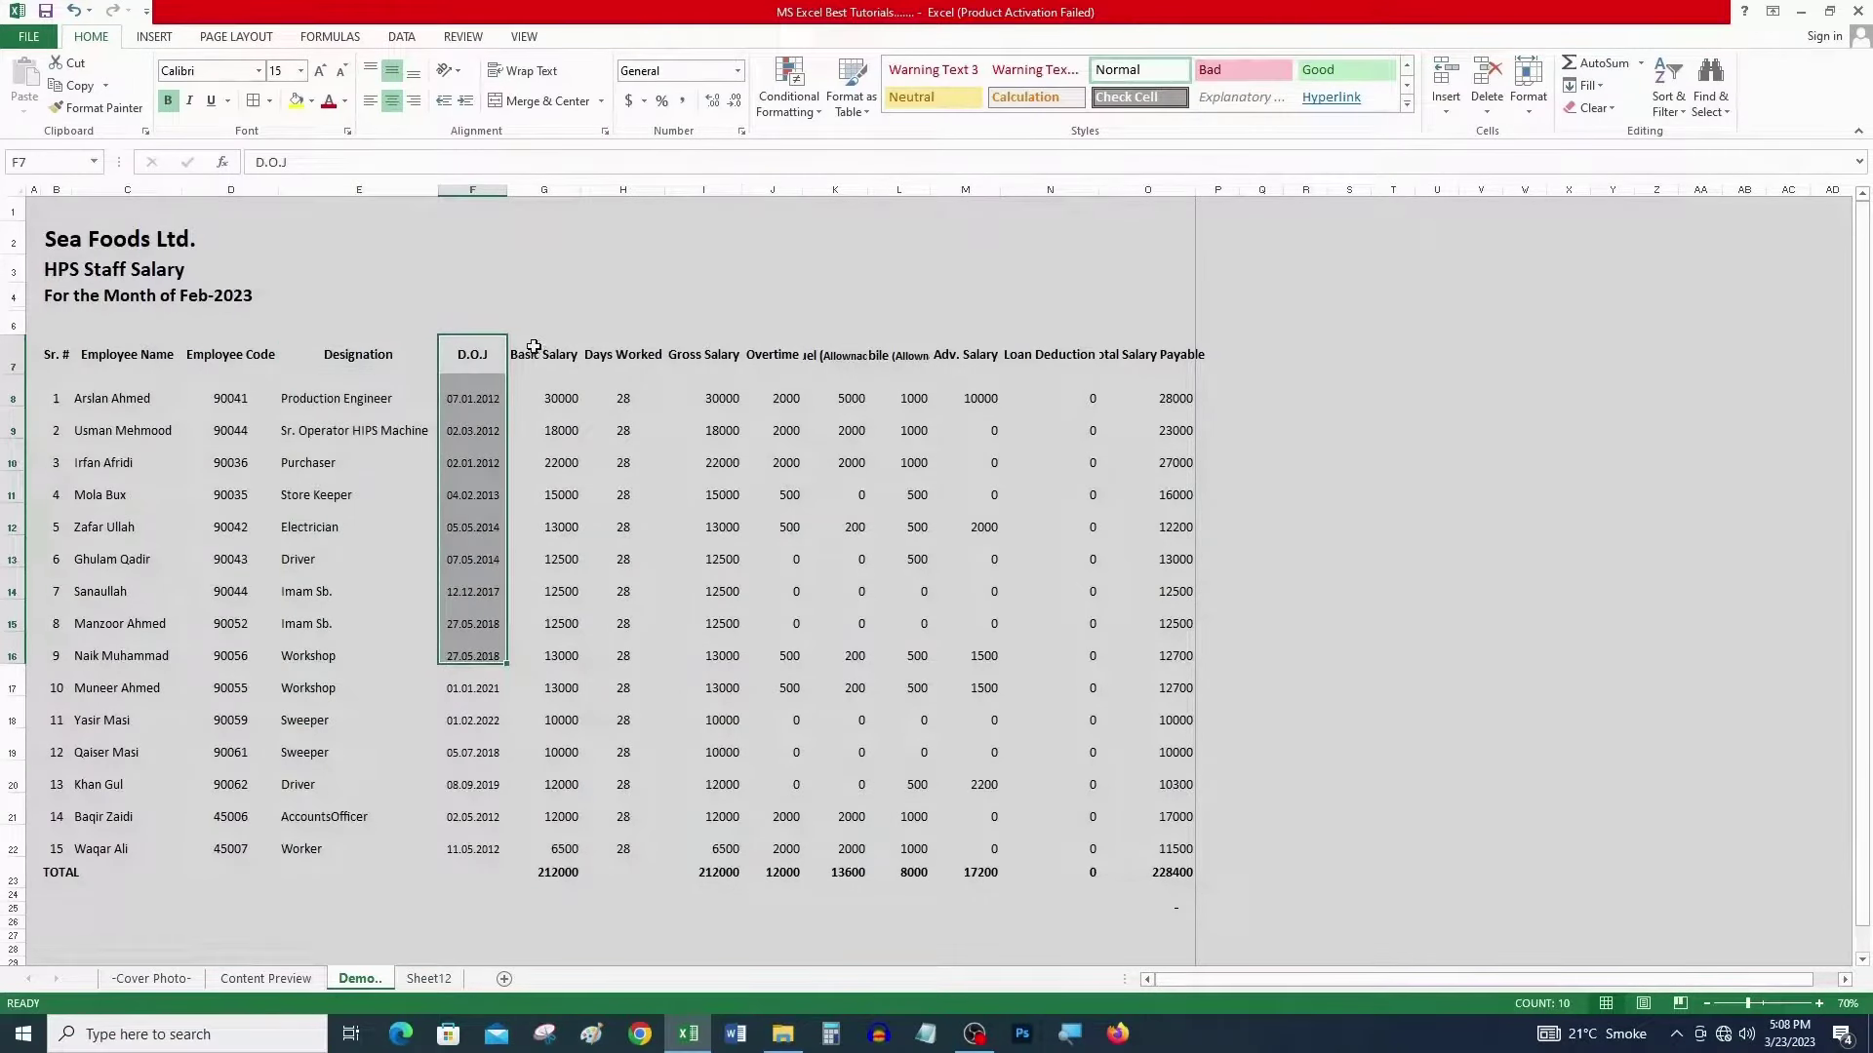
drag(529, 353, 540, 659)
click(621, 353)
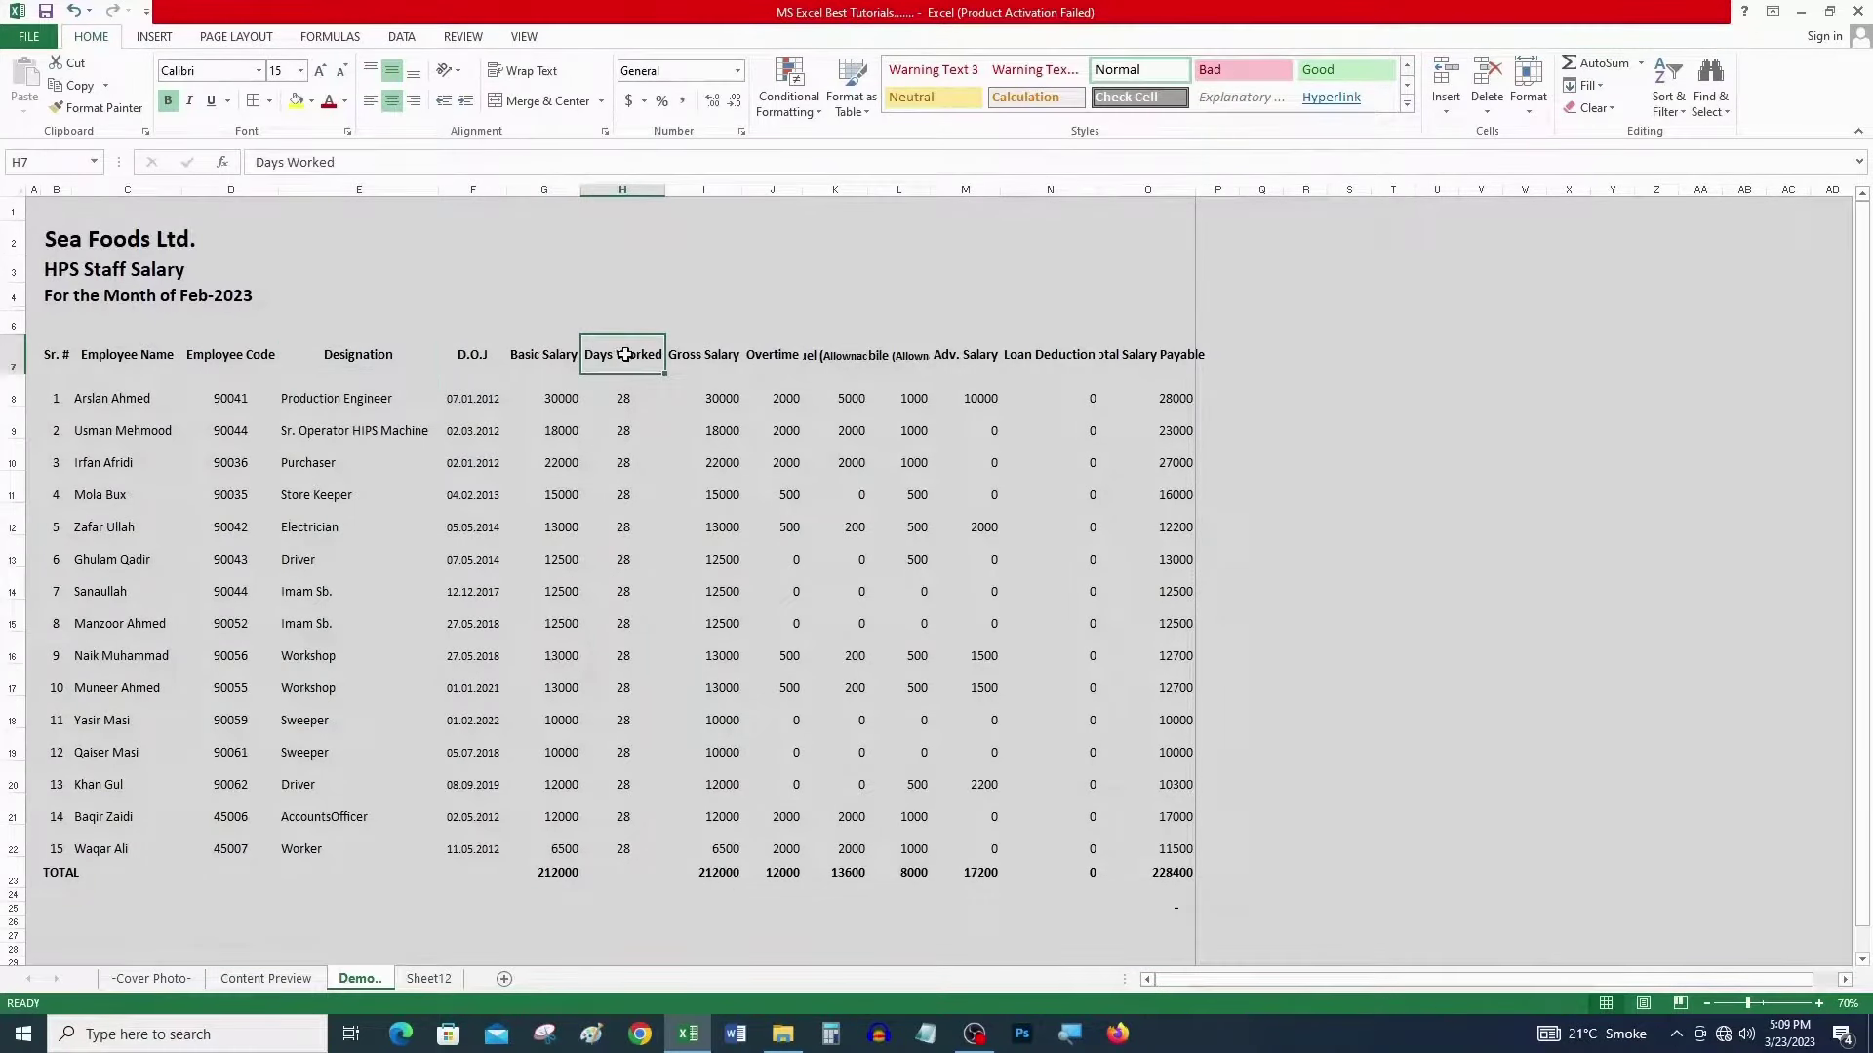
click(717, 392)
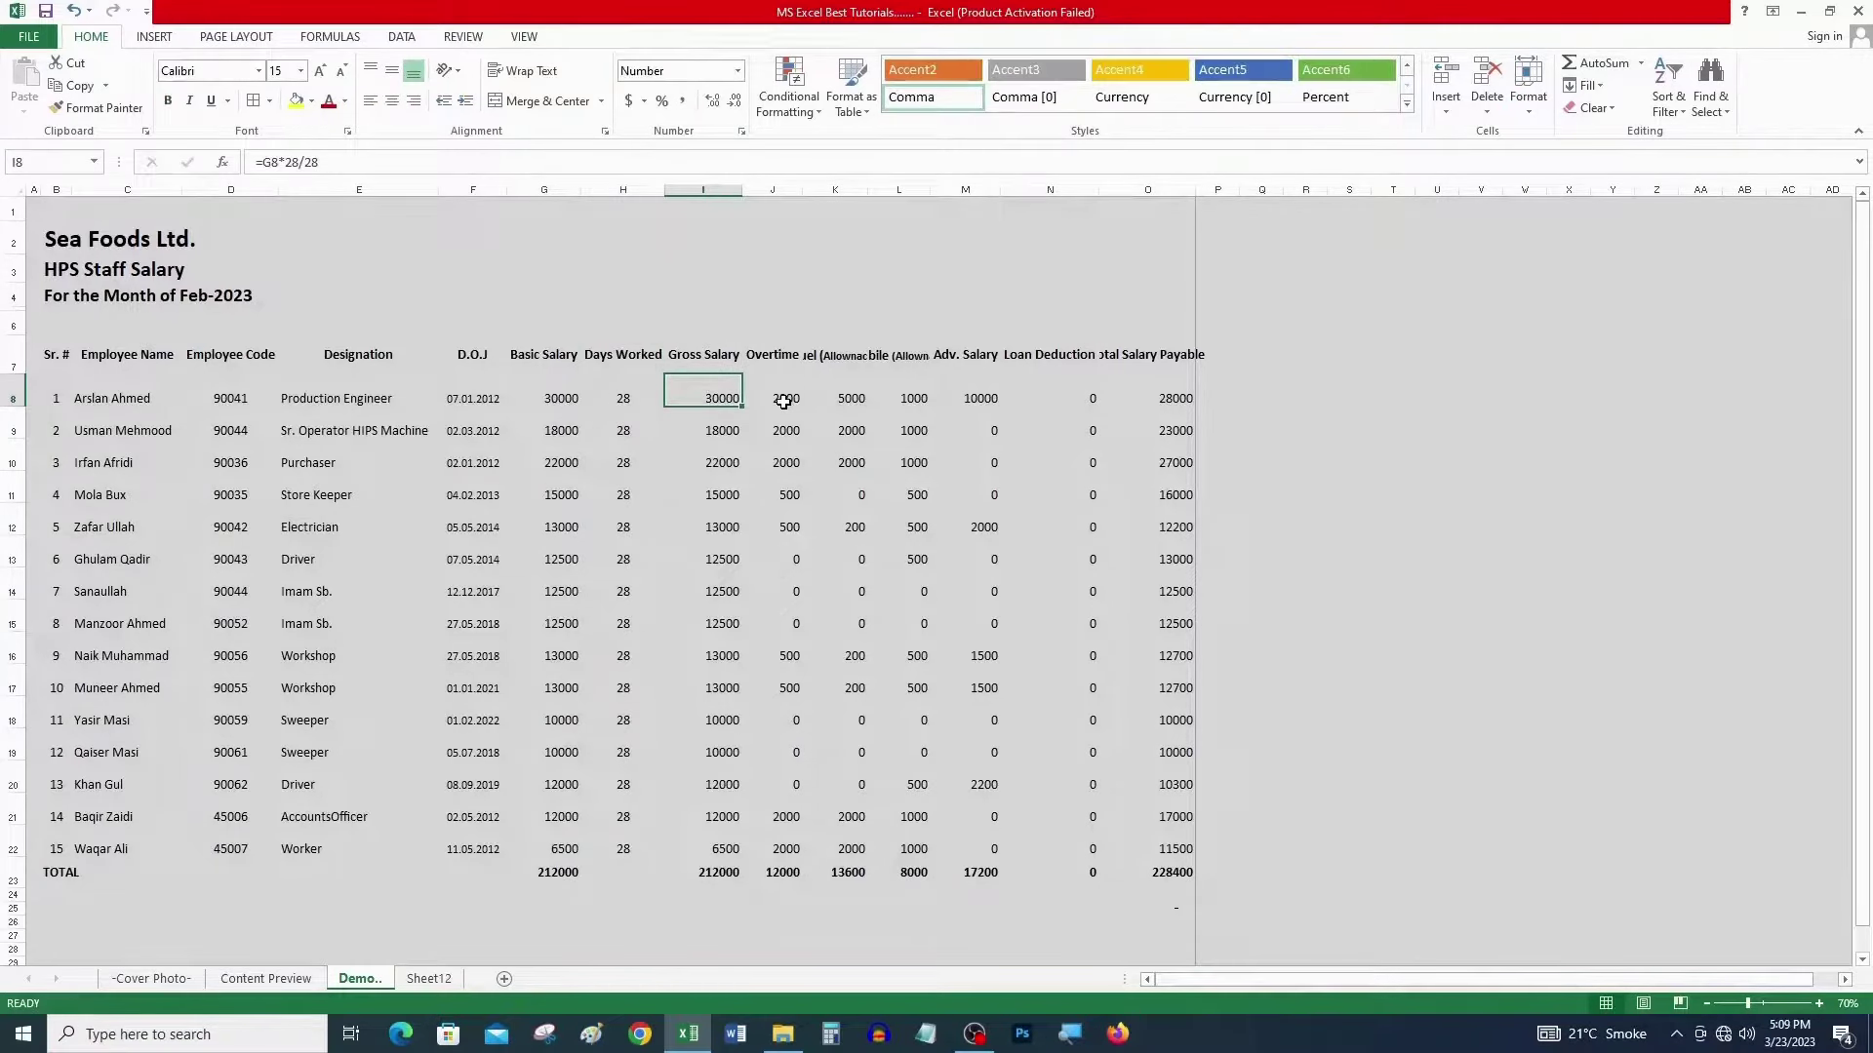
drag(779, 404, 961, 417)
click(1083, 402)
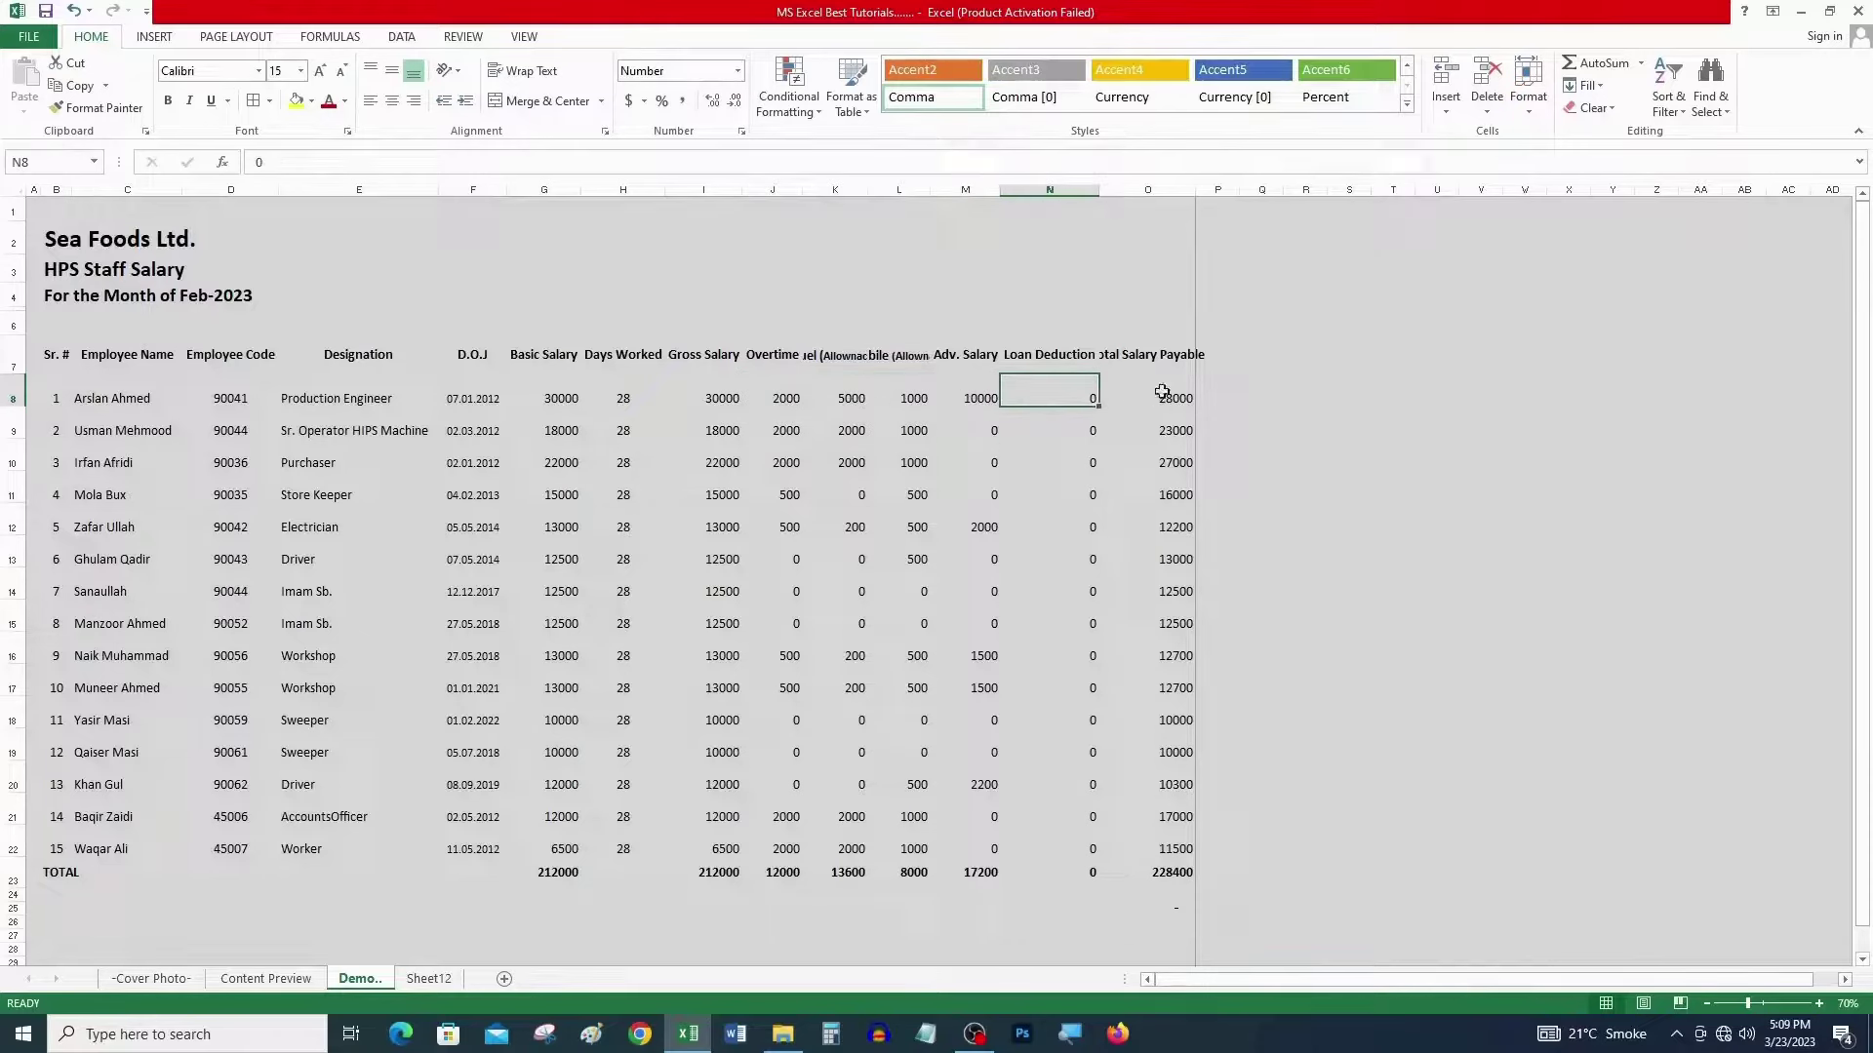
drag(1183, 398, 1175, 866)
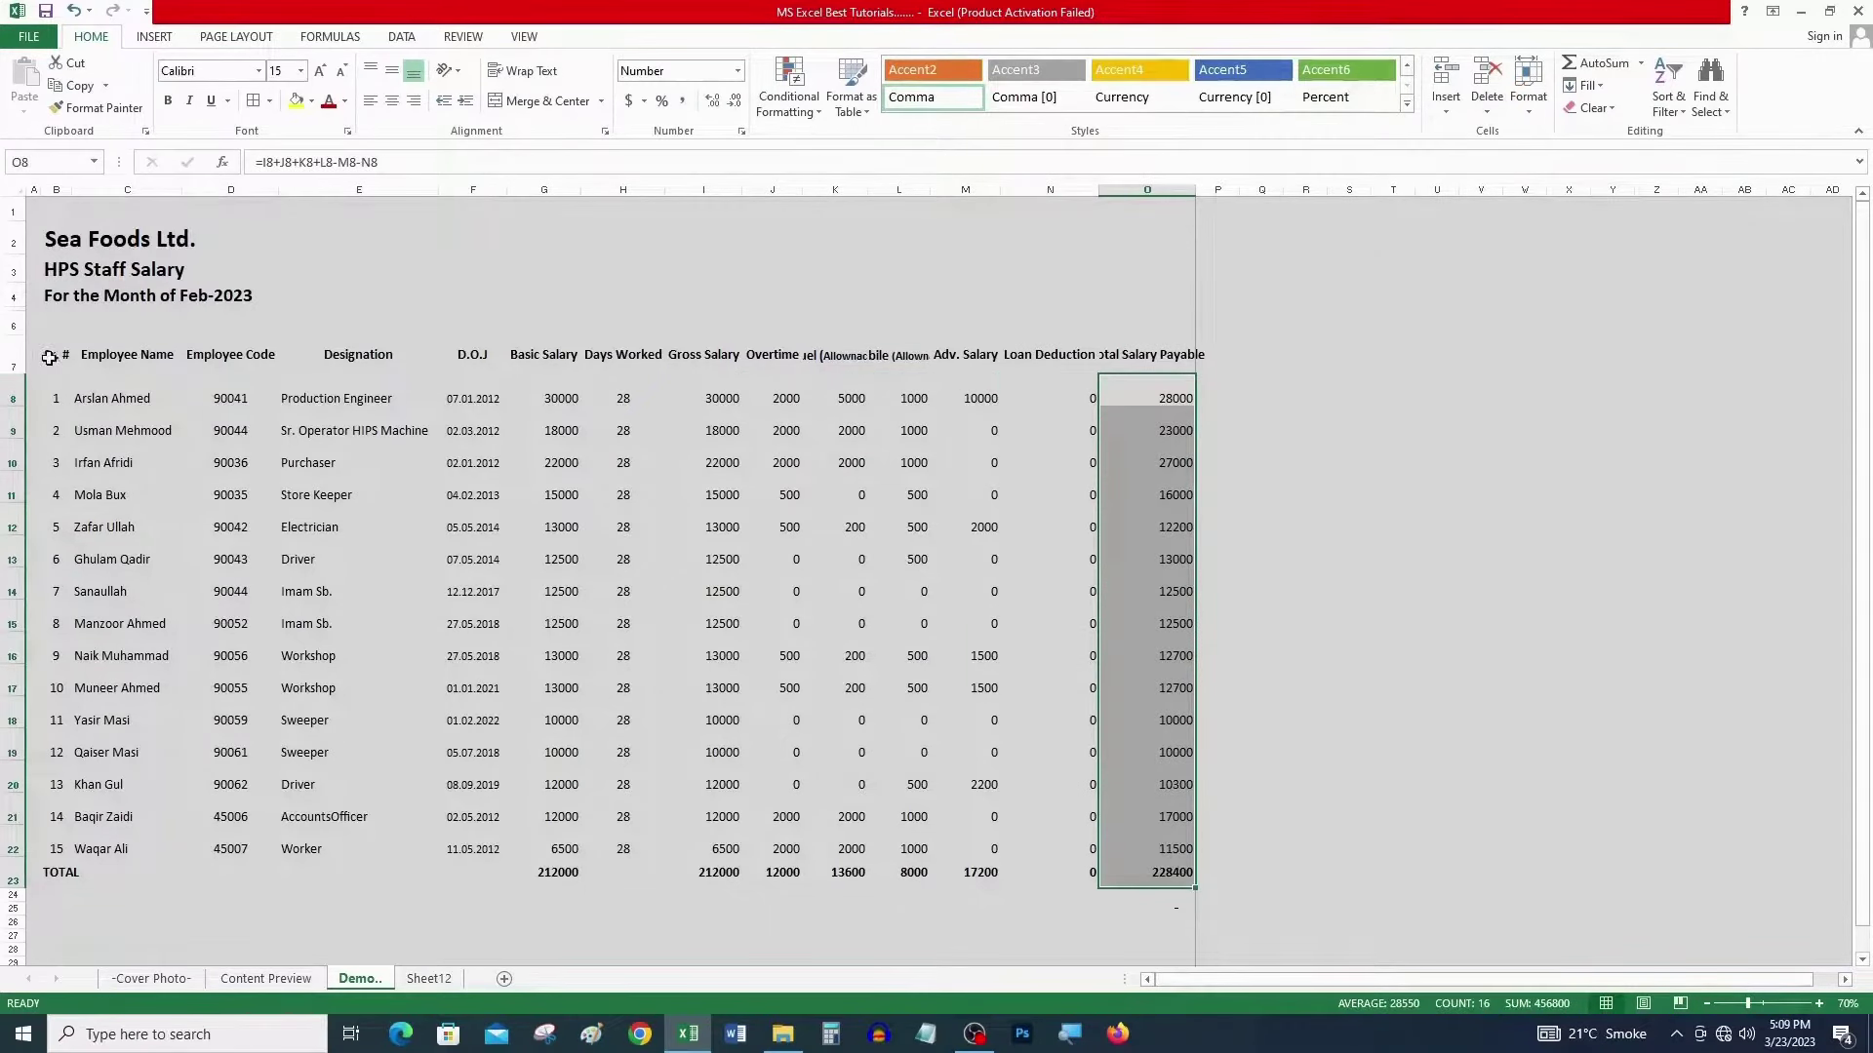
- Apply All Borders to the whole salary table, from the Sr. # header row down to the TOTAL row (B7:O23)
drag(41, 353, 1207, 898)
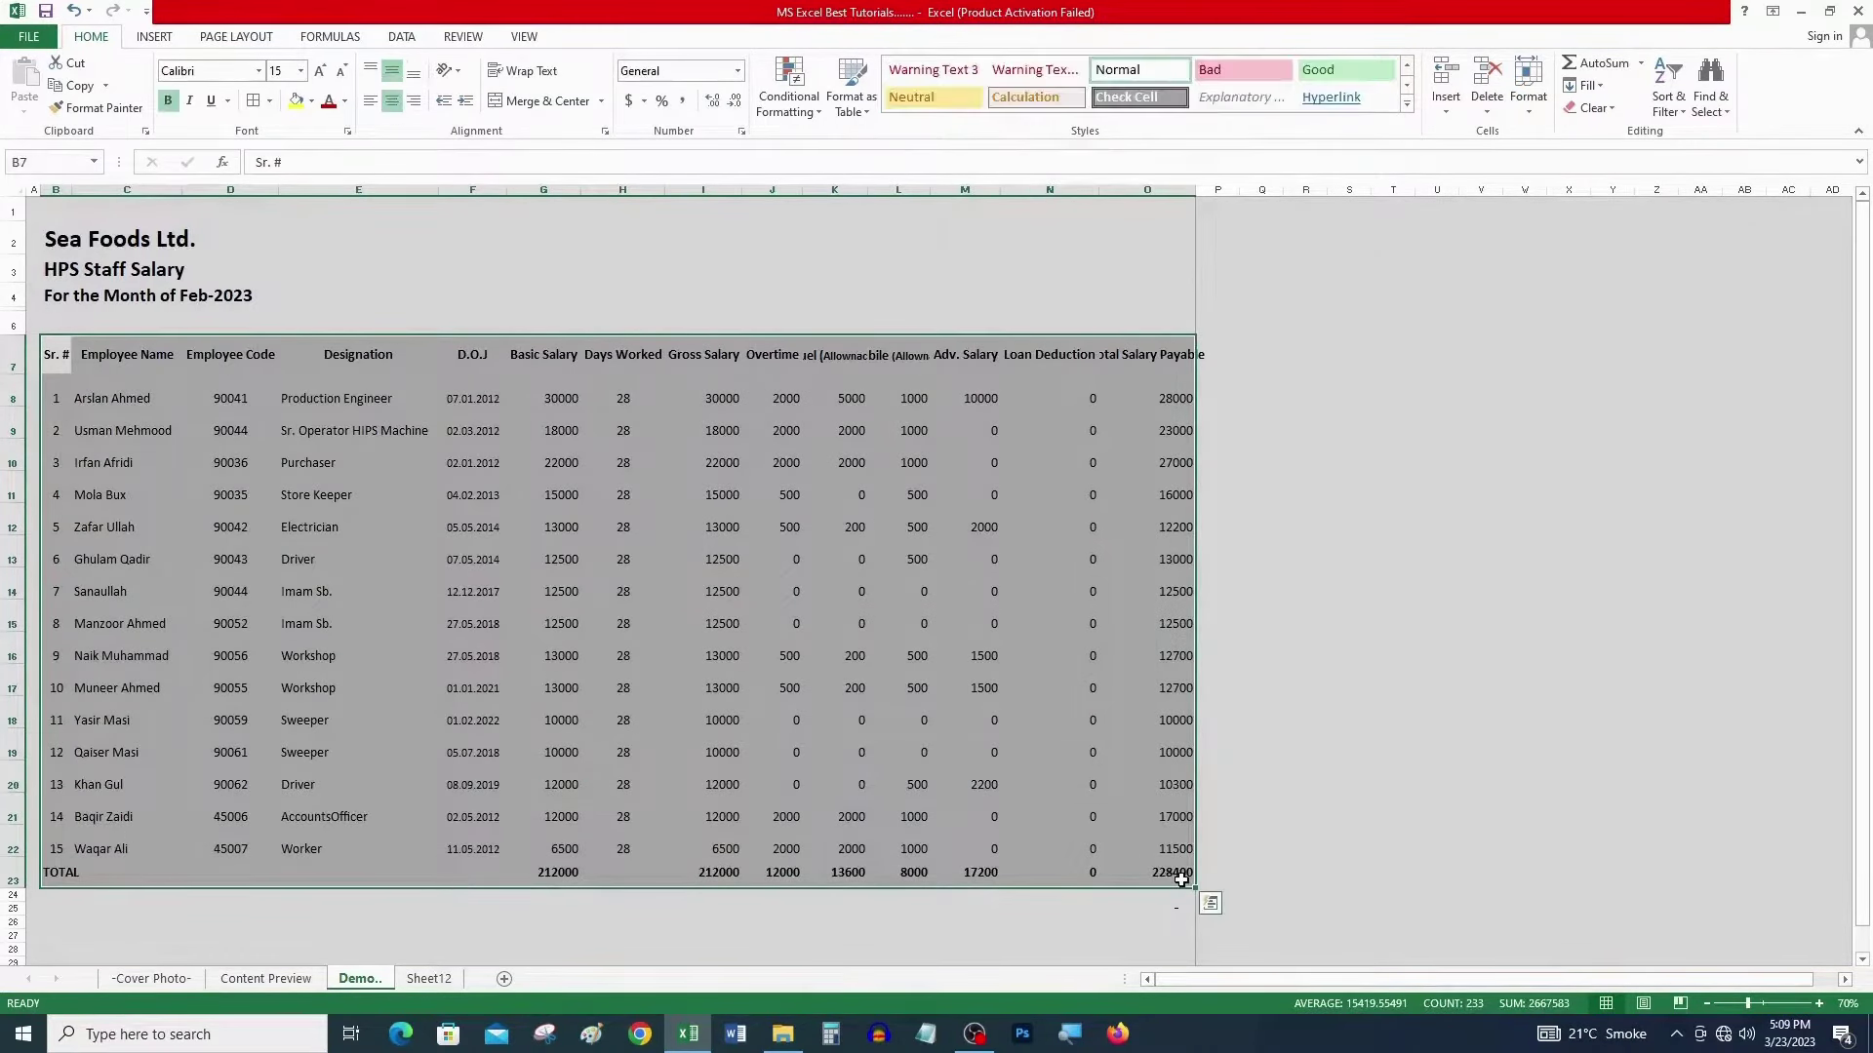
key(super+plus)
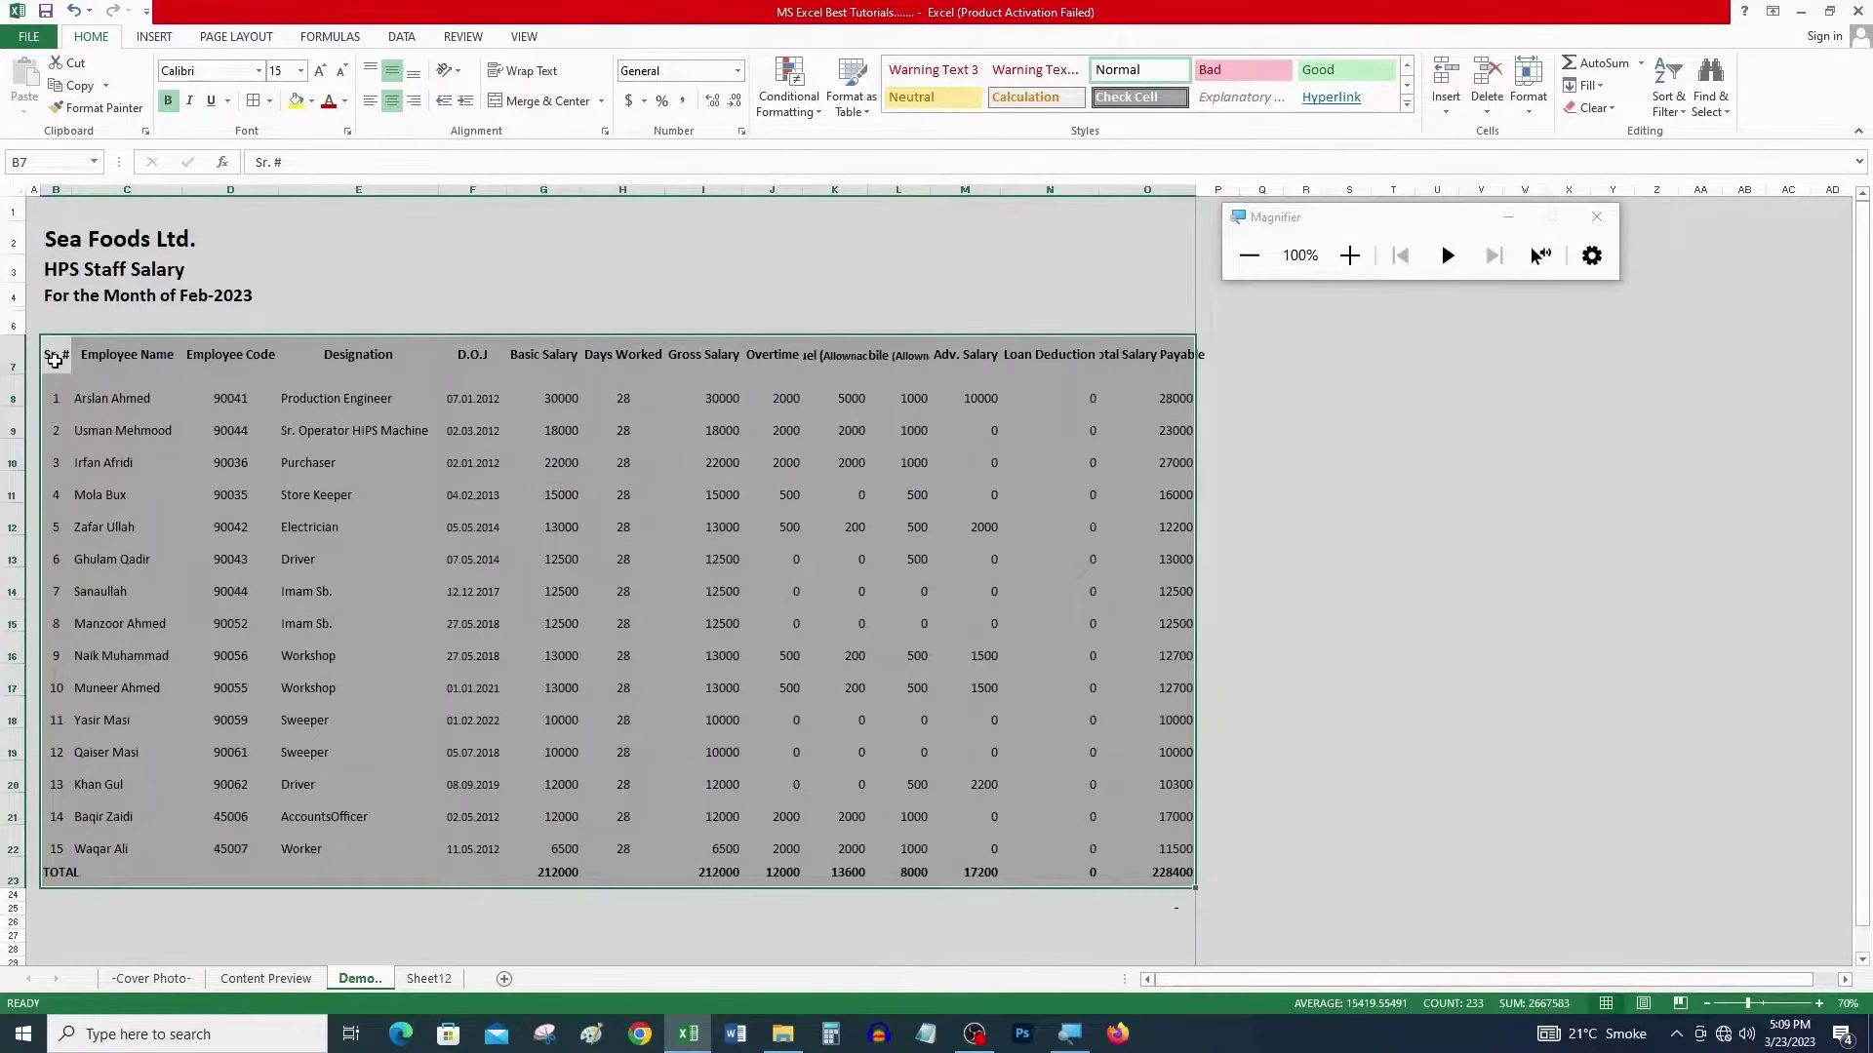
drag(55, 360, 1181, 871)
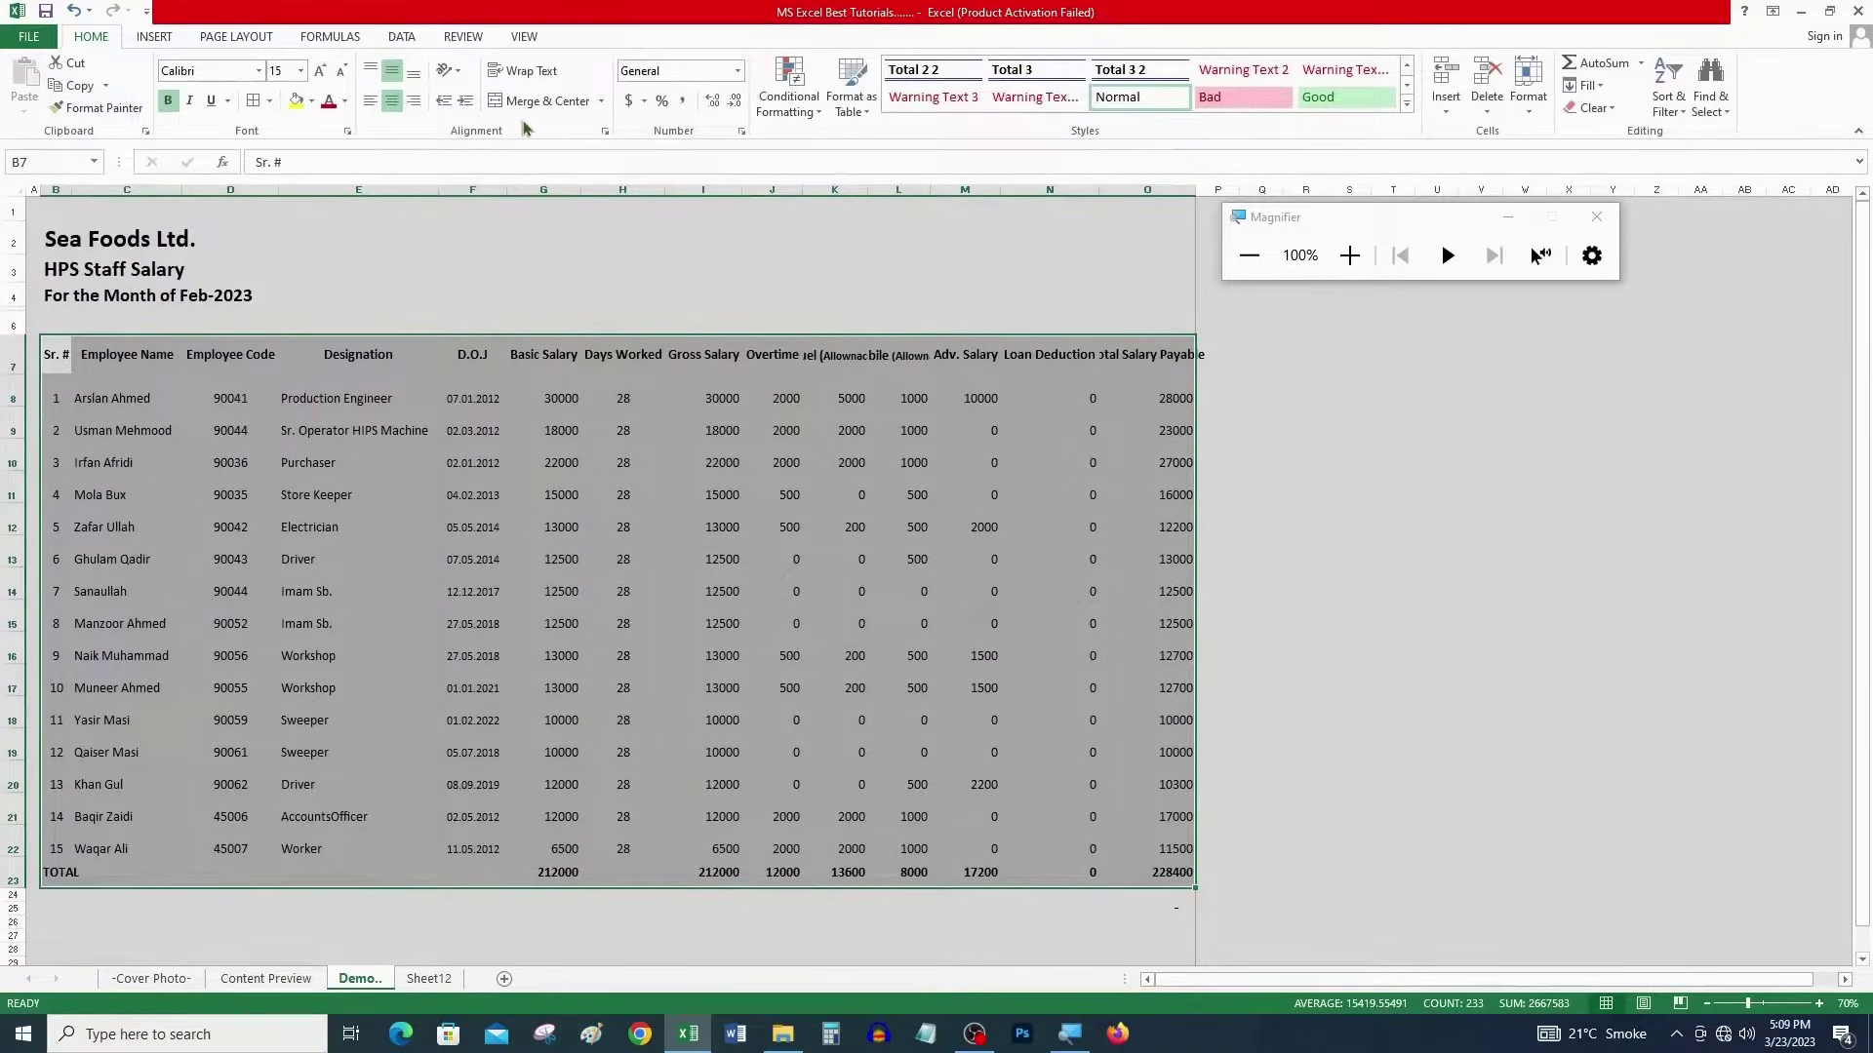
click(1351, 255)
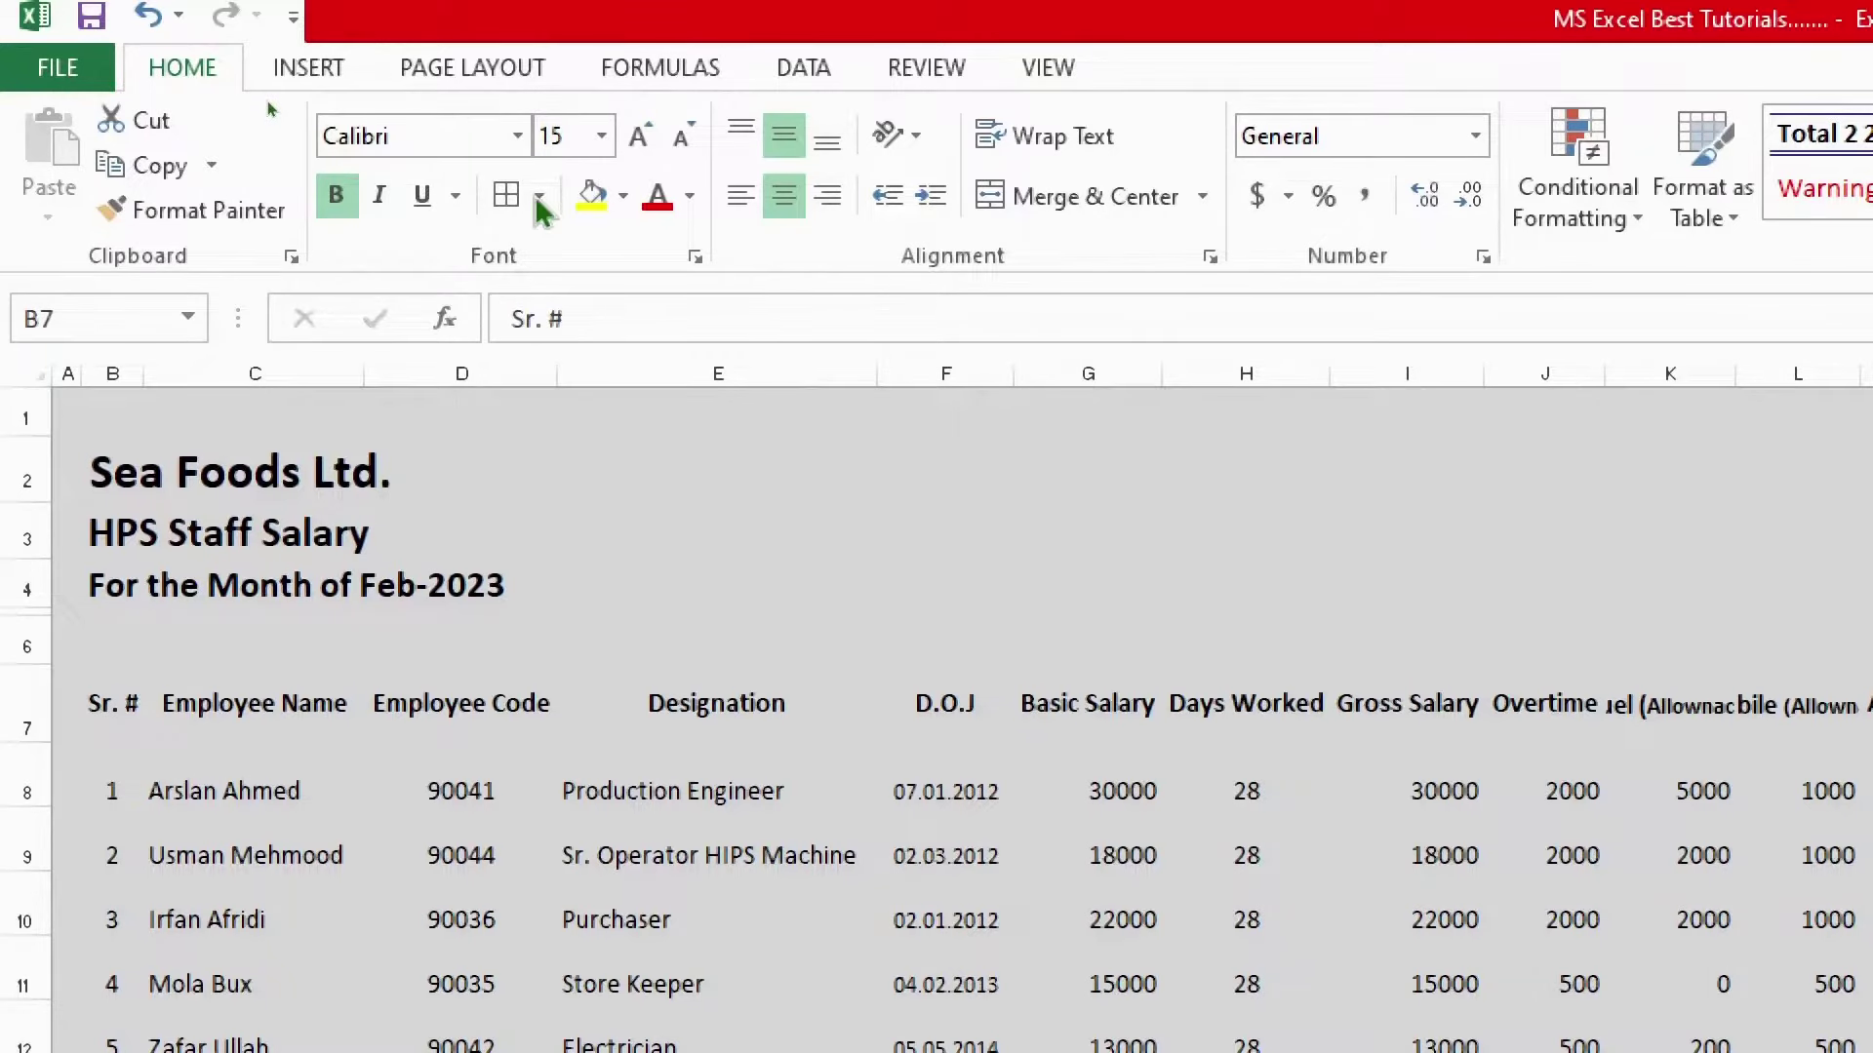
key(ctrl+a)
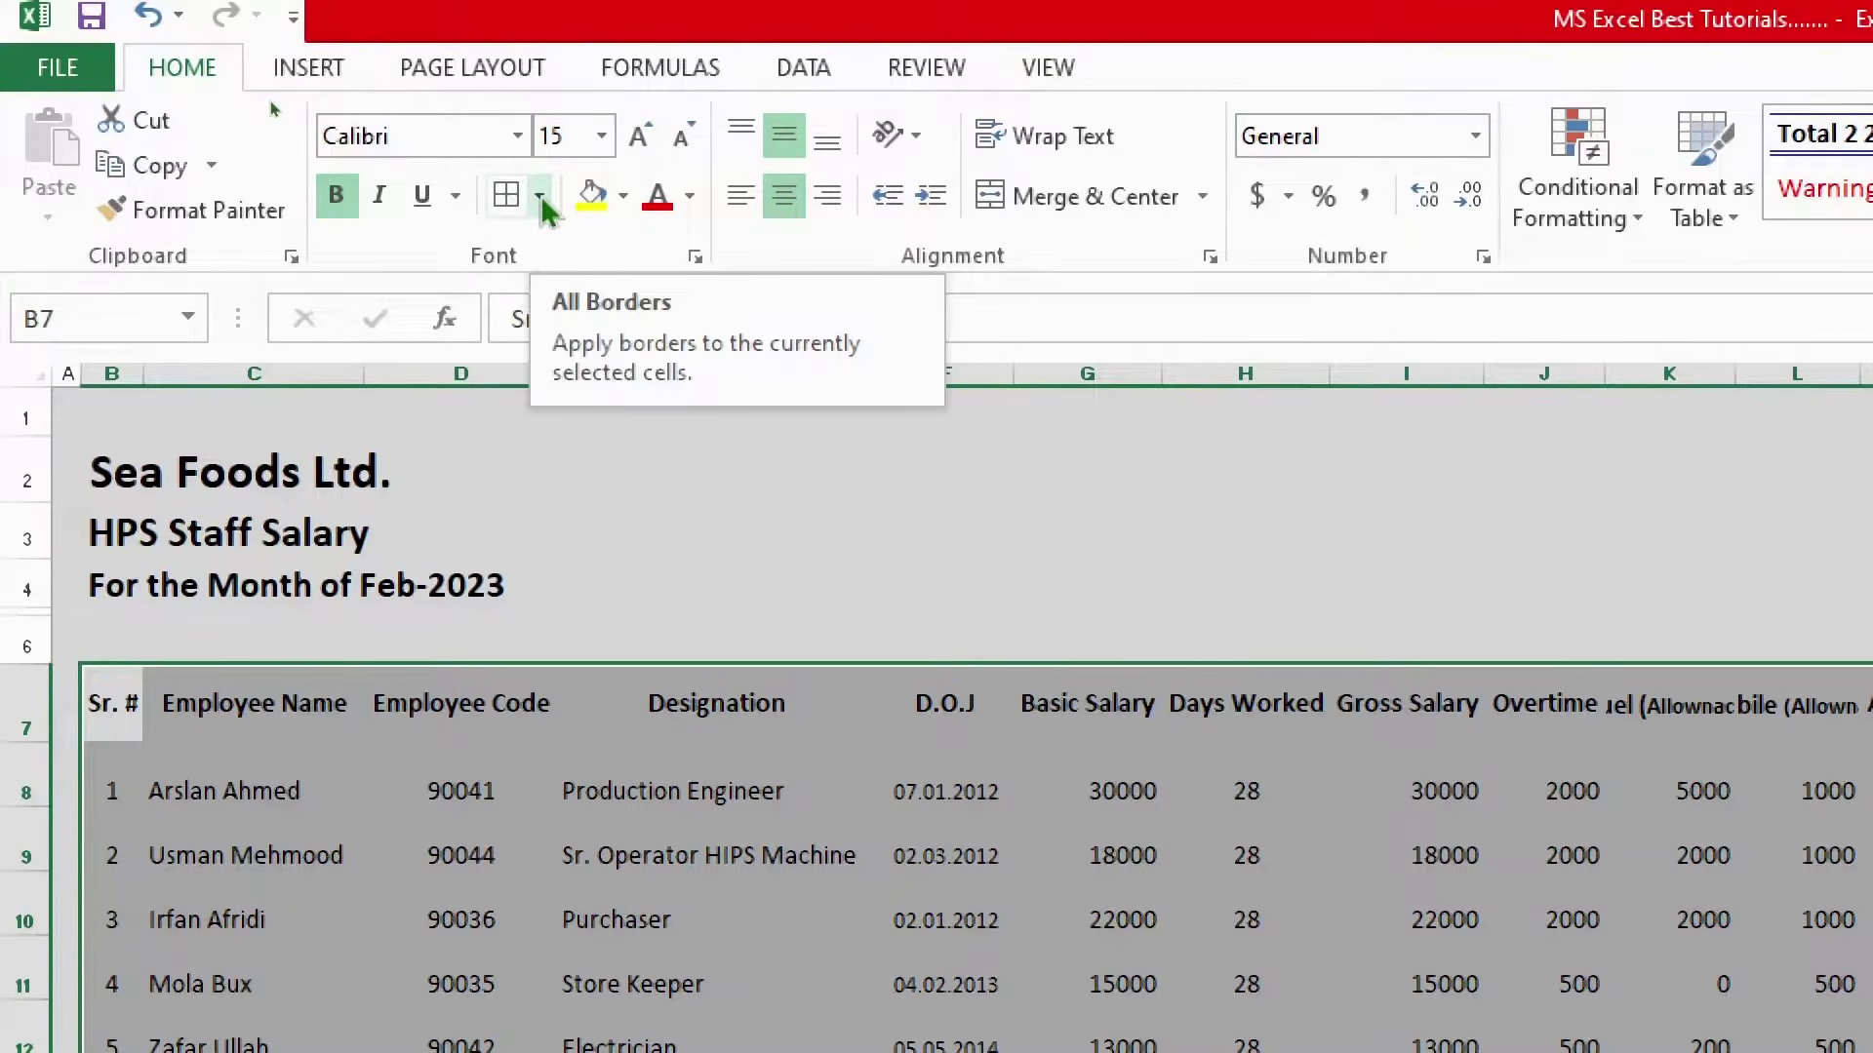
click(540, 199)
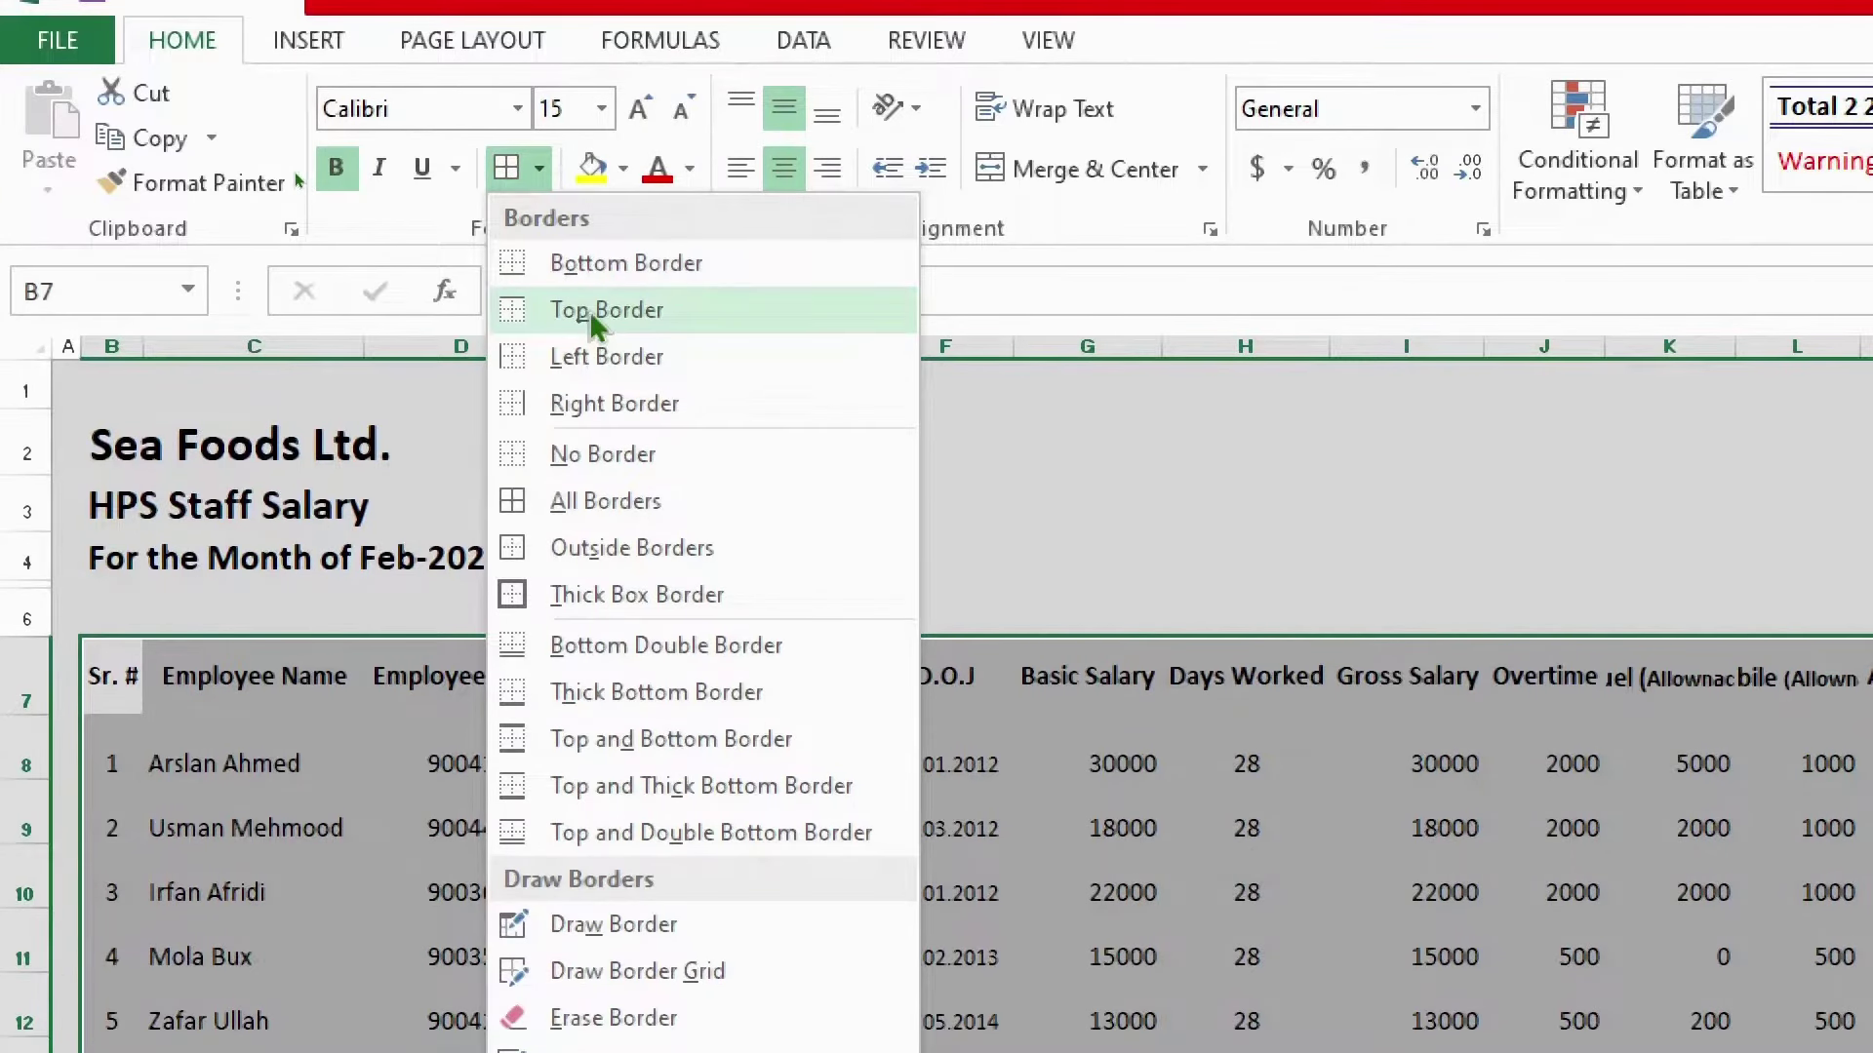
click(606, 501)
key(super+minus)
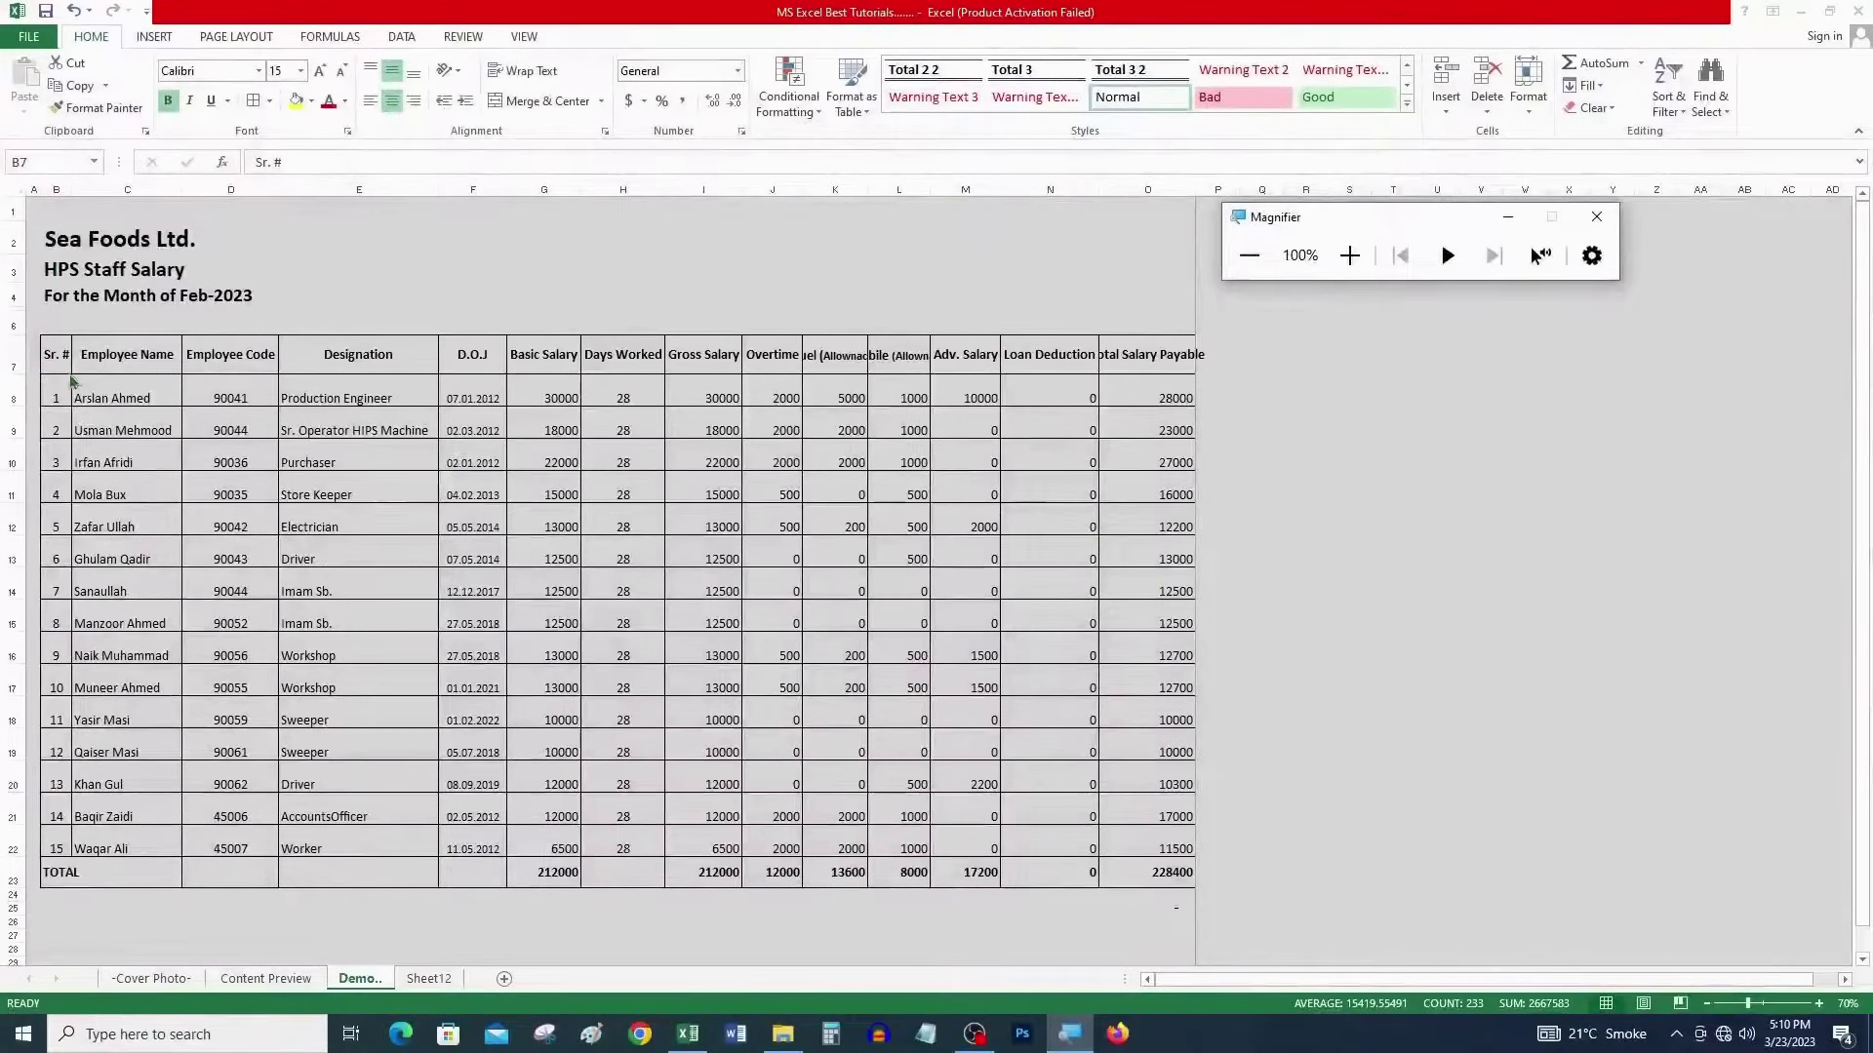
click(57, 361)
key(ctrl+a)
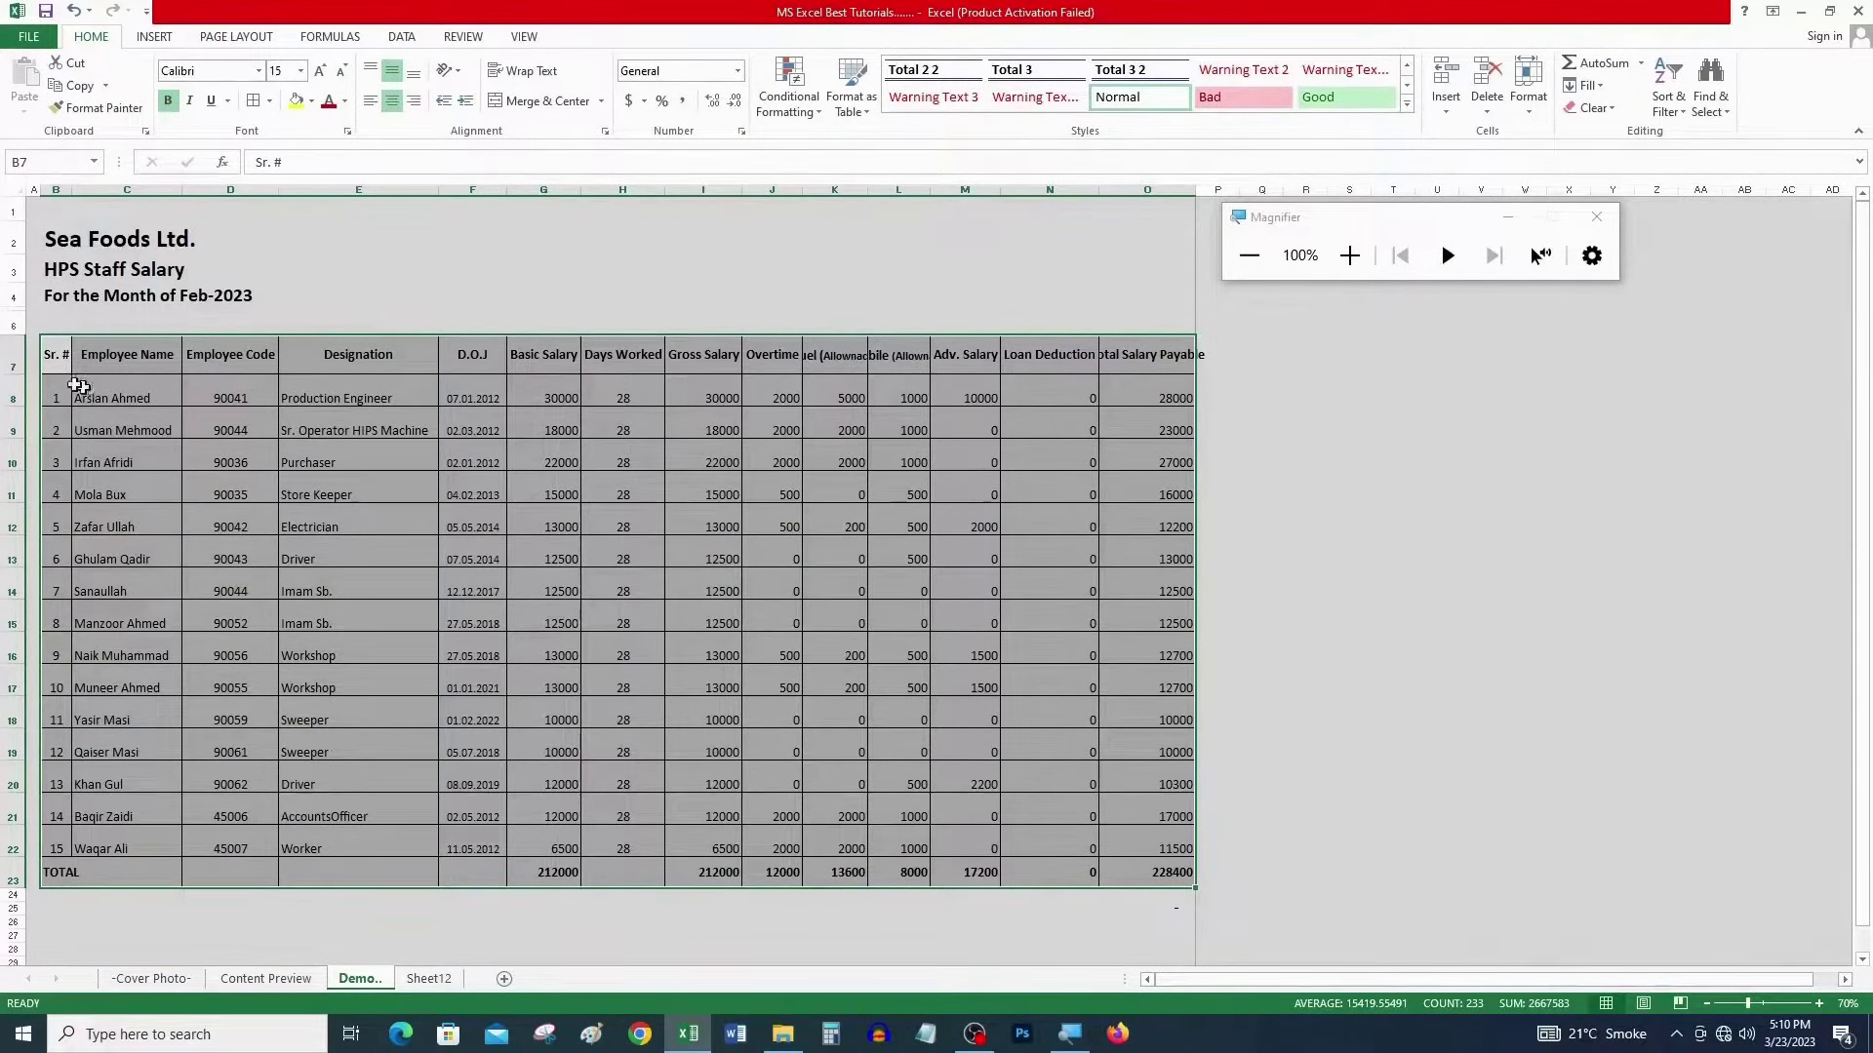
click(49, 363)
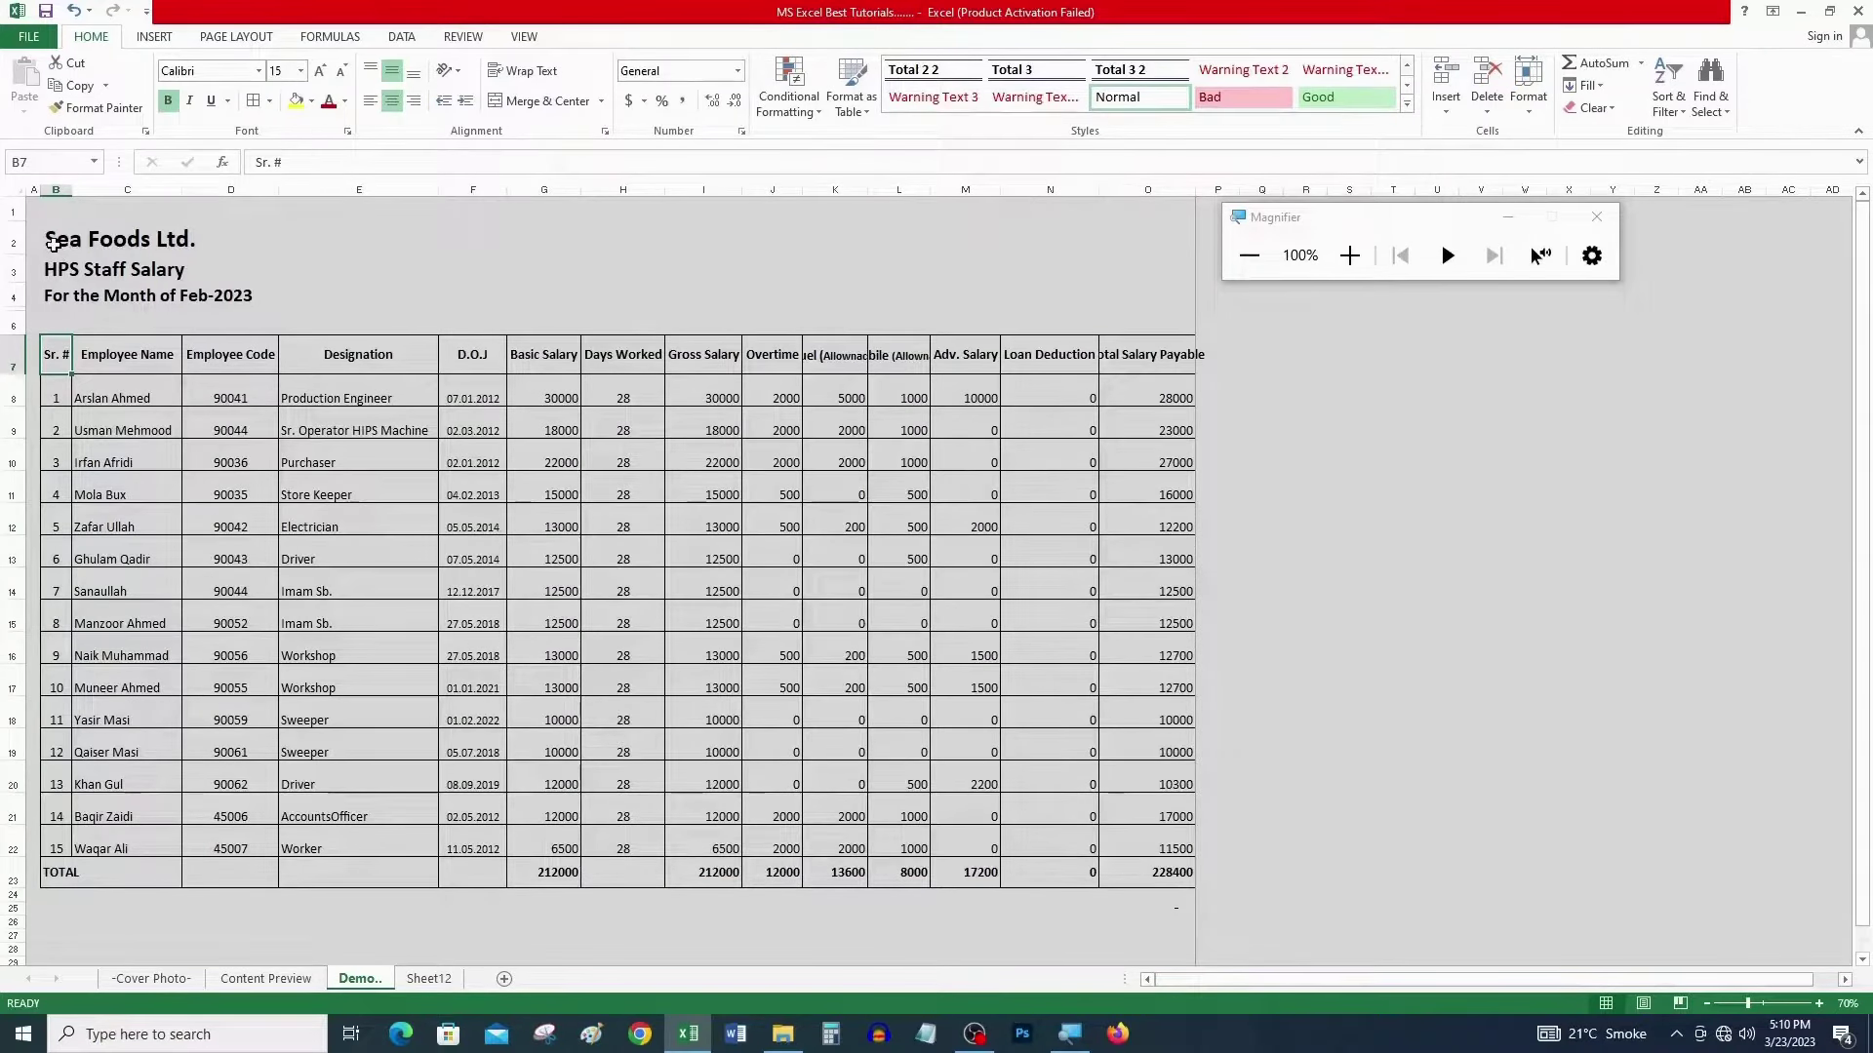
- Merge and center the company title "Sea Foods Ltd." across the table's full width, B2:O2
drag(54, 243, 911, 213)
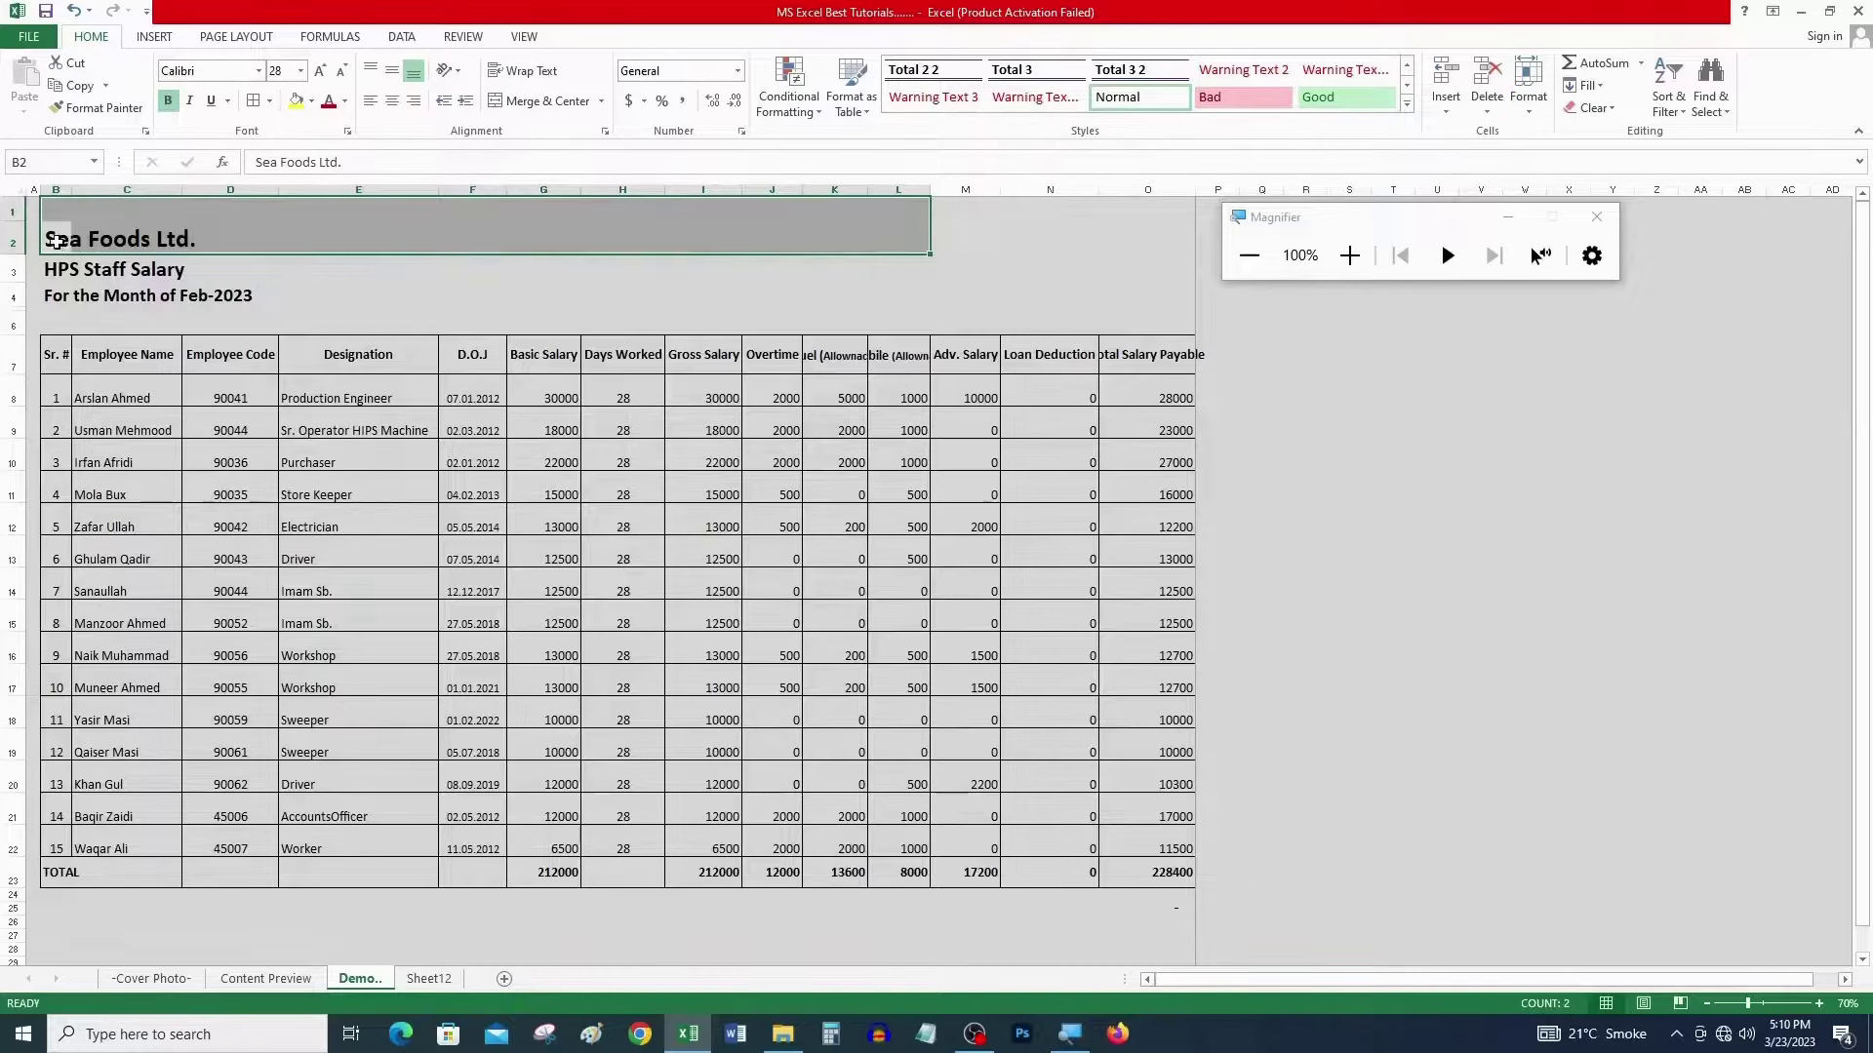
click(55, 241)
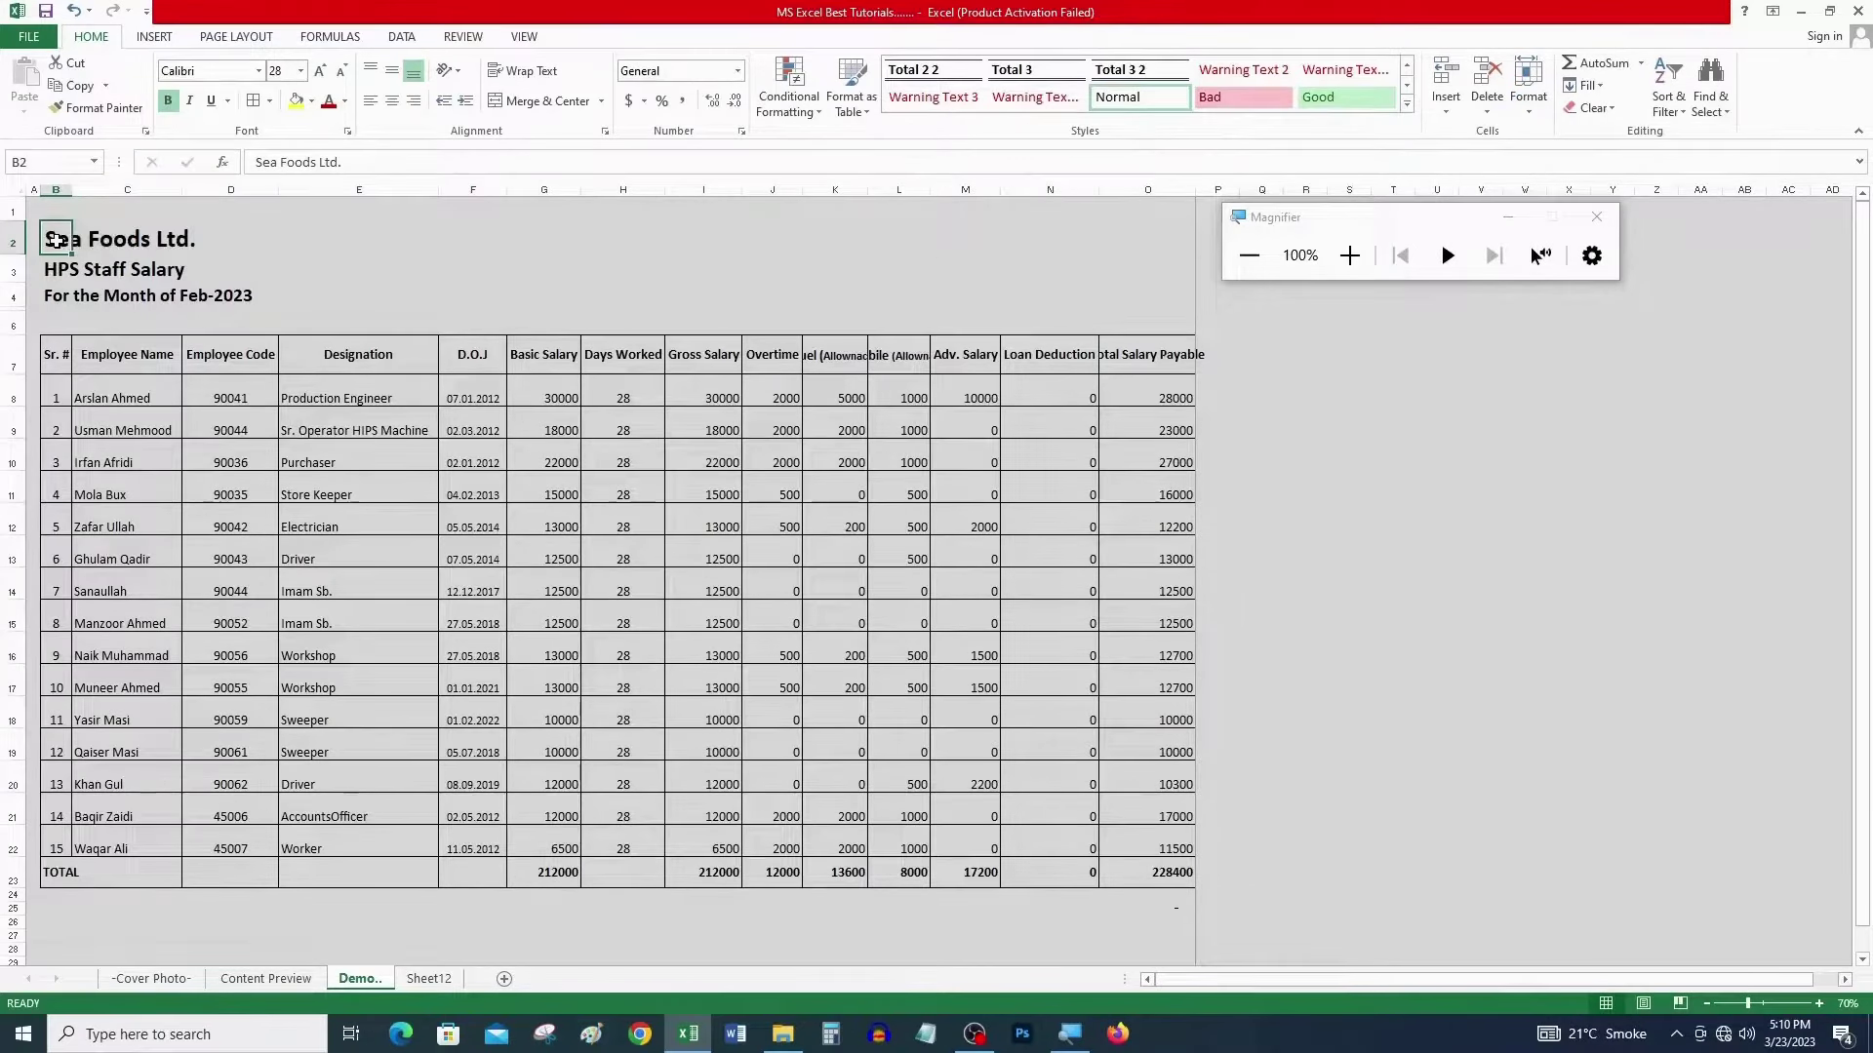
drag(56, 241, 1136, 350)
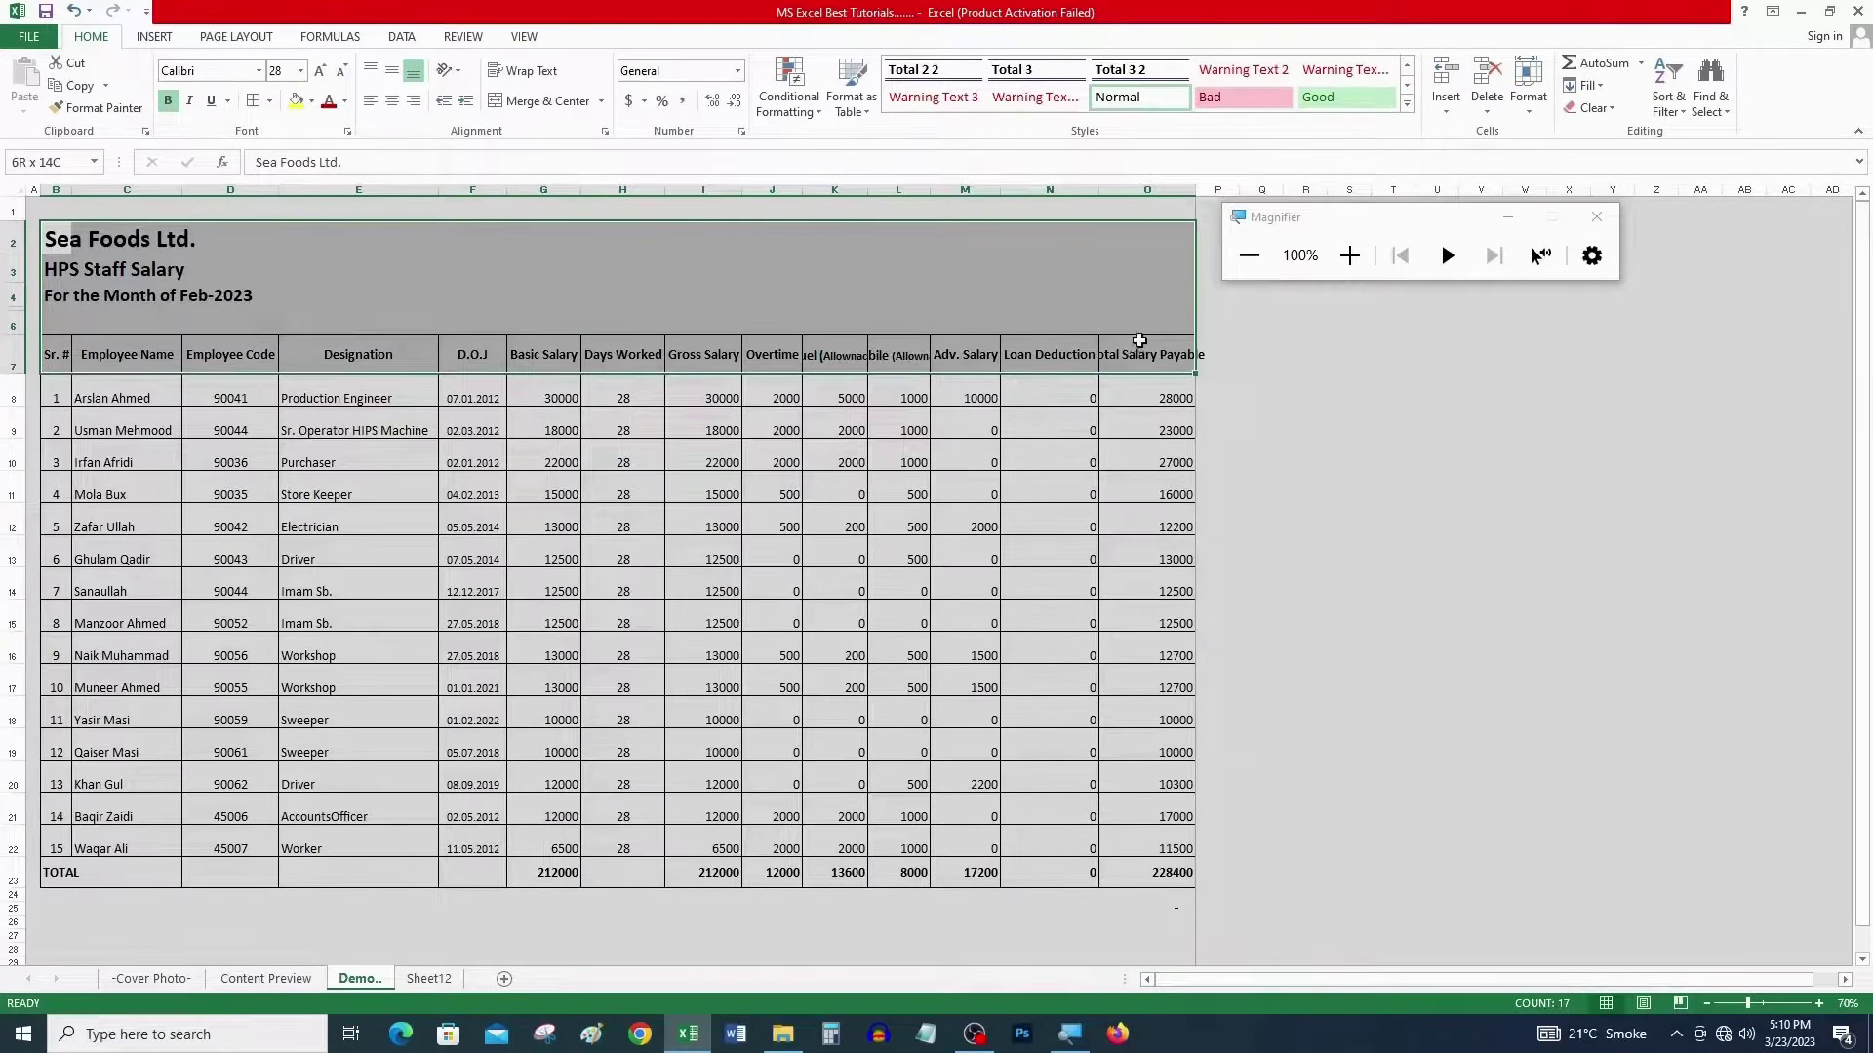
drag(1139, 360, 1167, 244)
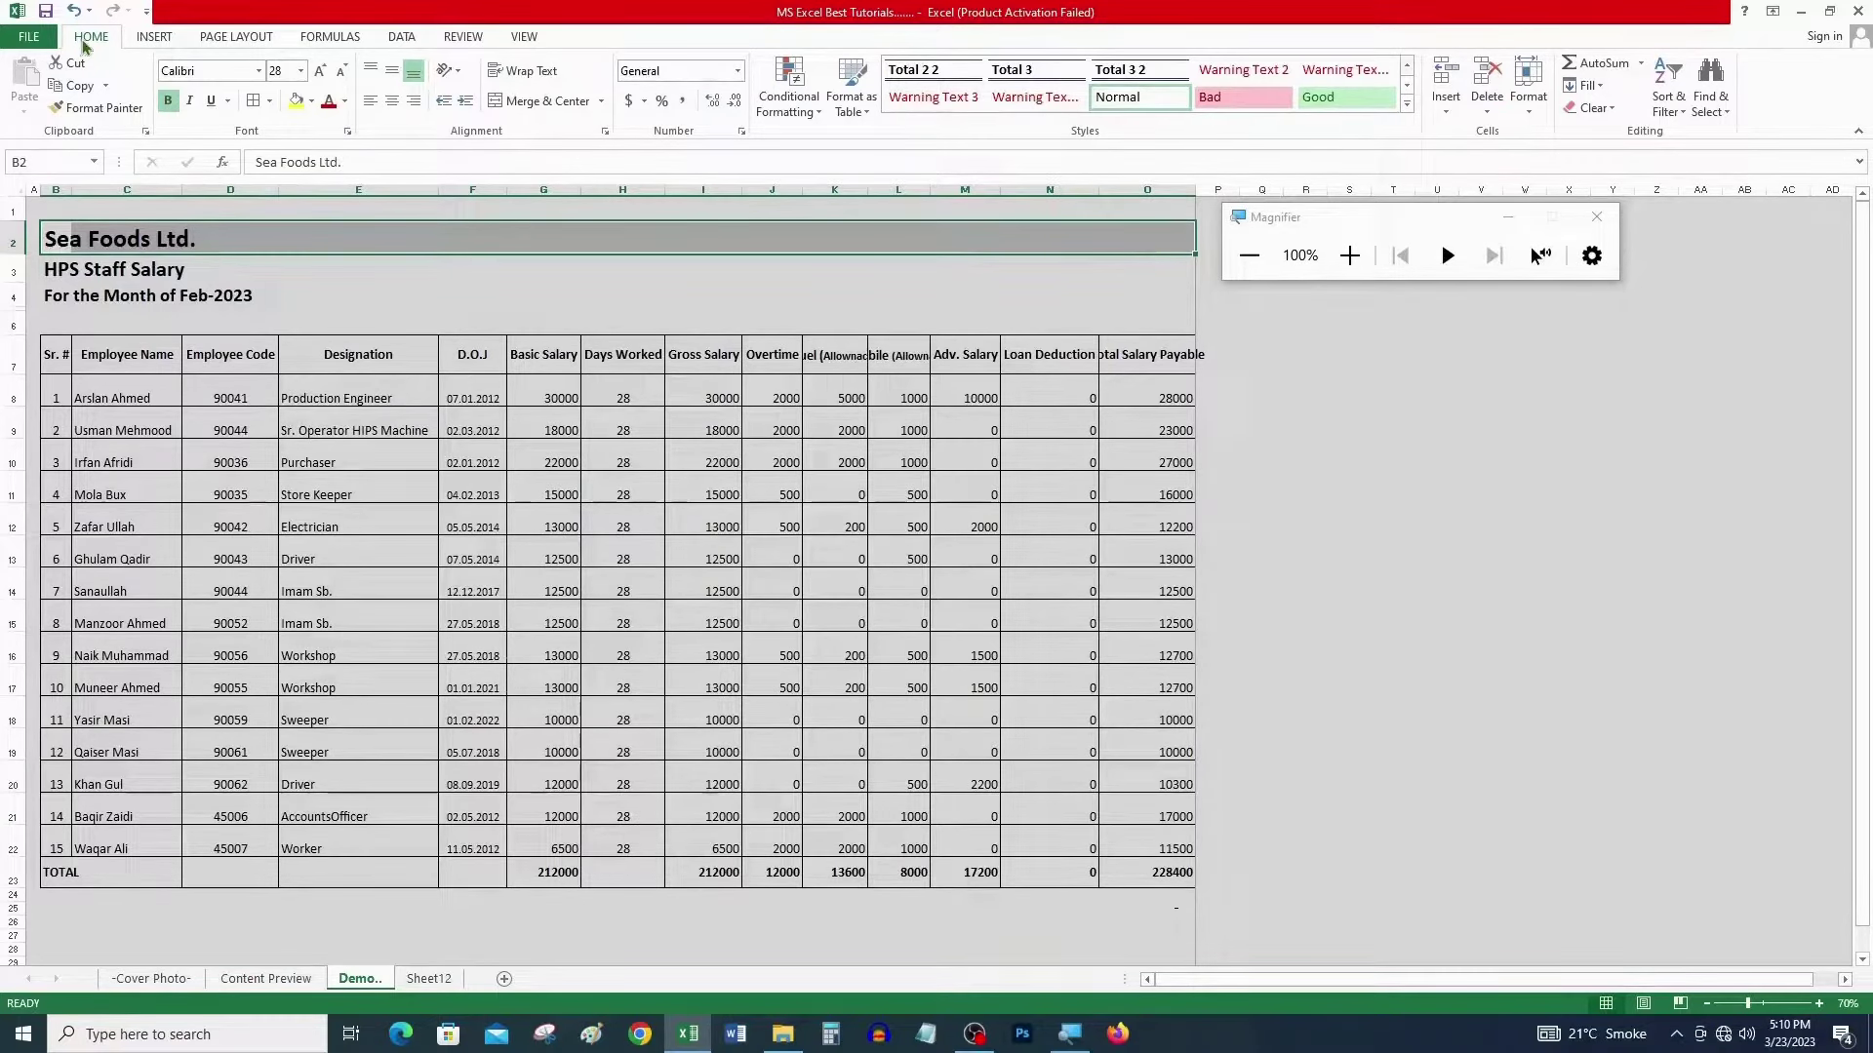
click(1350, 256)
click(1350, 258)
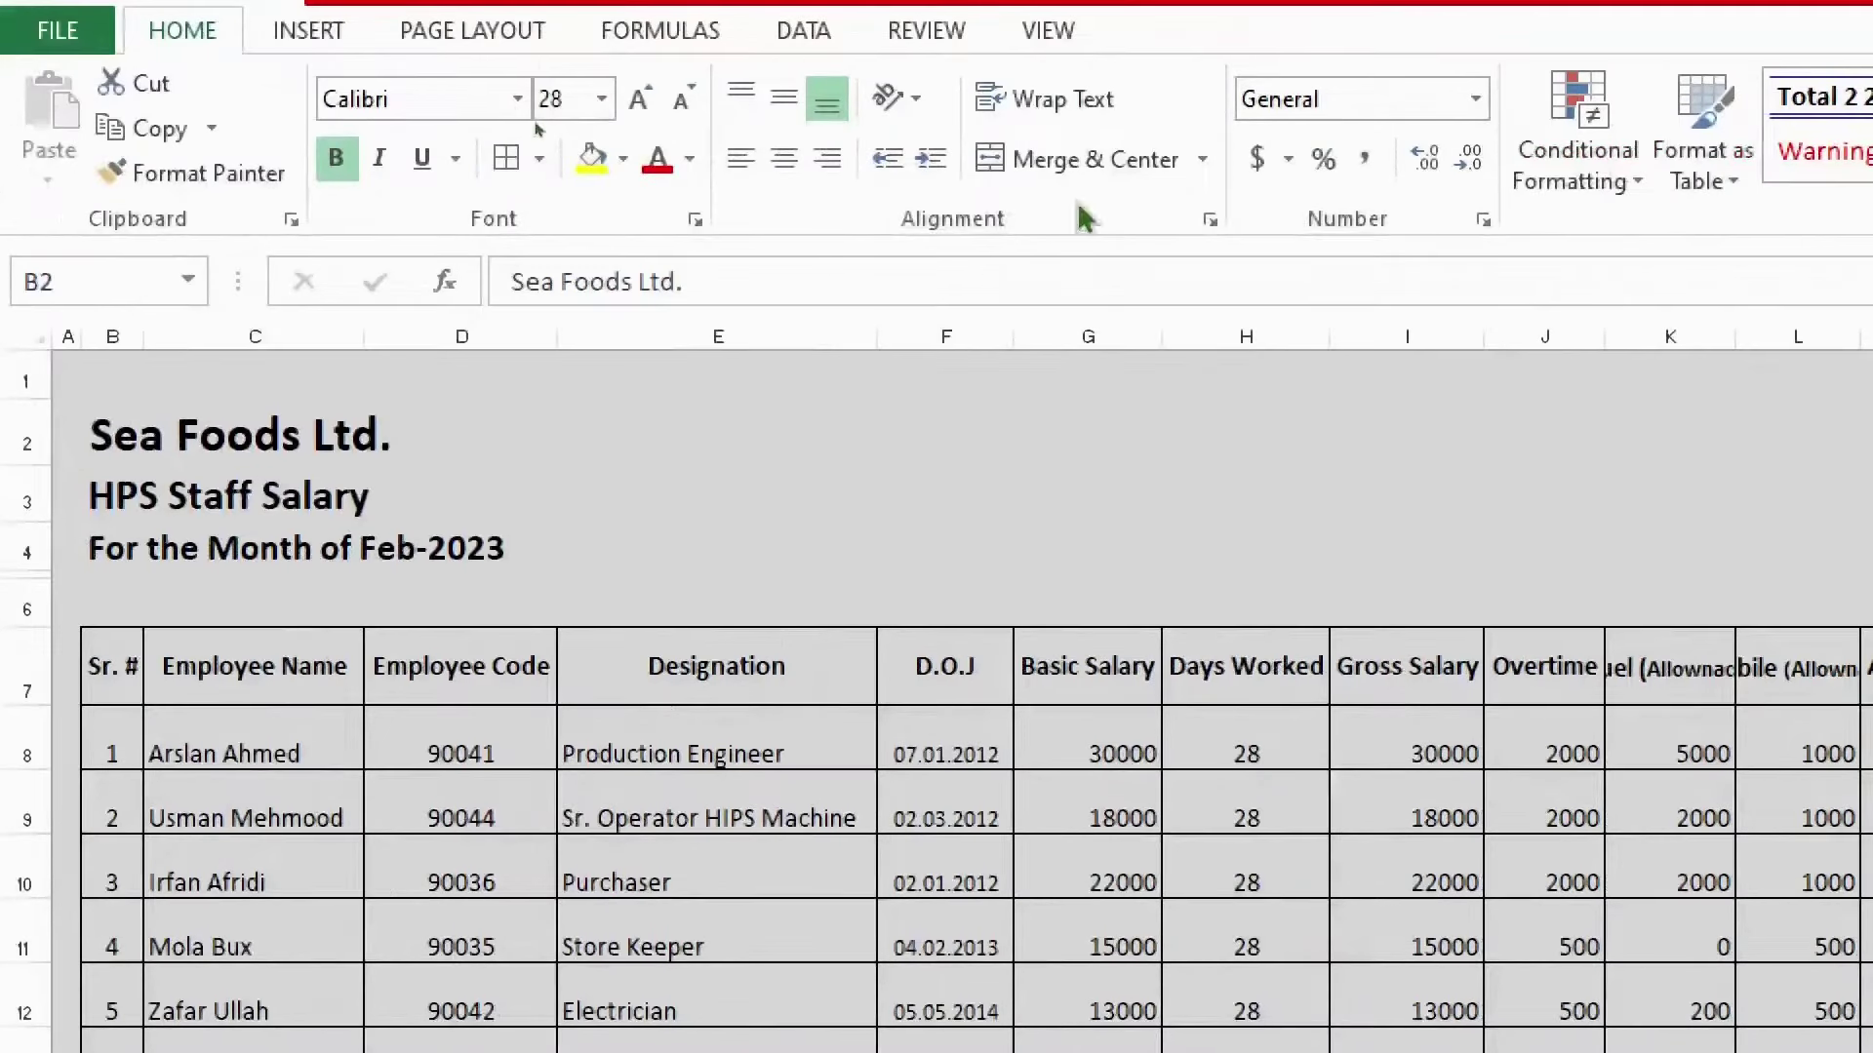
click(1077, 158)
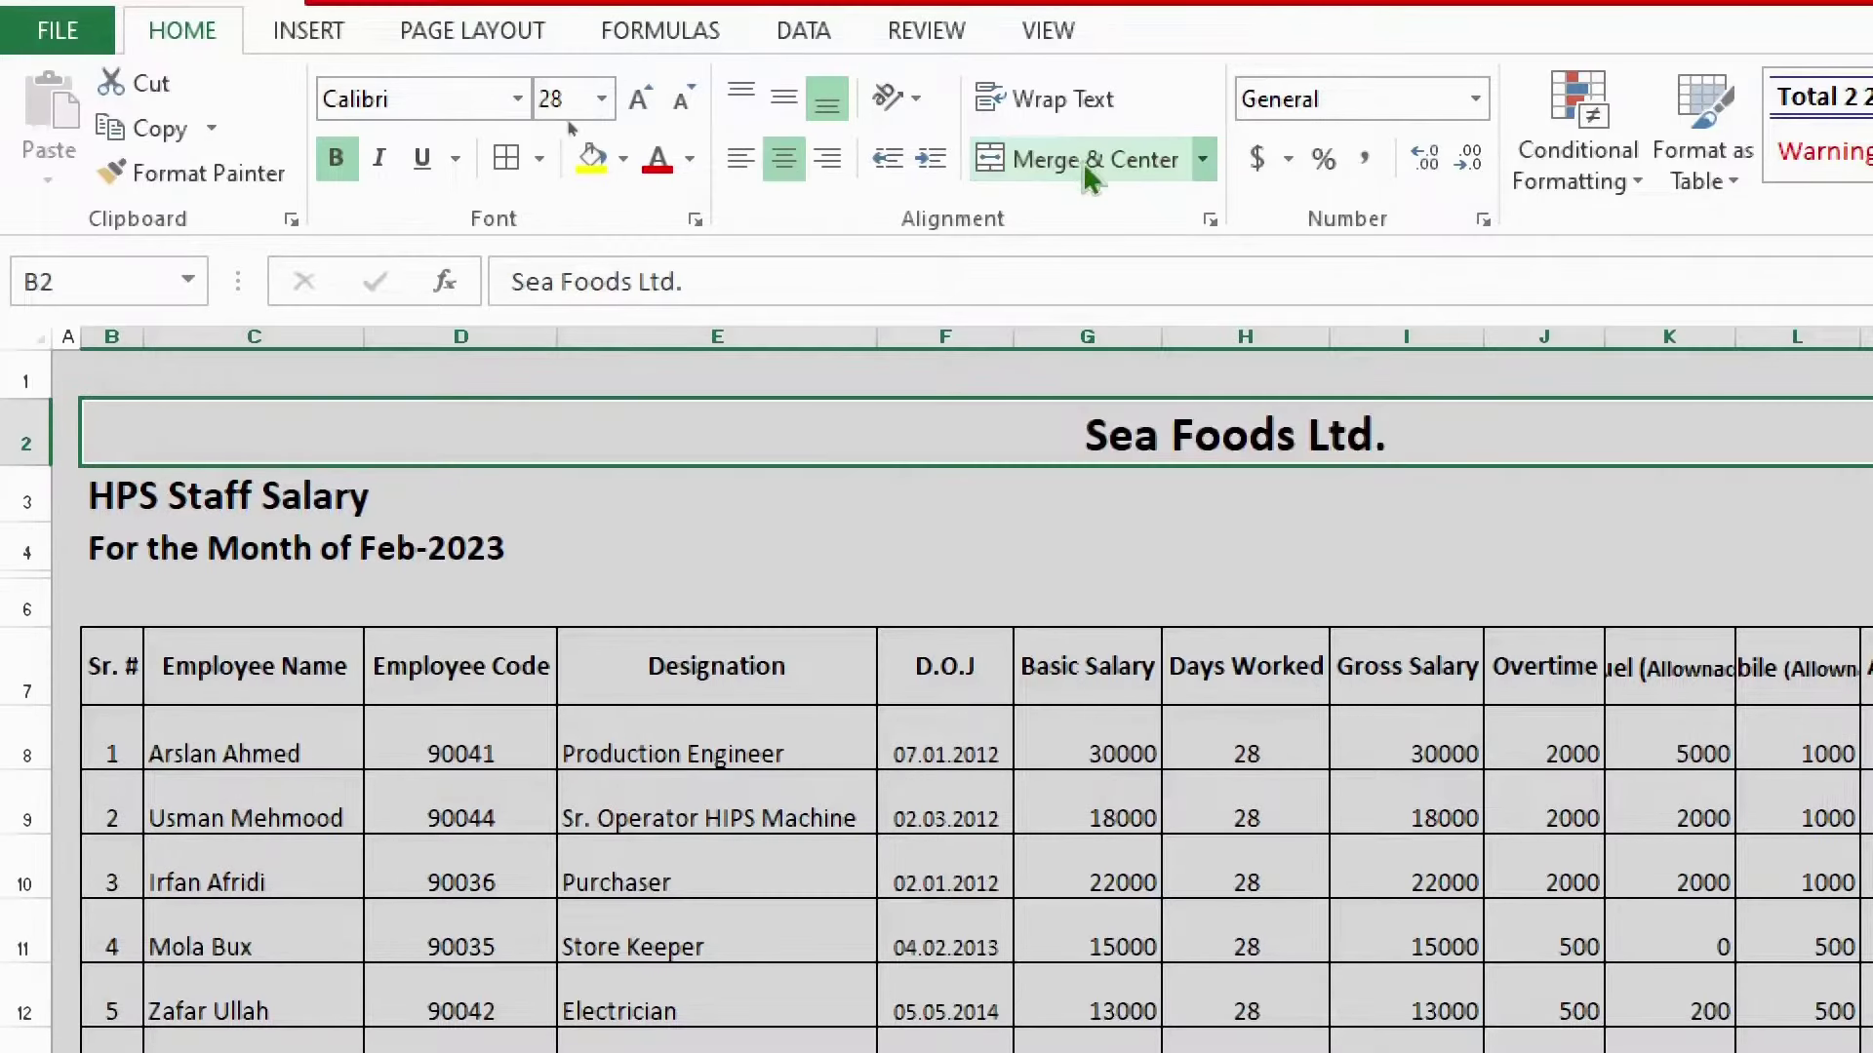
click(1497, 467)
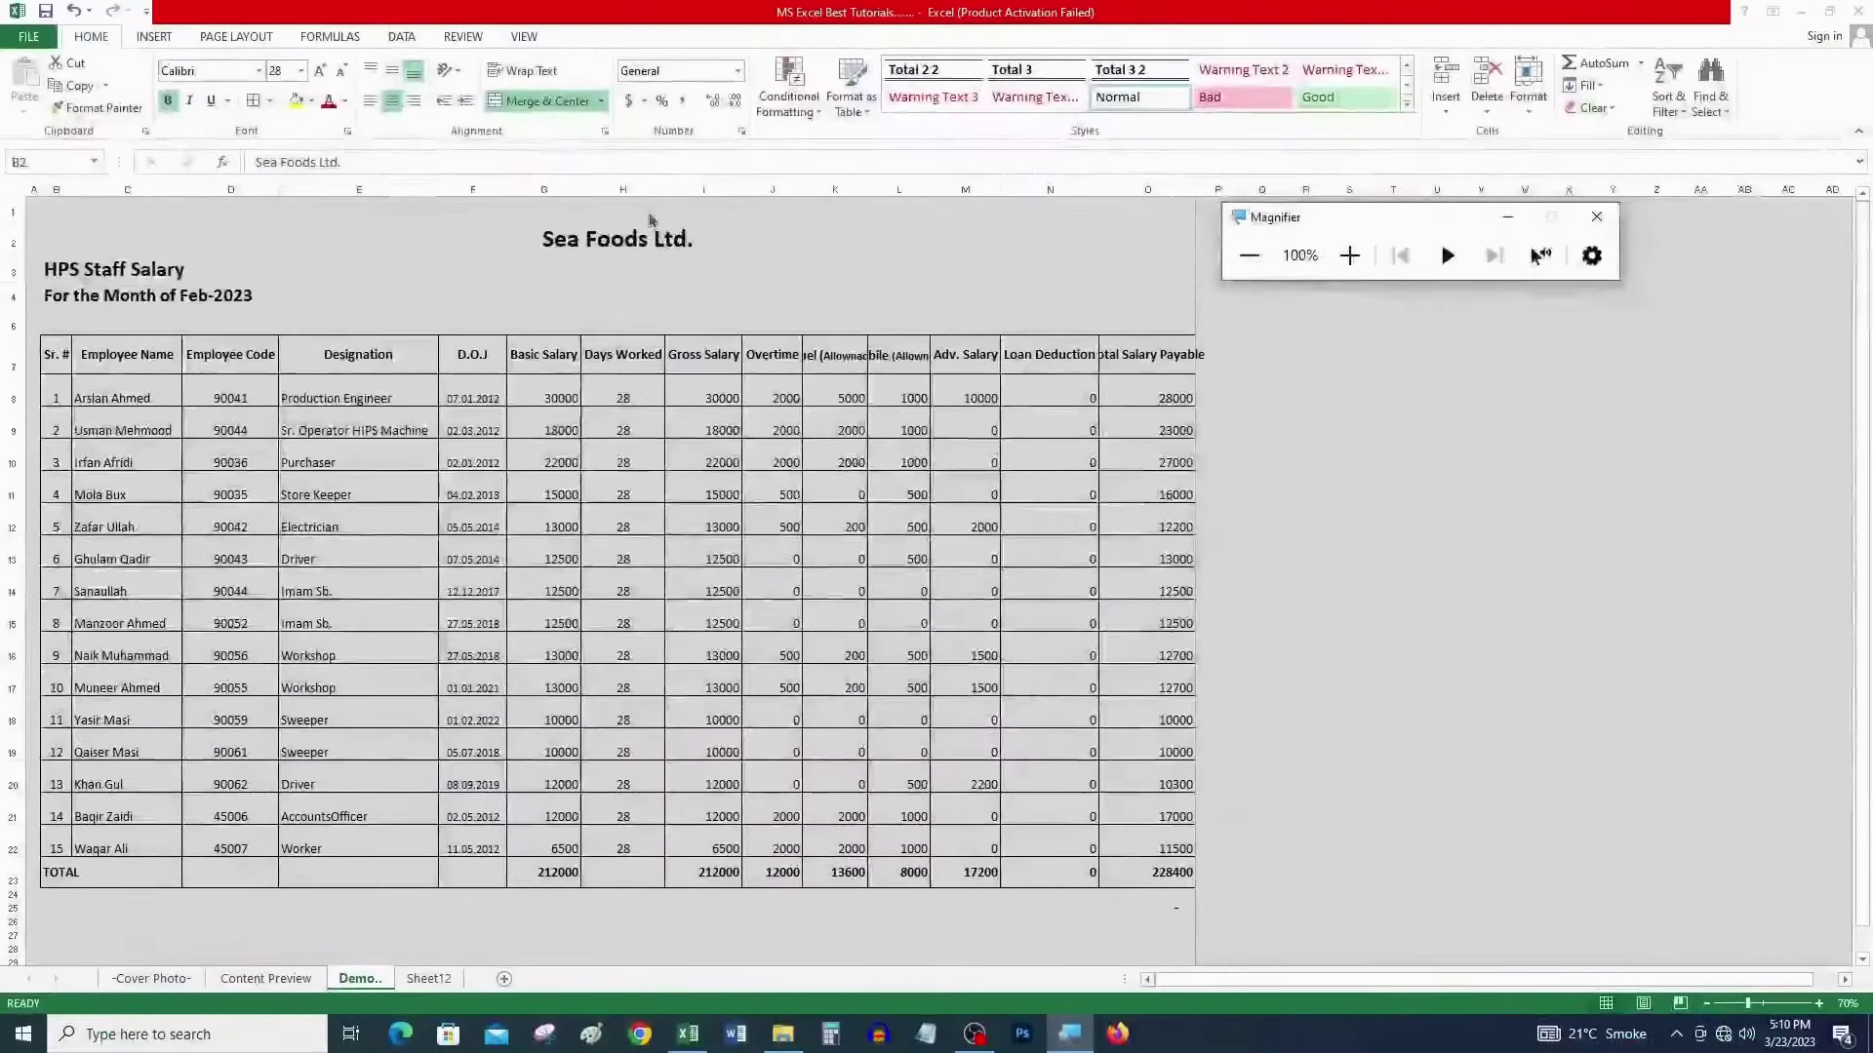
click(643, 241)
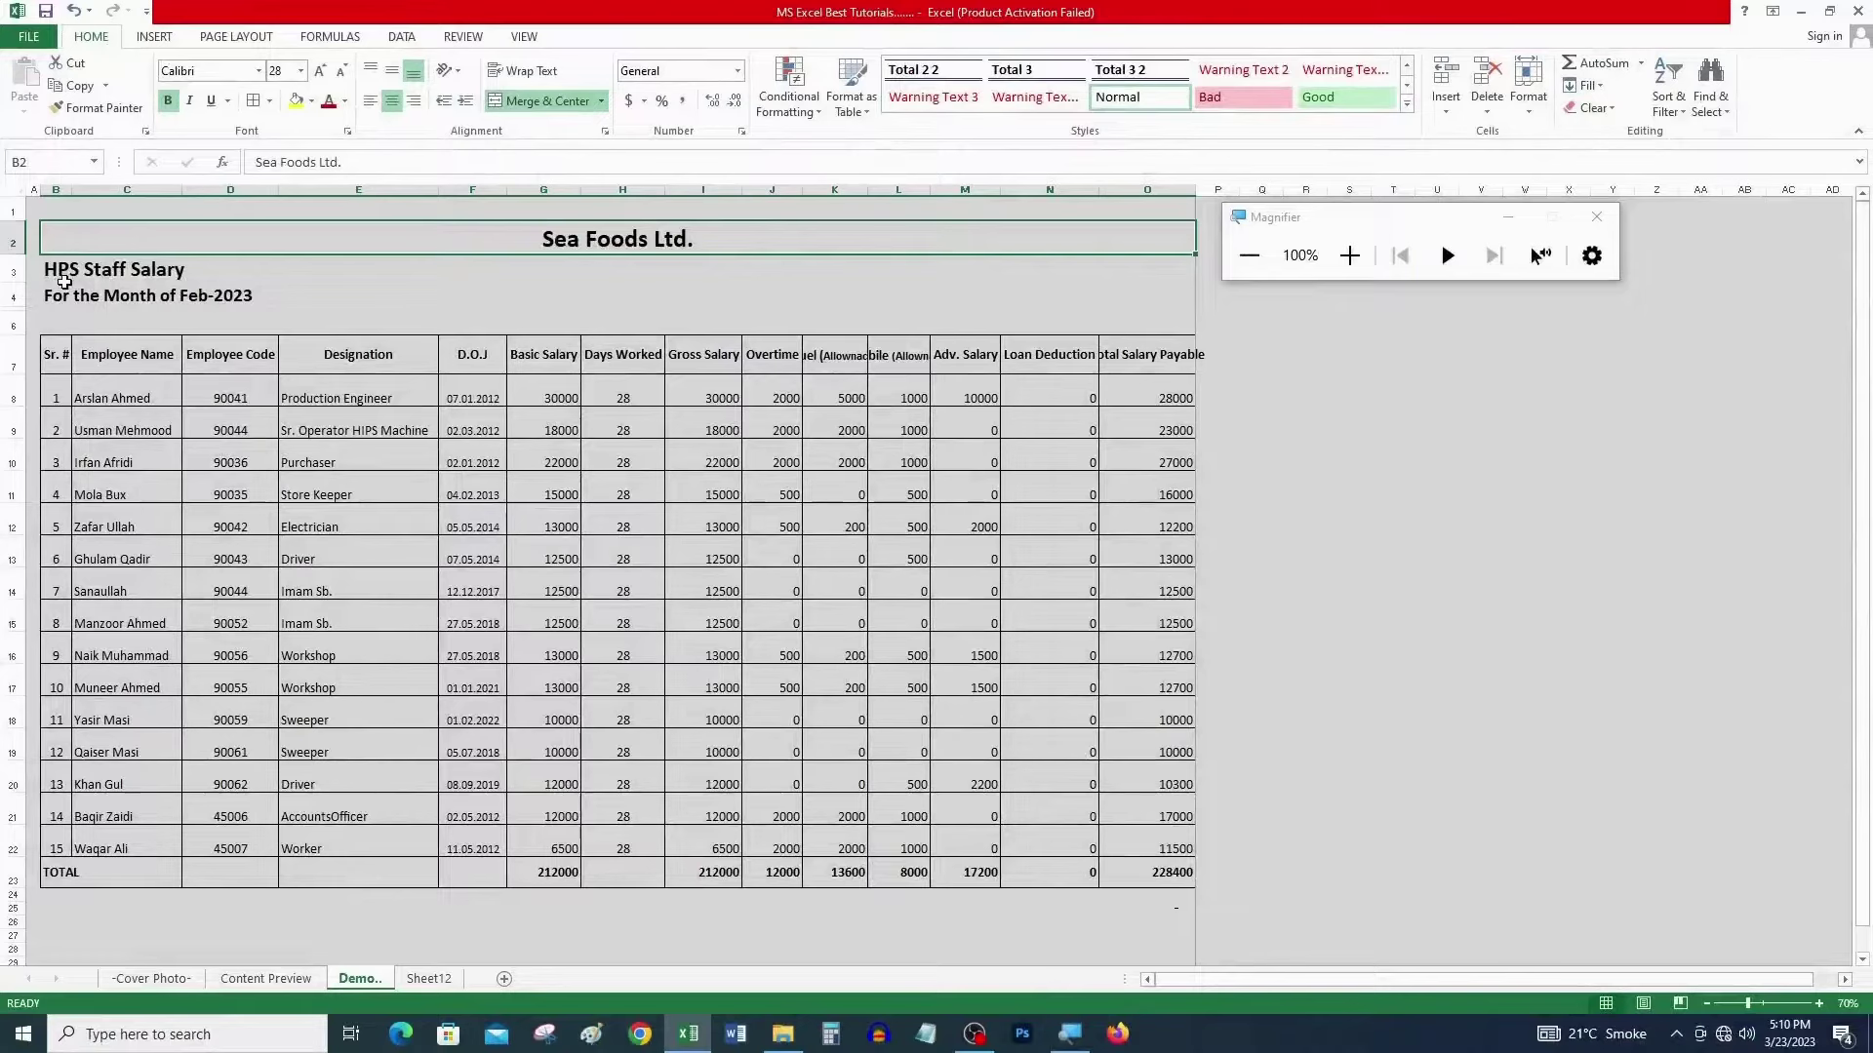
- Merge and center "HPS Staff Salary" across B3:O3 and "For the Month of Feb-2023" across B4:O4, as separate rows
drag(55, 270, 1122, 267)
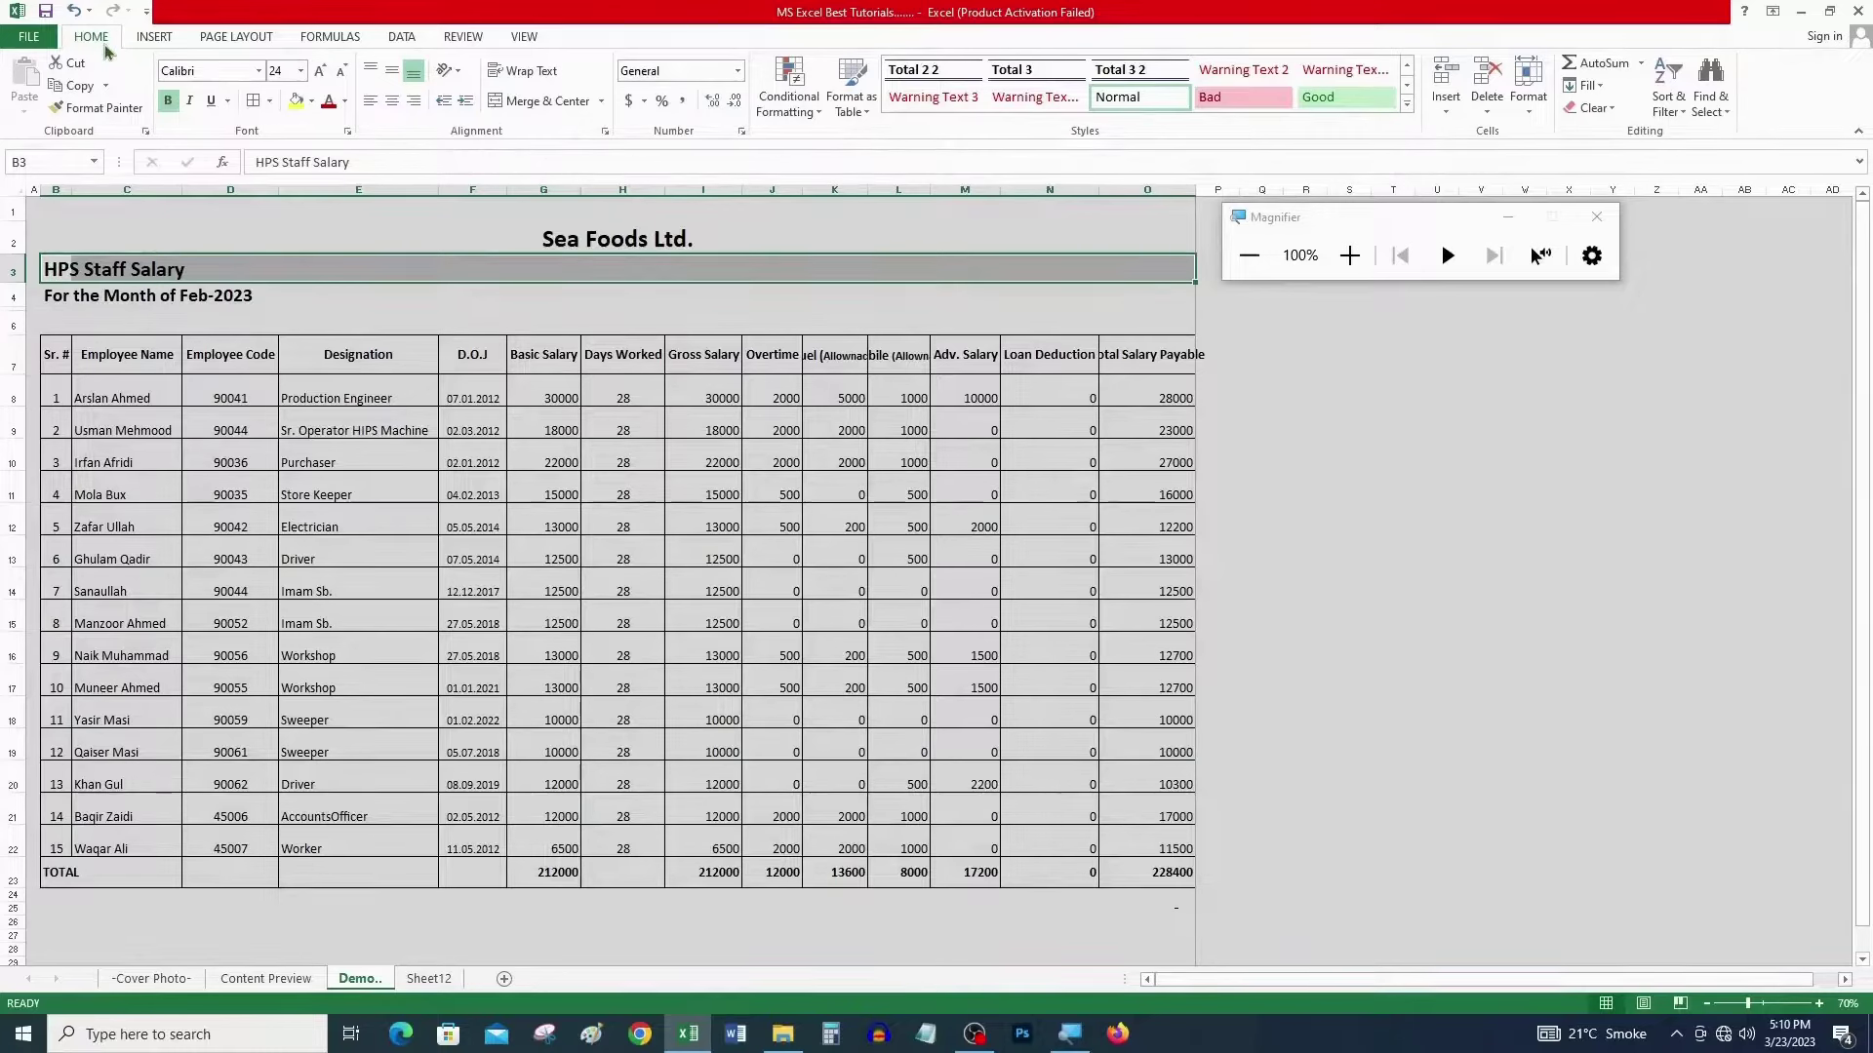
click(542, 101)
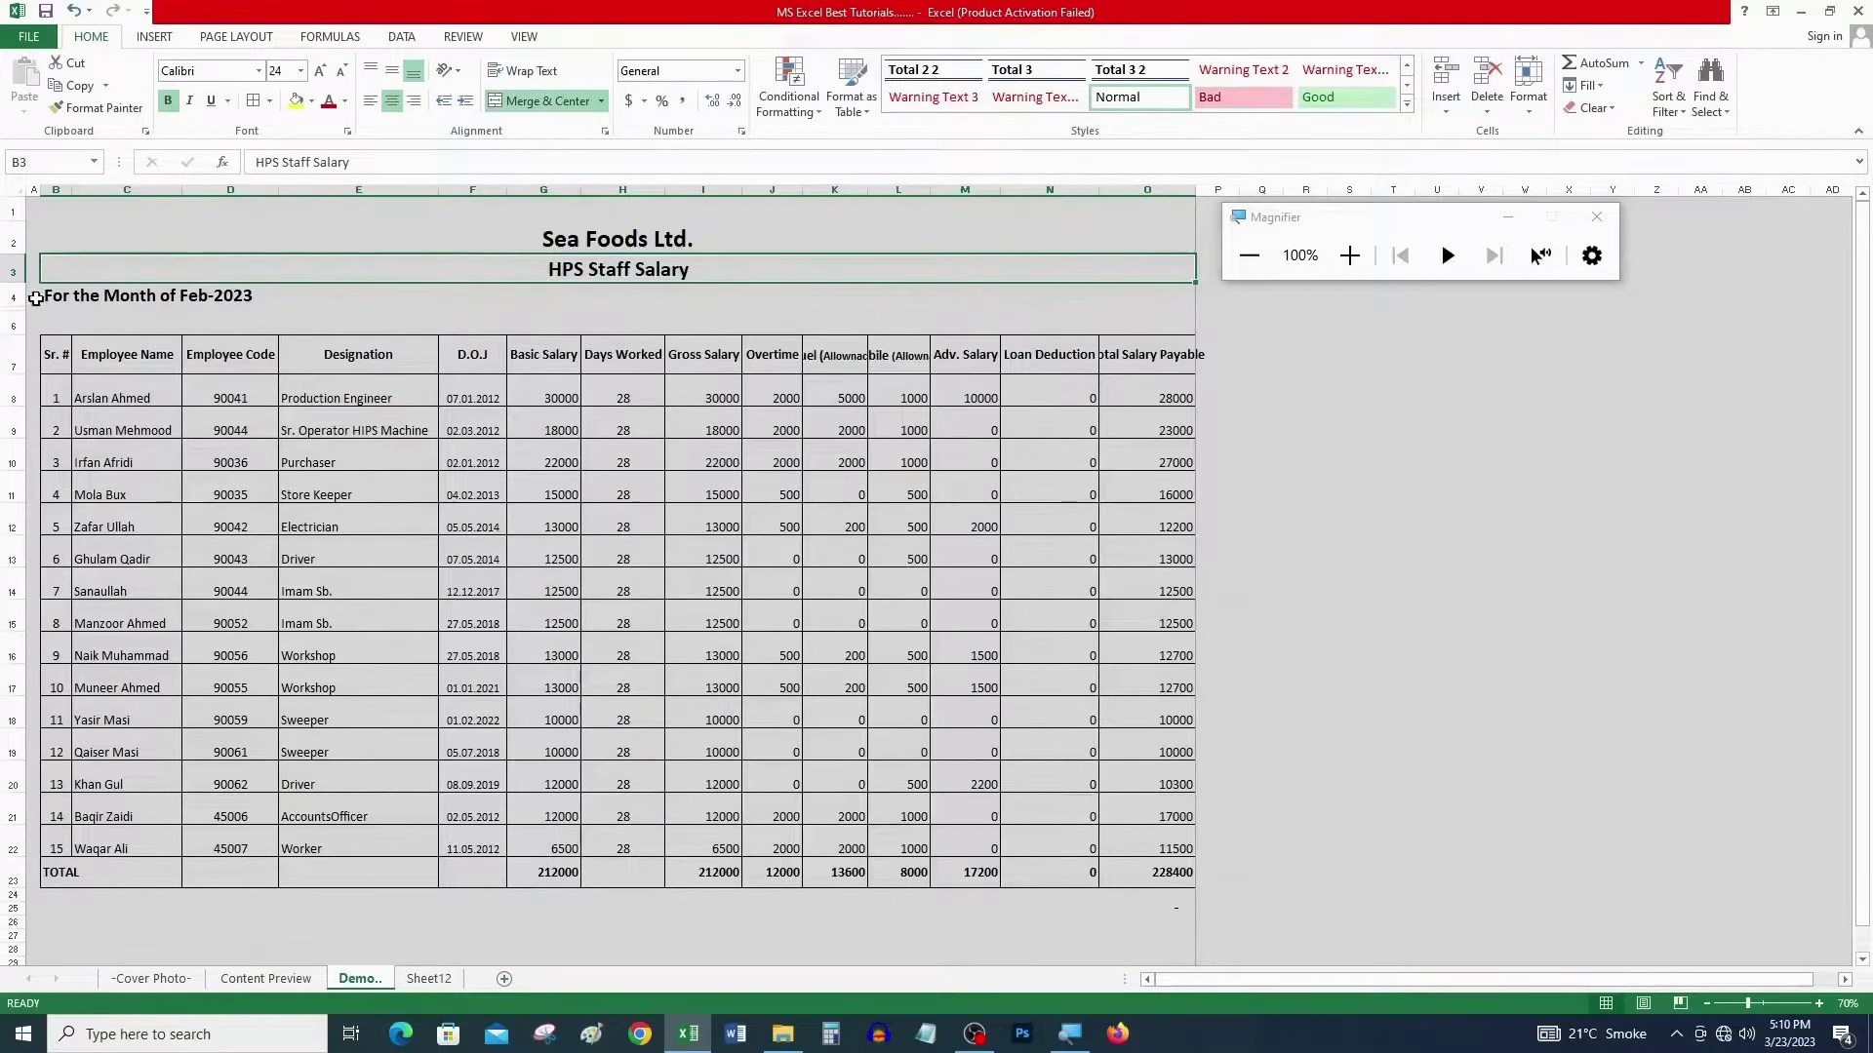
drag(58, 295, 1132, 293)
click(565, 103)
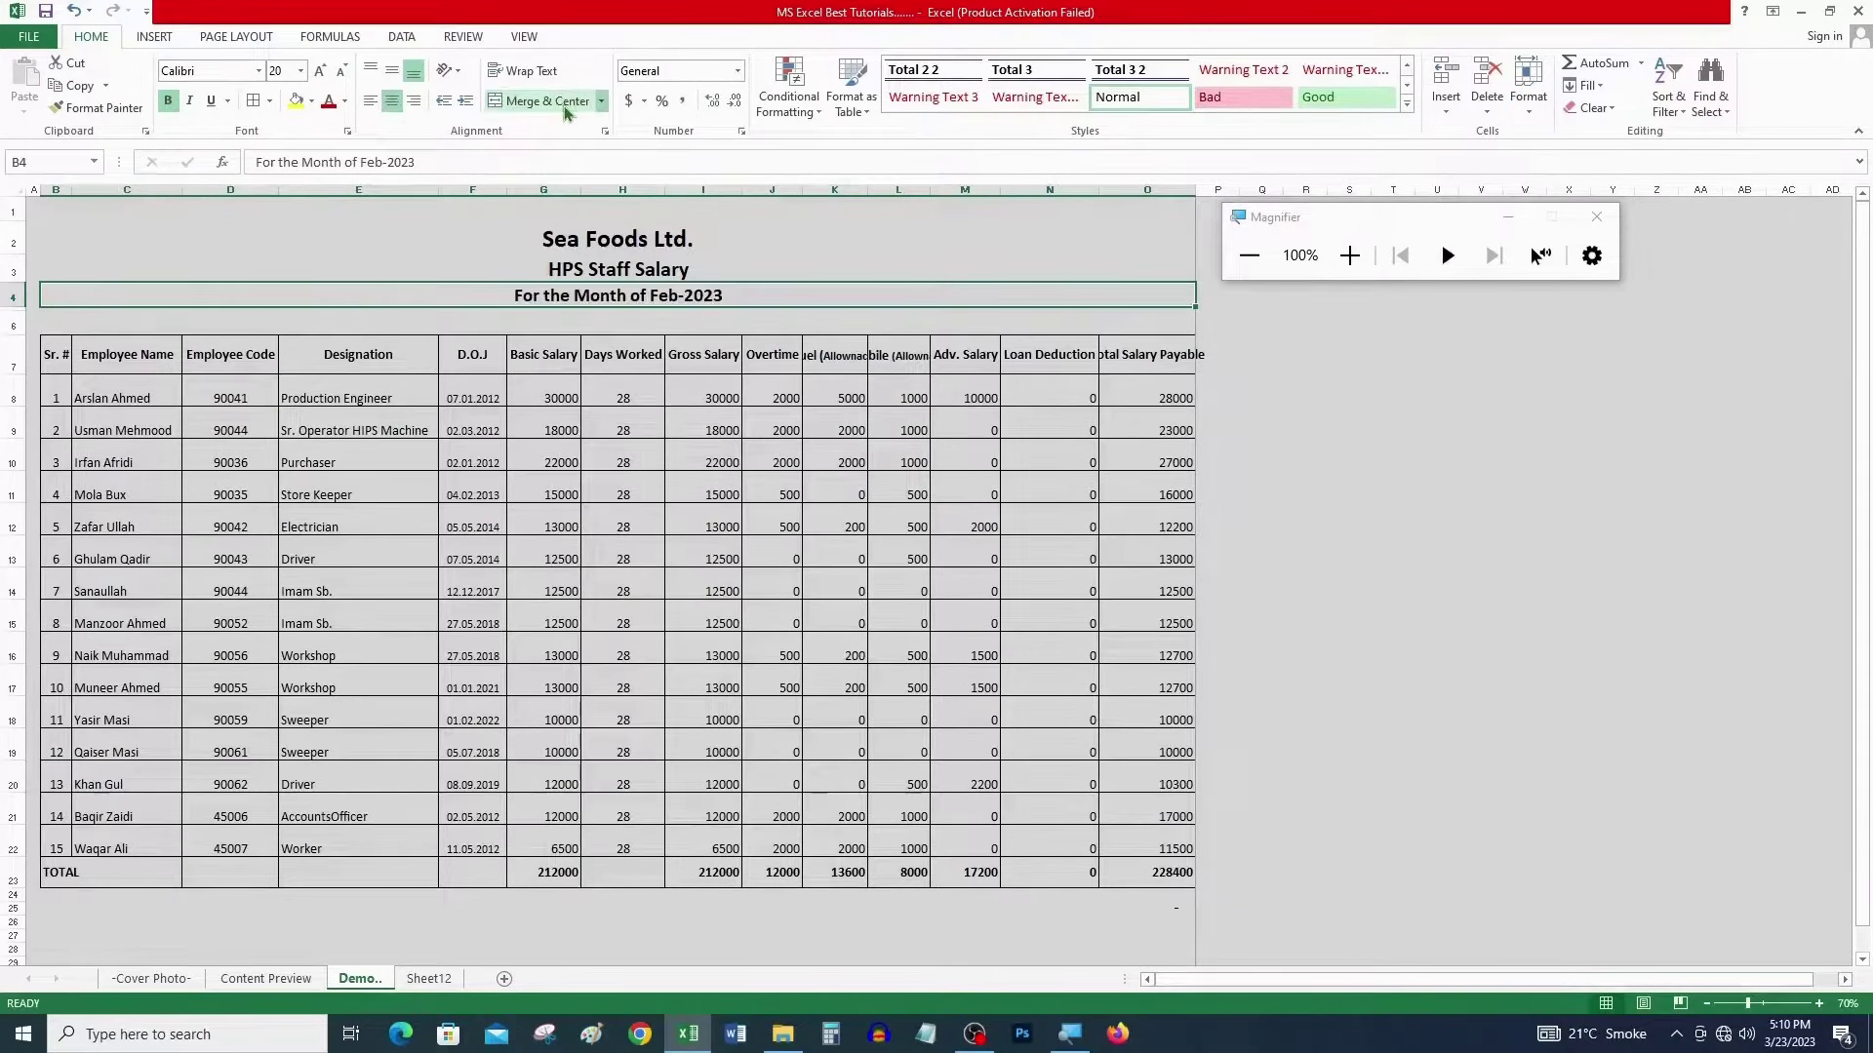
drag(588, 239, 588, 285)
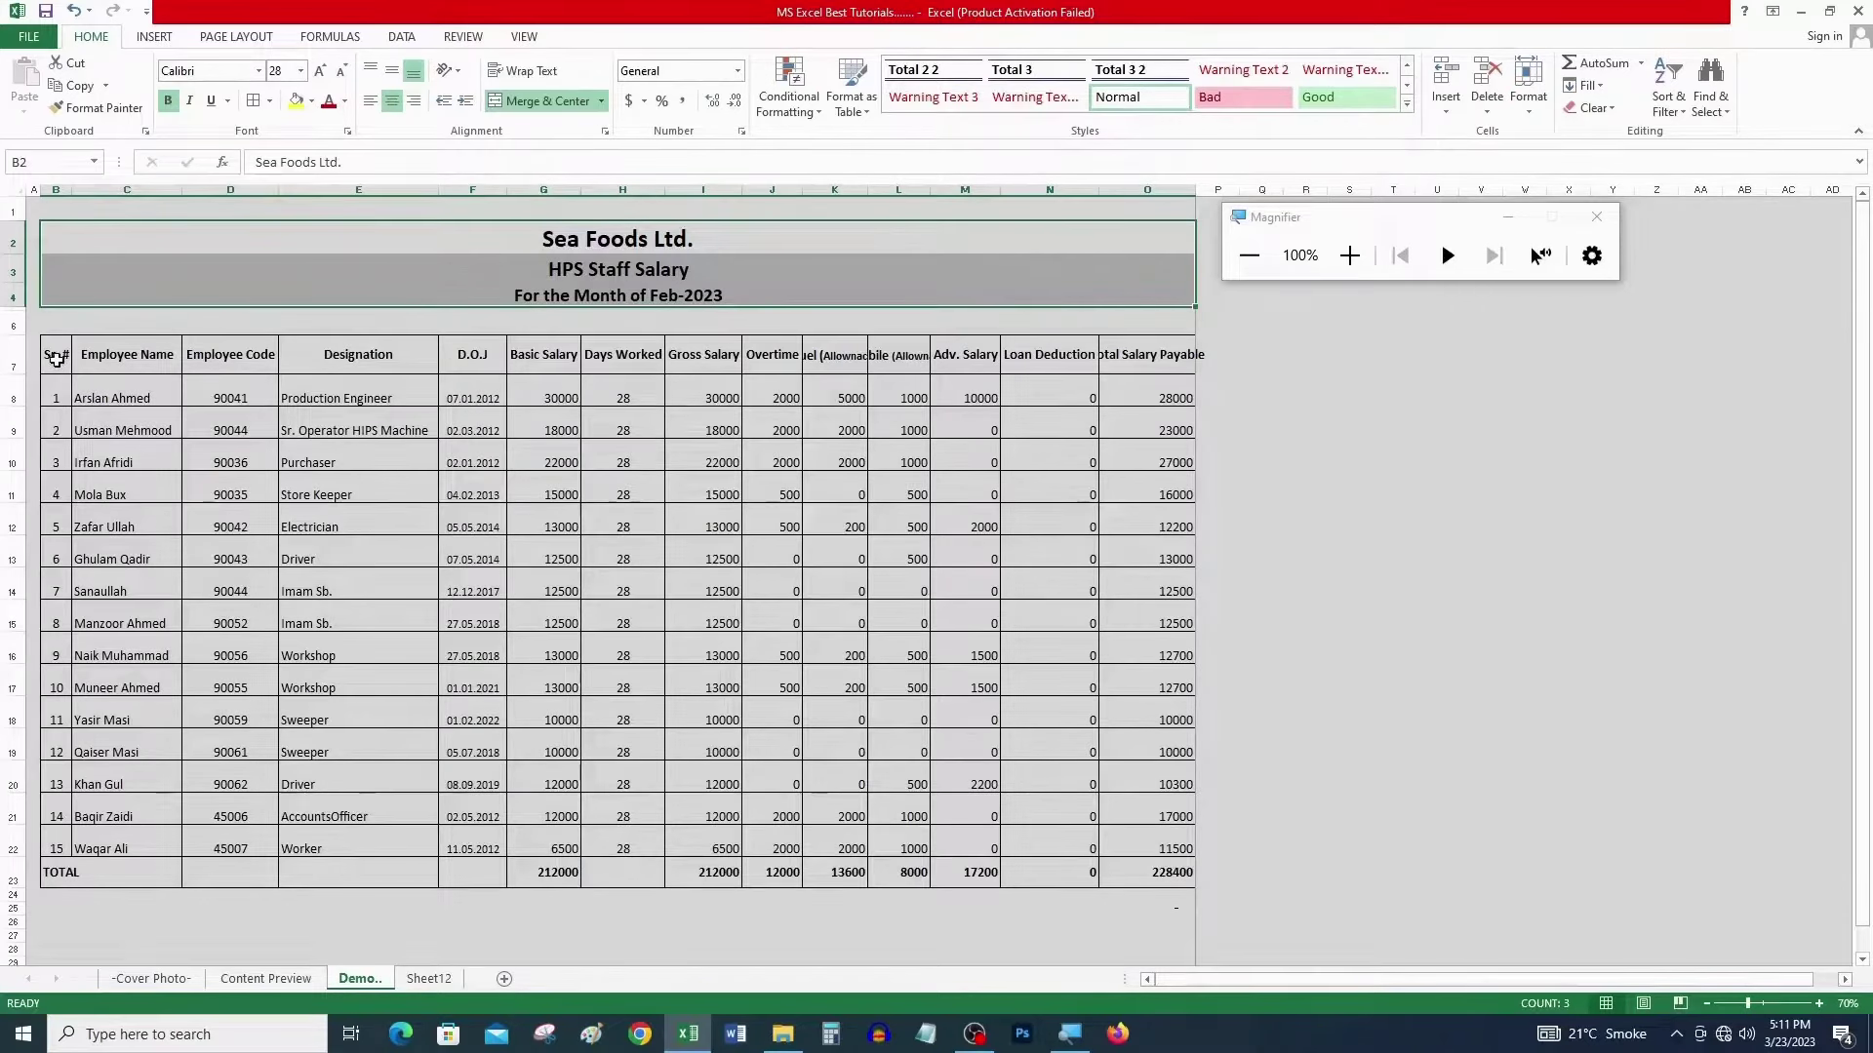
- Examine the column headers in row 7 one after another, from Sr. # to Fuel (Allownace)
drag(57, 359, 1112, 356)
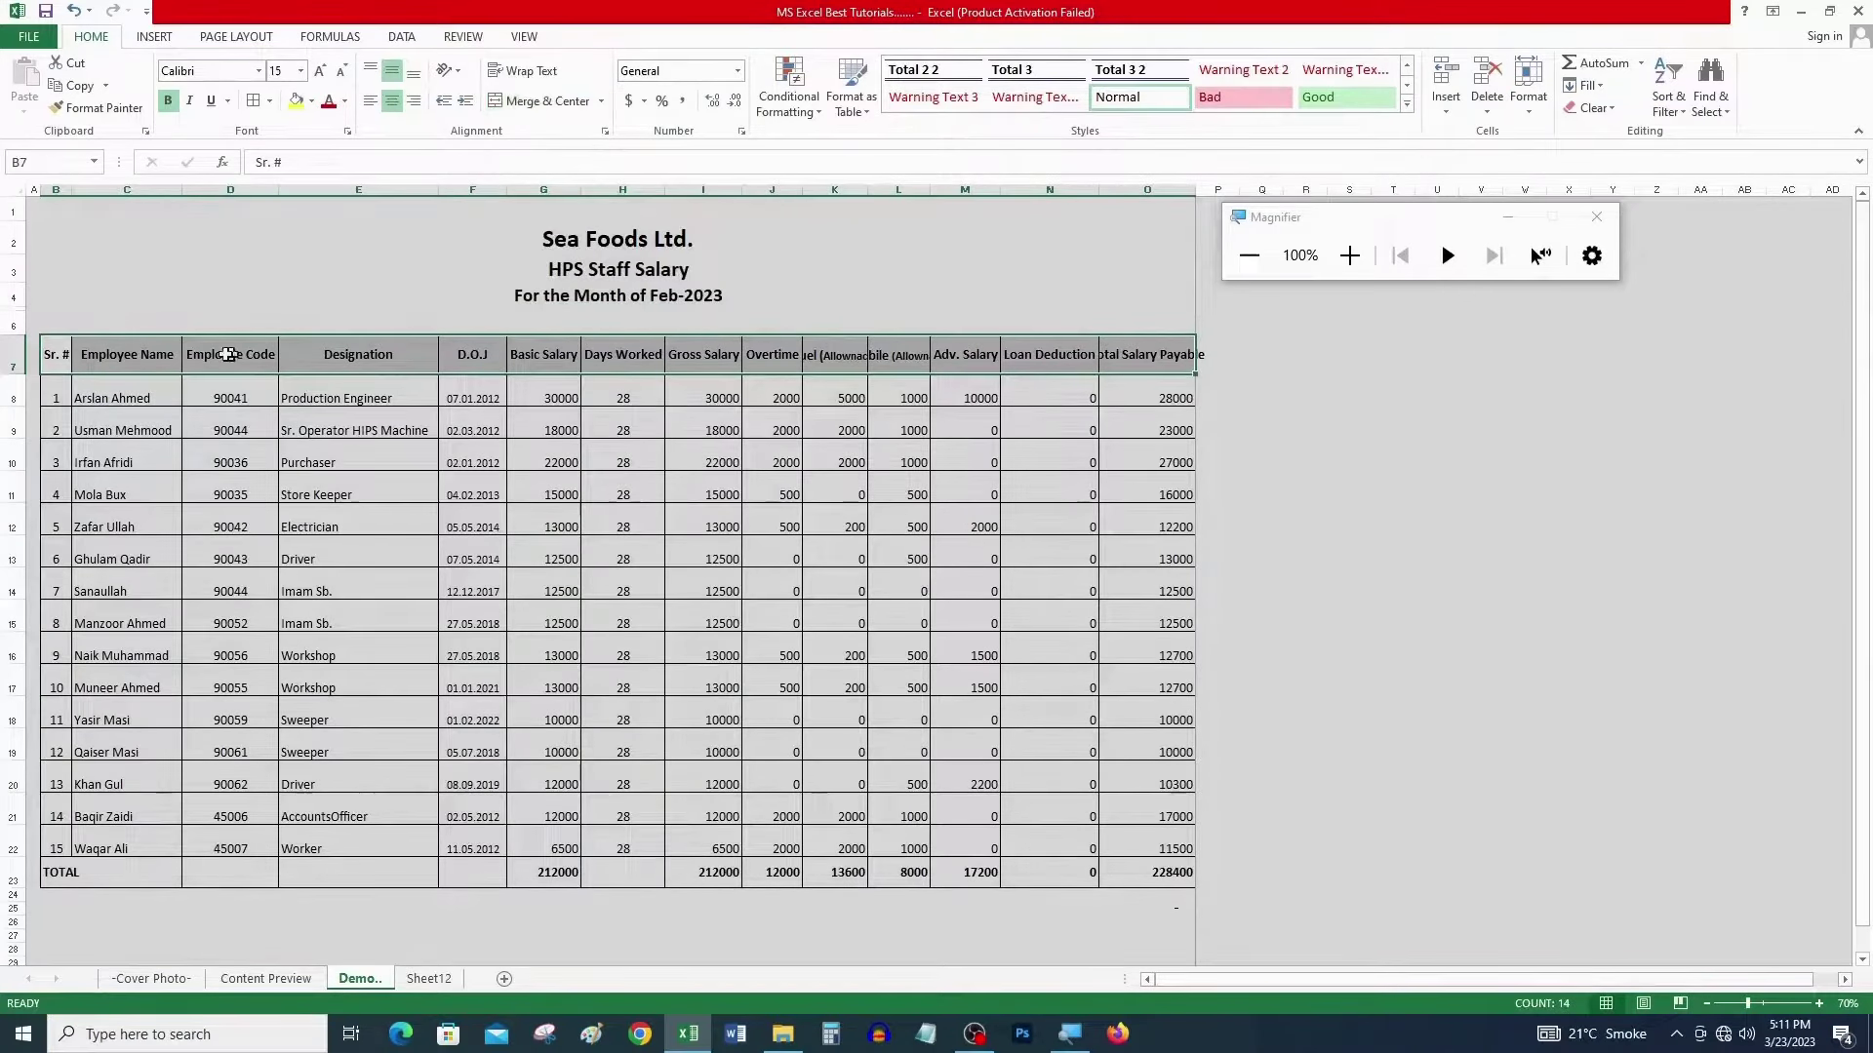
click(62, 356)
key(Right)
key(Right)
key(Right)
key(Right)
key(Right)
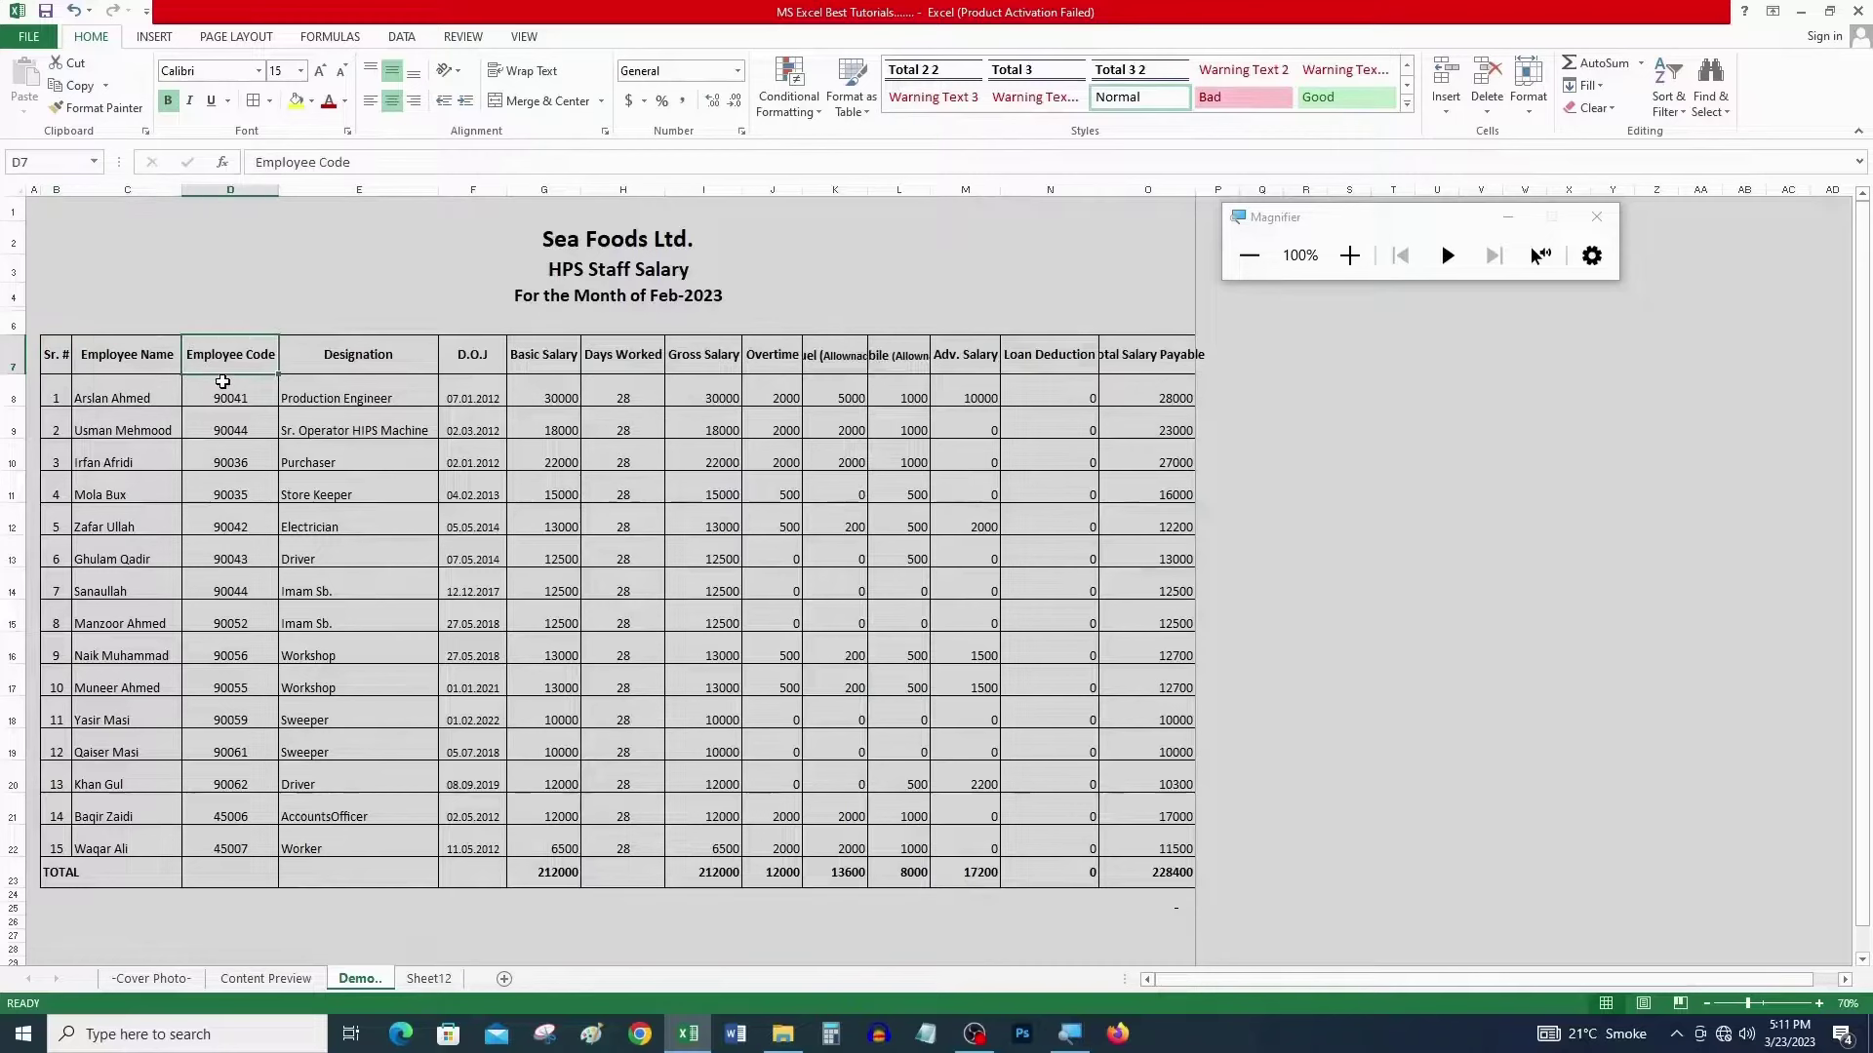
key(Right)
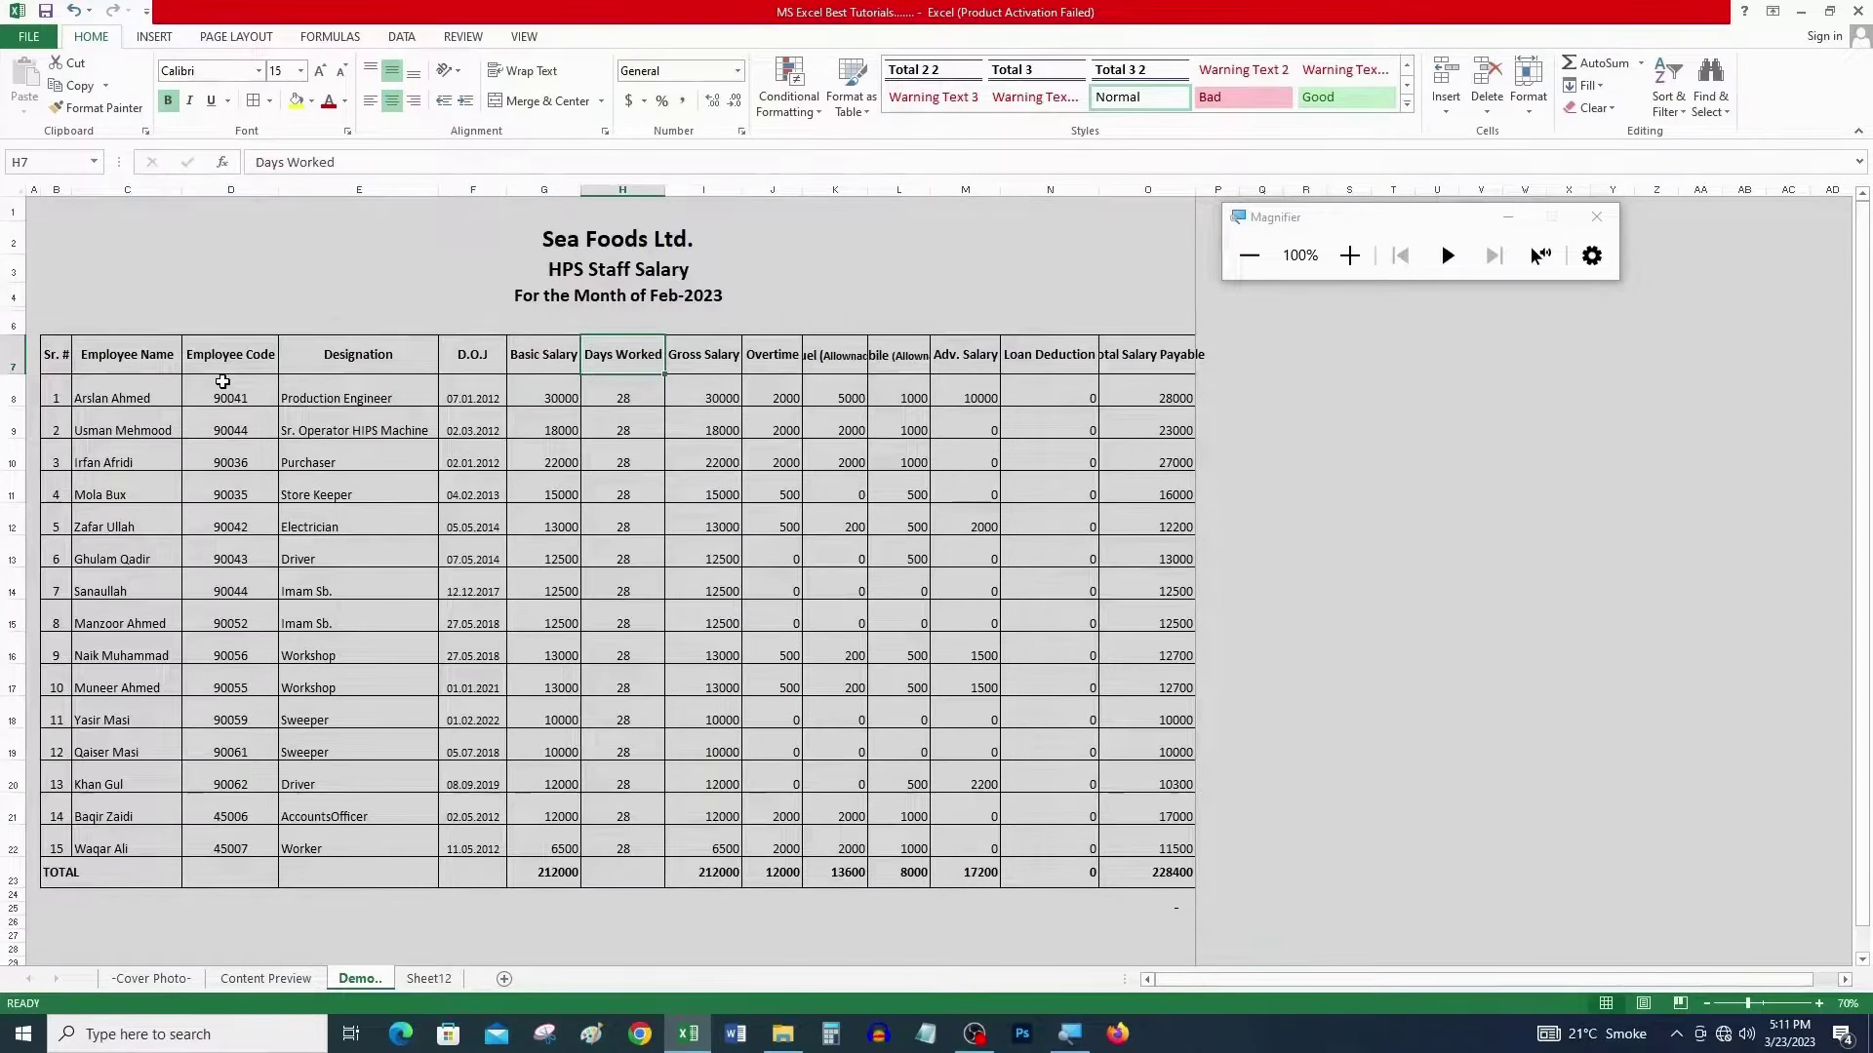
key(Right)
key(Right)
key(Right)
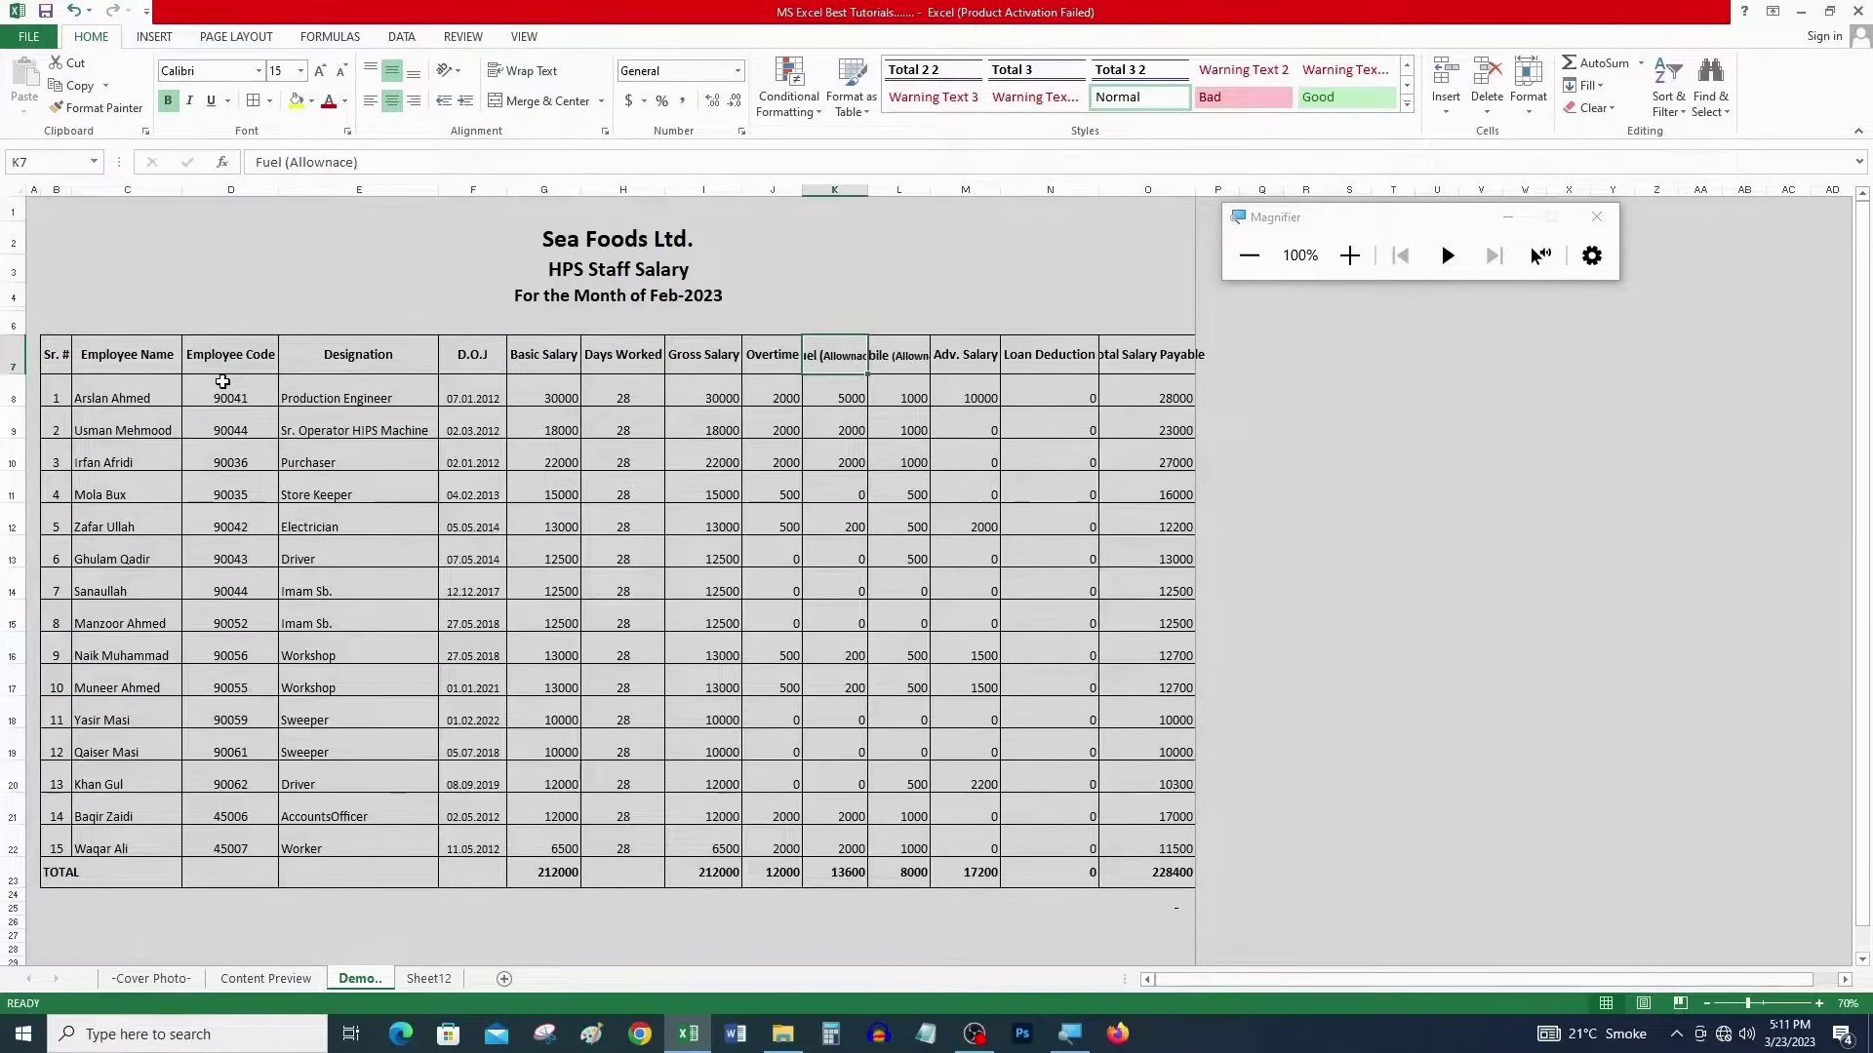
- Wrap the text of the "Fuel (Allownace)" column header in K7
double_click(824, 359)
key(Escape)
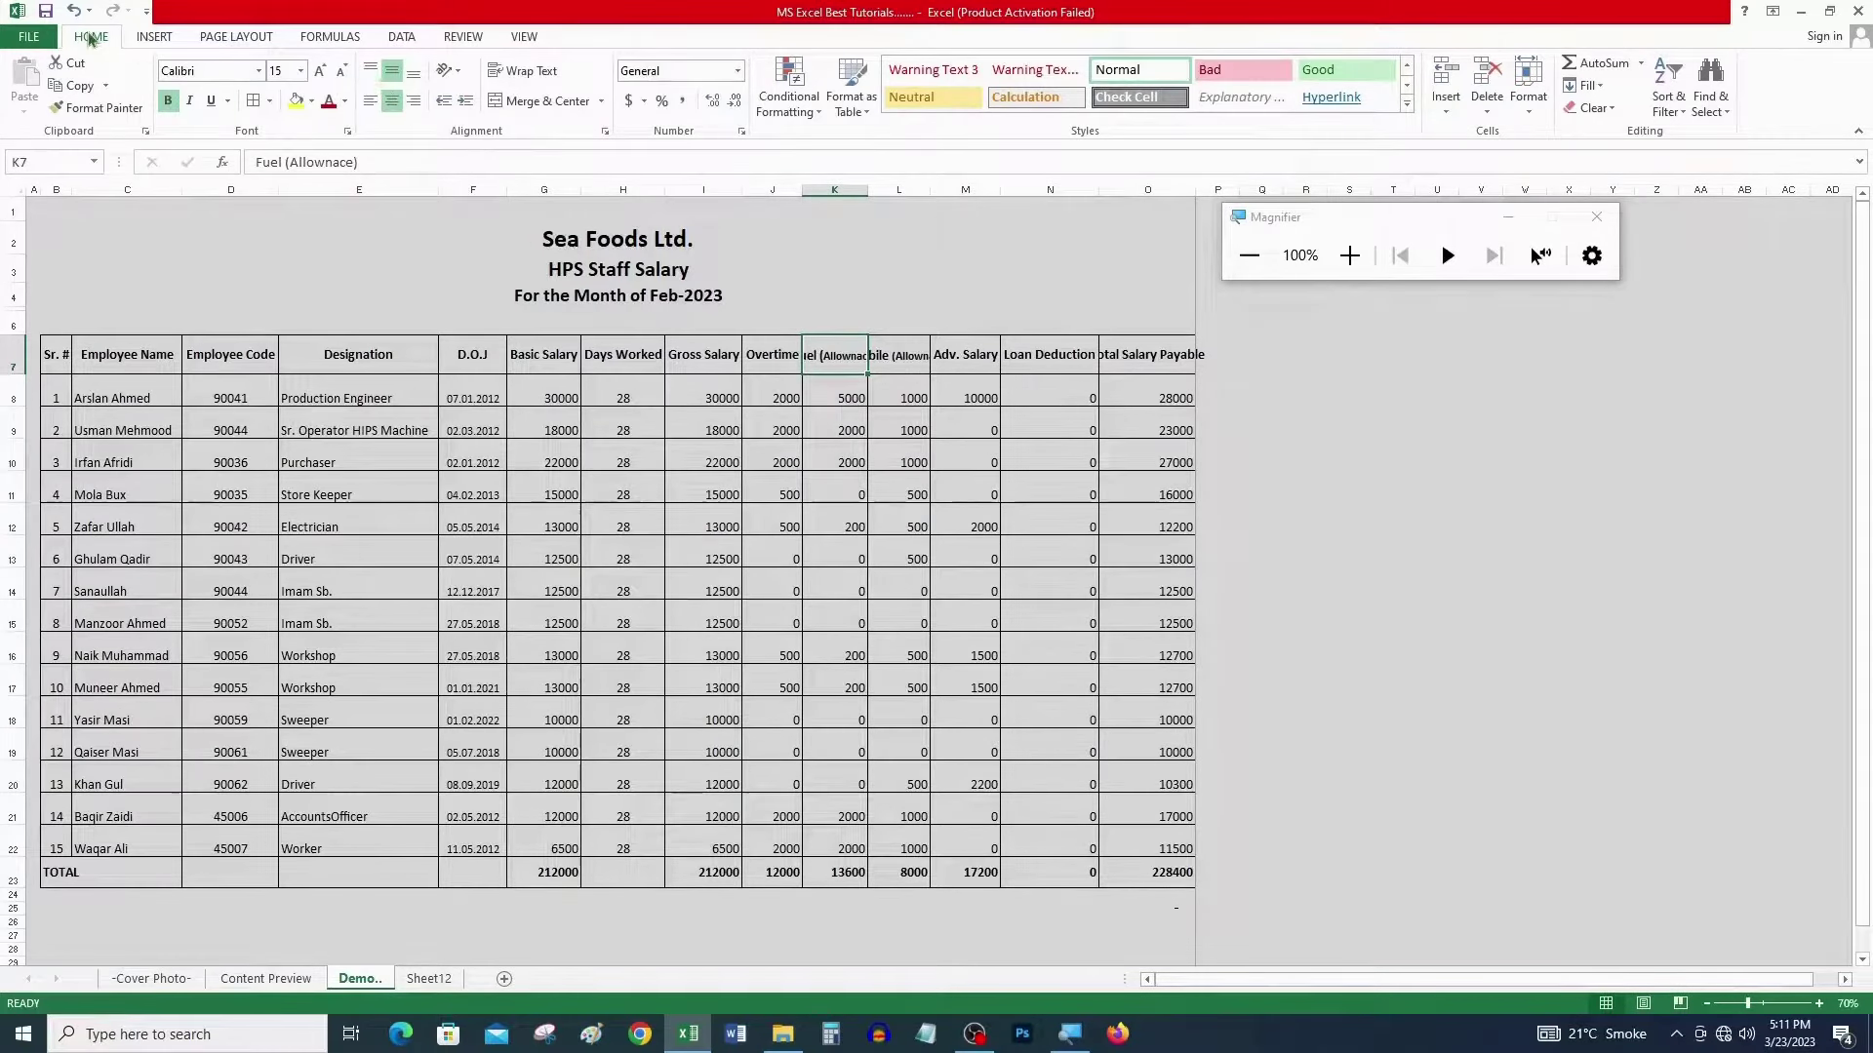
click(1350, 255)
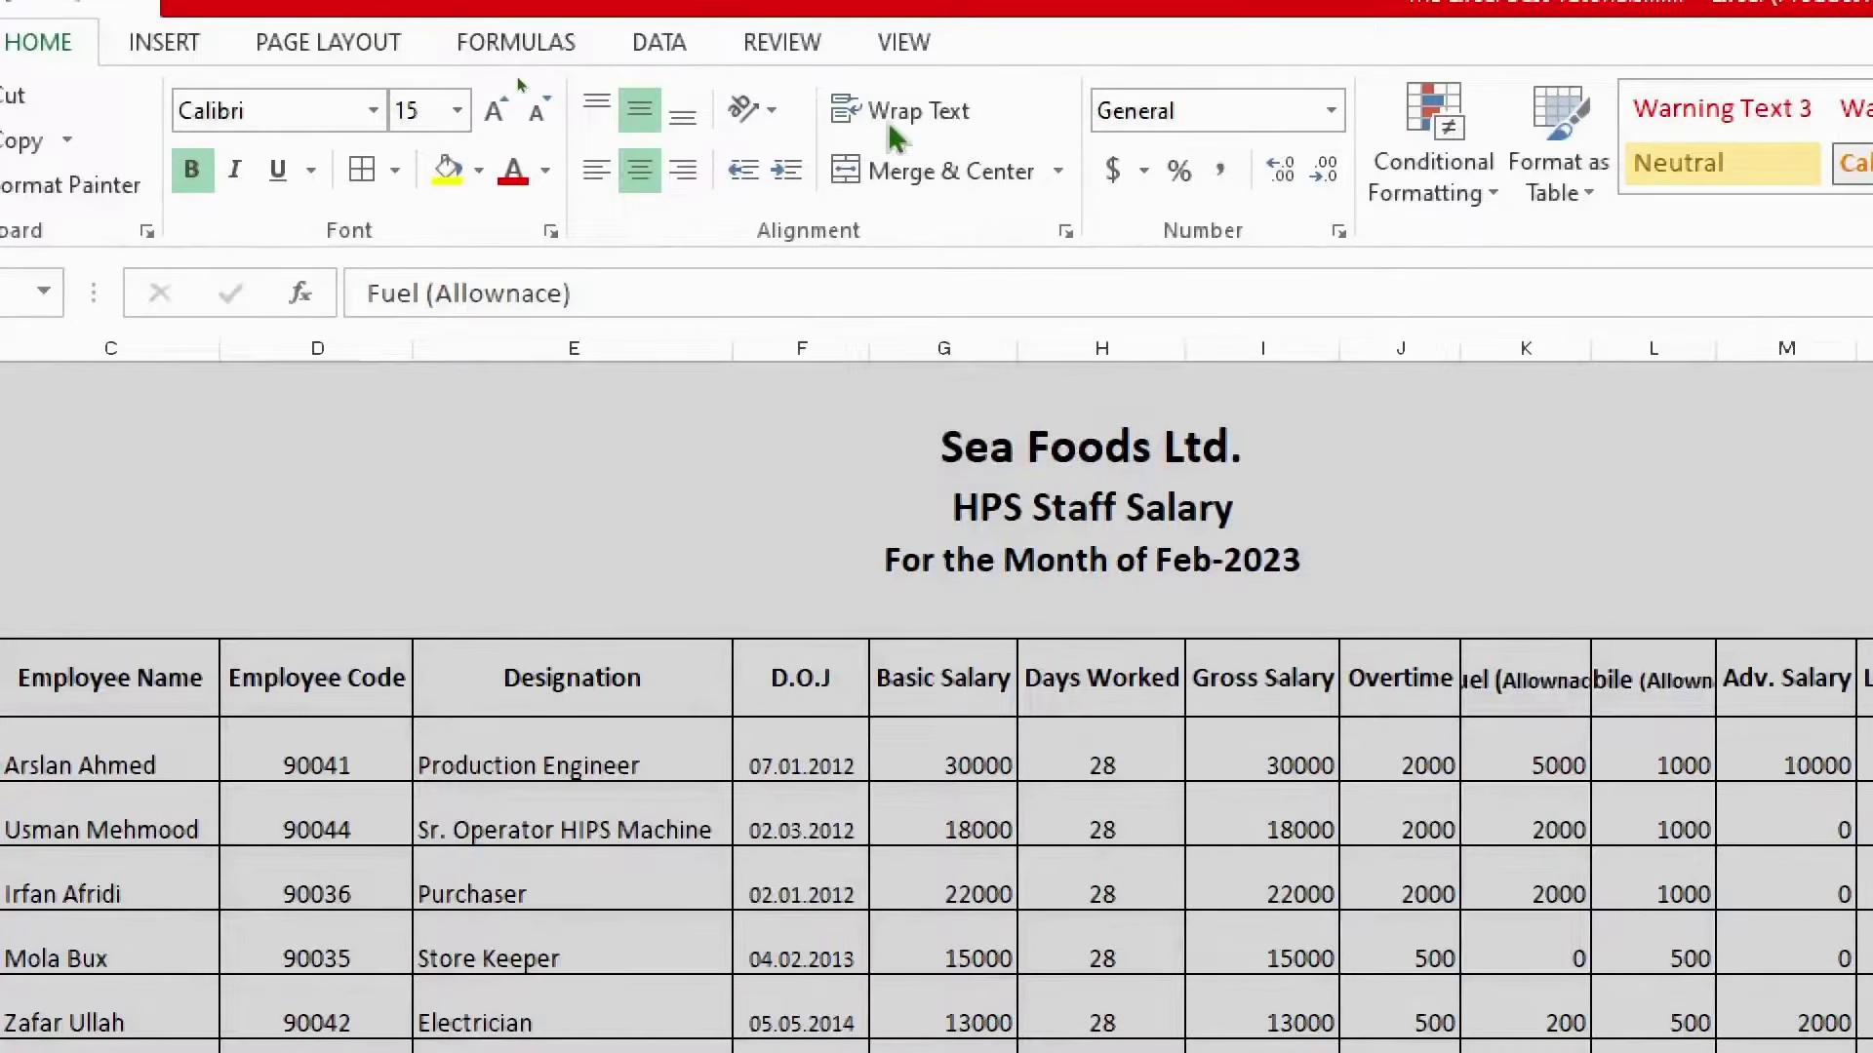
click(917, 113)
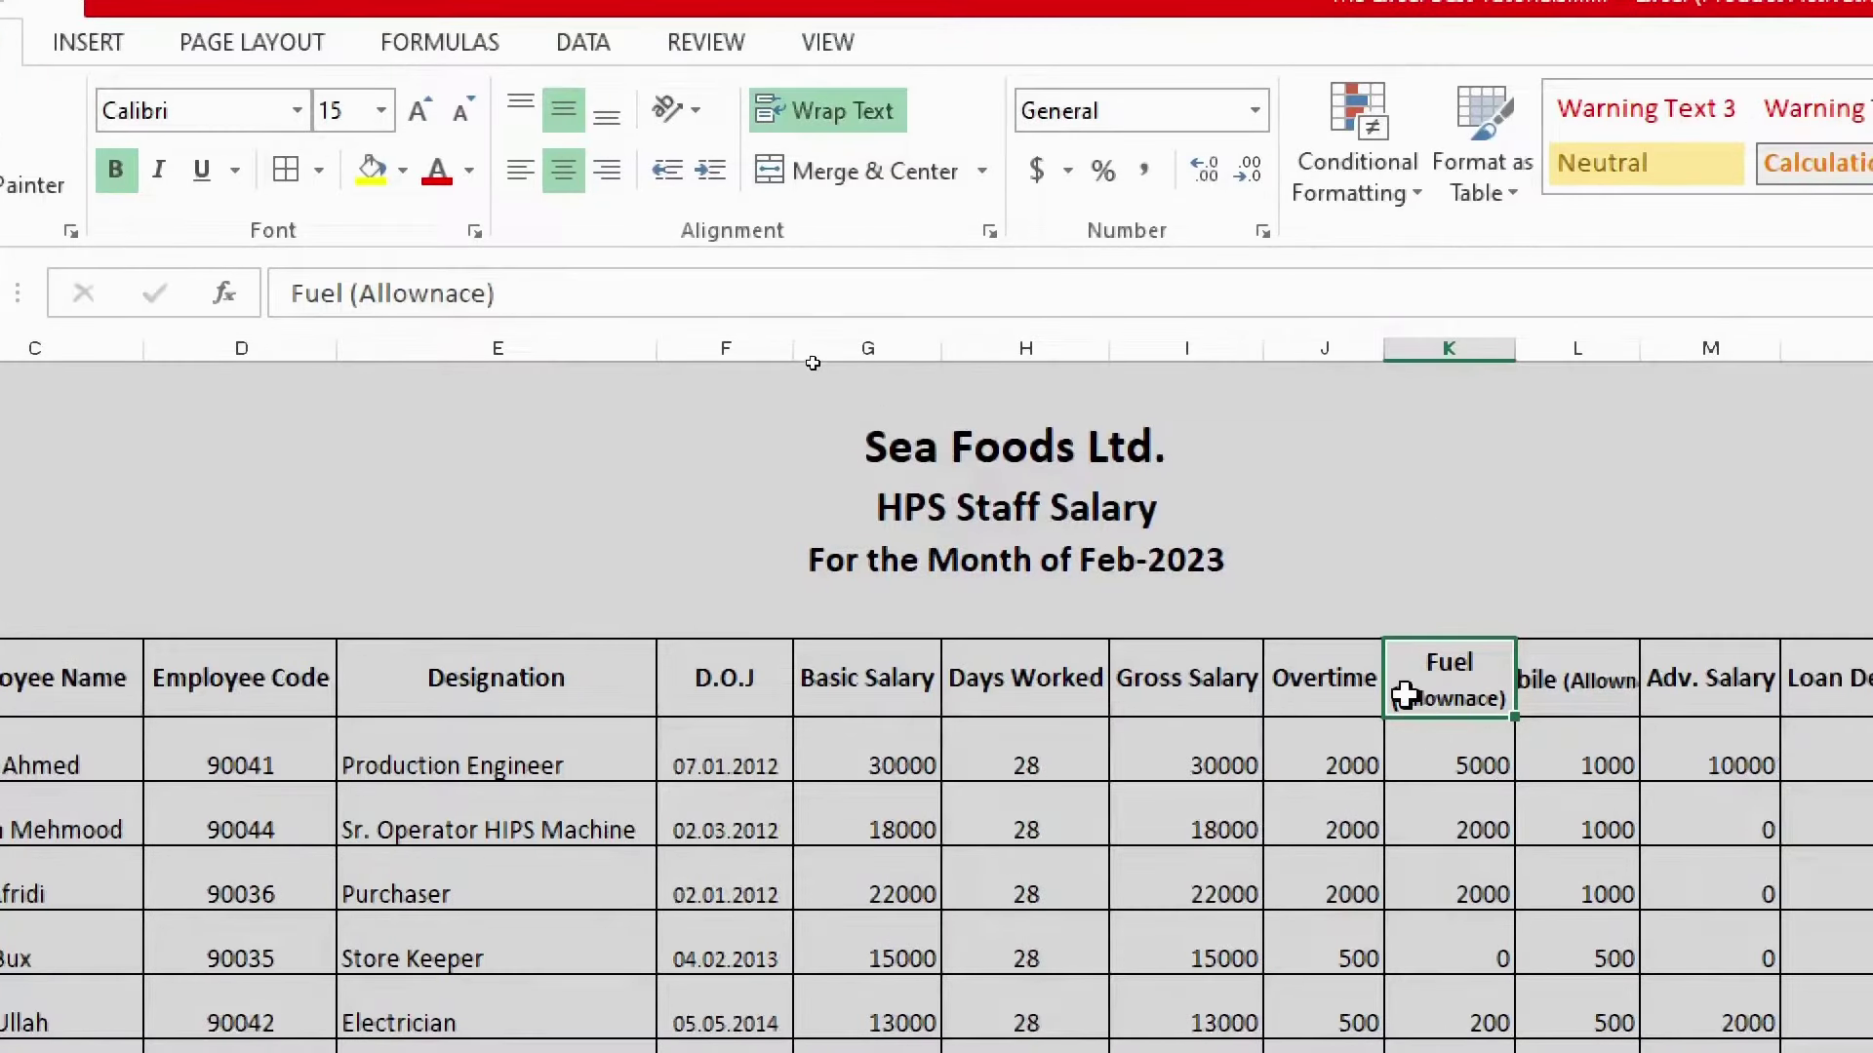
click(1716, 478)
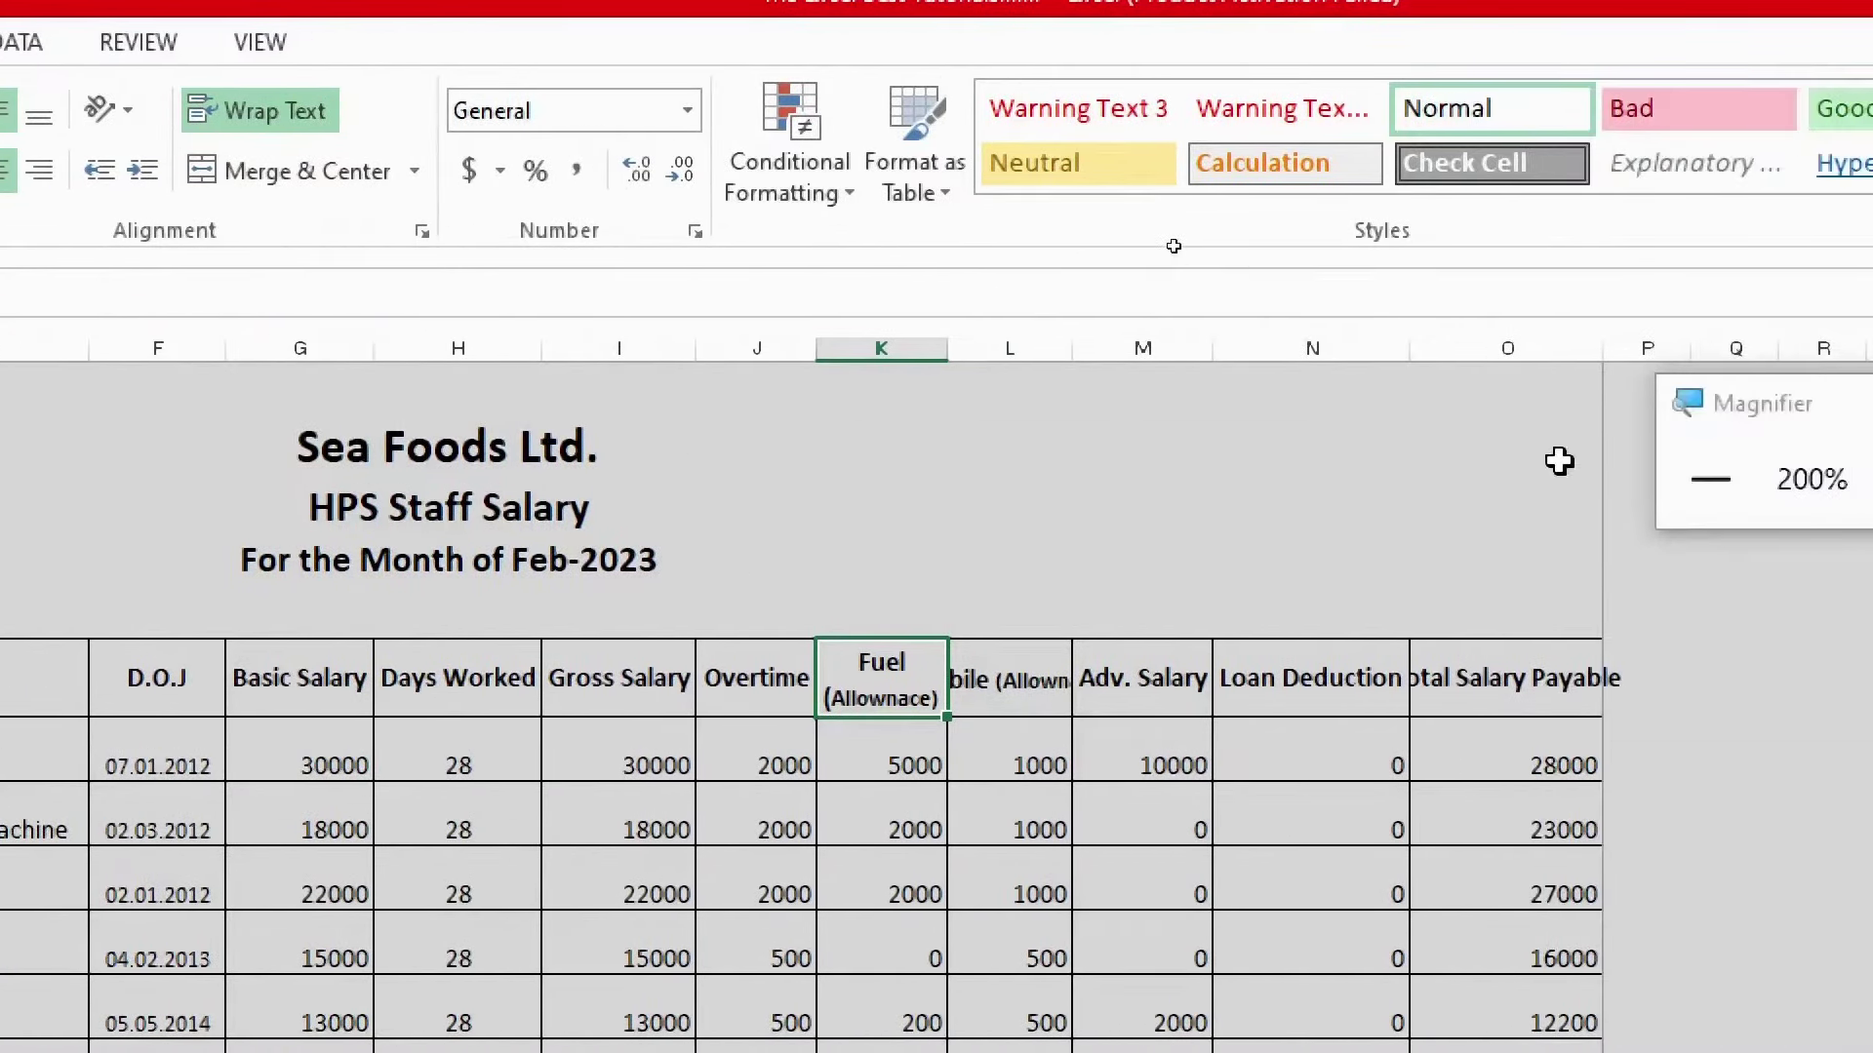
click(1702, 488)
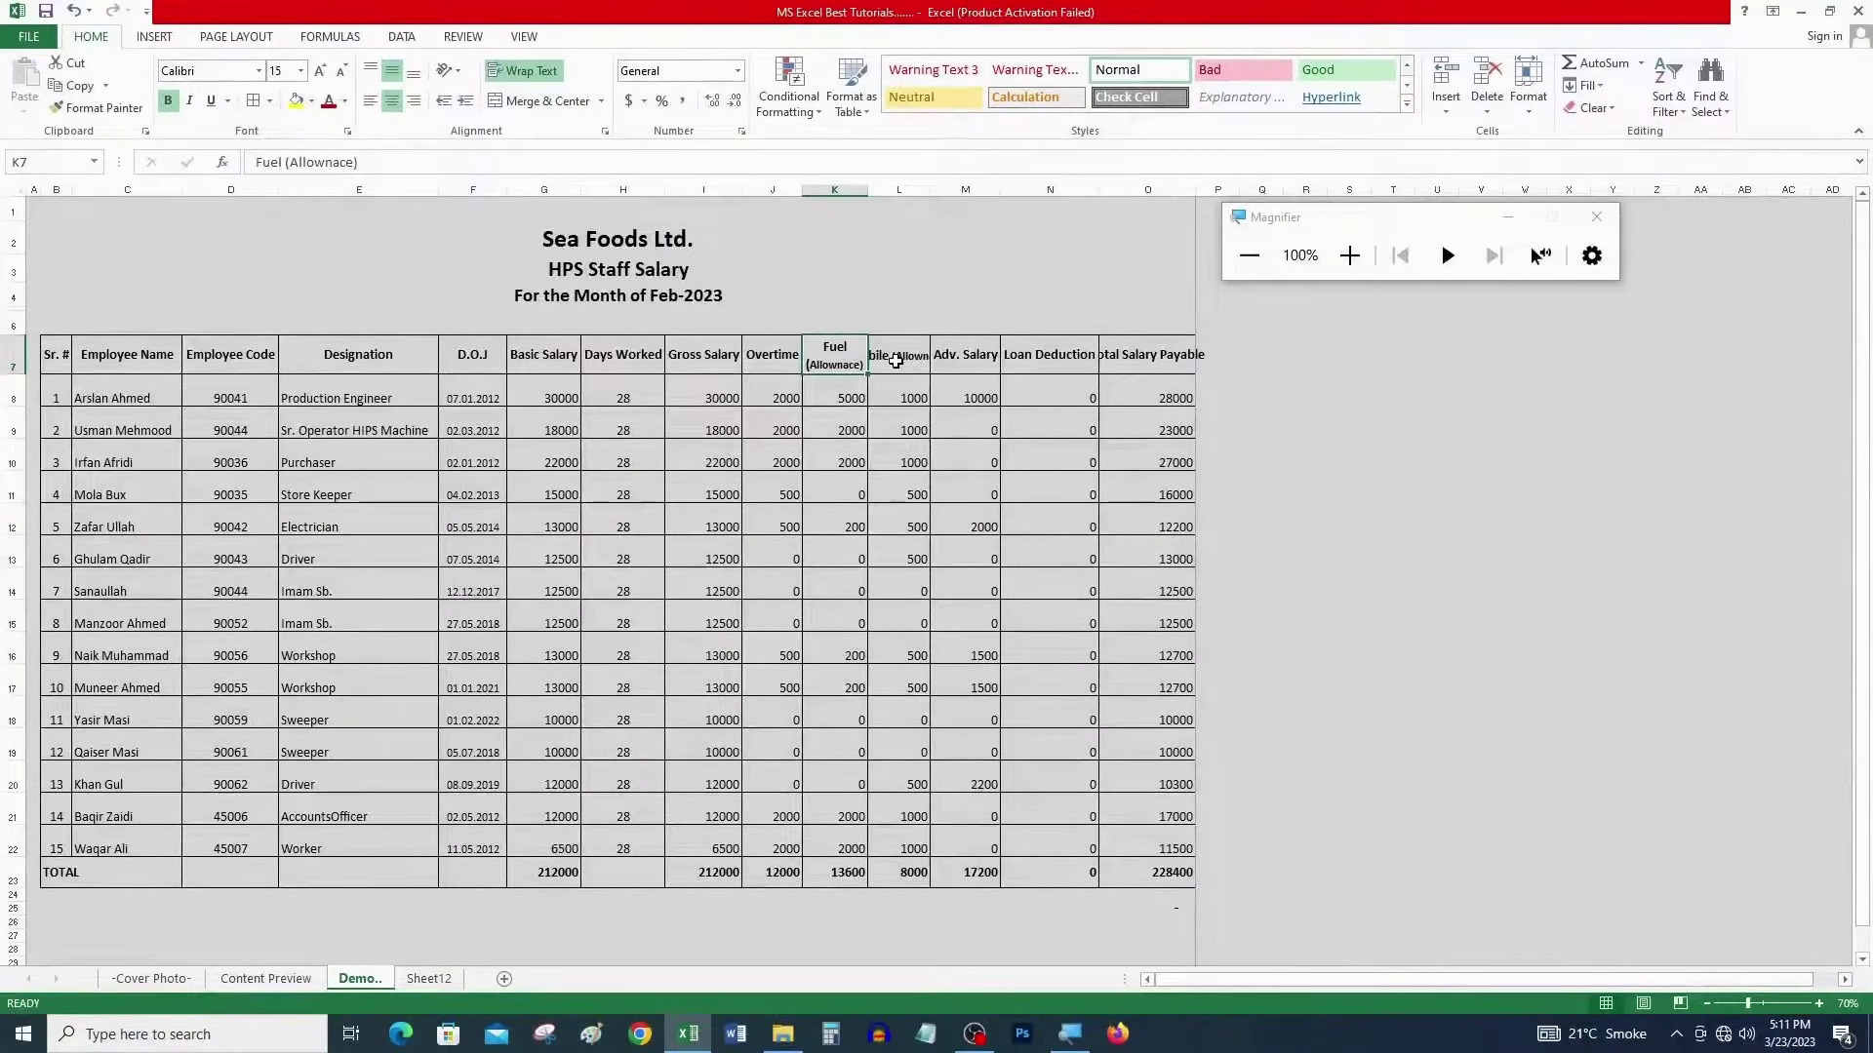
- Wrap the text of the "Mobile (Allownace)" column header in L7
click(896, 361)
key(F2)
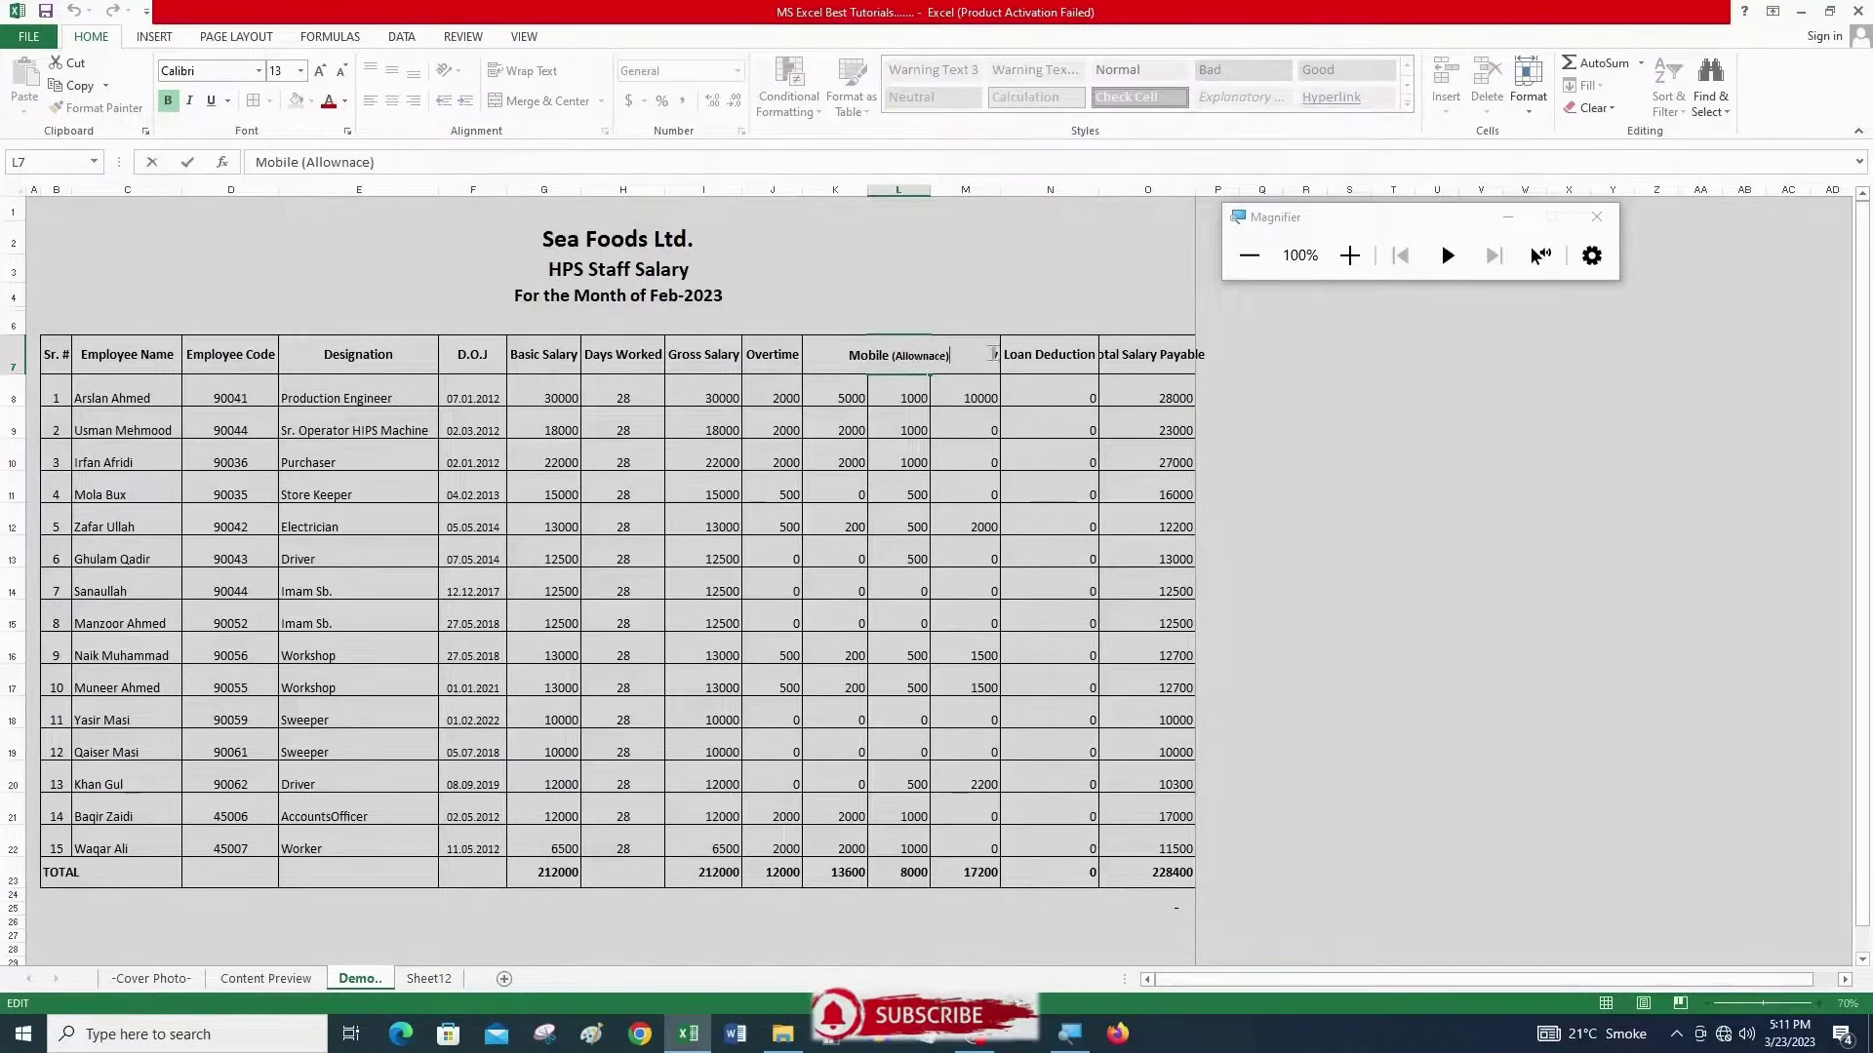
key(Escape)
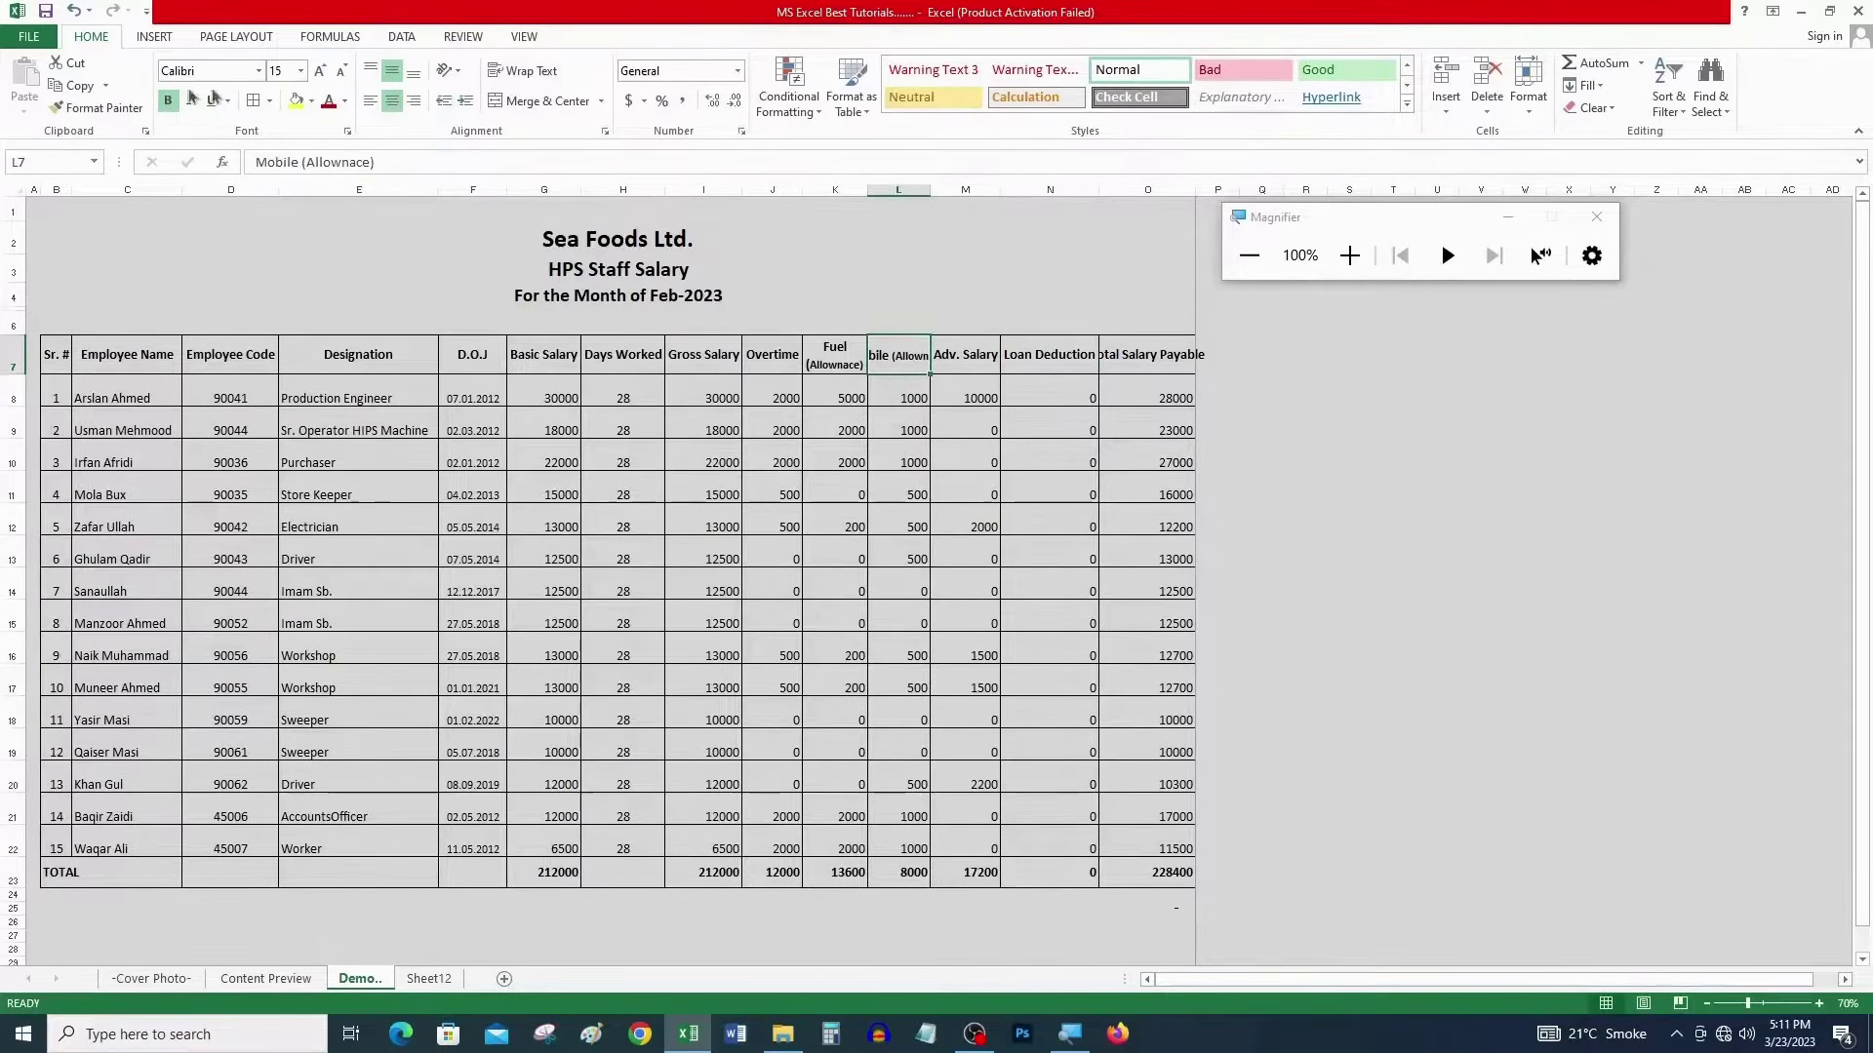
click(508, 76)
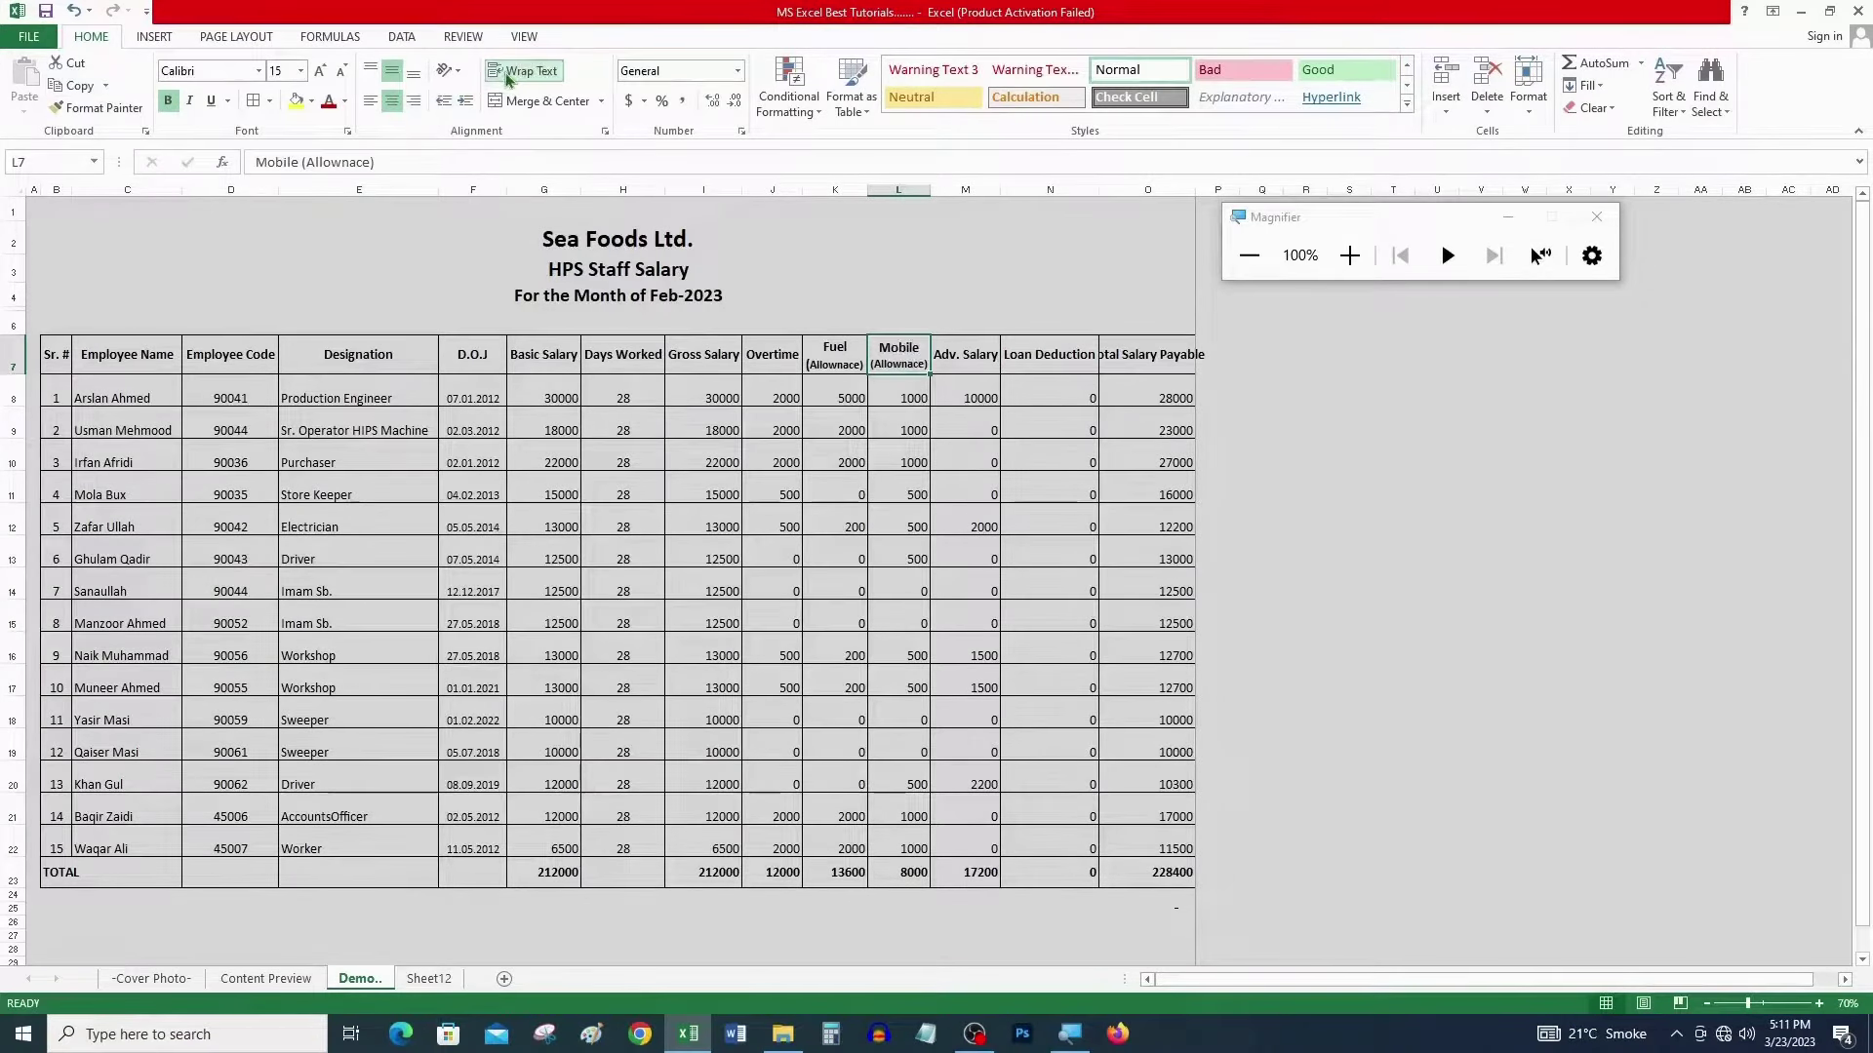
- Wrap the text of the "Total Salary Payable" column header in O7
click(972, 359)
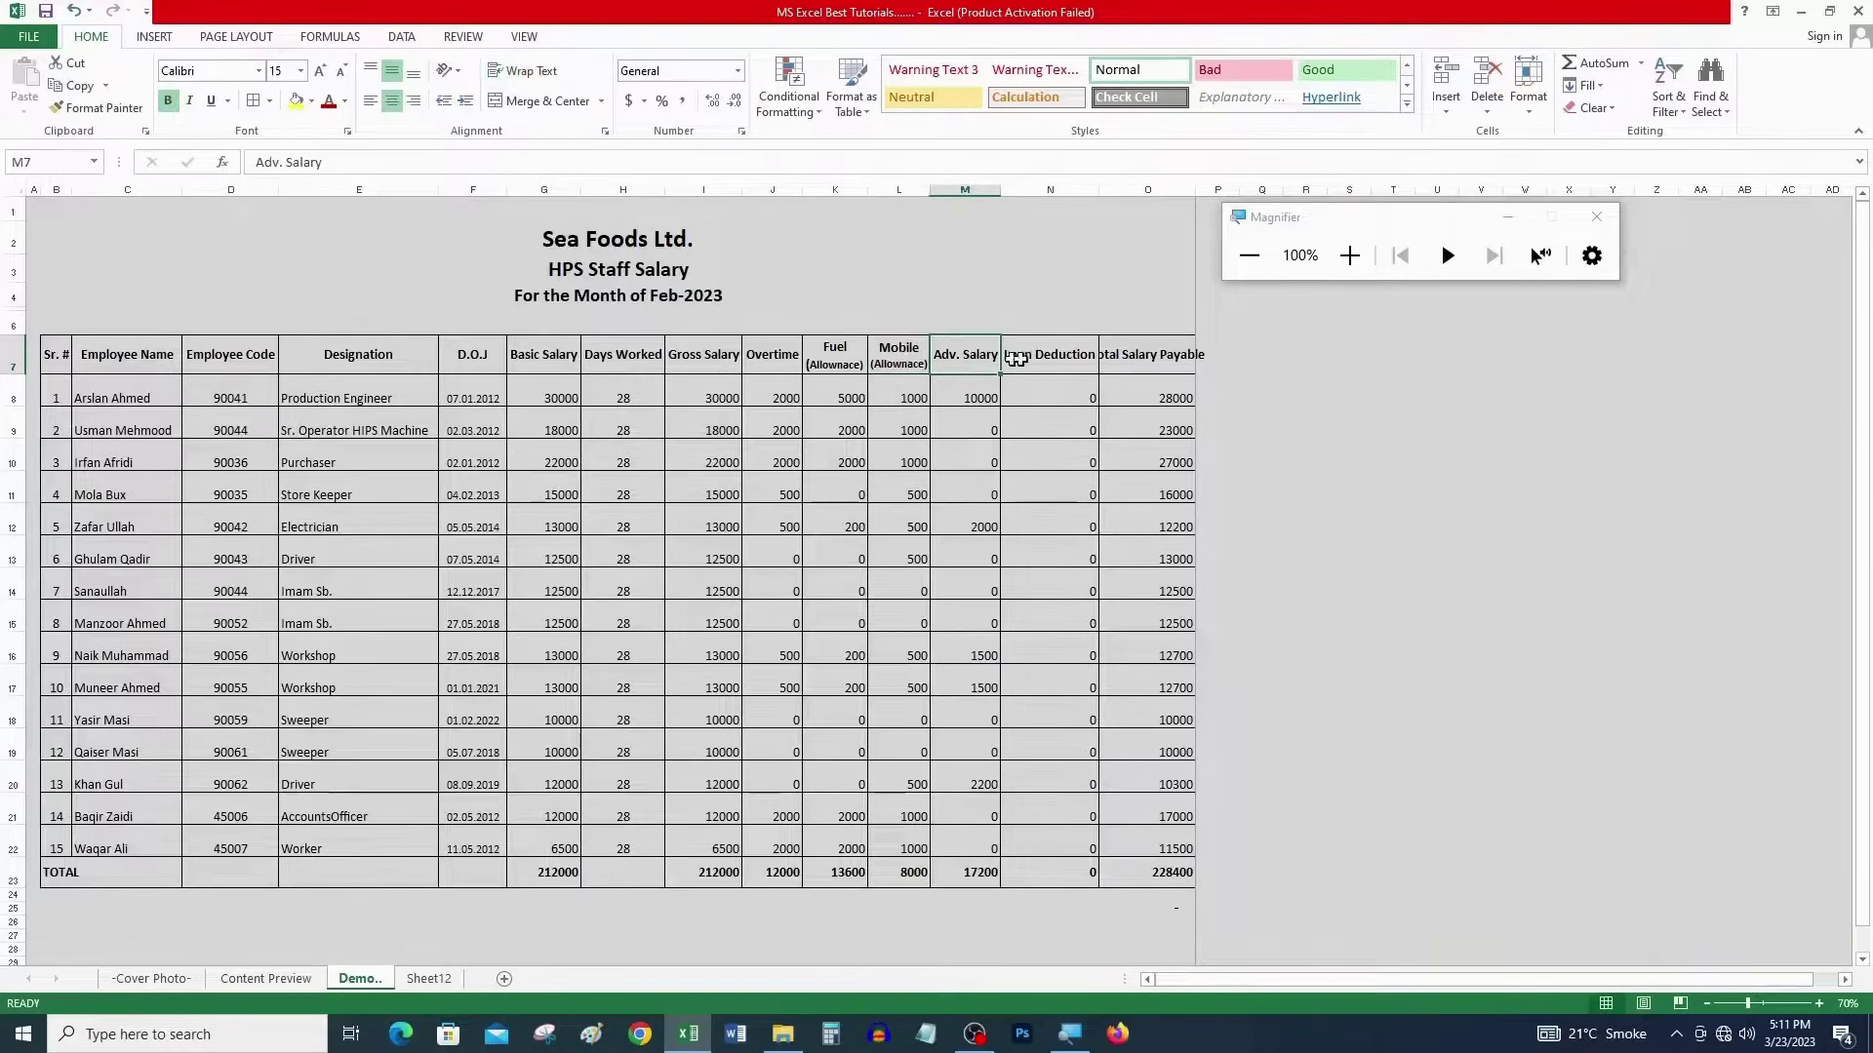
click(1090, 366)
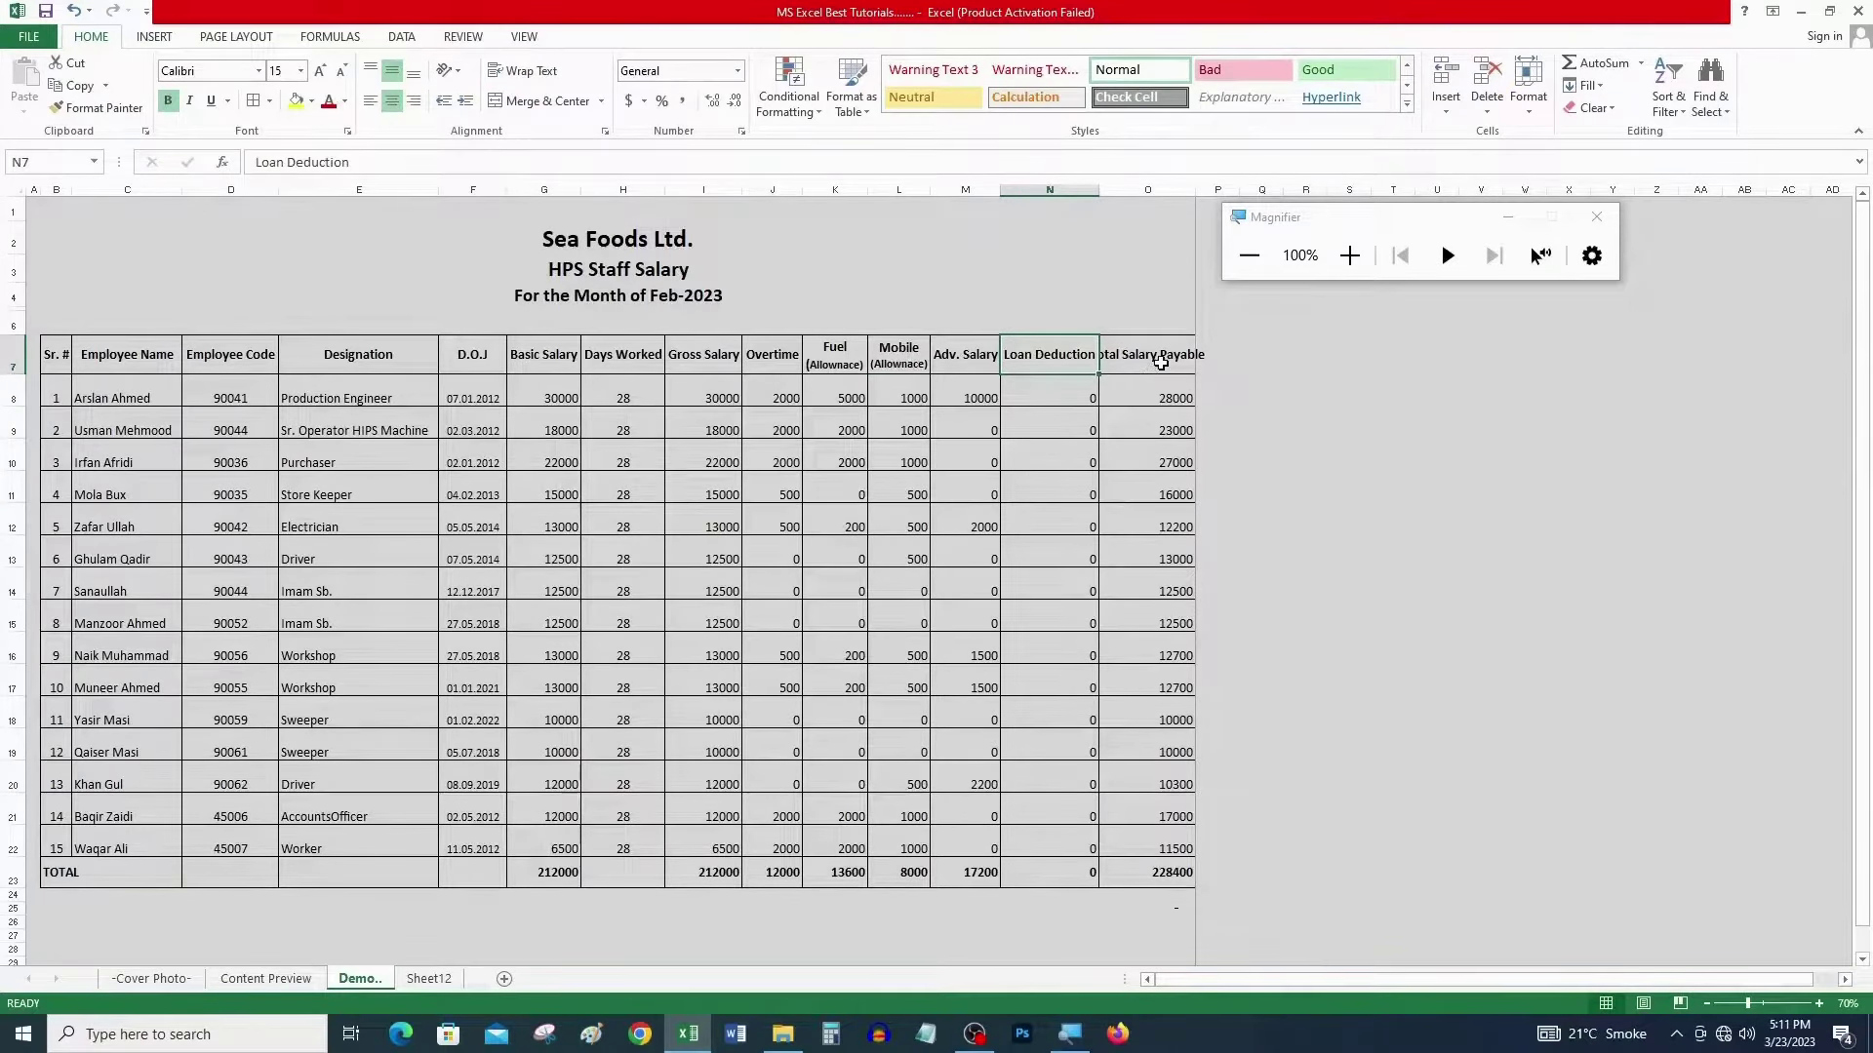
click(1161, 362)
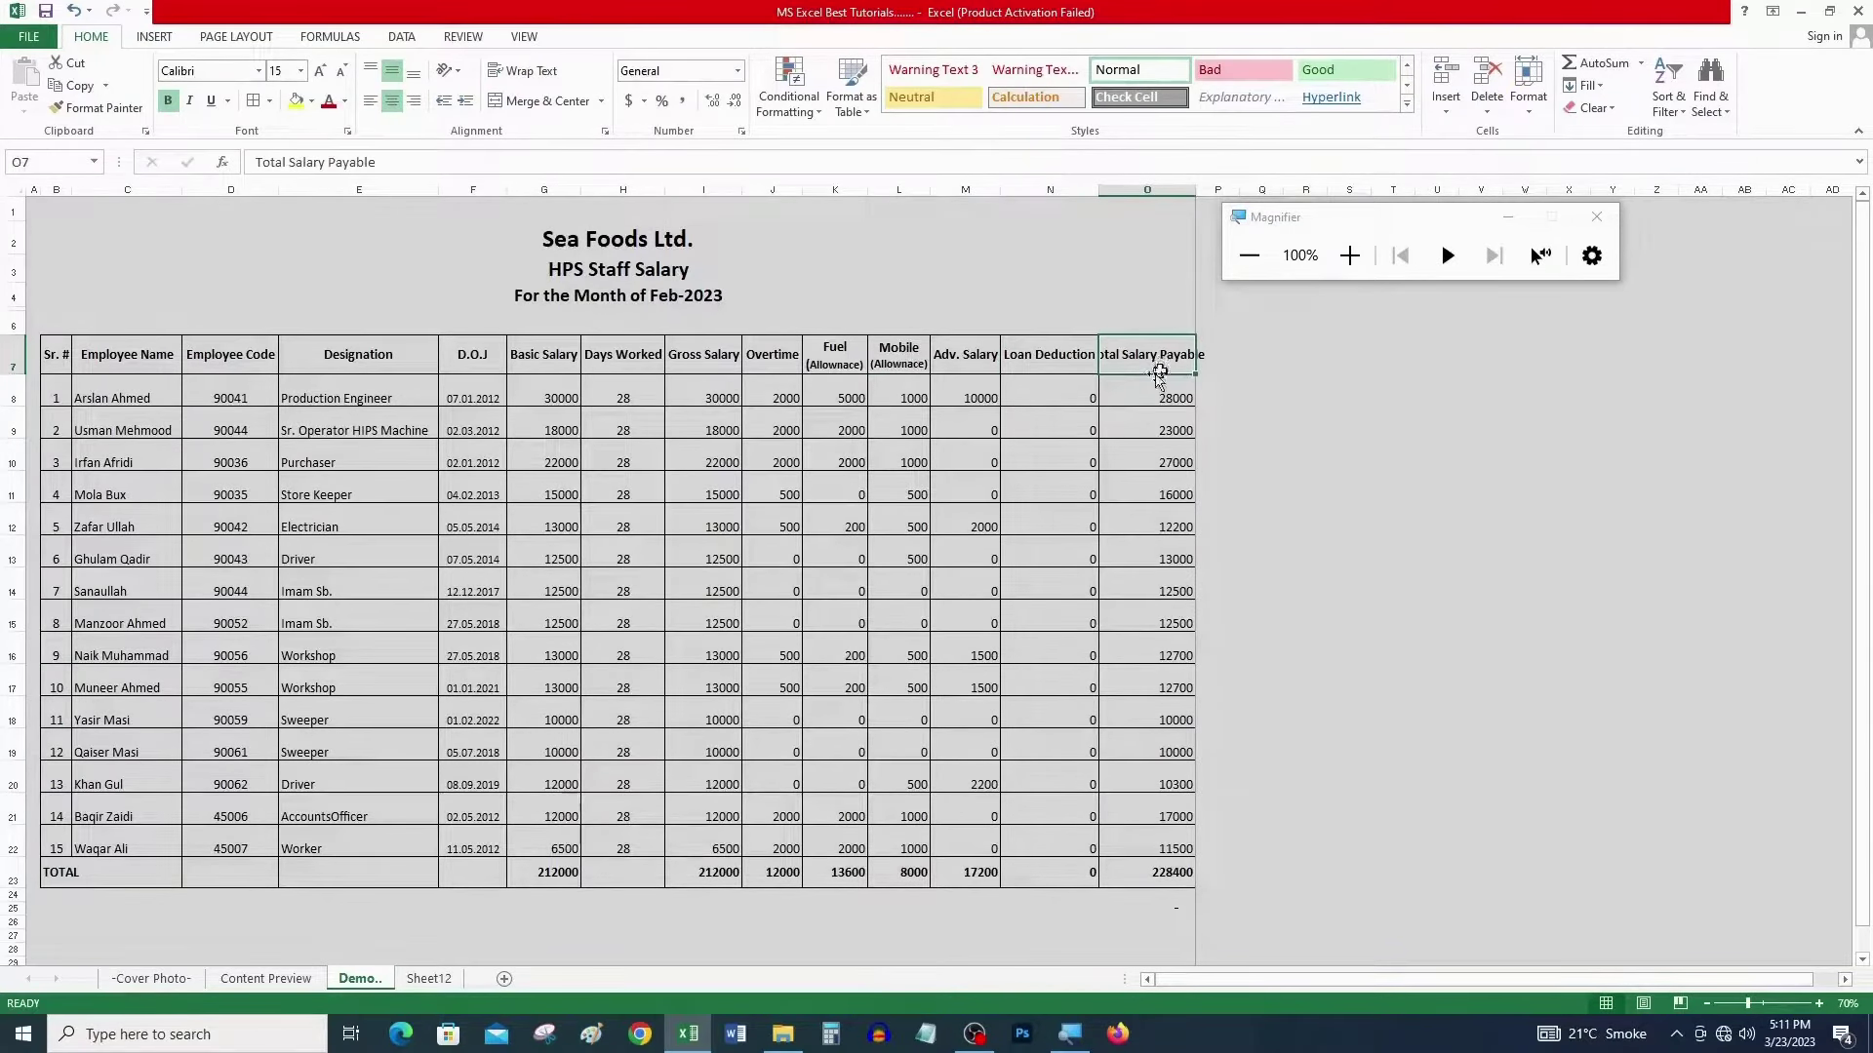
click(524, 71)
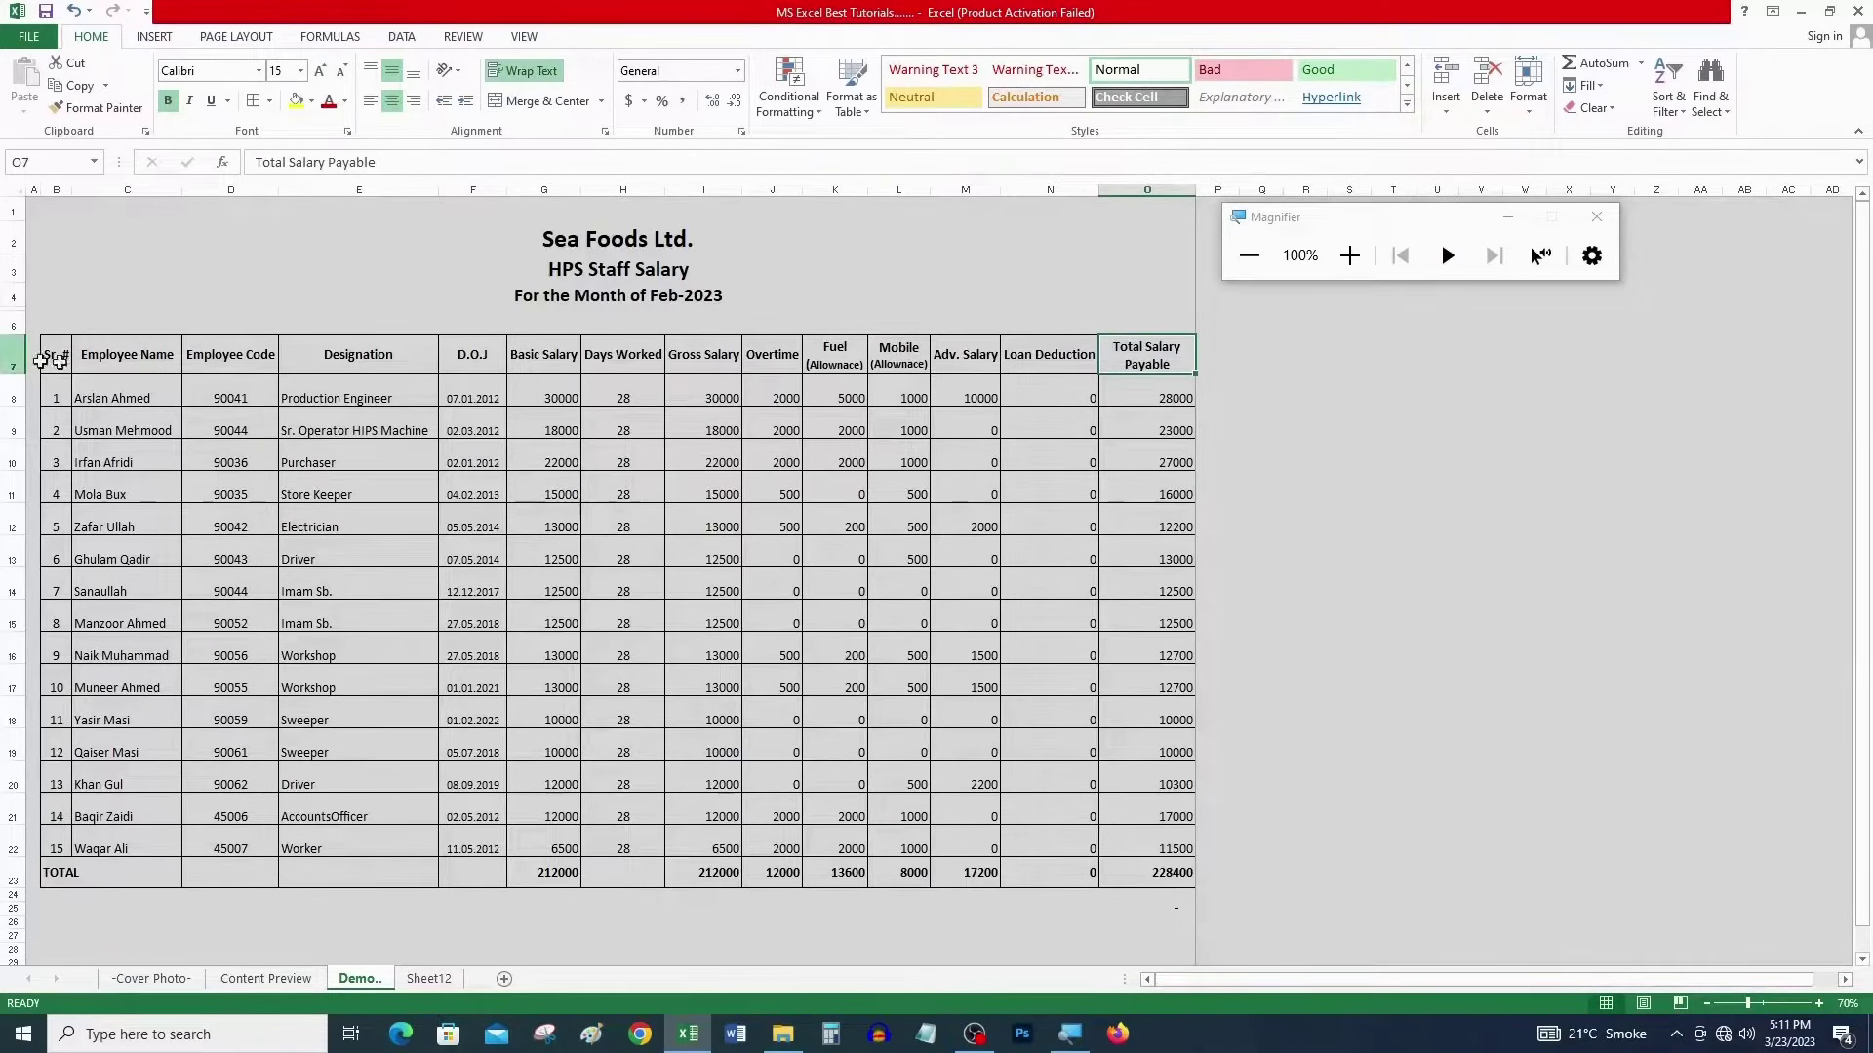
drag(56, 357, 1137, 366)
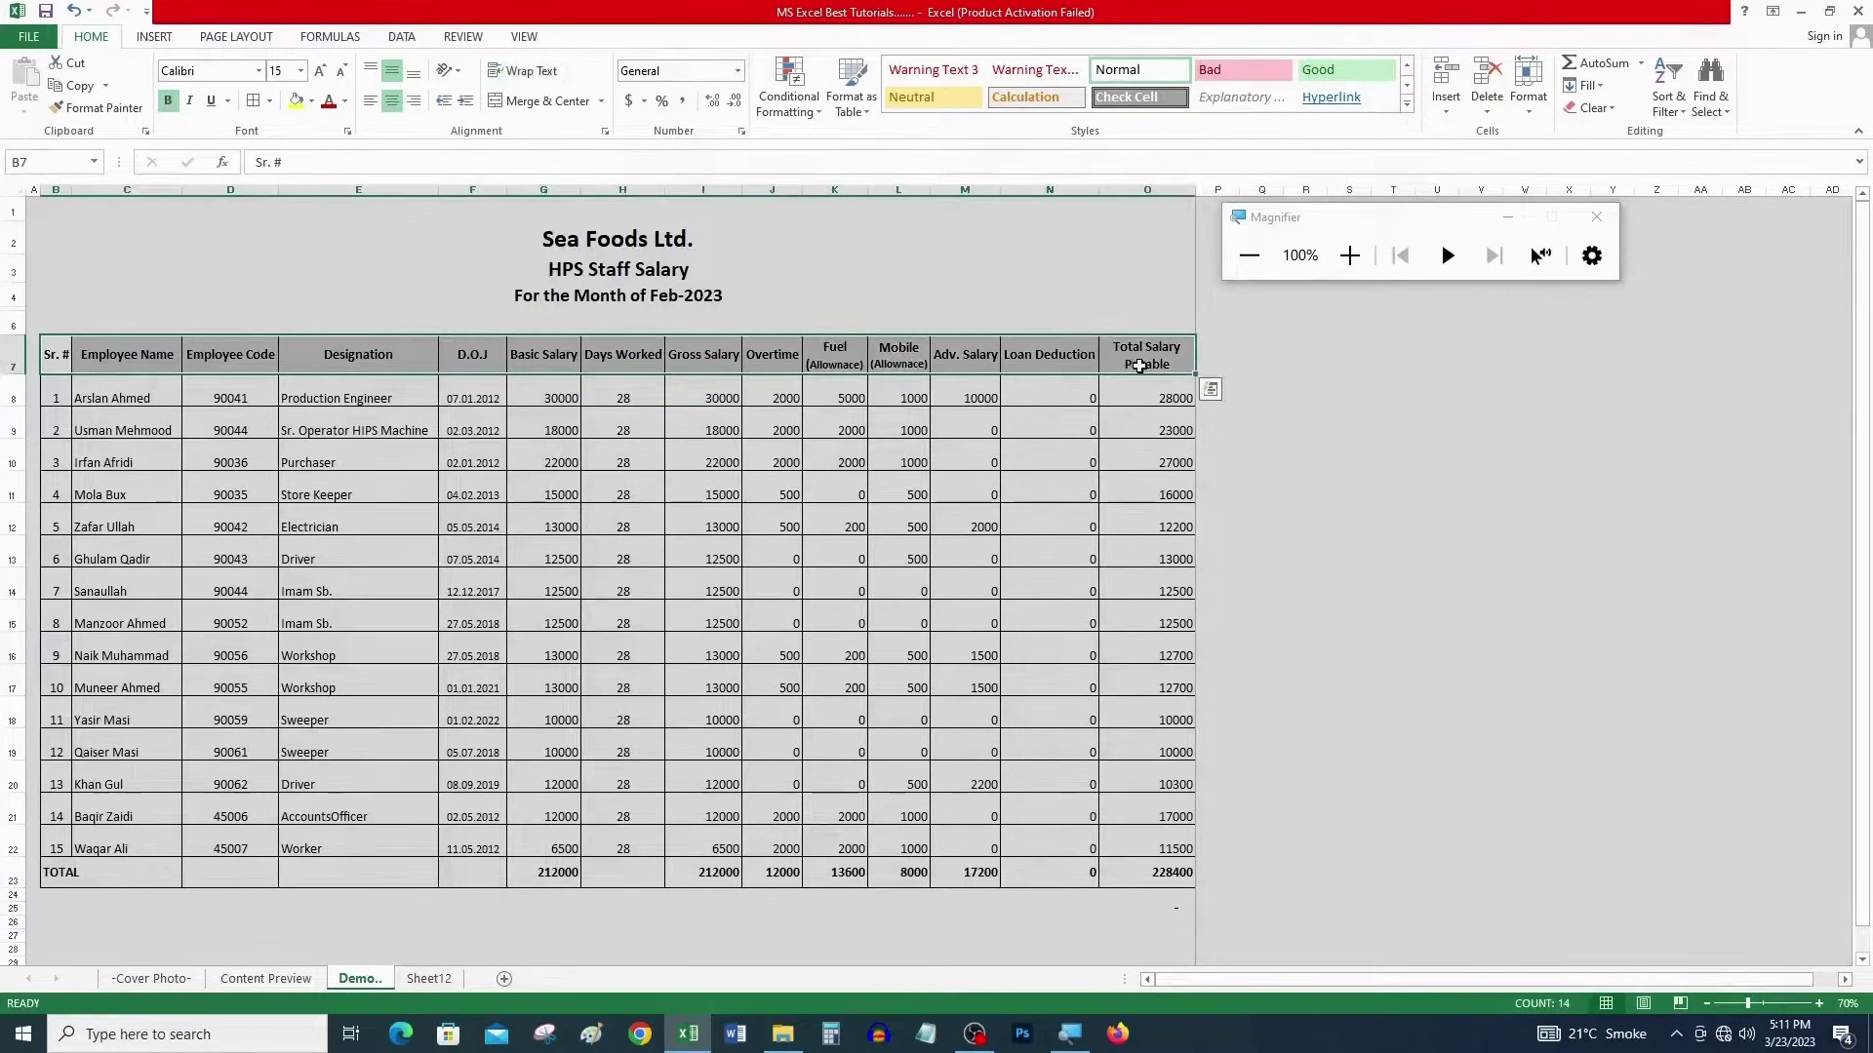
drag(513, 243, 518, 293)
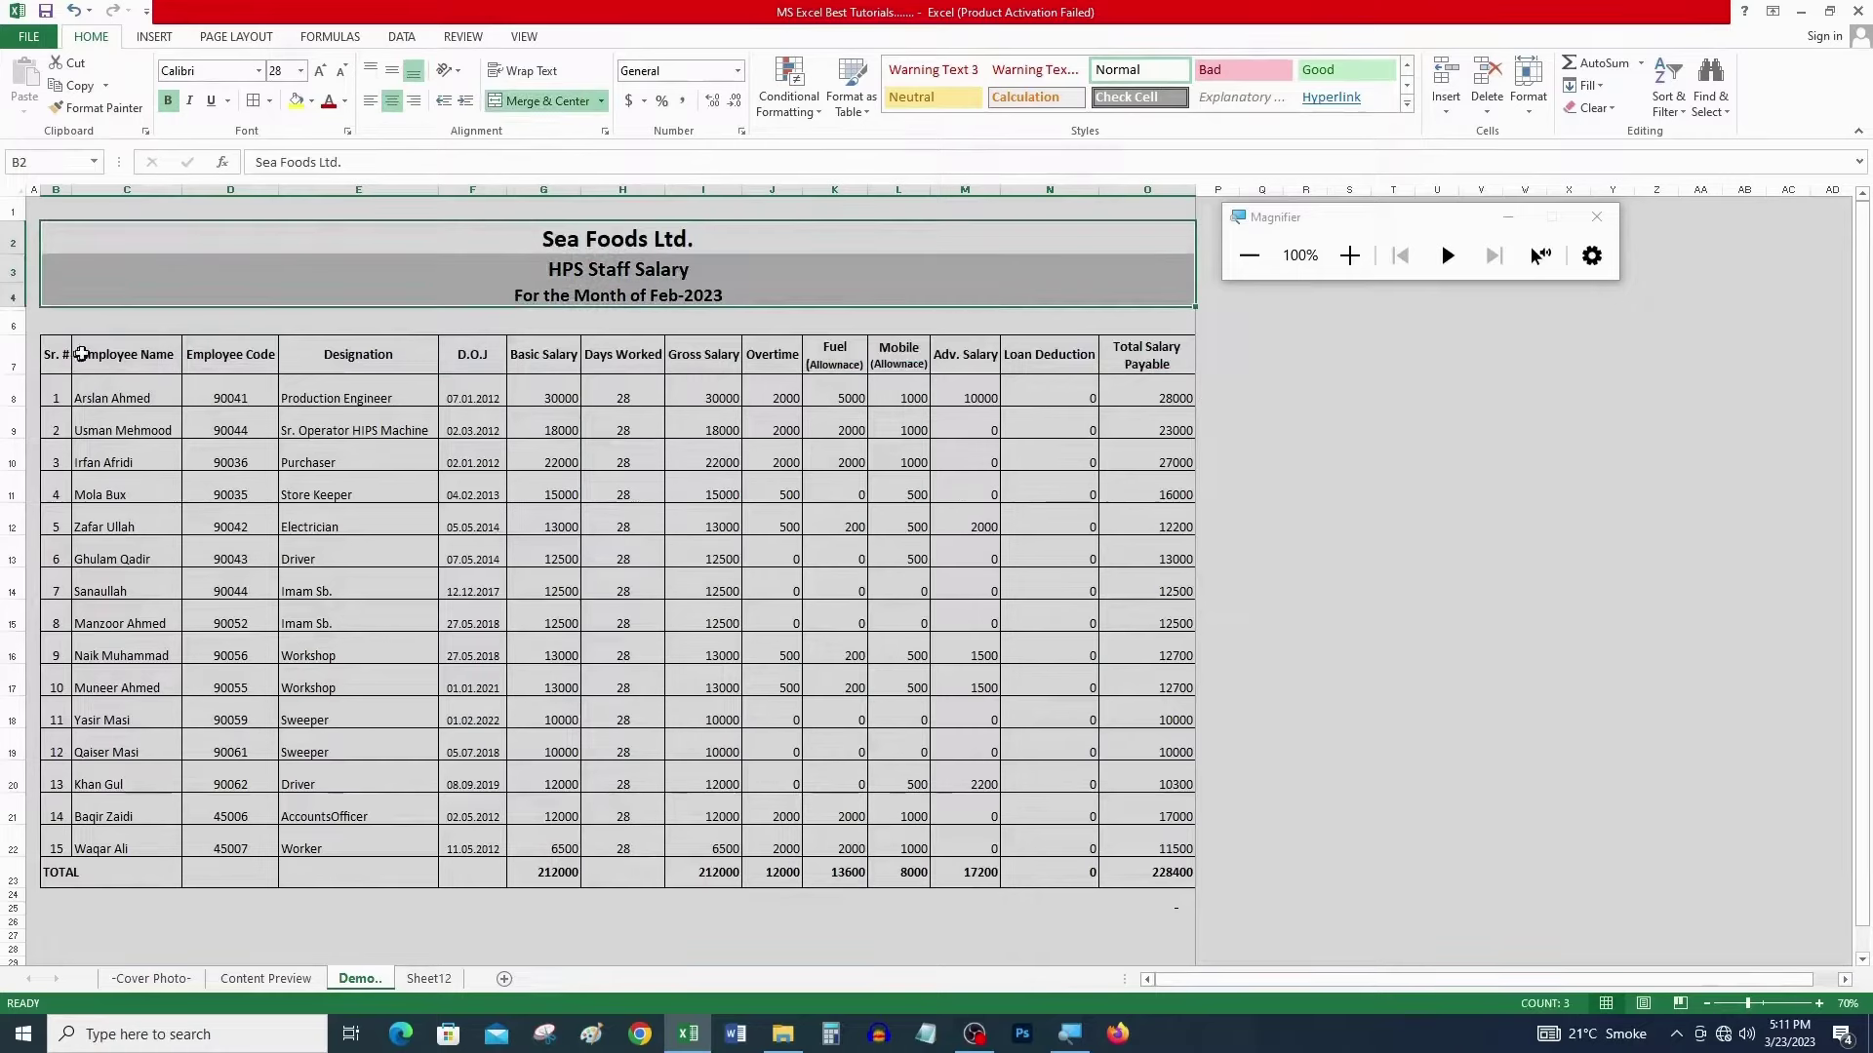
drag(55, 357, 1160, 361)
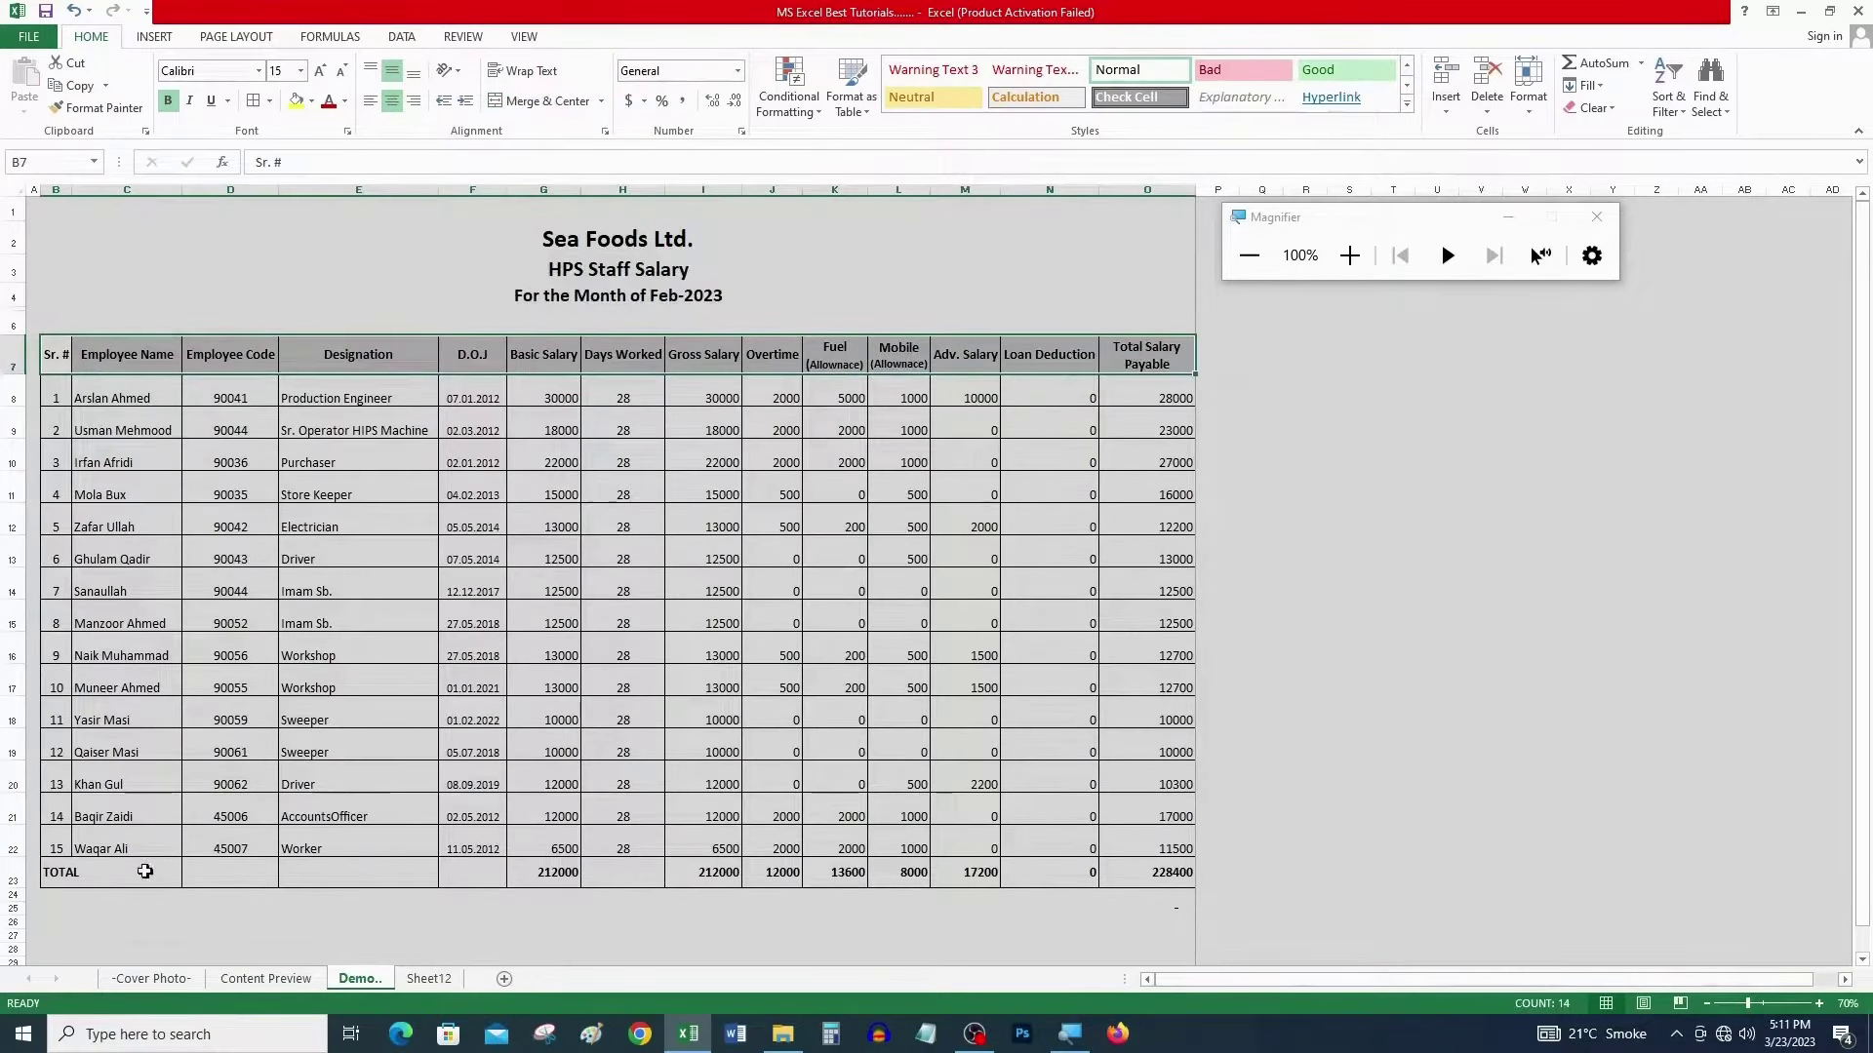
- Merge and center the TOTAL label across B23:F23, up to the D.O.J column
drag(77, 876, 1139, 864)
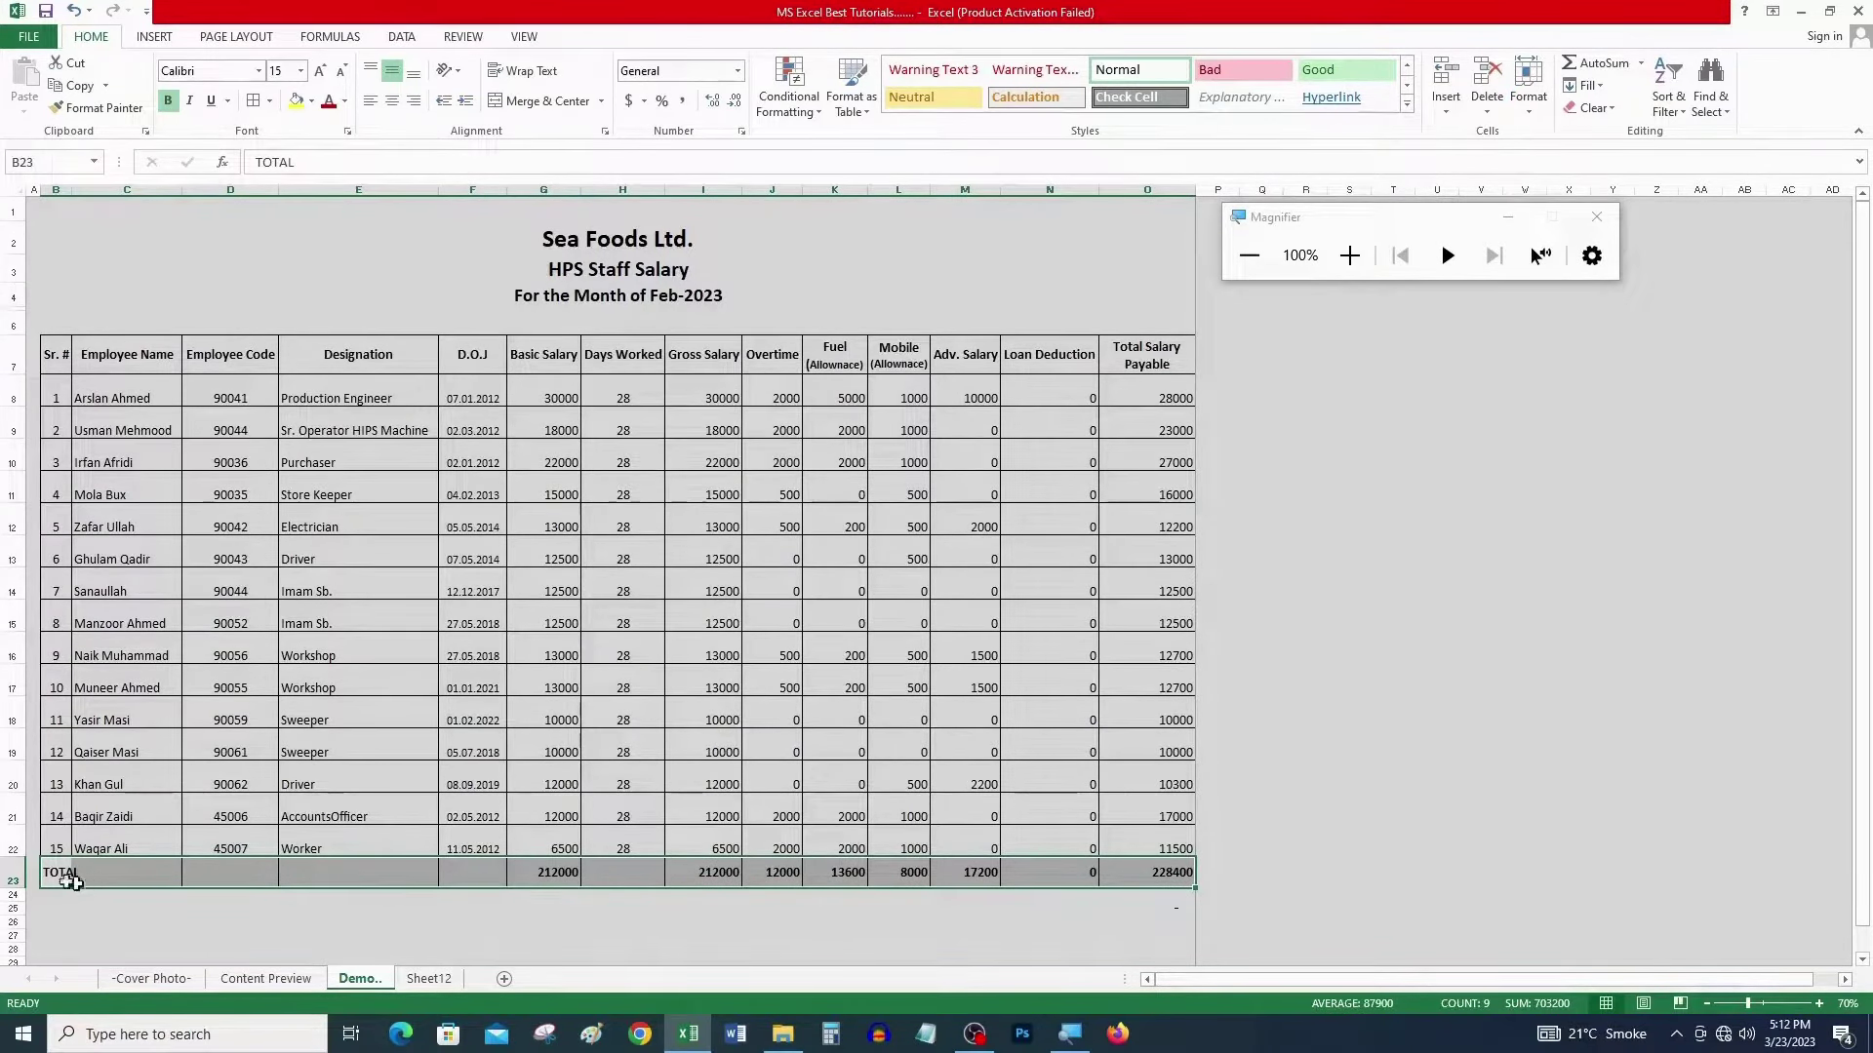
click(59, 877)
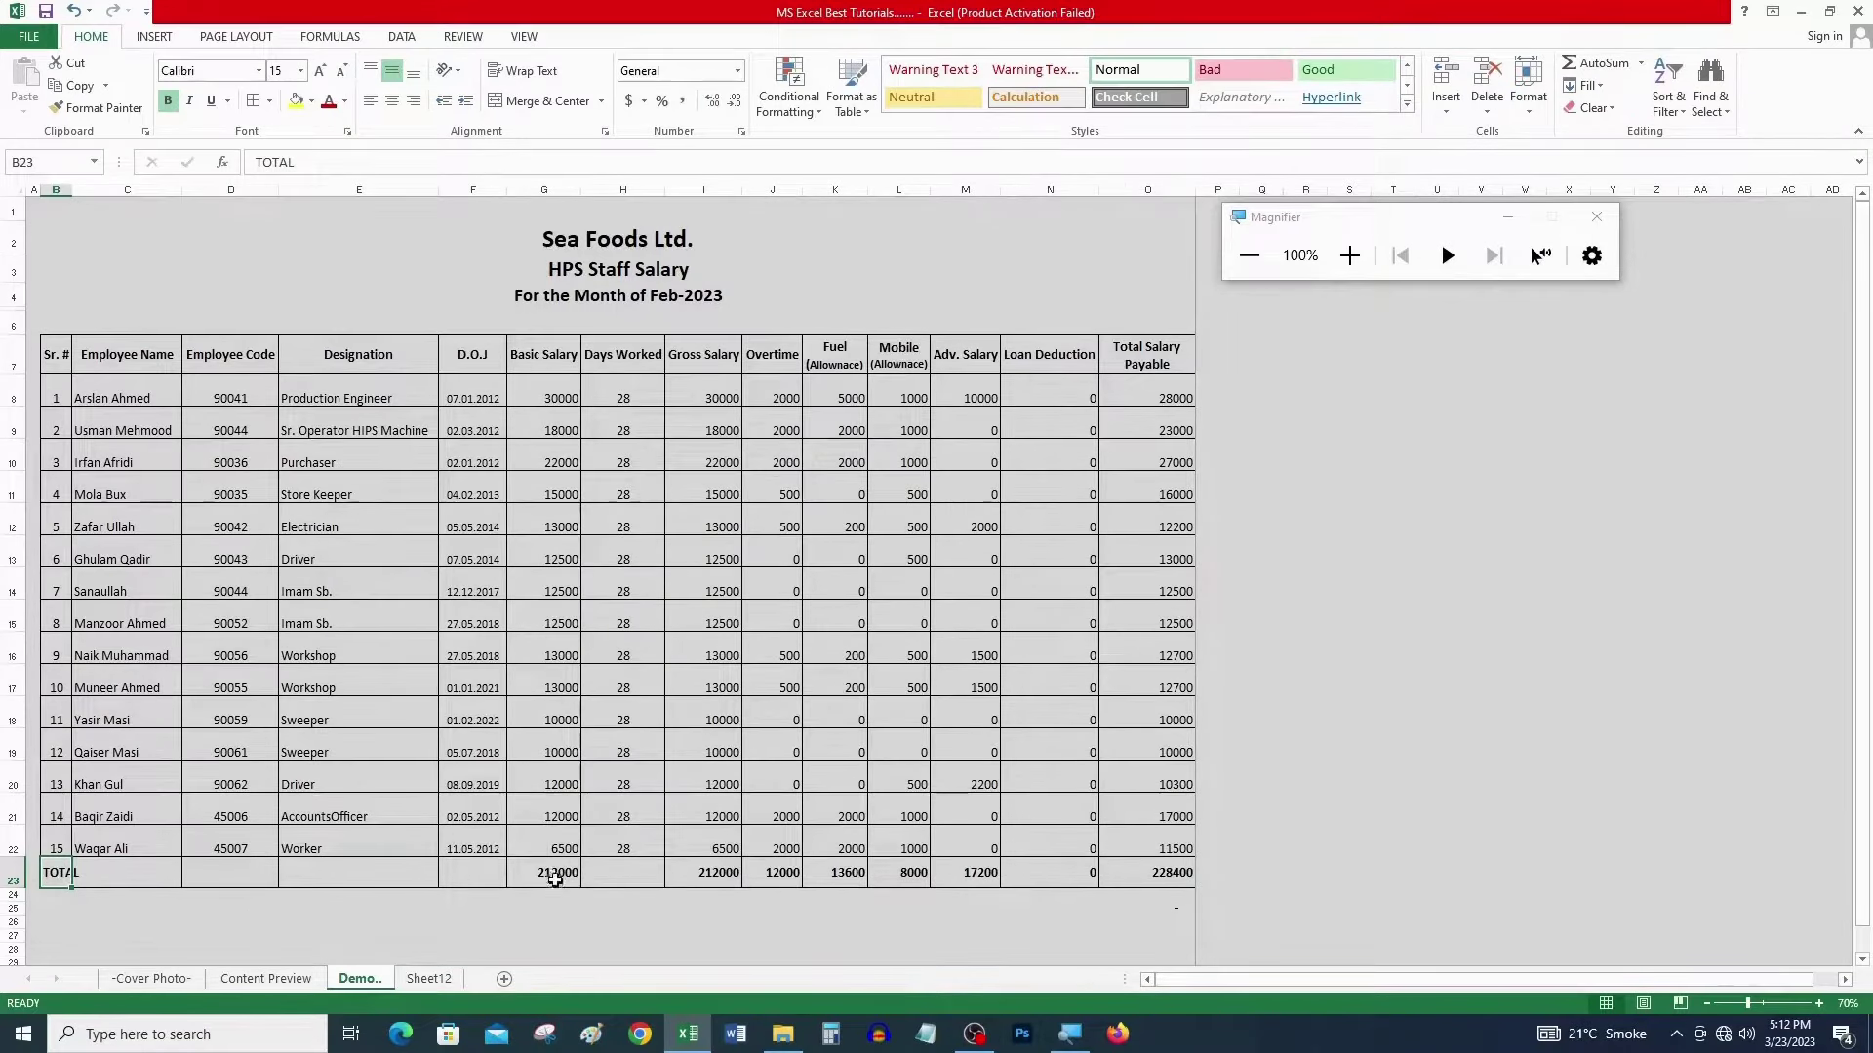
drag(554, 874, 1143, 864)
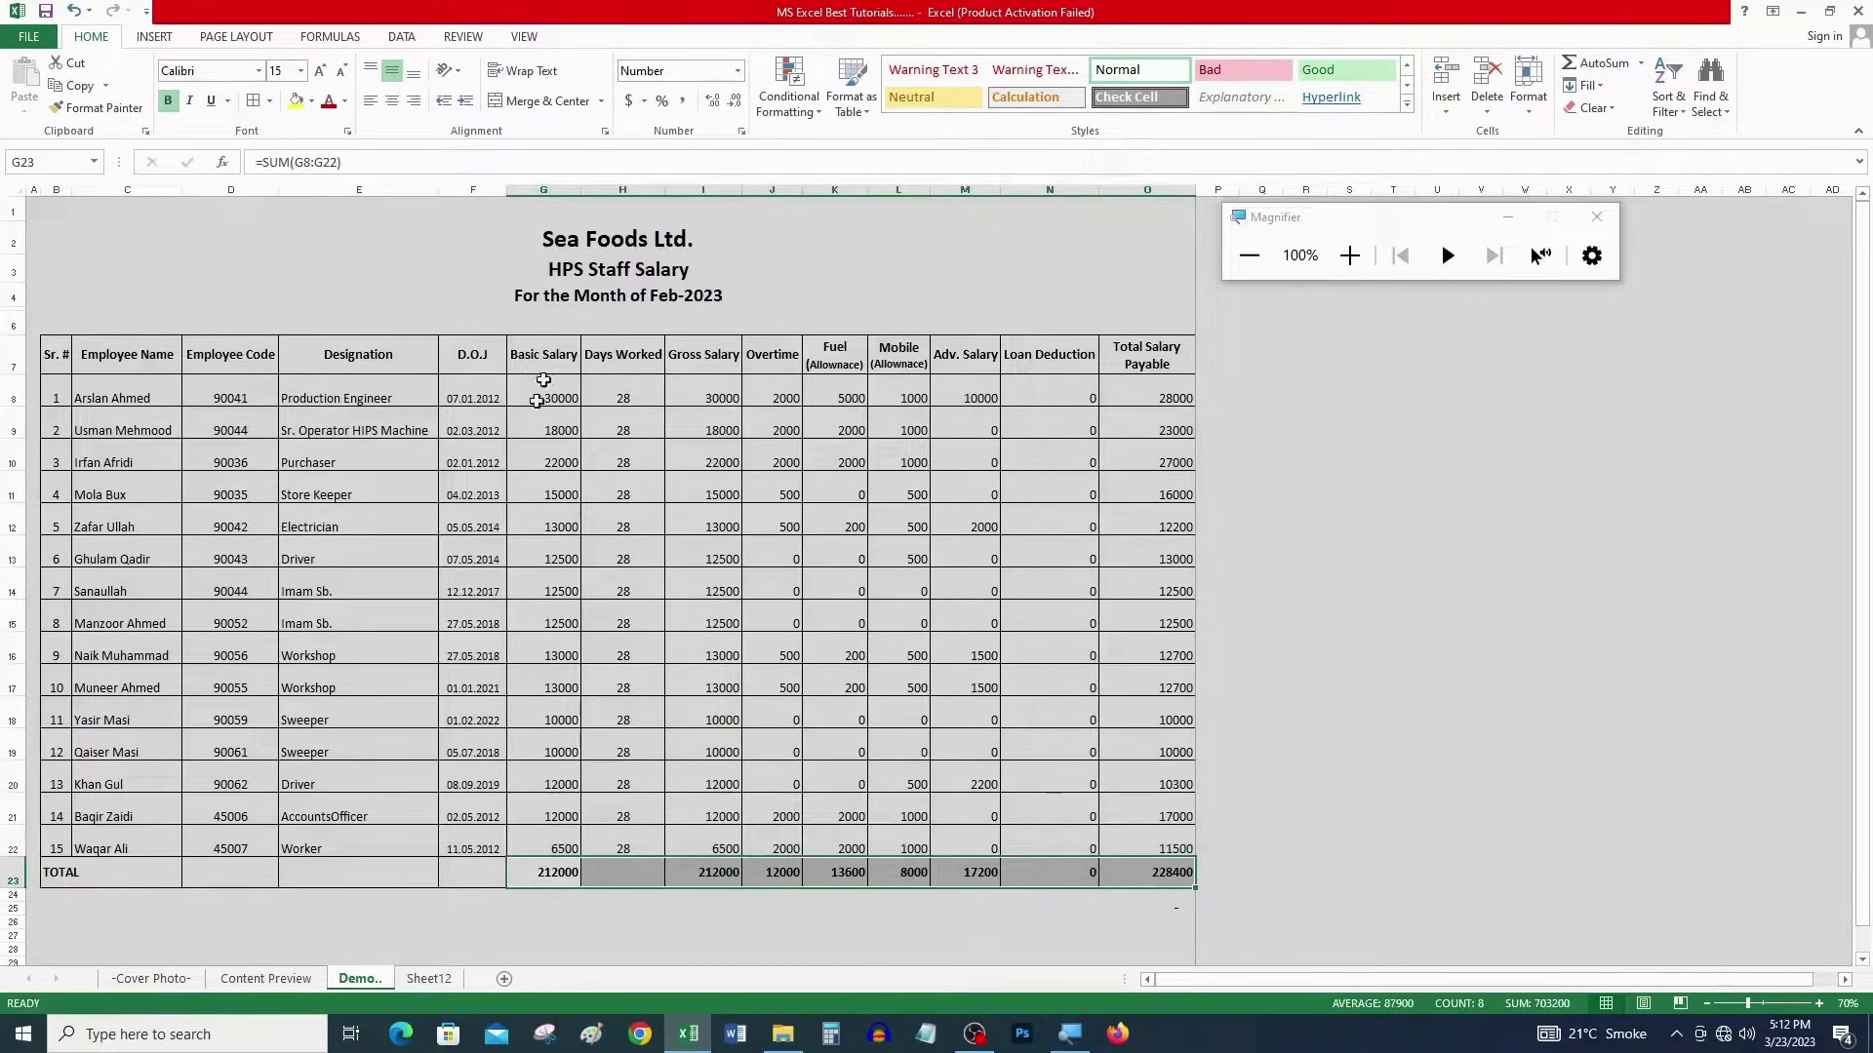
drag(485, 875, 62, 882)
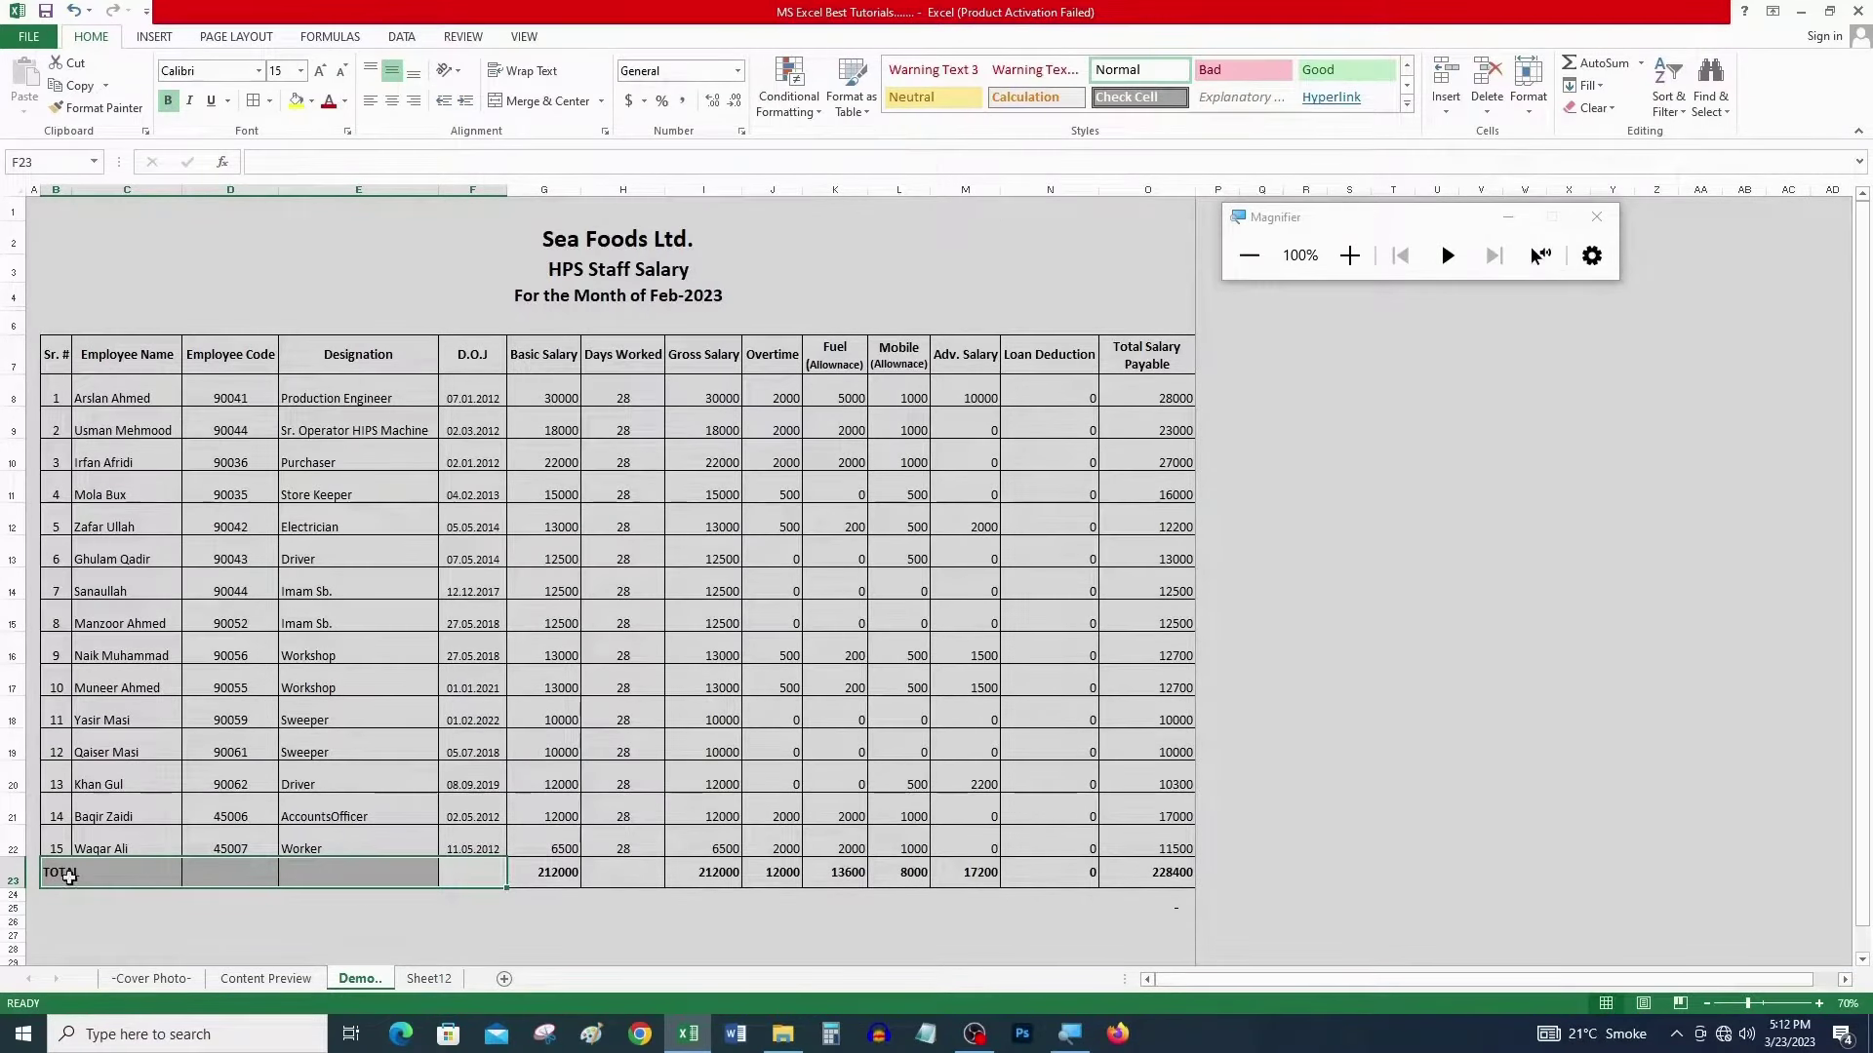
click(527, 101)
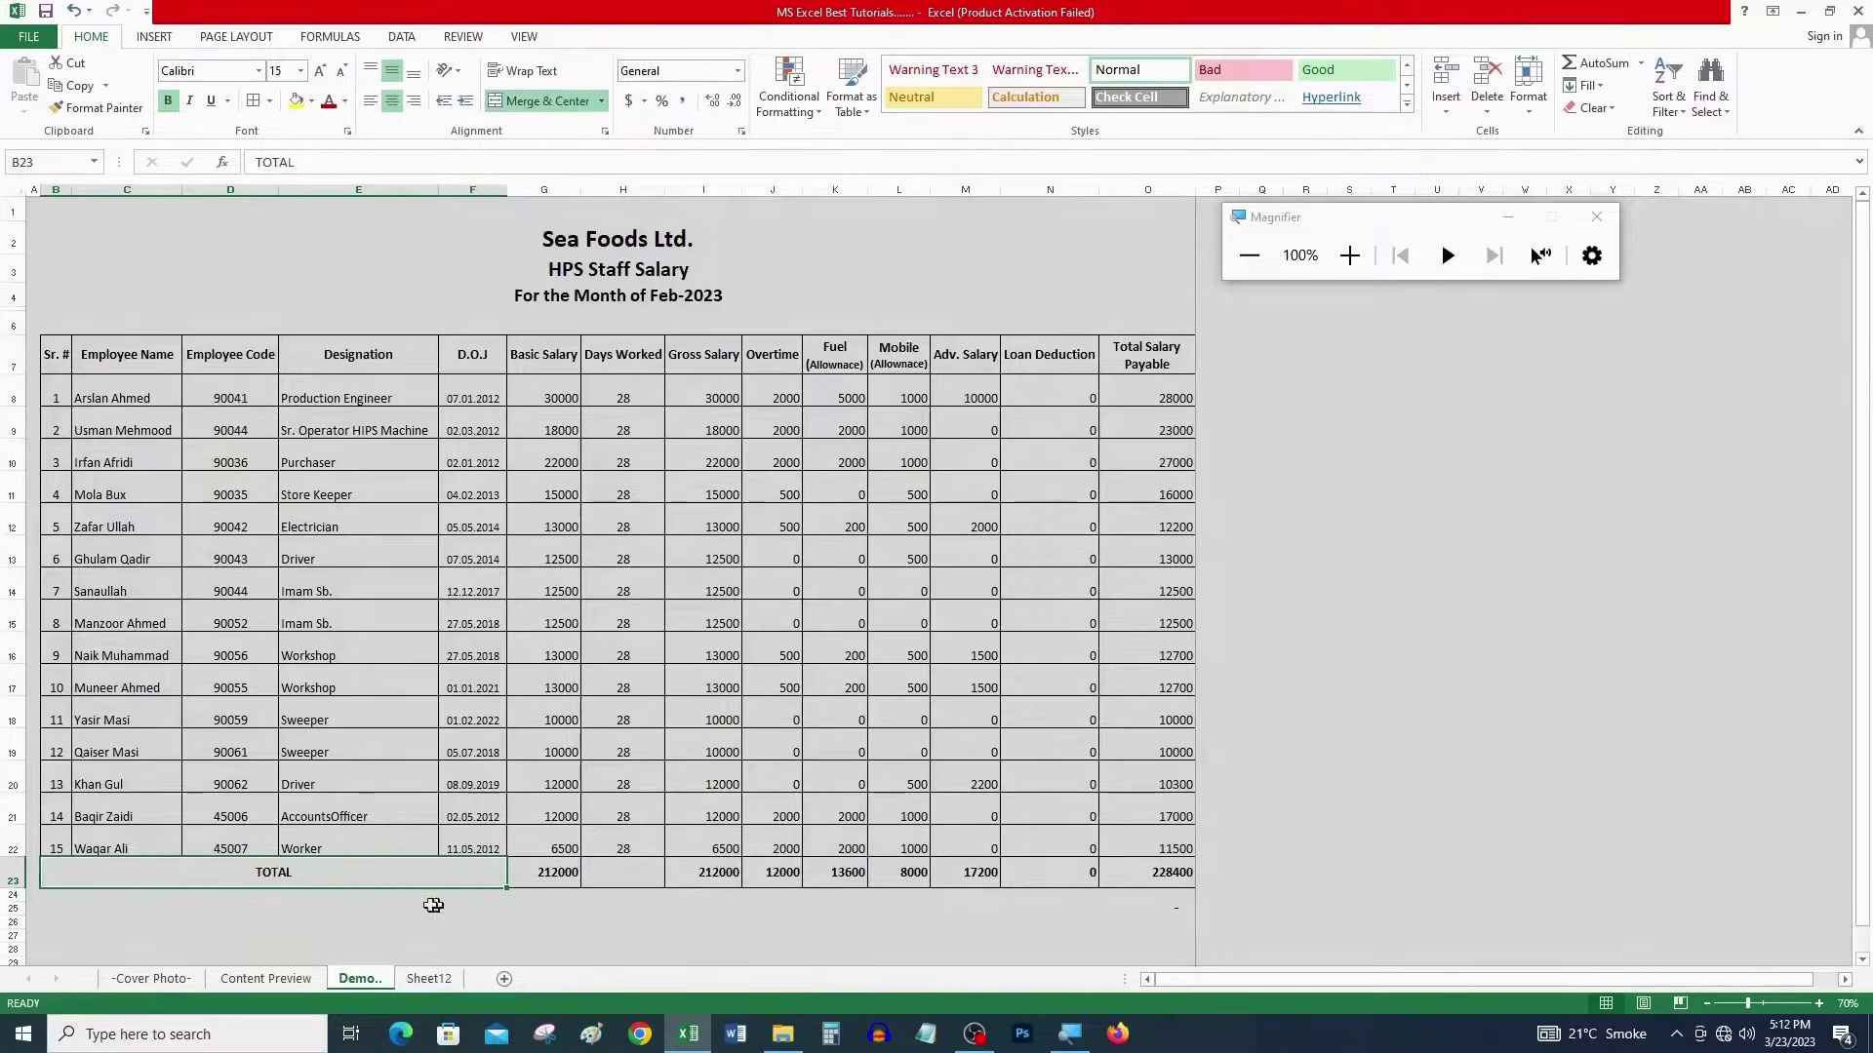
click(594, 929)
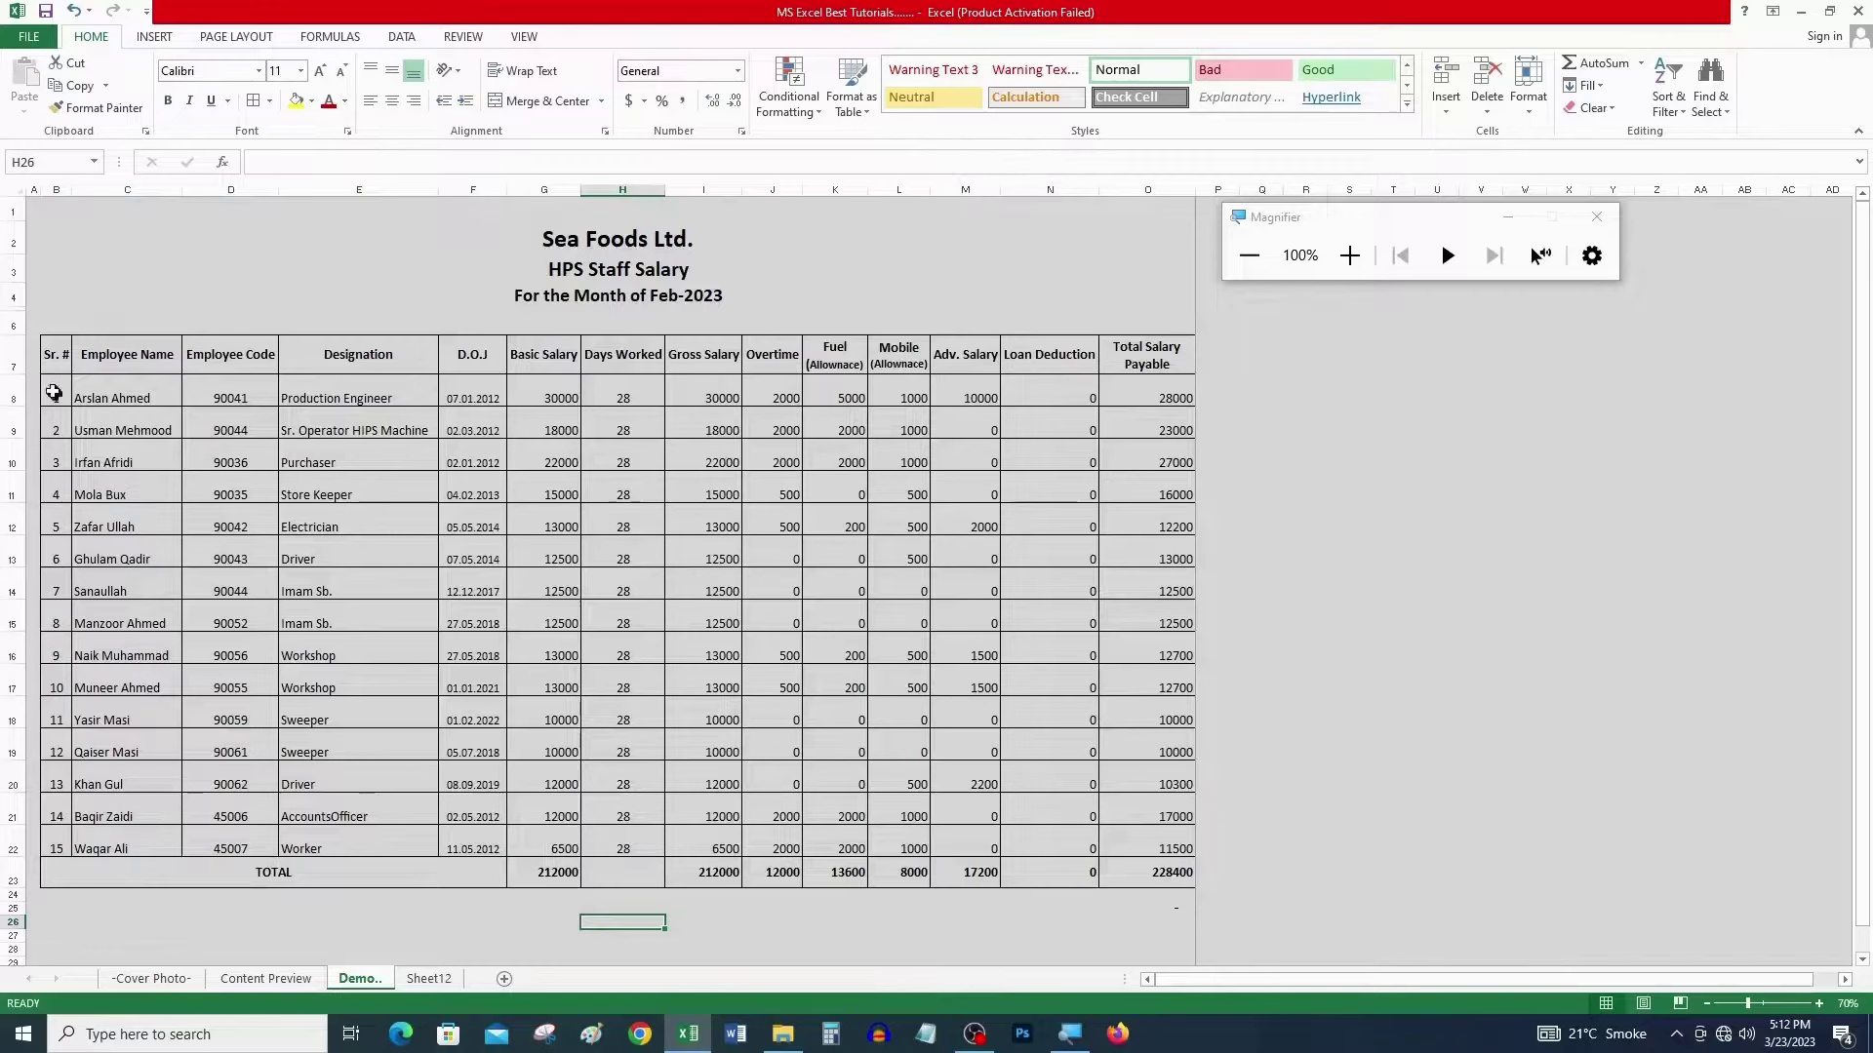
- Clear the serial numbers in the Sr. # column (B8:B22) and enter 1 in B8
click(51, 351)
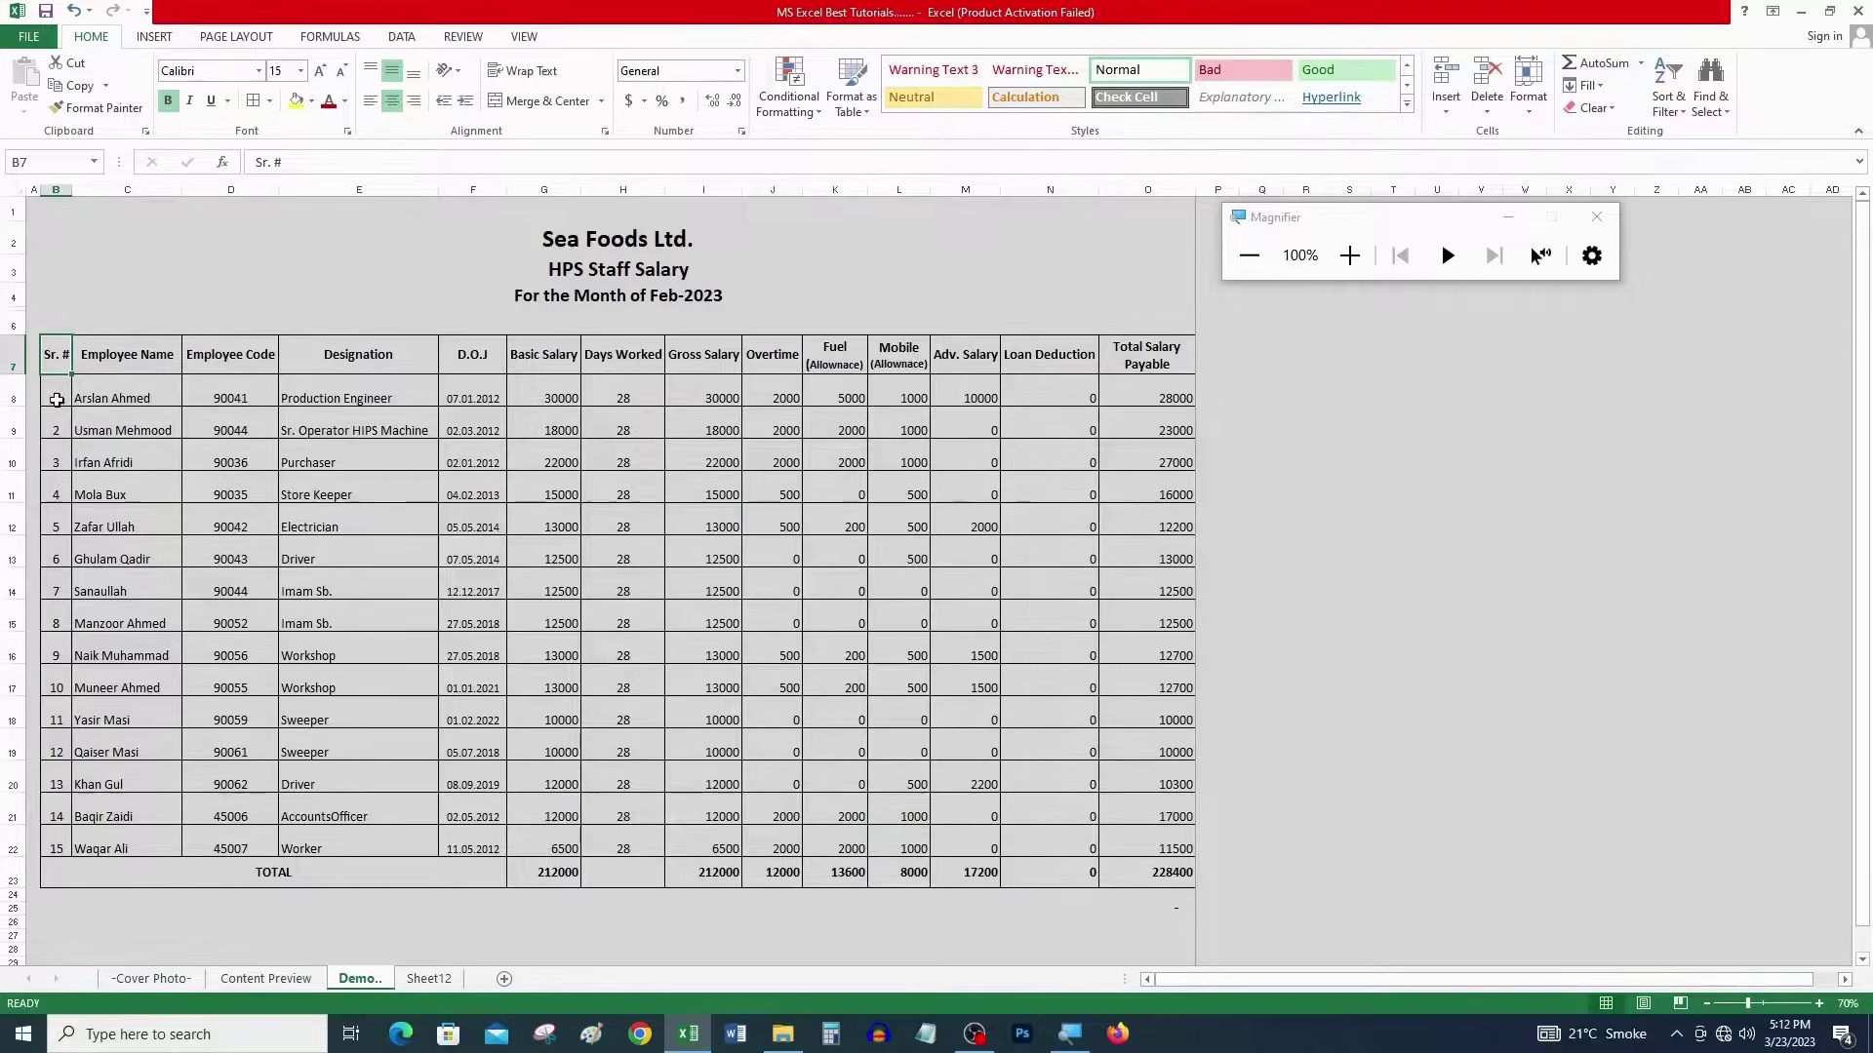
drag(57, 400, 60, 842)
key(Delete)
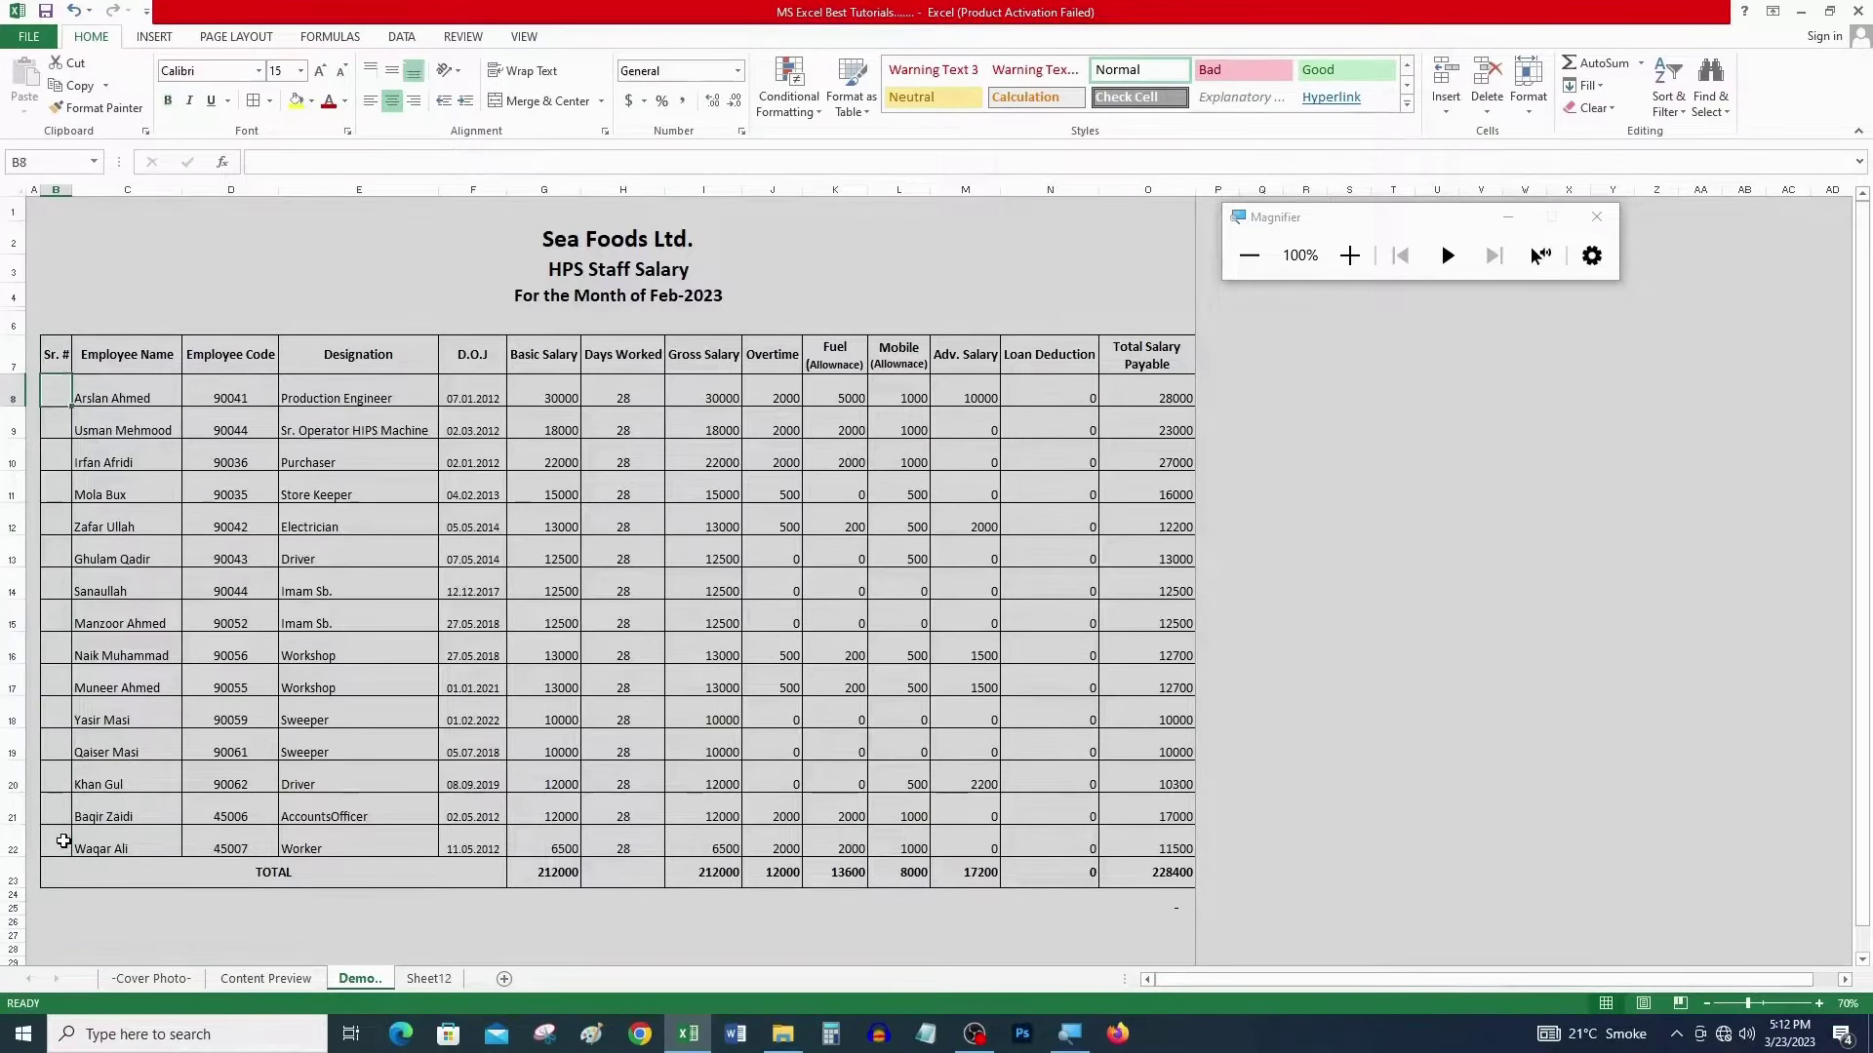
text(1)
key(Return)
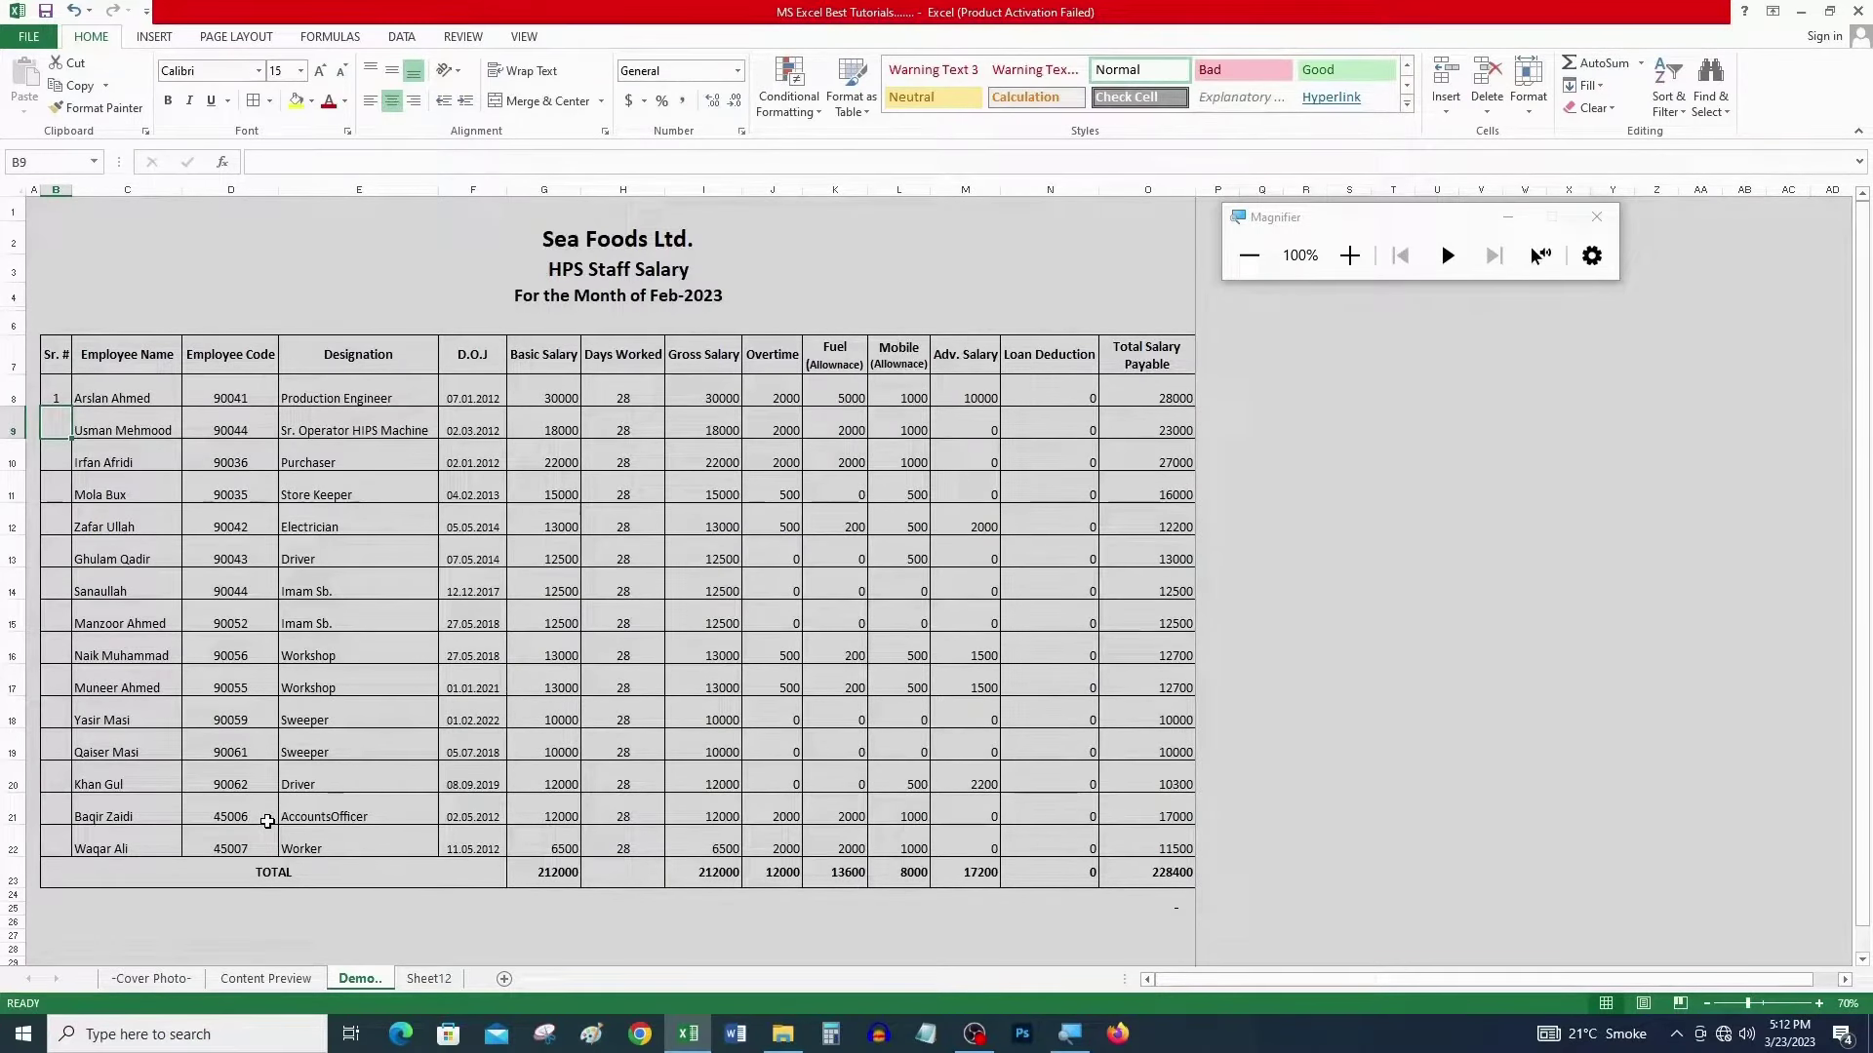
- Enter the formula =B8+1 in B9 to generate the second serial number
text(=)
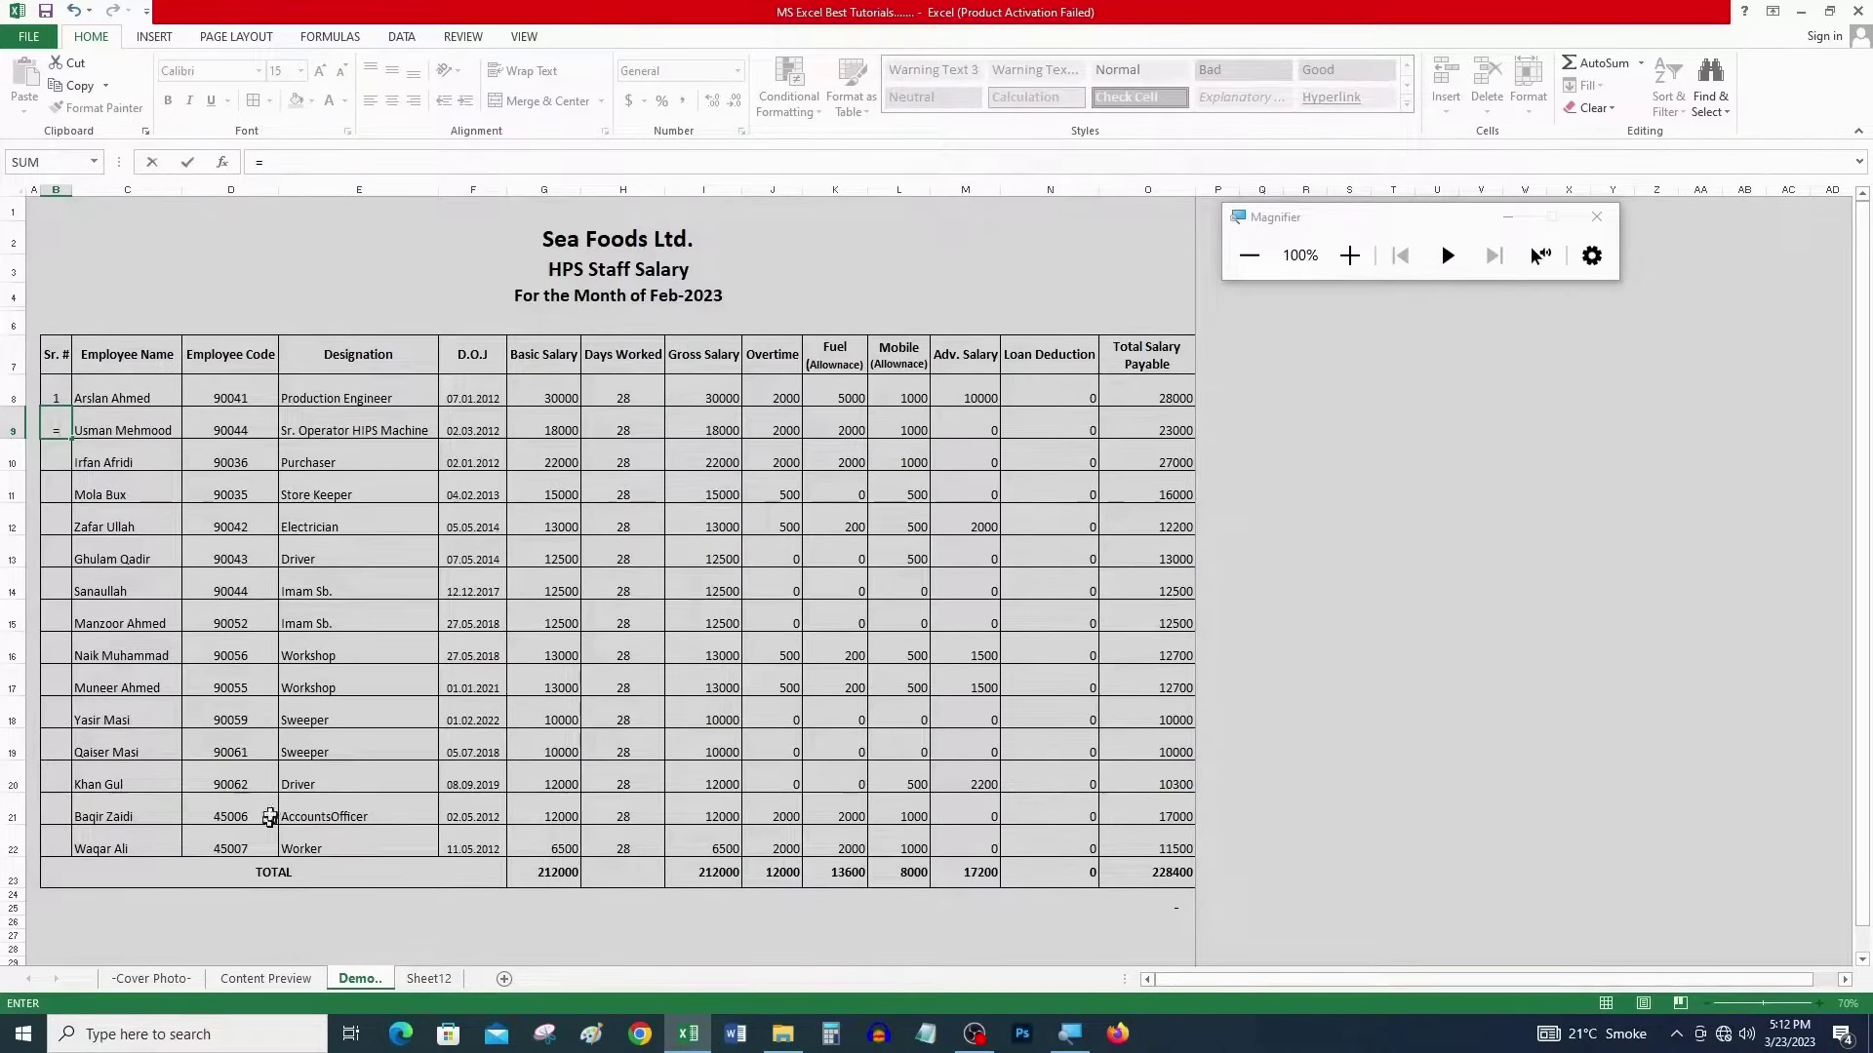
click(59, 387)
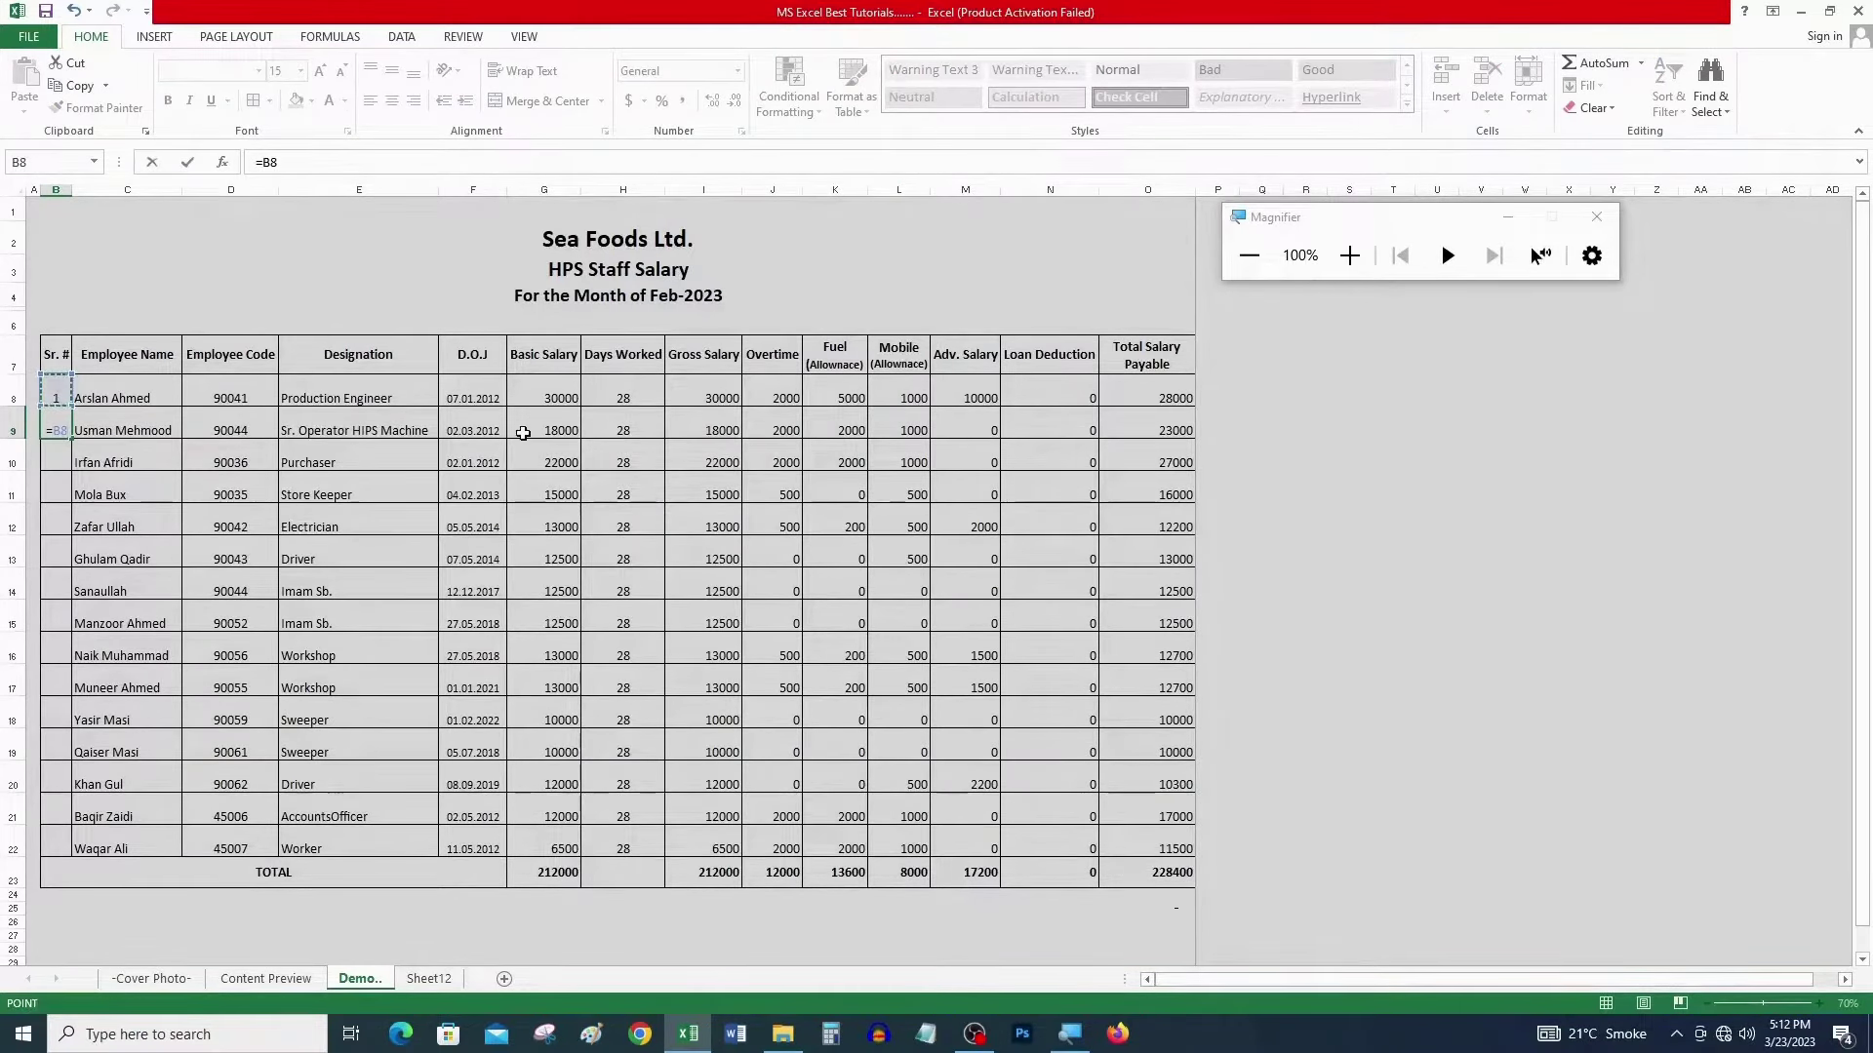
text(+1)
key(ctrl+Return)
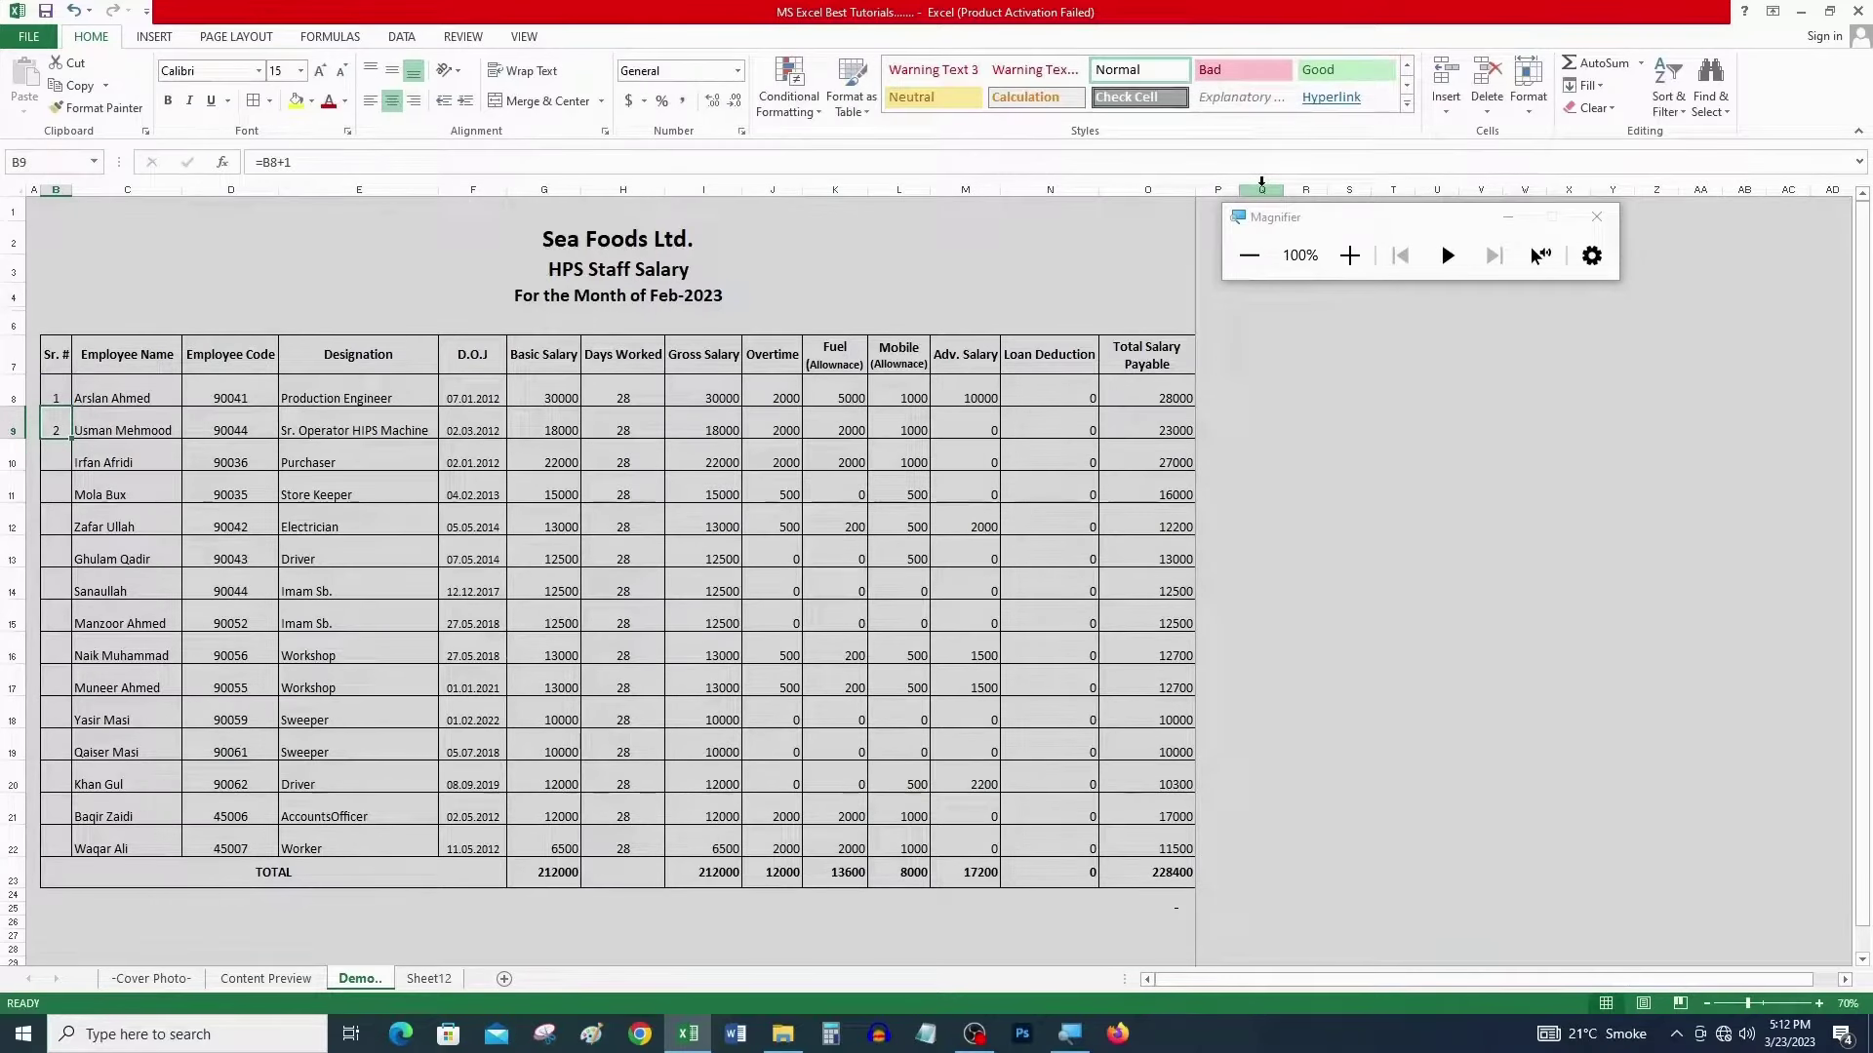
- Copy the serial number formula from B9 into the rest of the Sr. # column, B10:B22
key(ctrl+c)
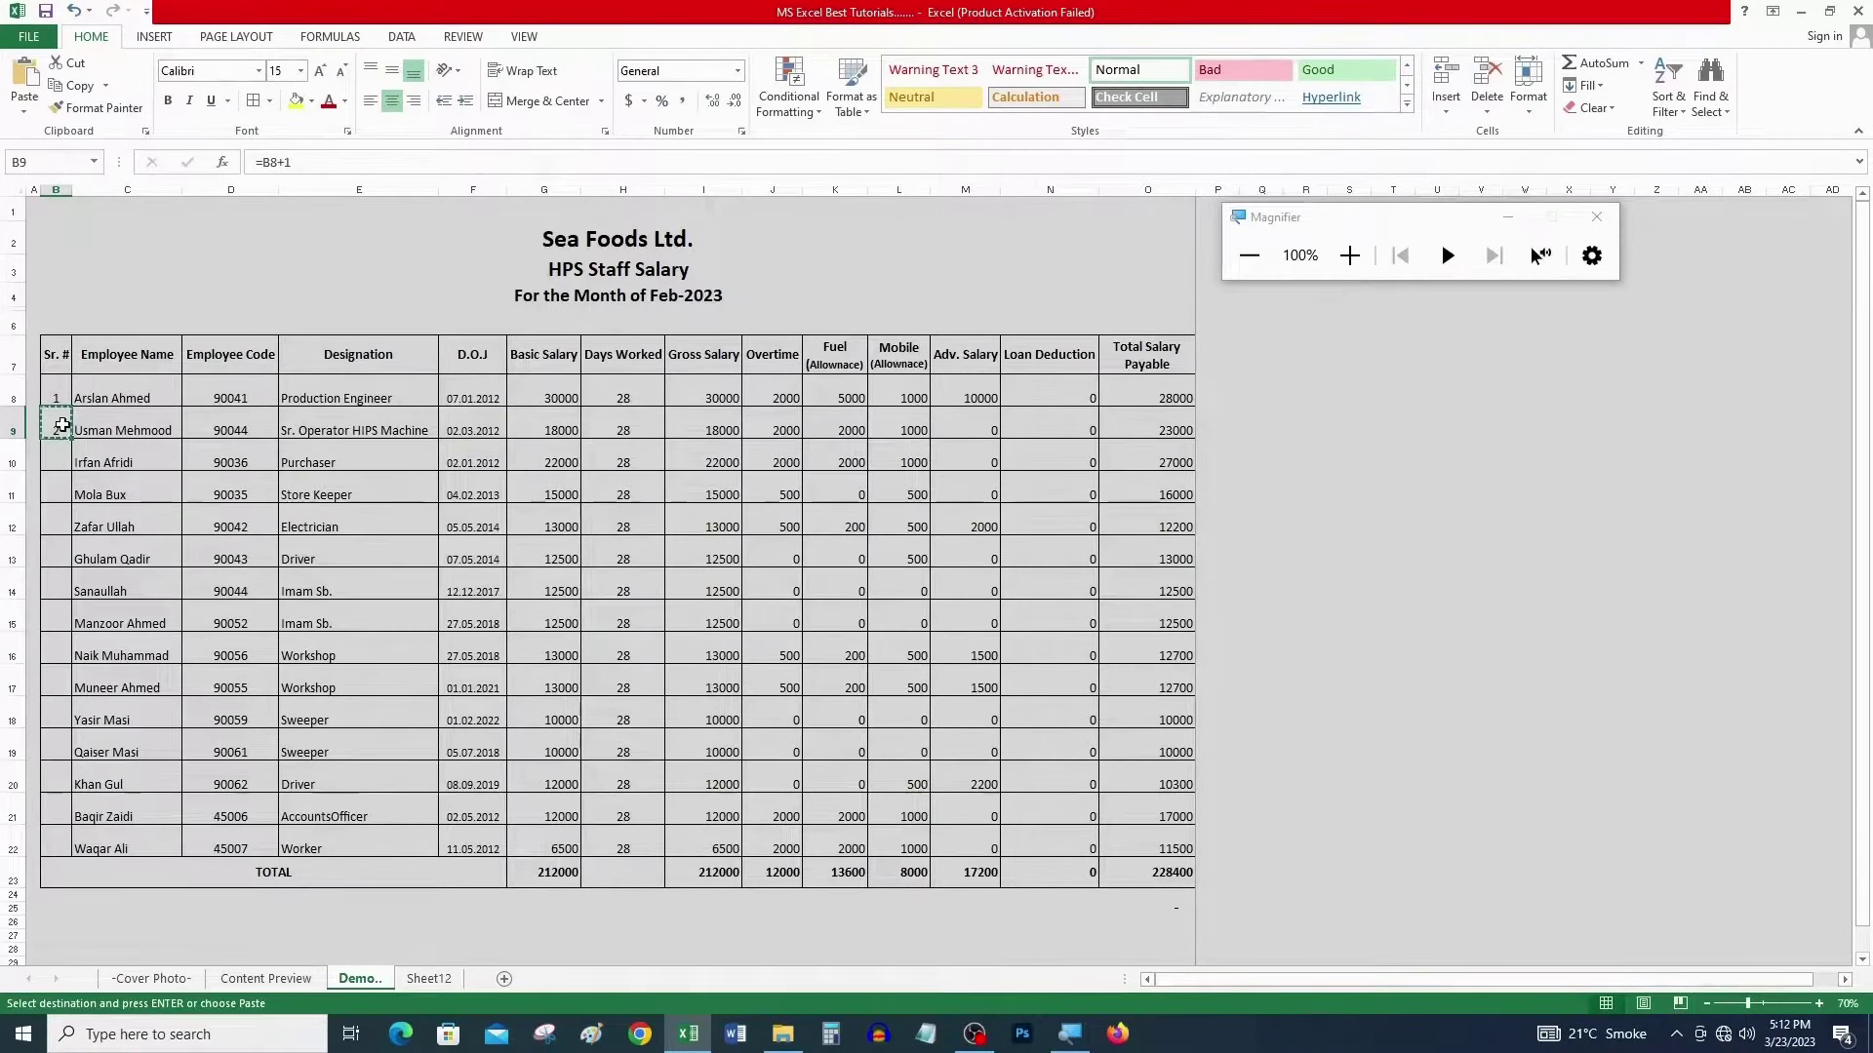
drag(64, 449, 59, 849)
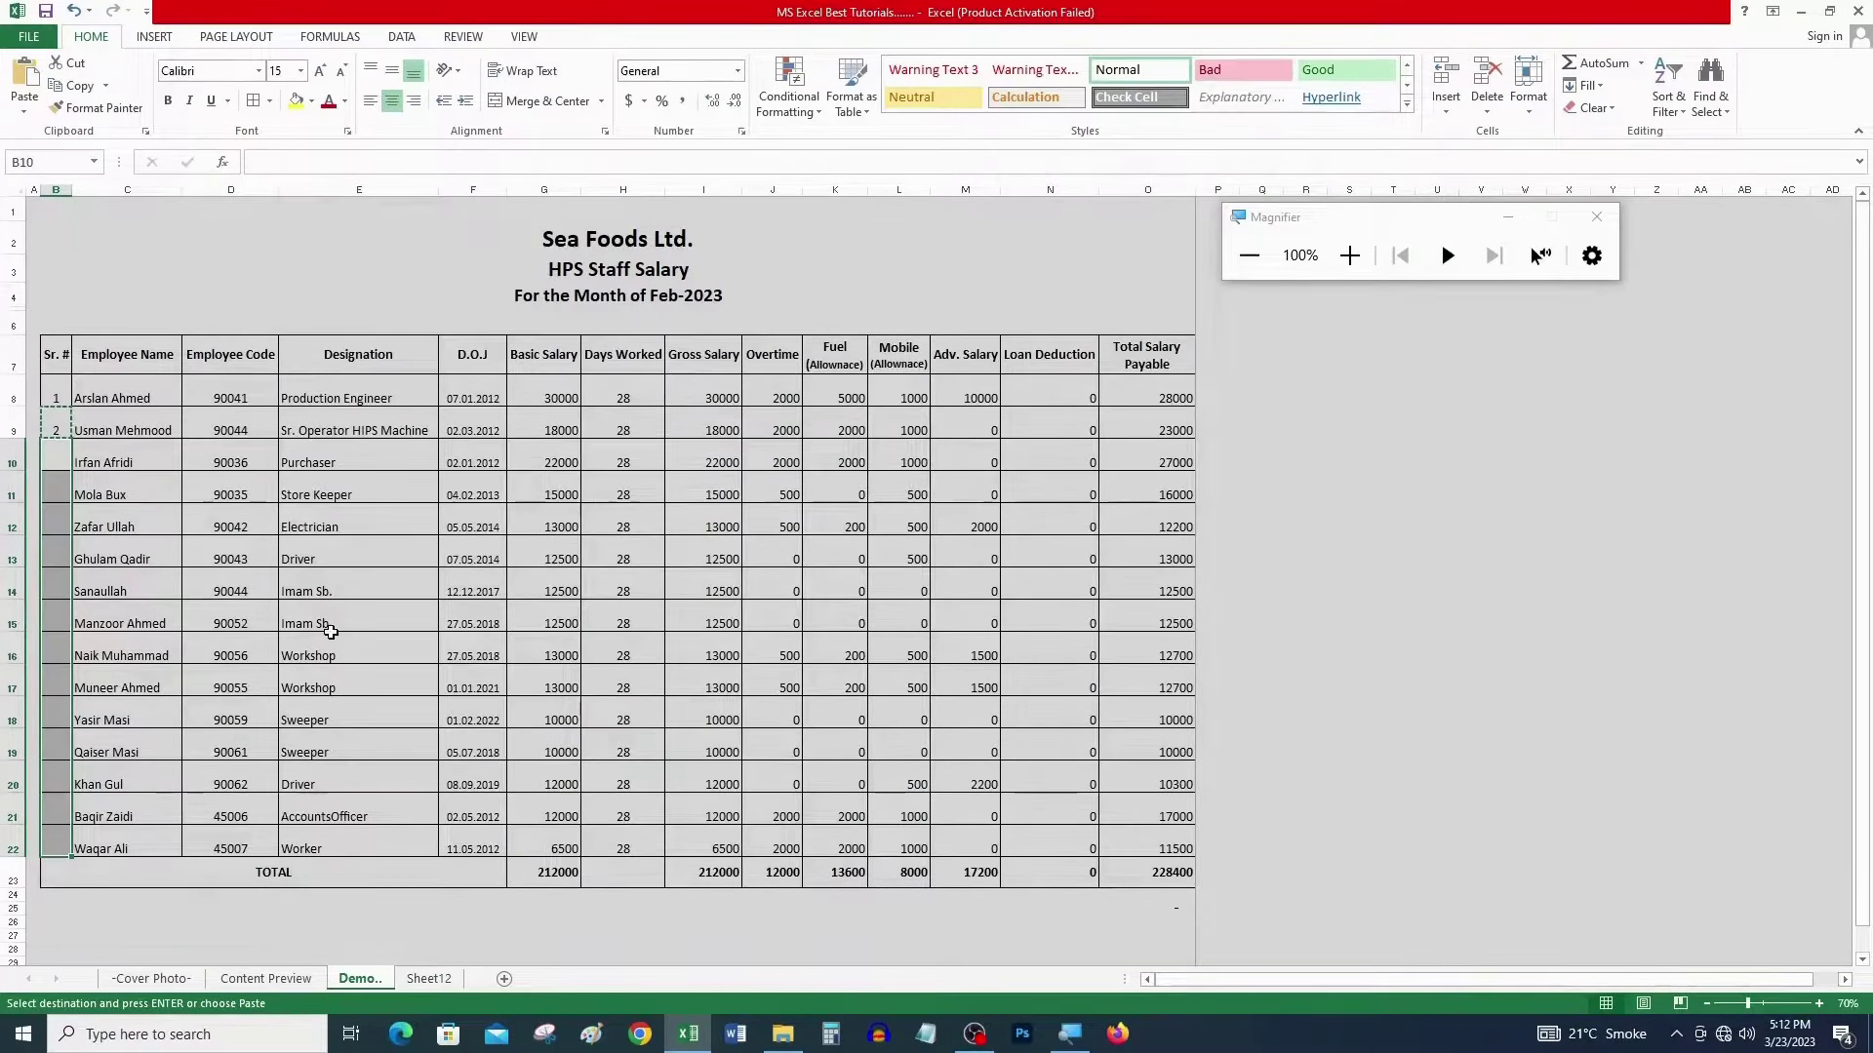
key(Return)
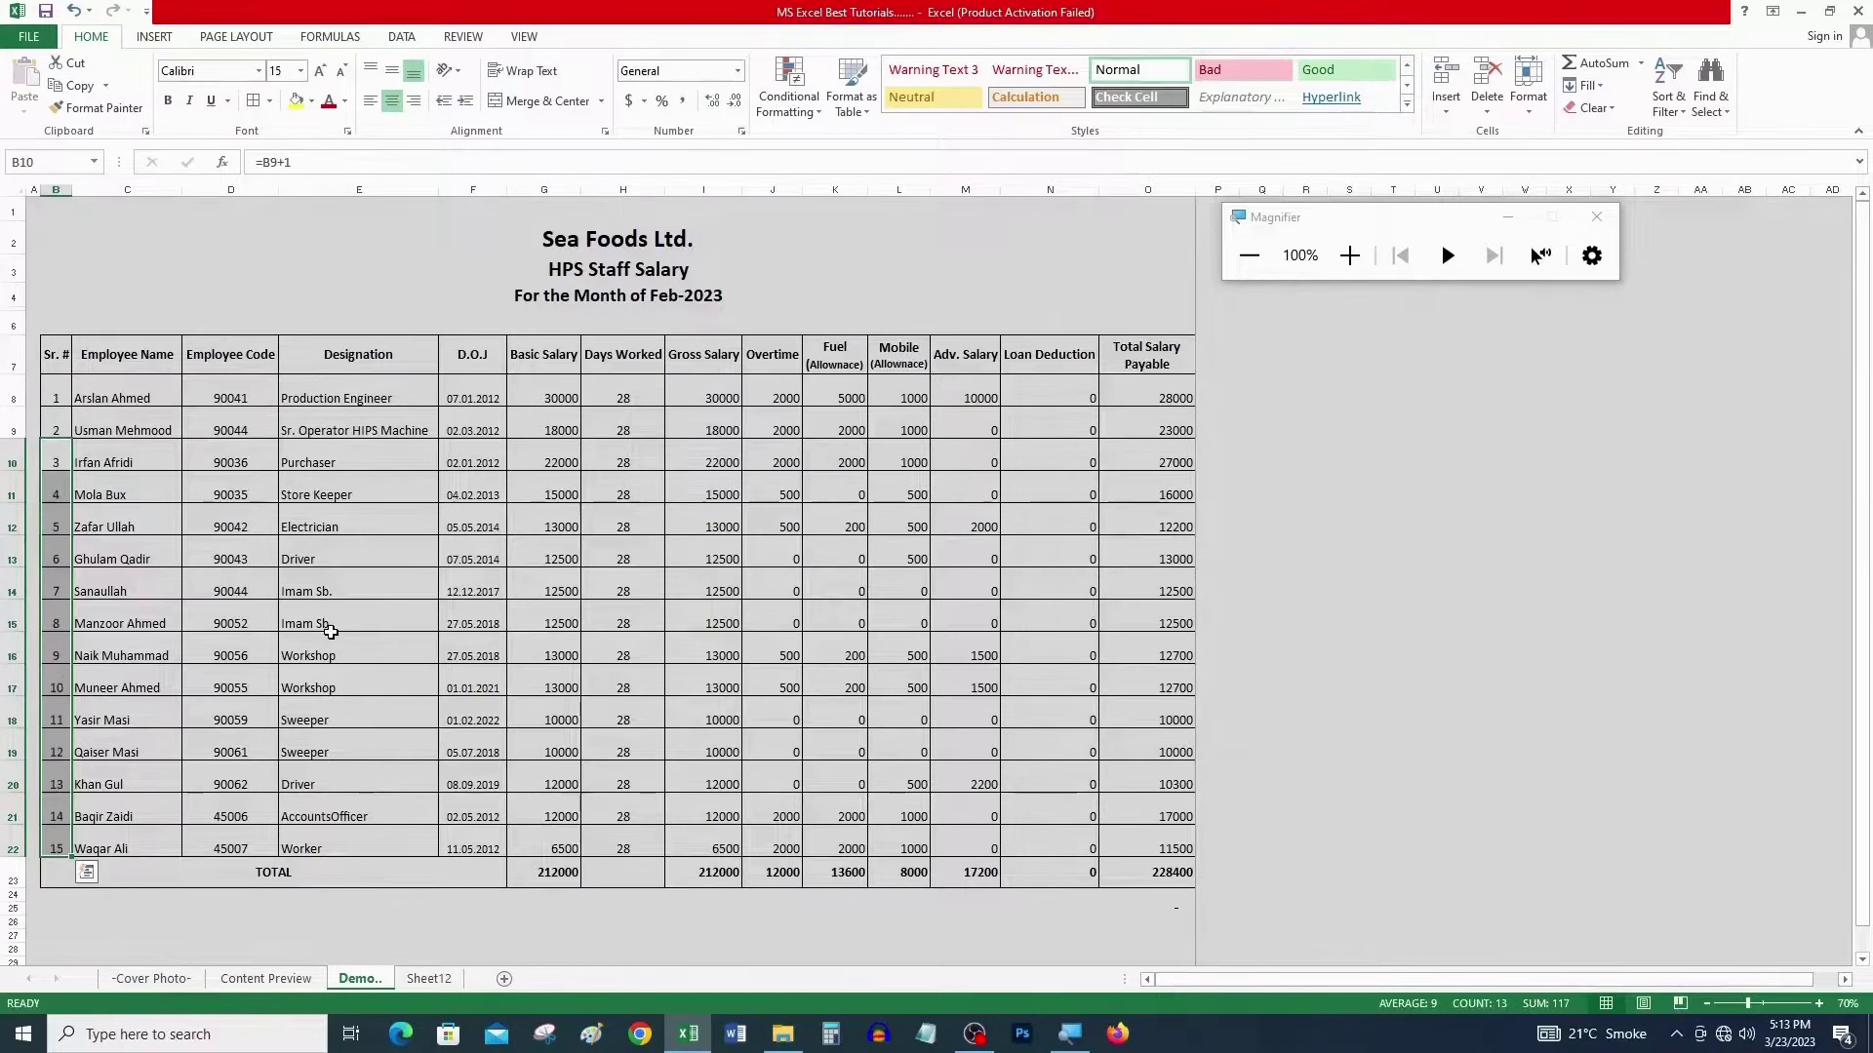
key(Up)
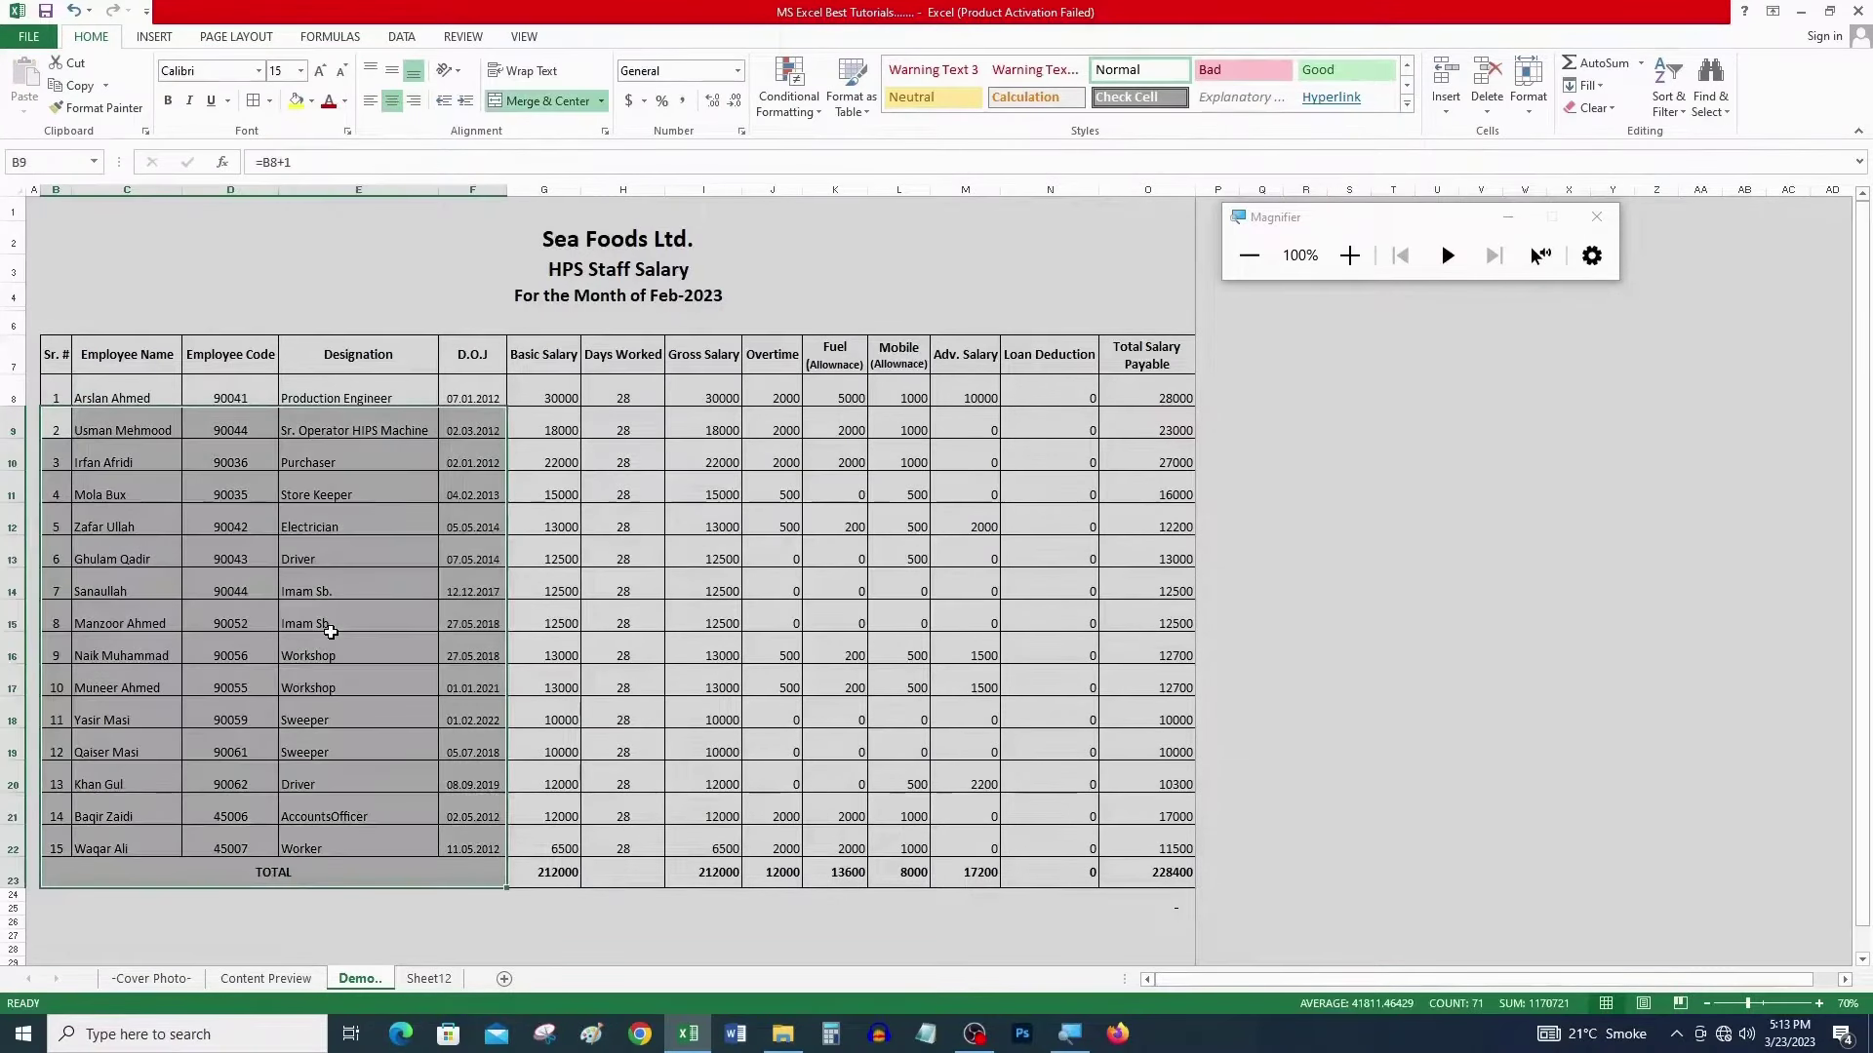
- Clear the formula-based serial numbers from B9:B22 in the Sr. # column, keeping the 1 in B8
key(ctrl+shift+Down)
key(shift+Up)
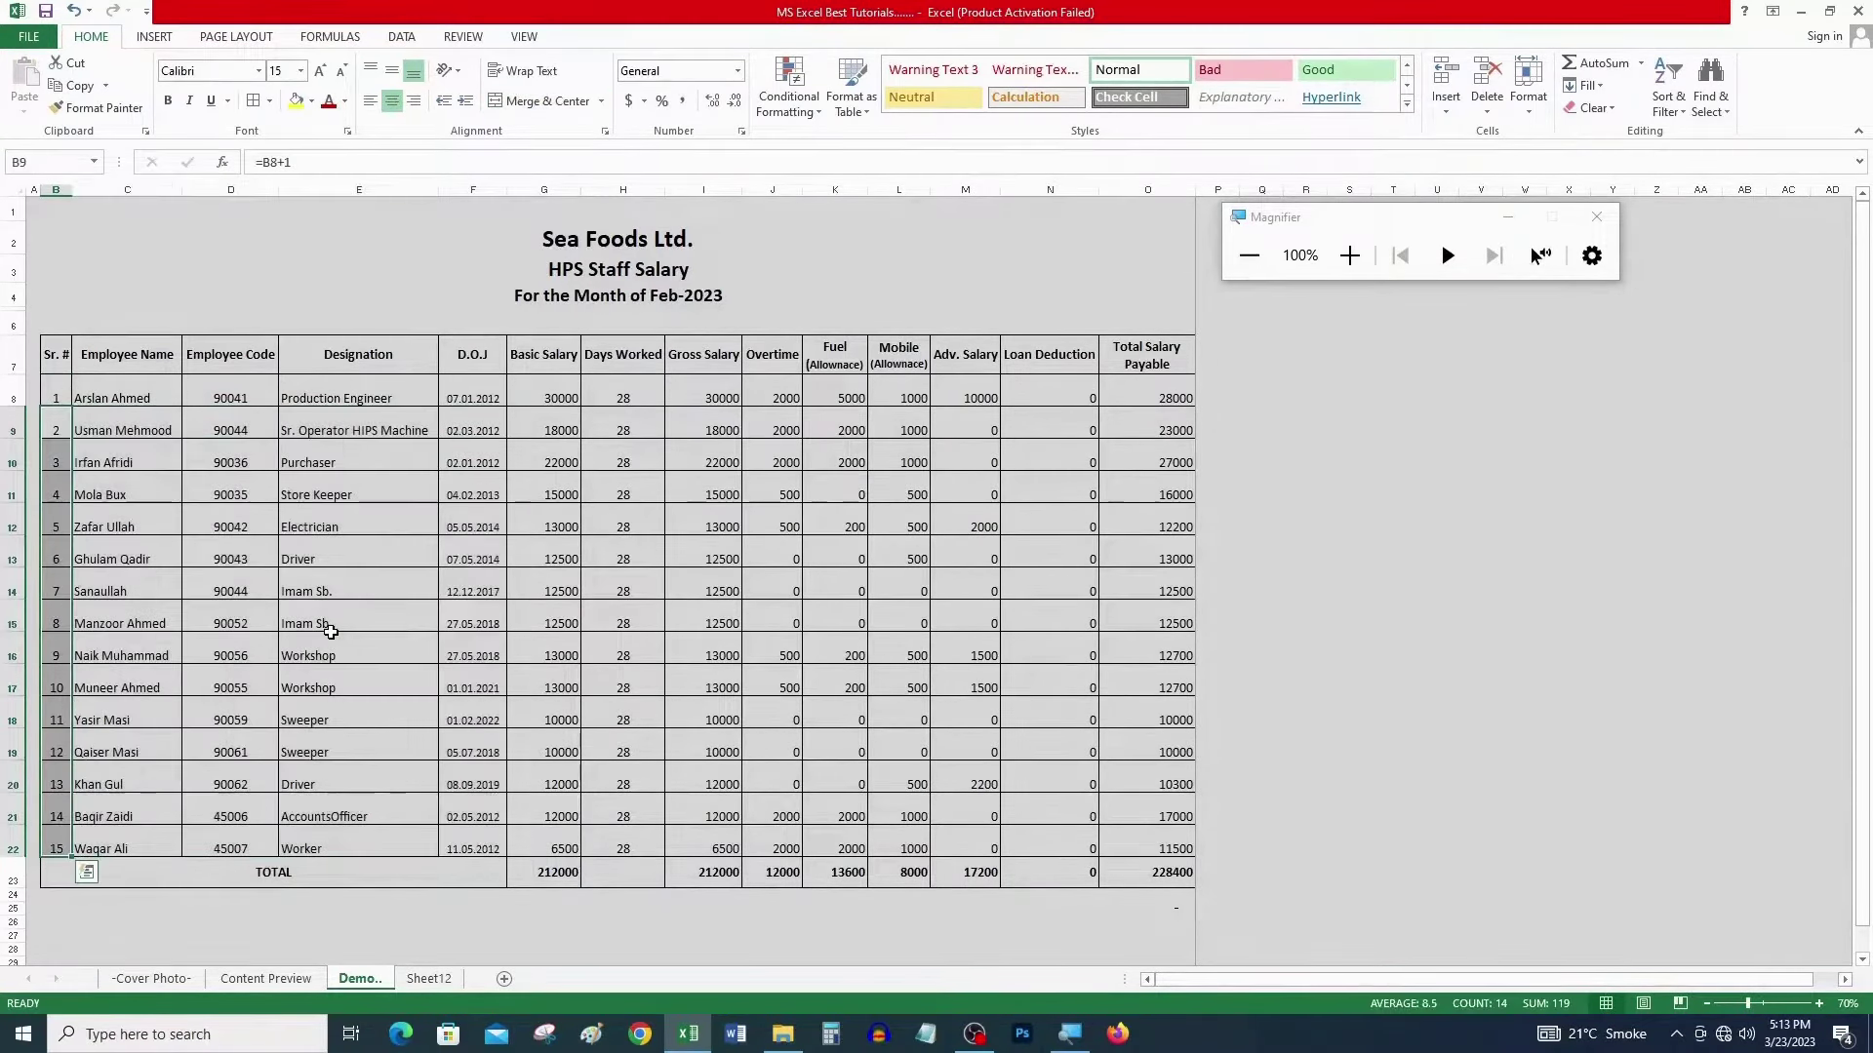
key(Delete)
key(Up)
- Fill the Sr. # column as a consecutive series from the 1 in B8 down to 15 in B22
drag(1372, 218, 666, 242)
click(58, 393)
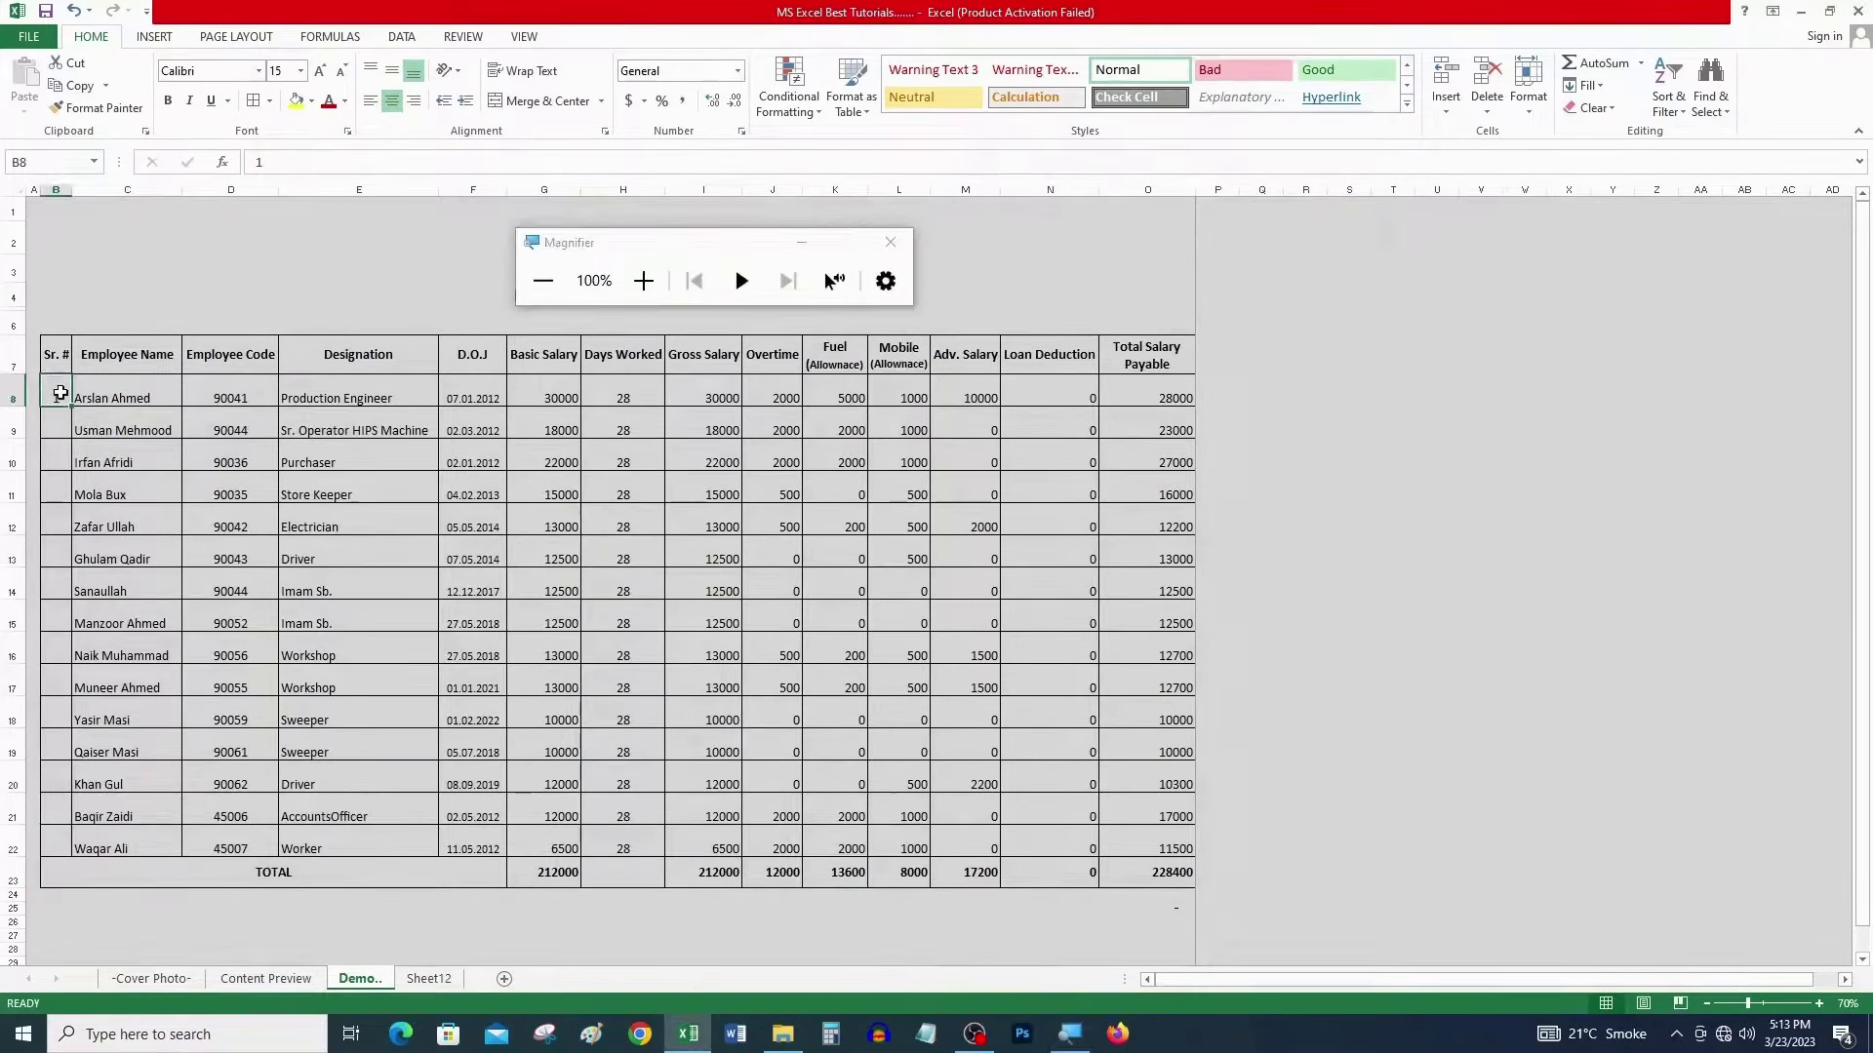
click(643, 281)
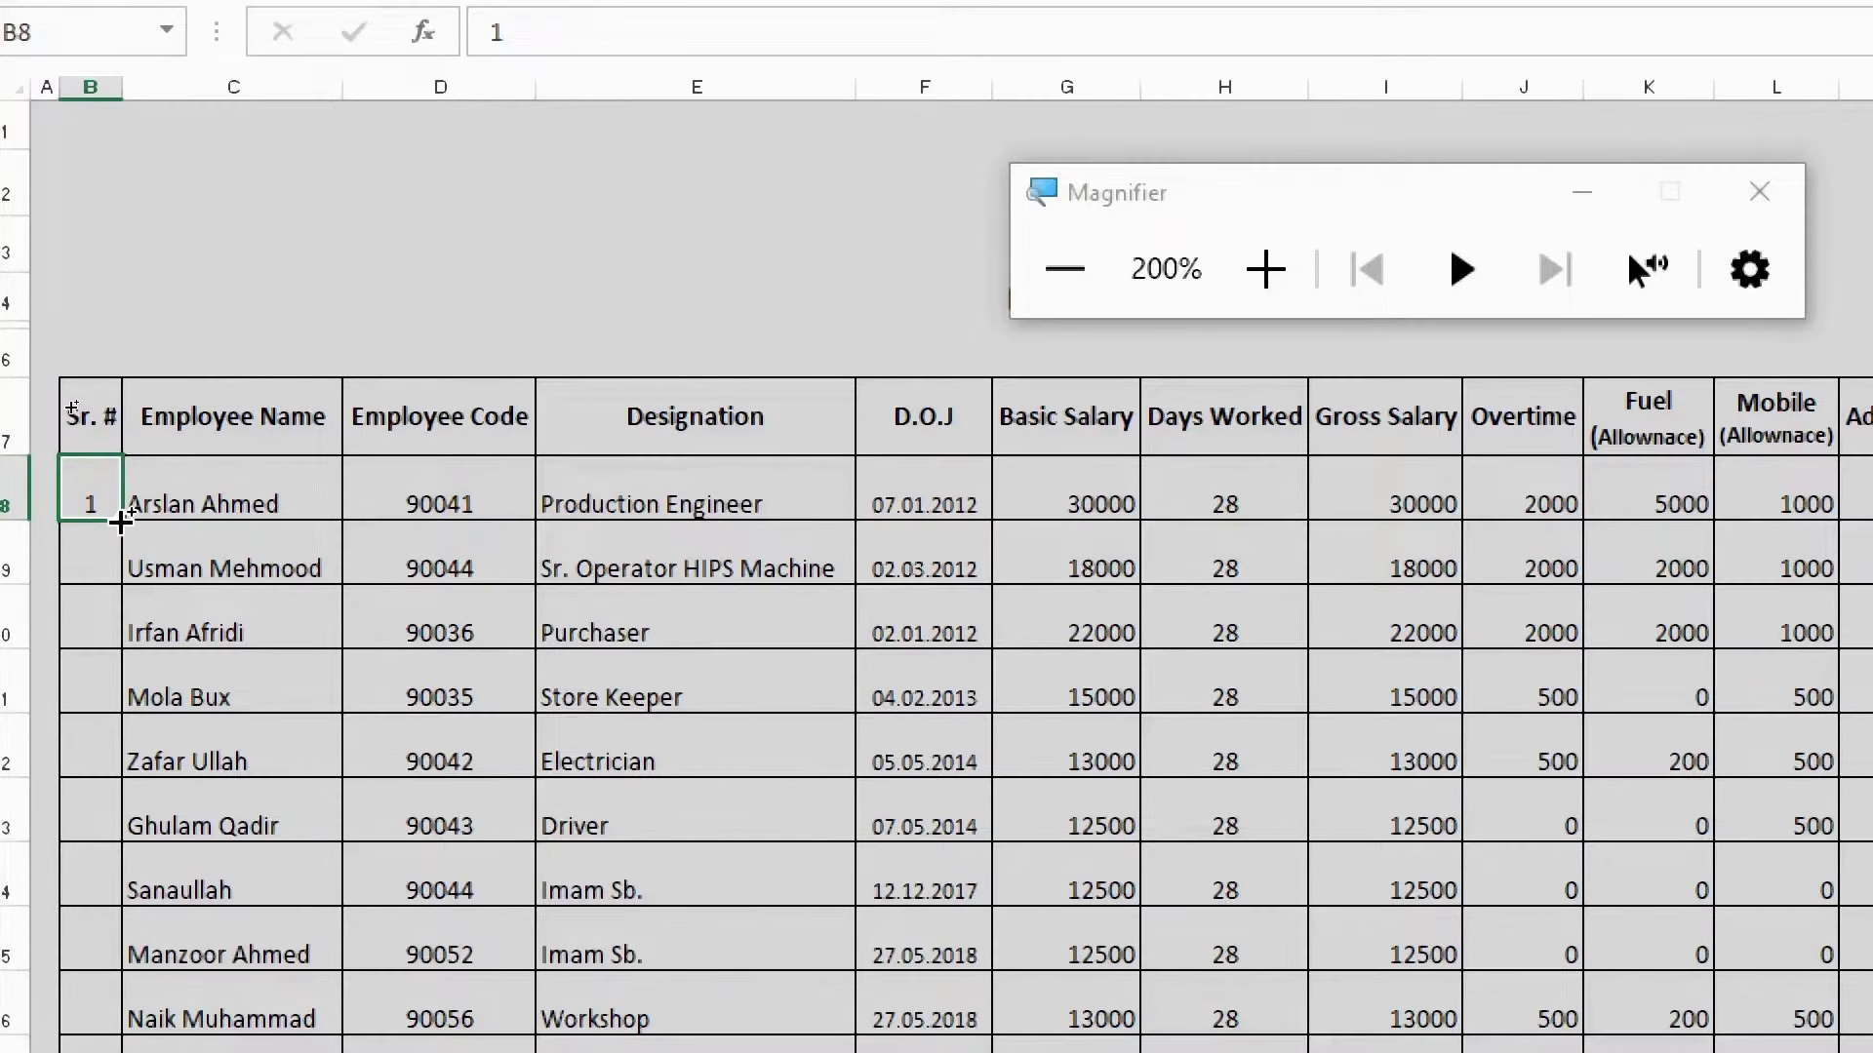
drag(119, 522, 106, 1000)
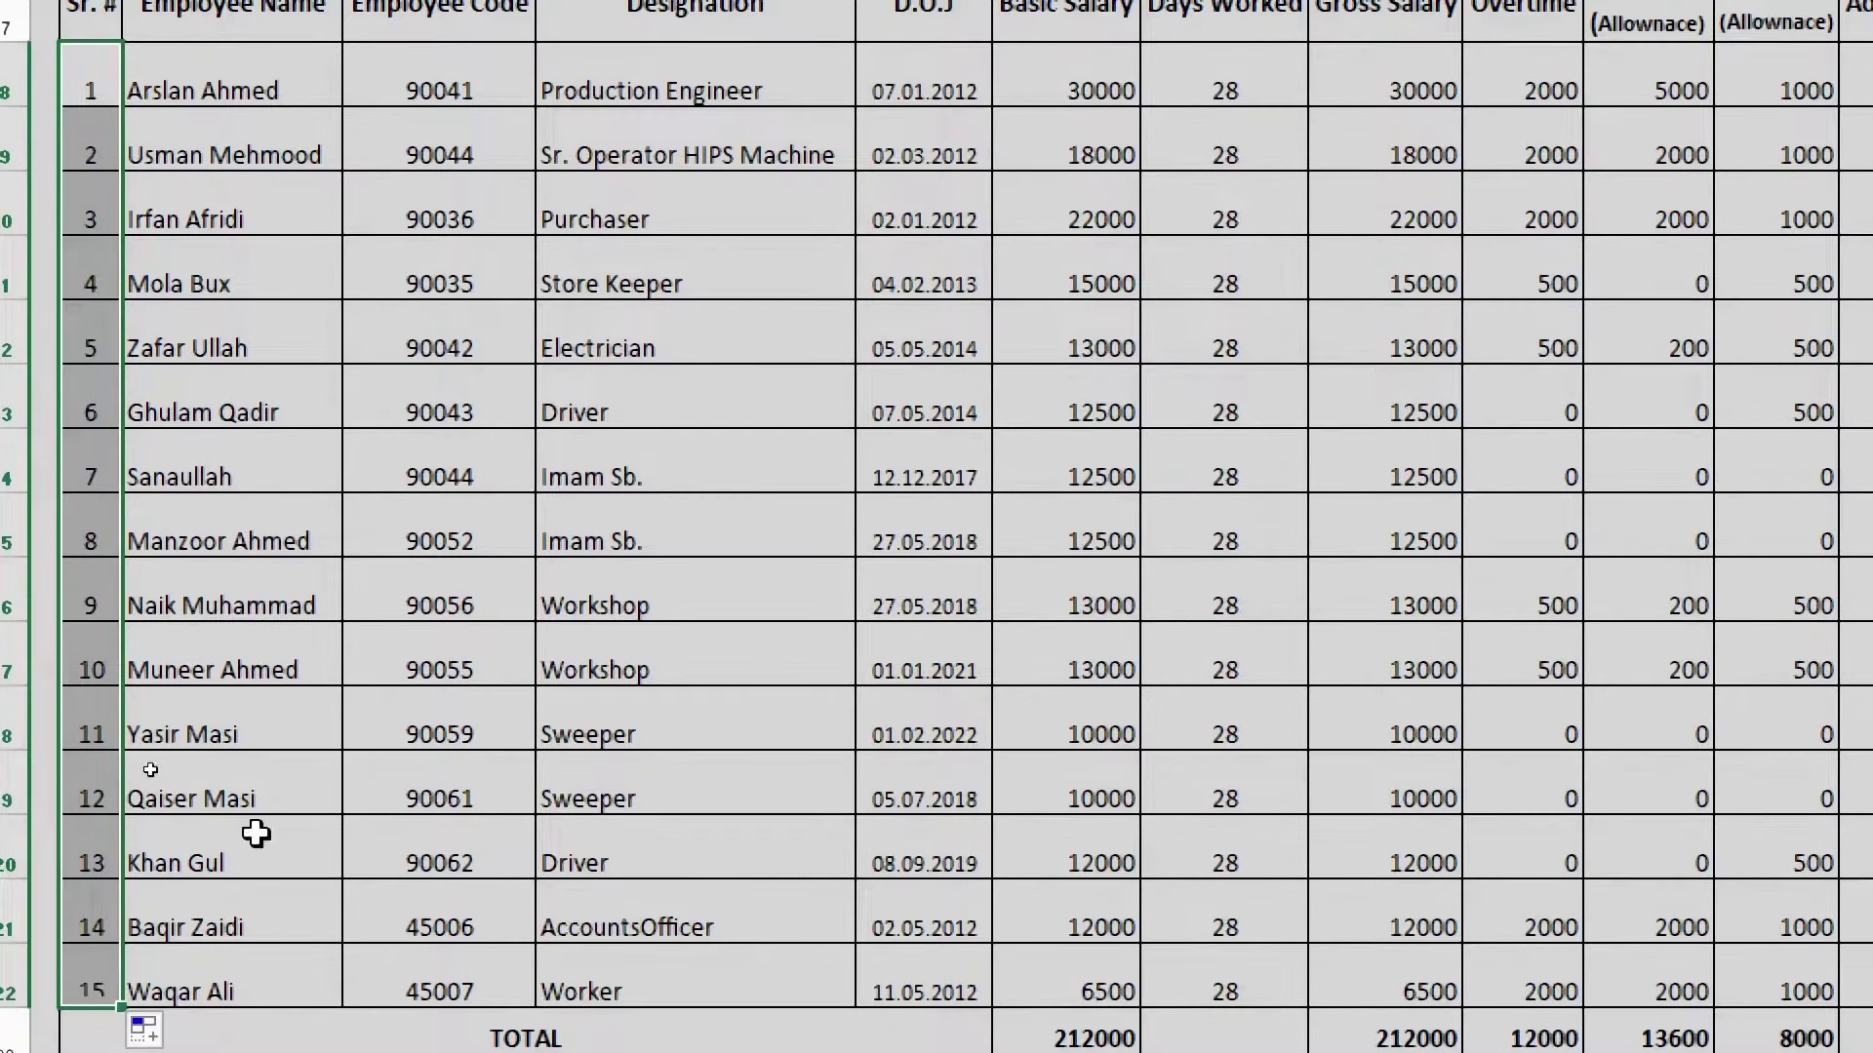
click(491, 515)
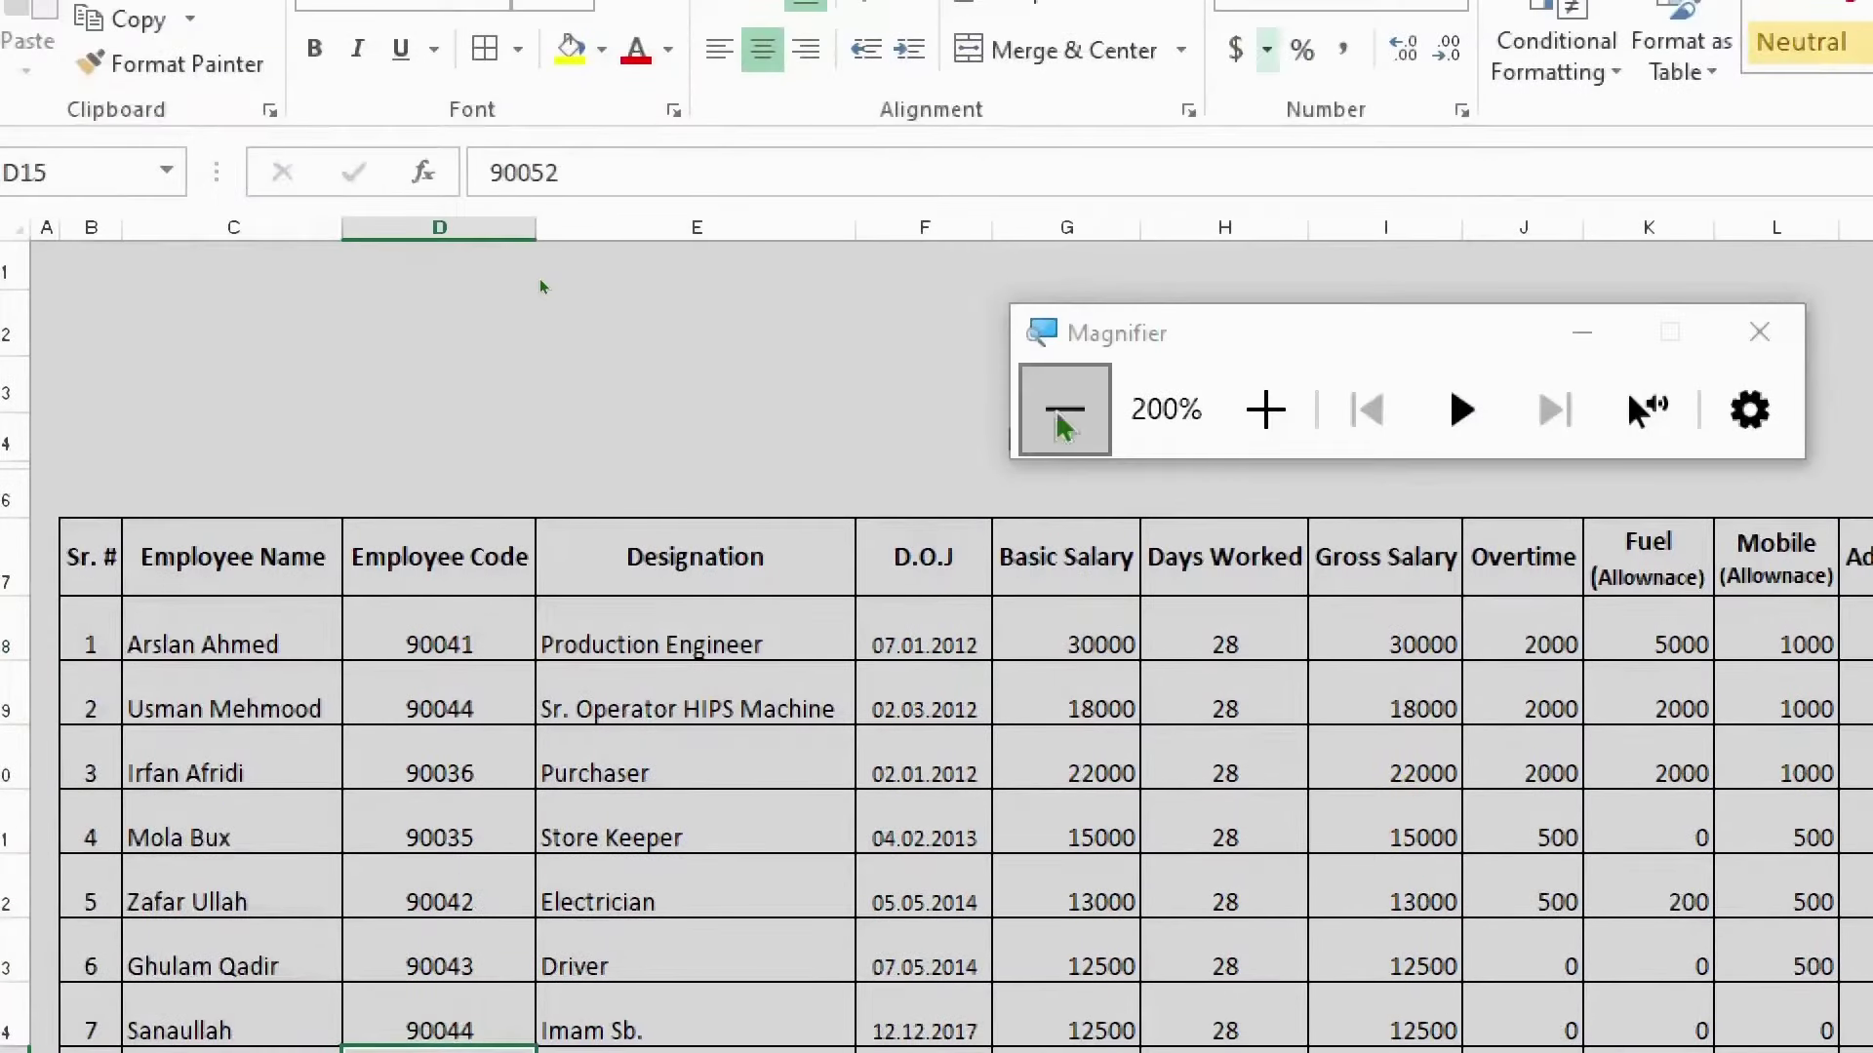
click(1064, 415)
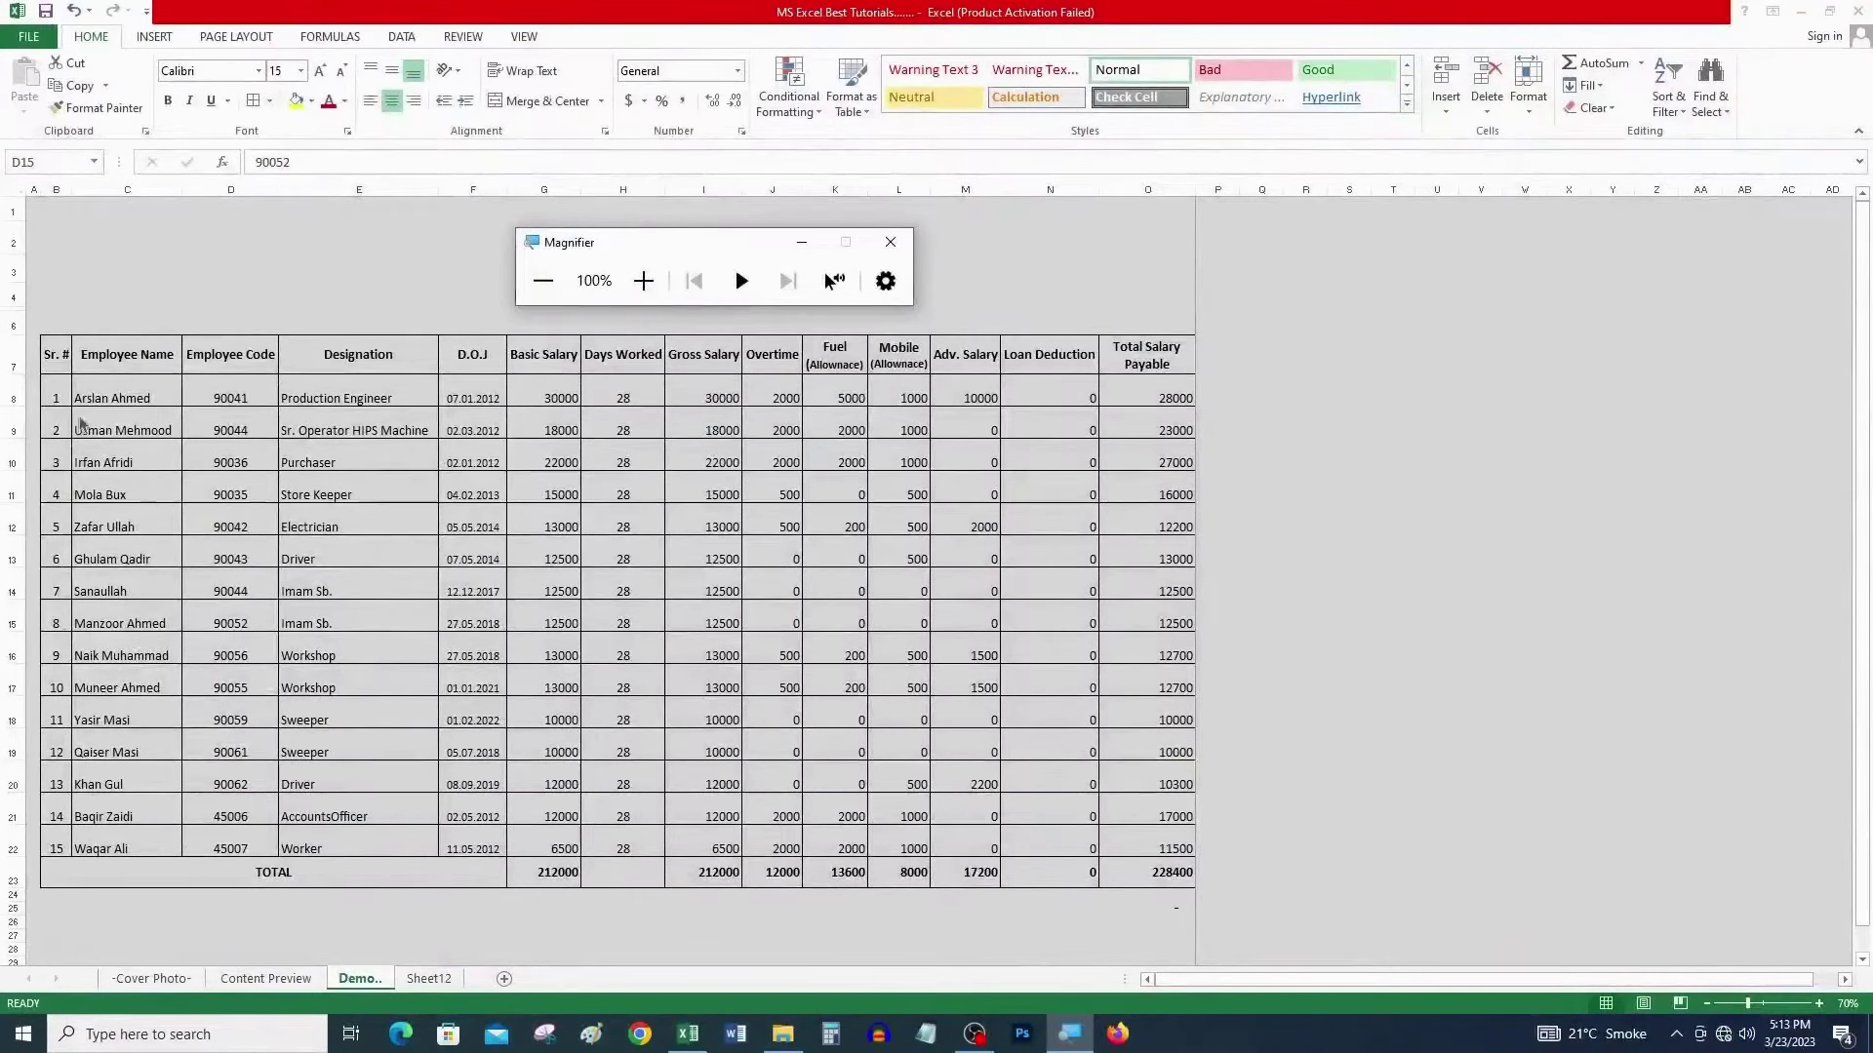
drag(56, 395, 59, 841)
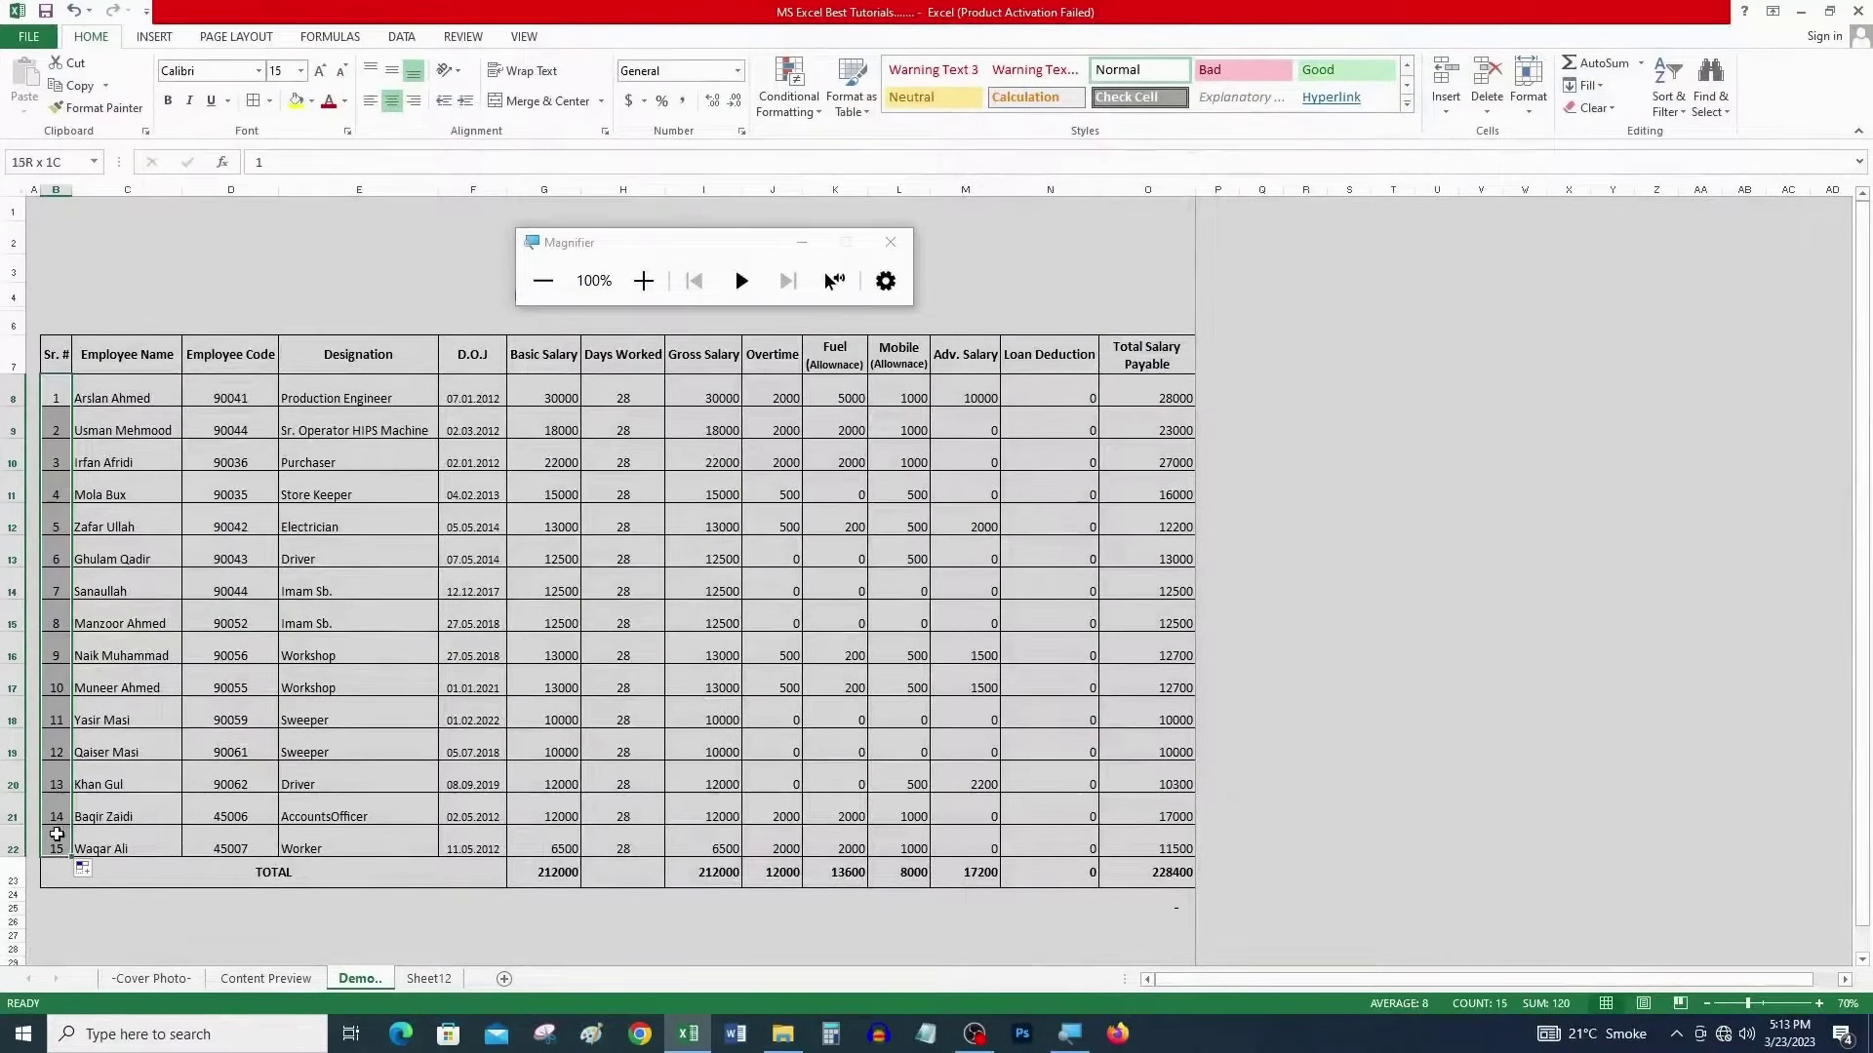
click(146, 495)
- Examine the number format of the amounts from the Basic Salary column to the Total Salary Payable column
click(558, 370)
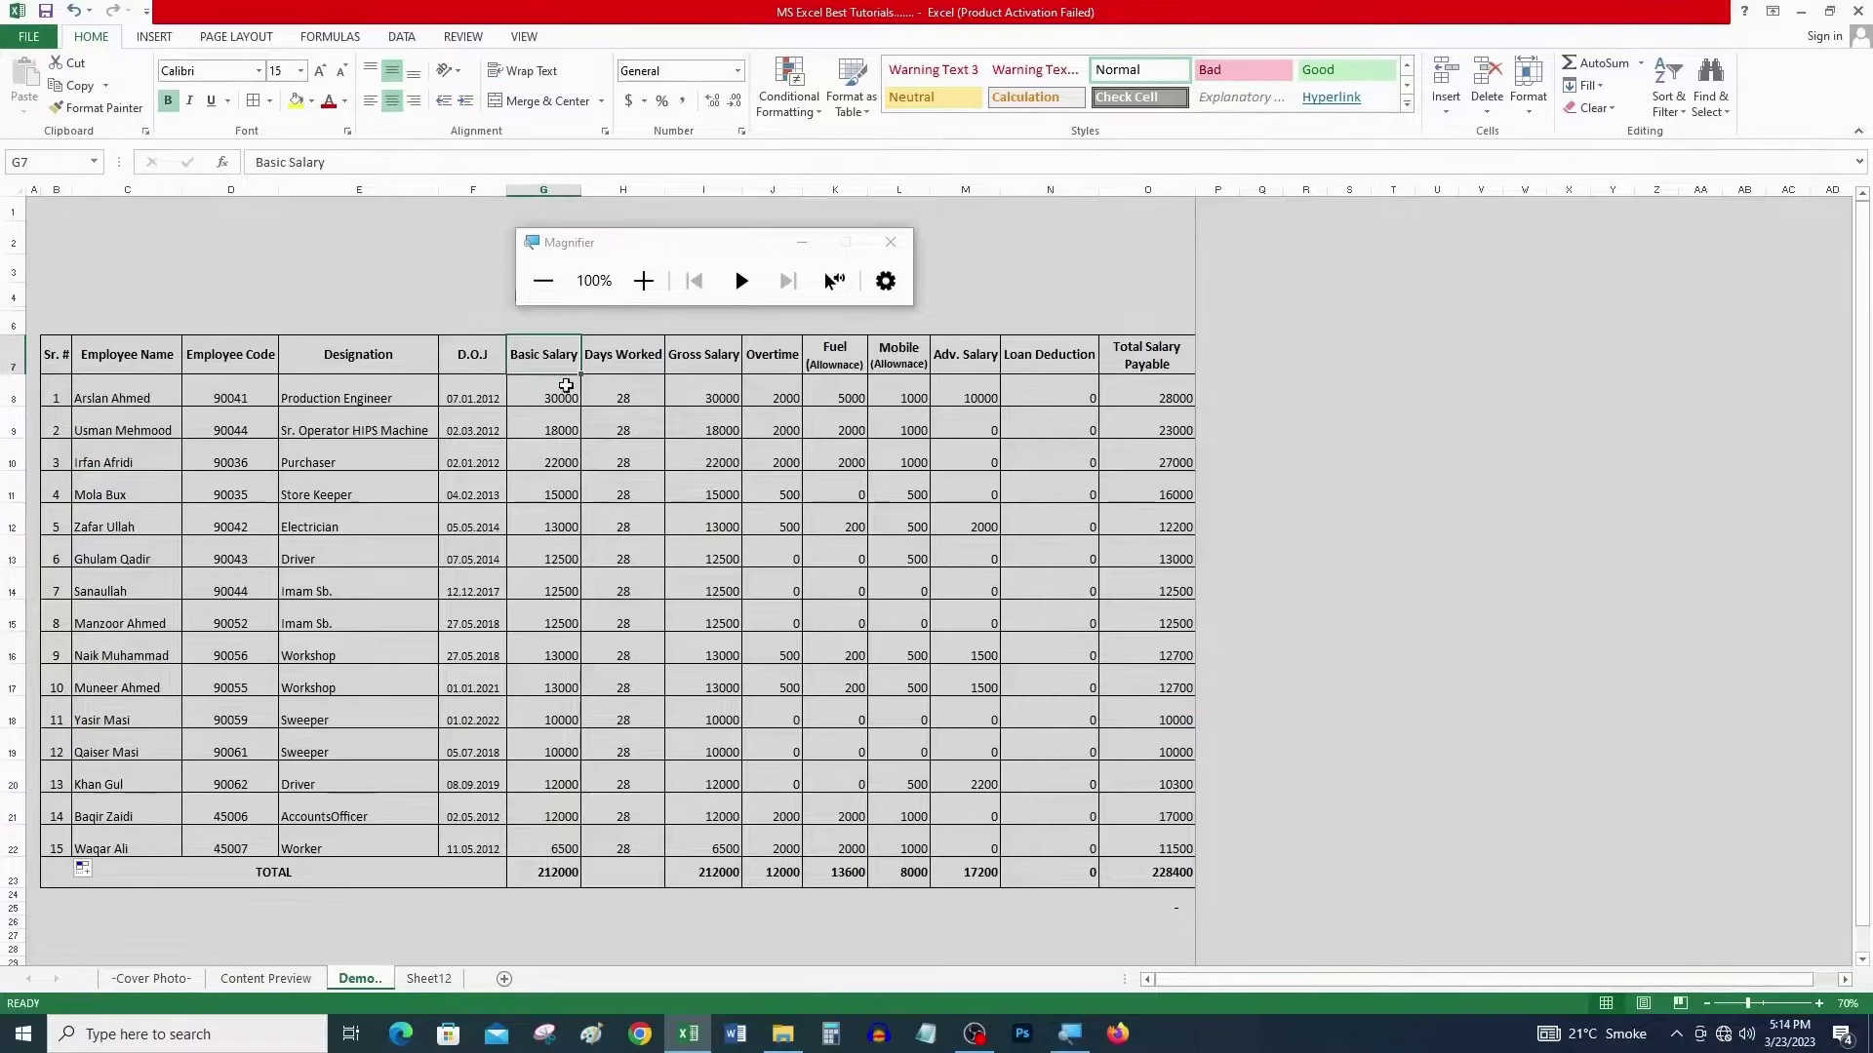
drag(564, 387, 777, 829)
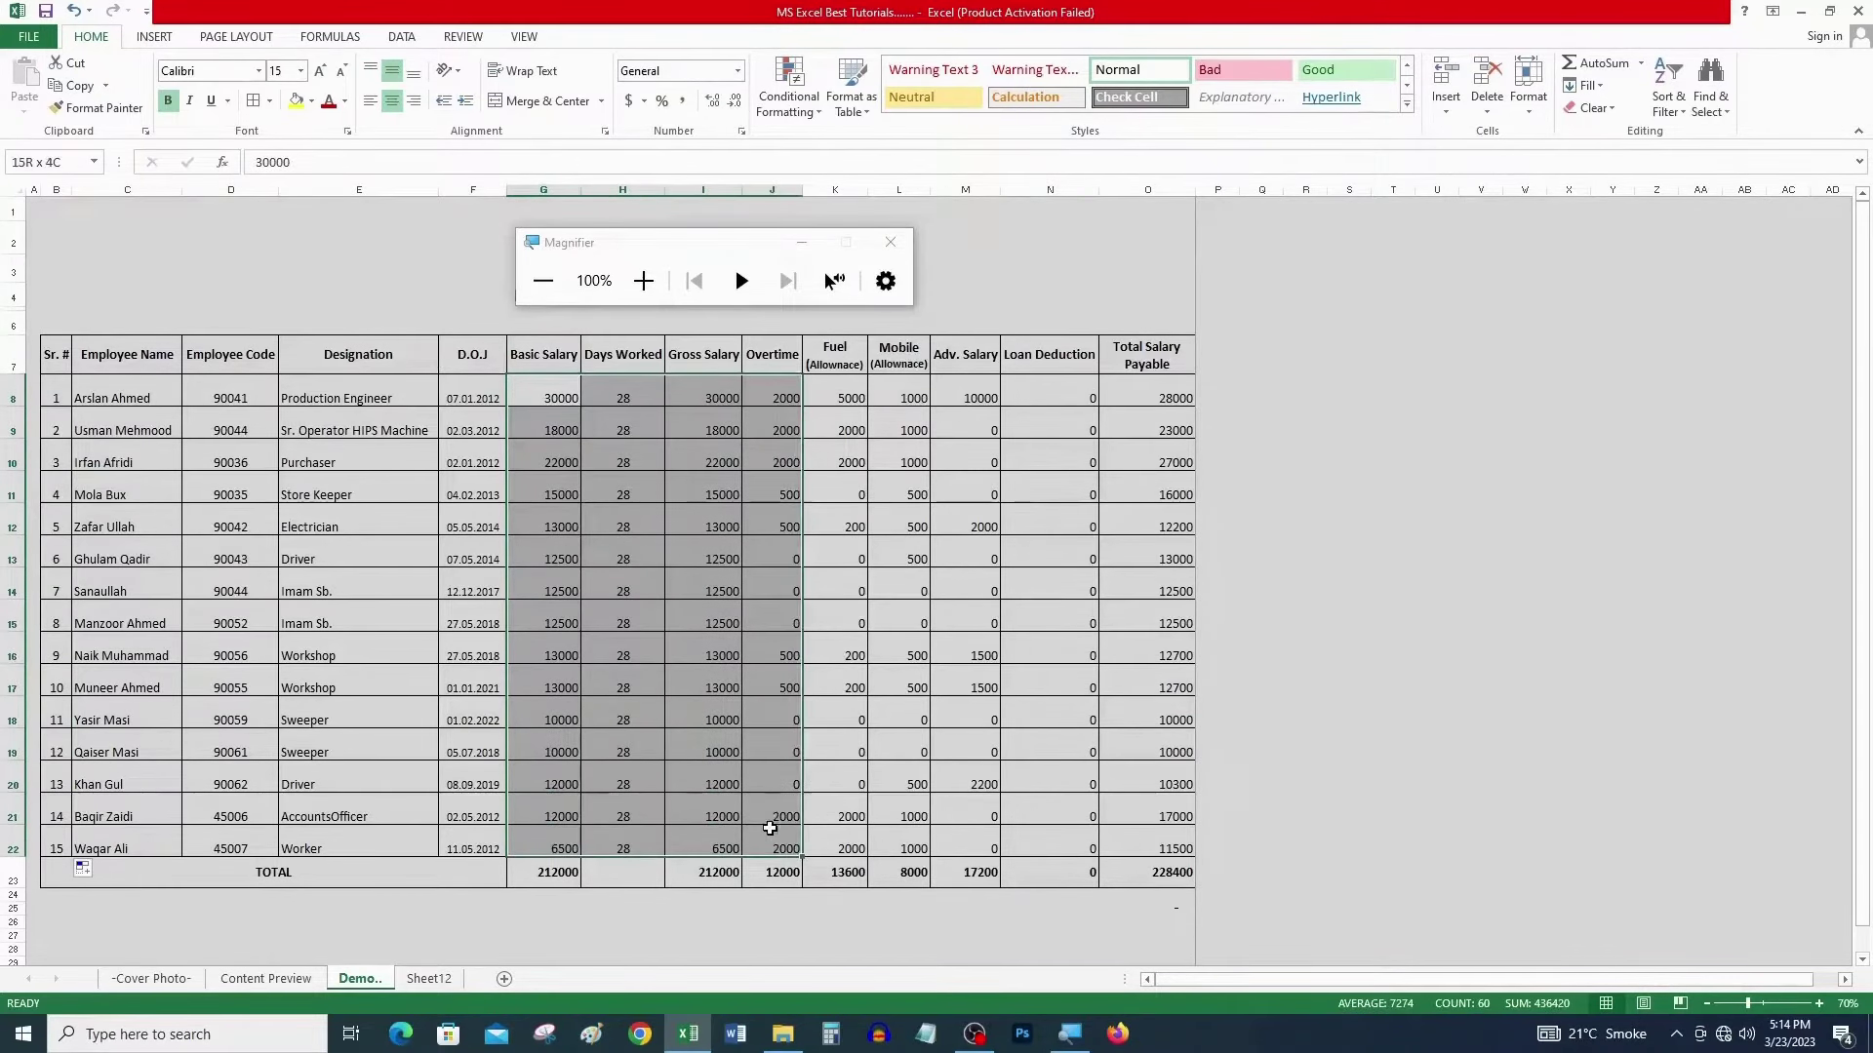
click(560, 407)
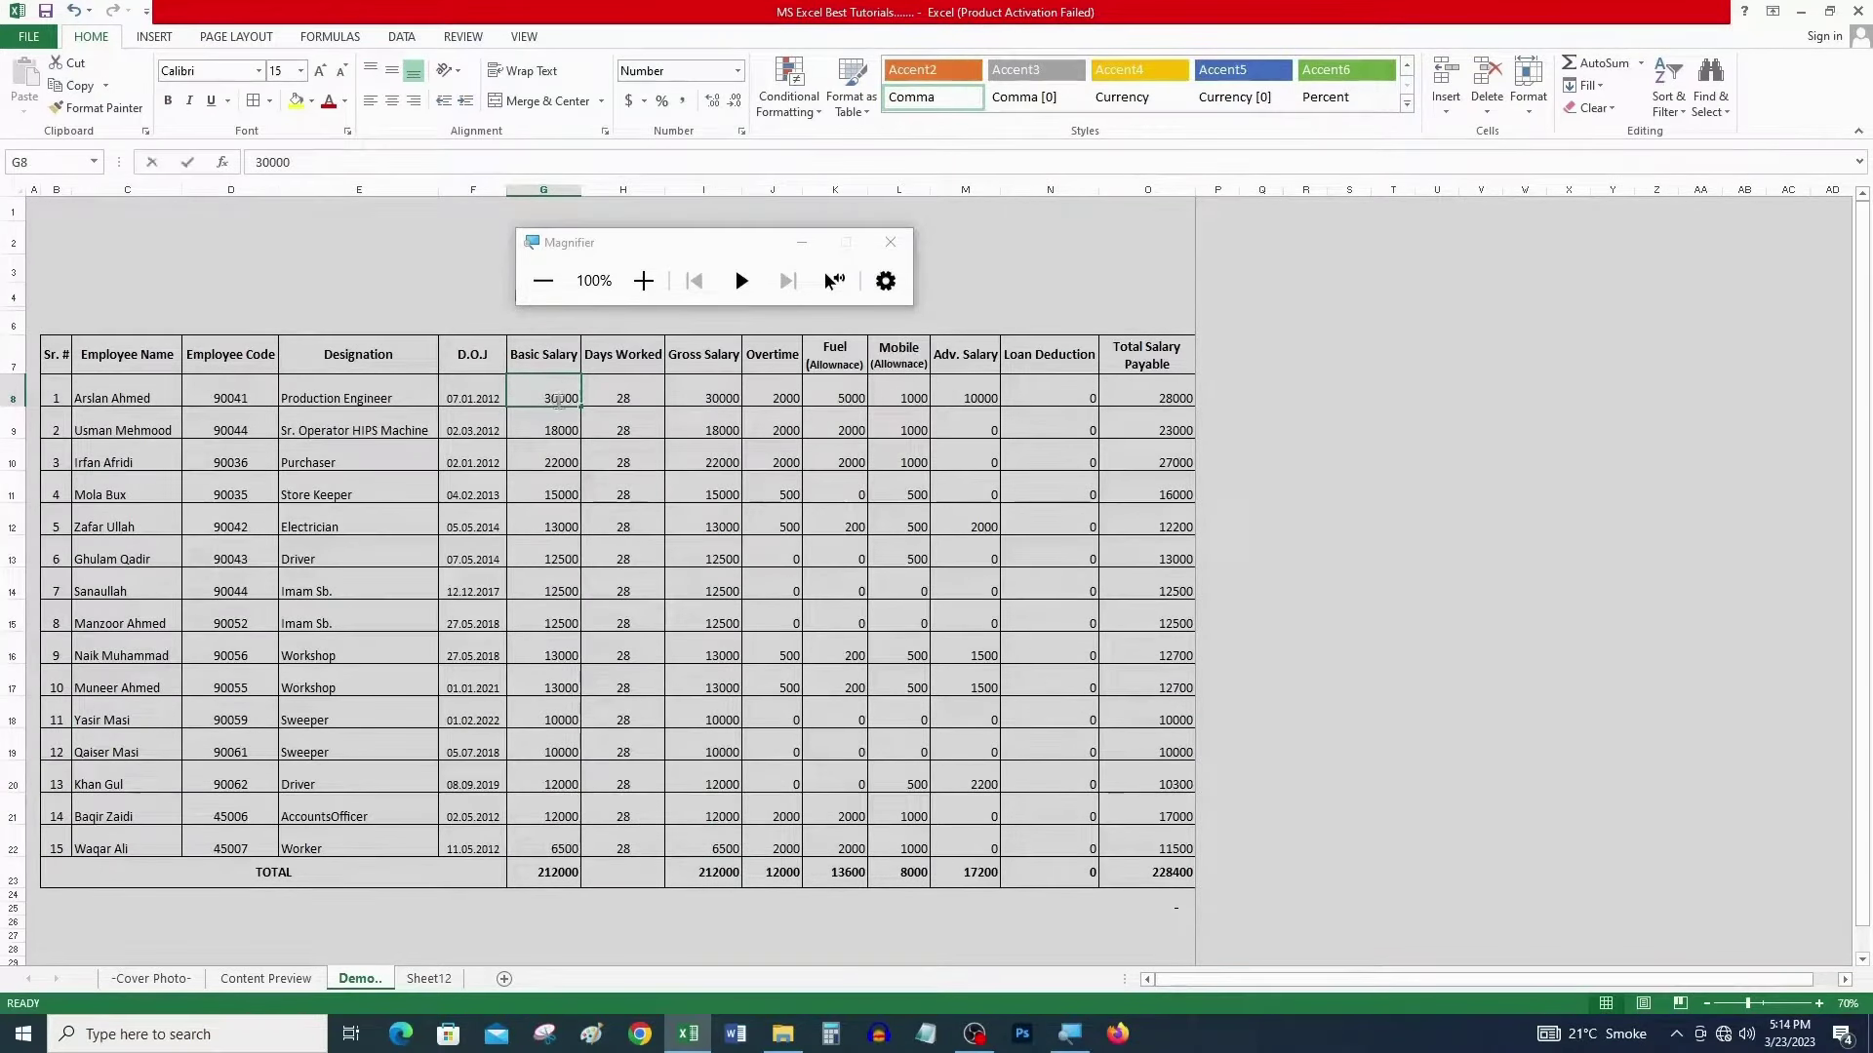
double_click(558, 400)
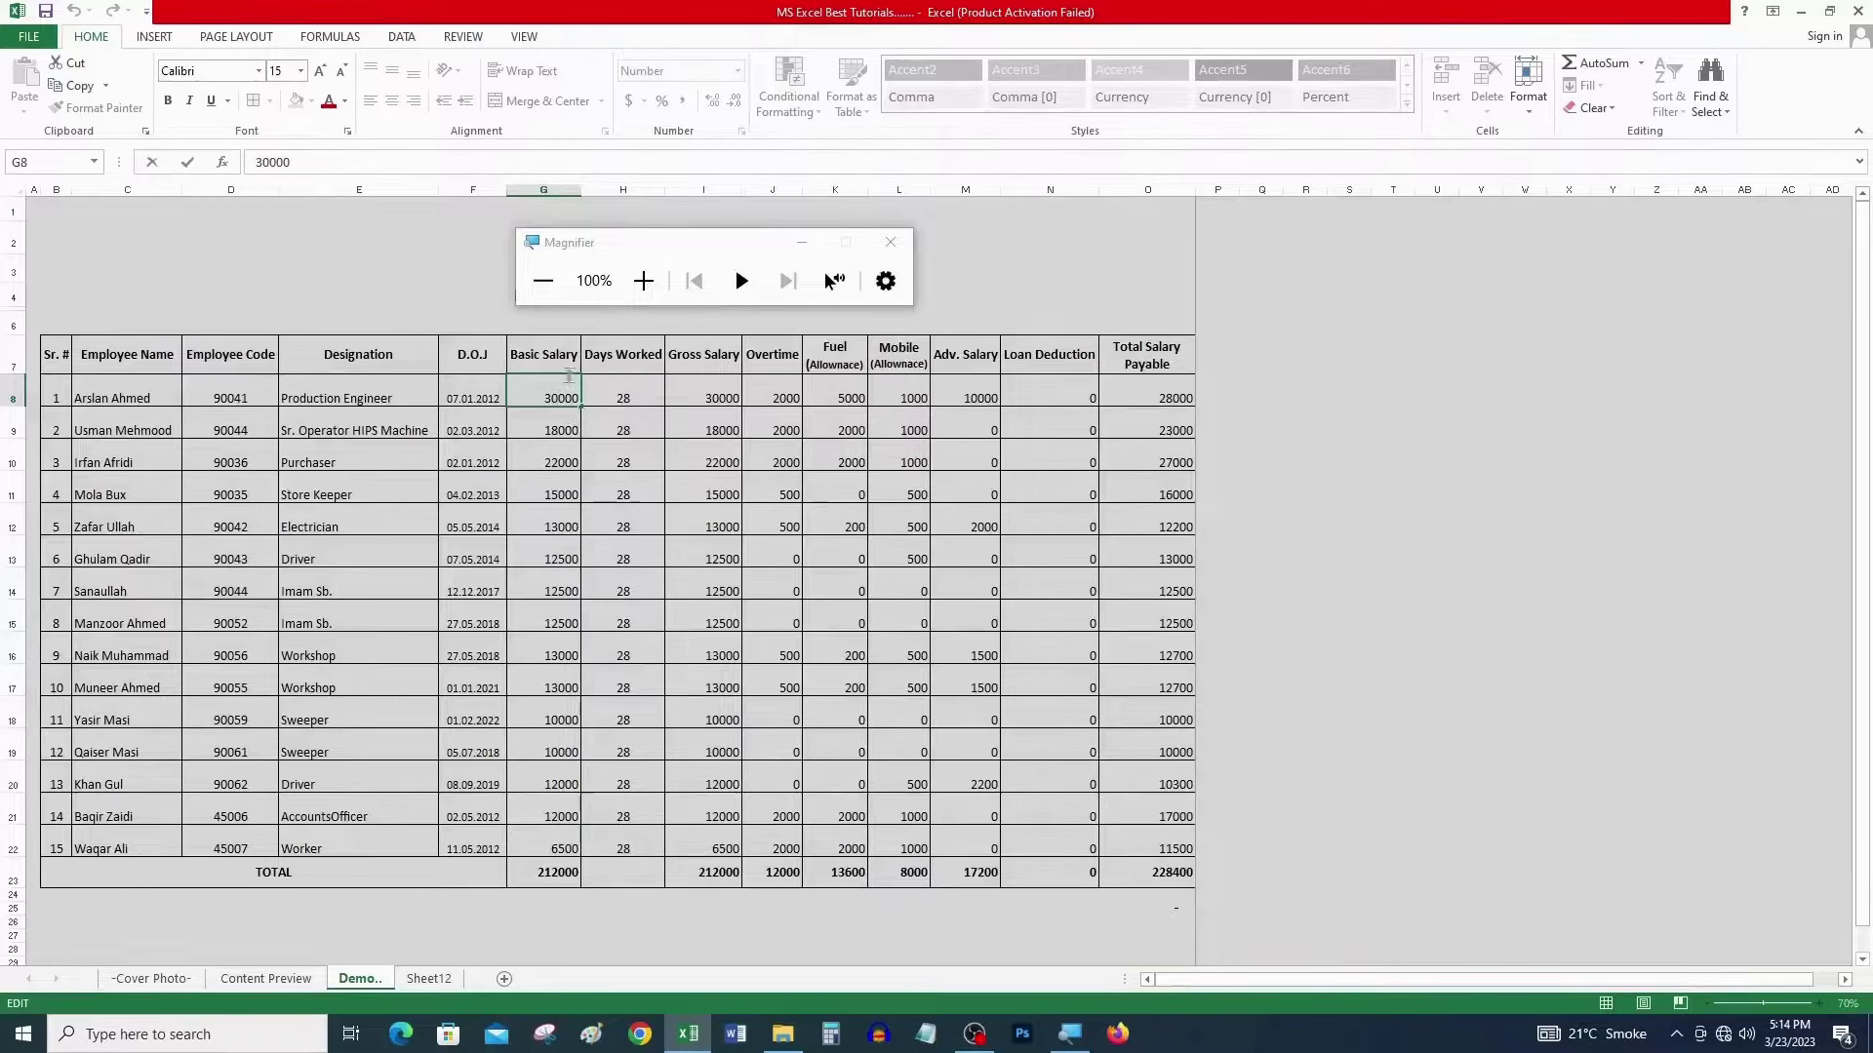
click(550, 437)
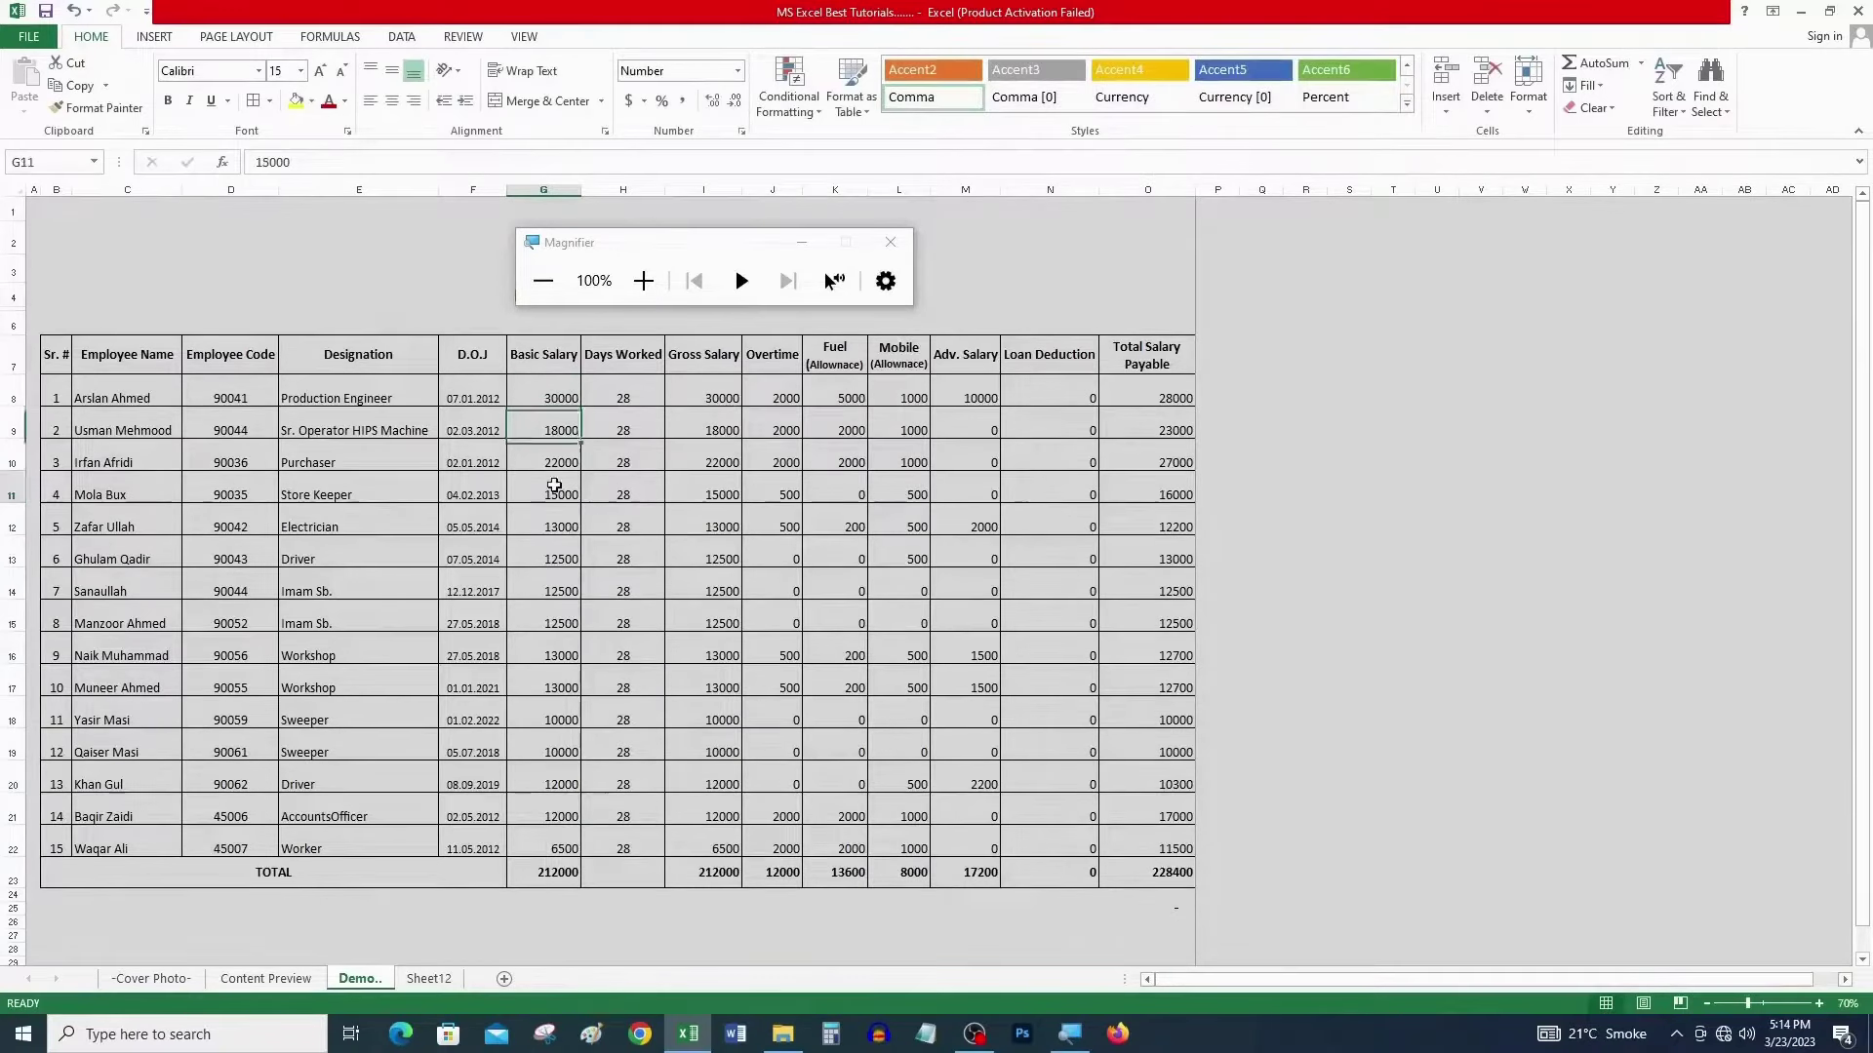
click(553, 486)
click(555, 562)
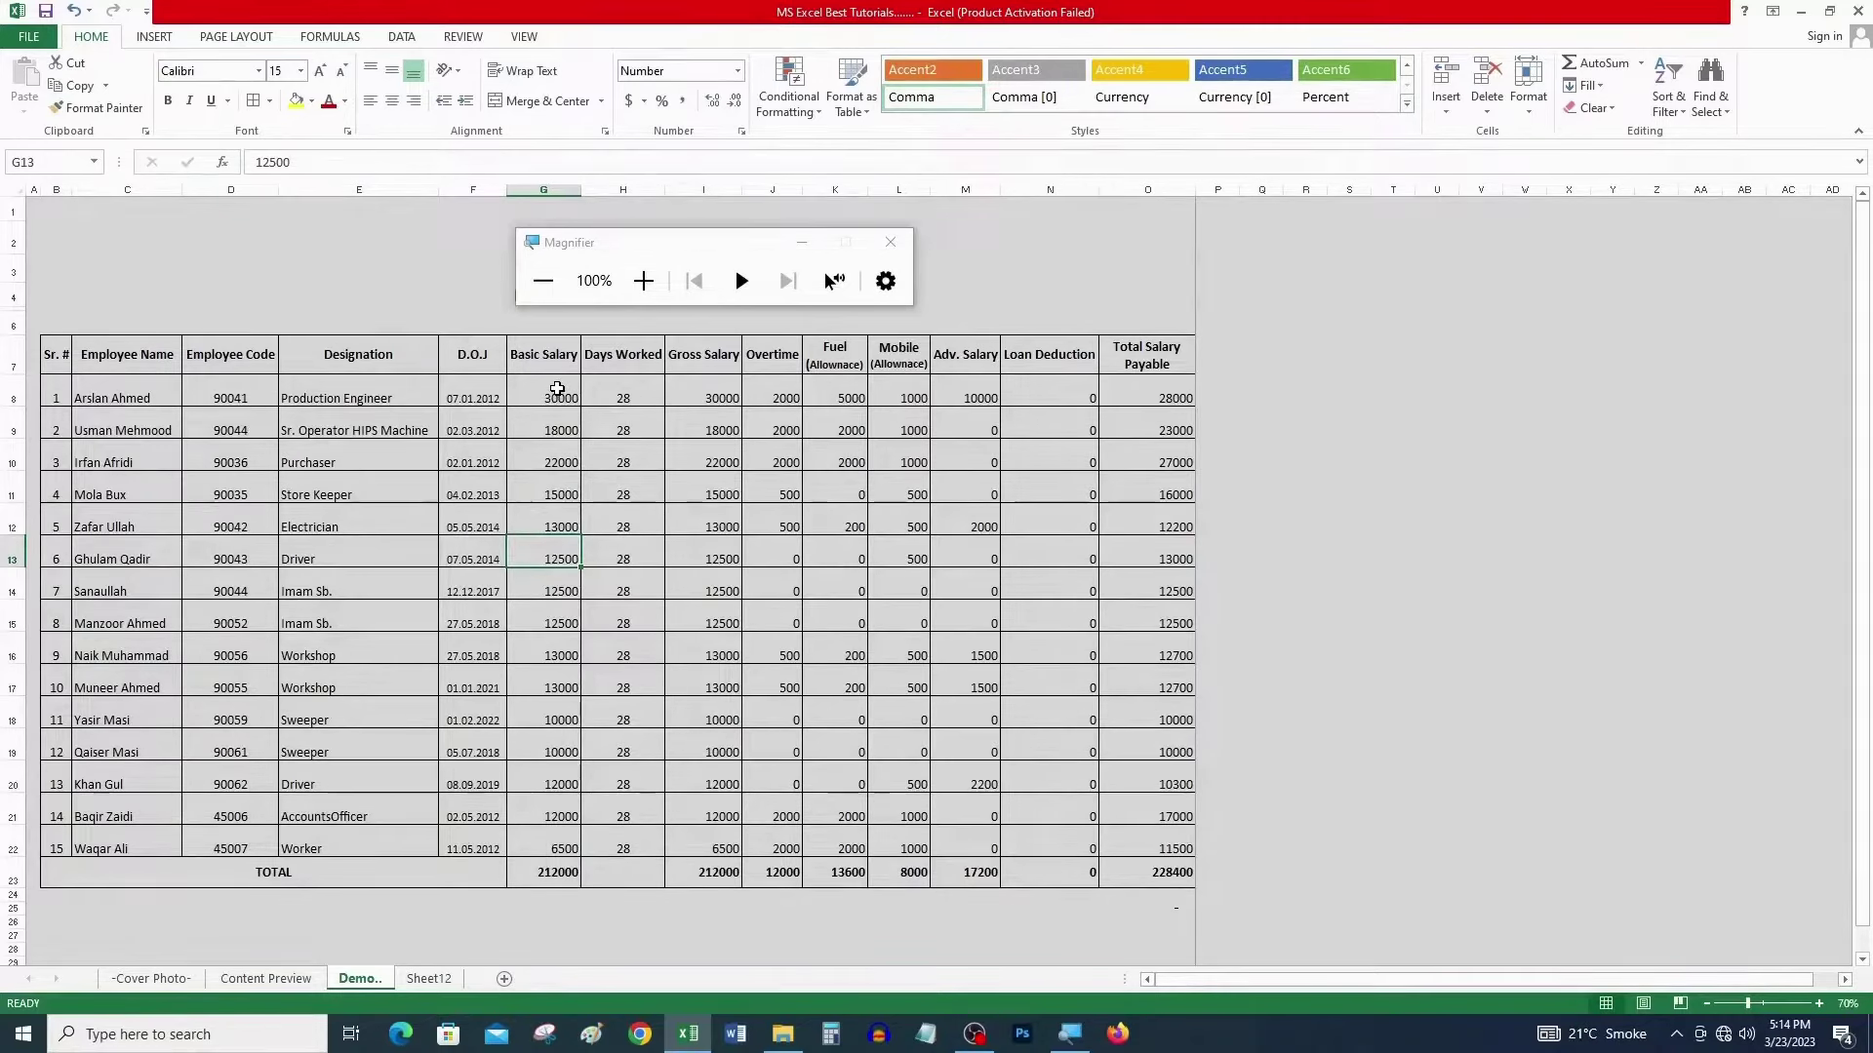
drag(557, 389, 1151, 841)
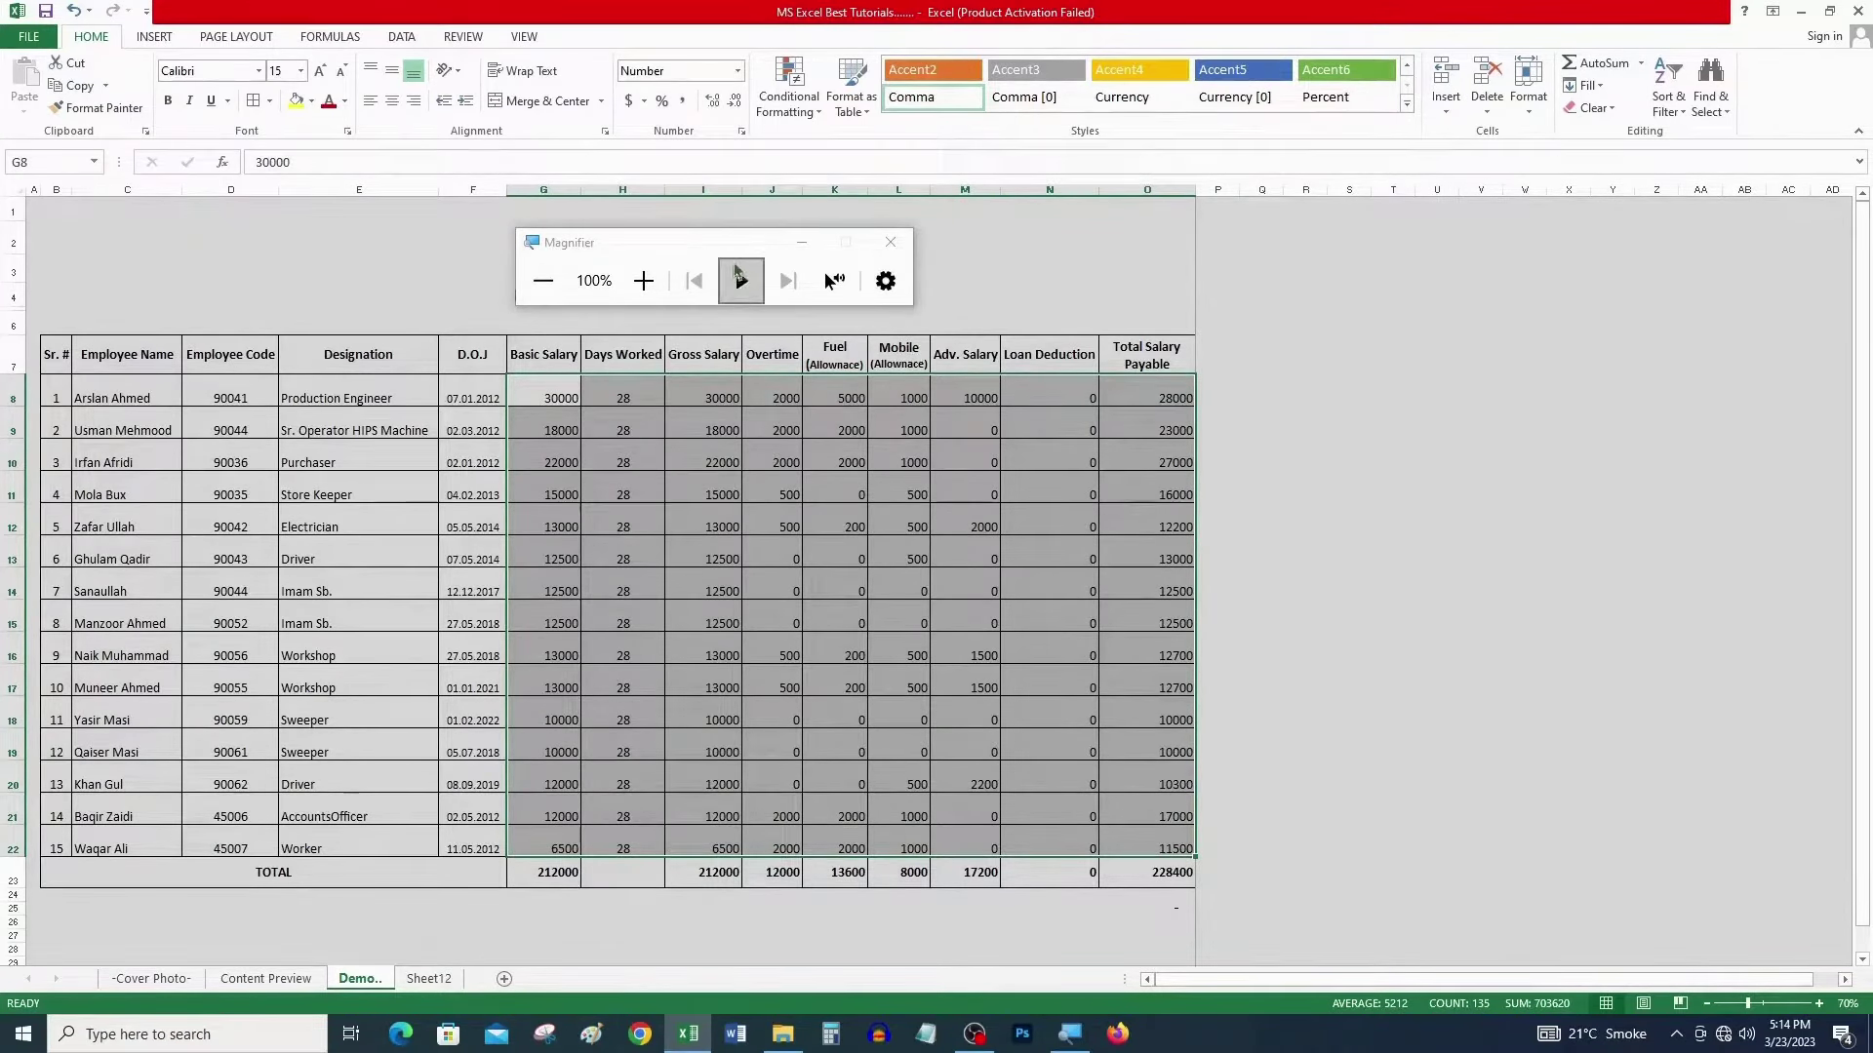
- Apply the comma number format without decimals to the Basic Salary column, including its total (G8:G23)
drag(731, 242, 1704, 230)
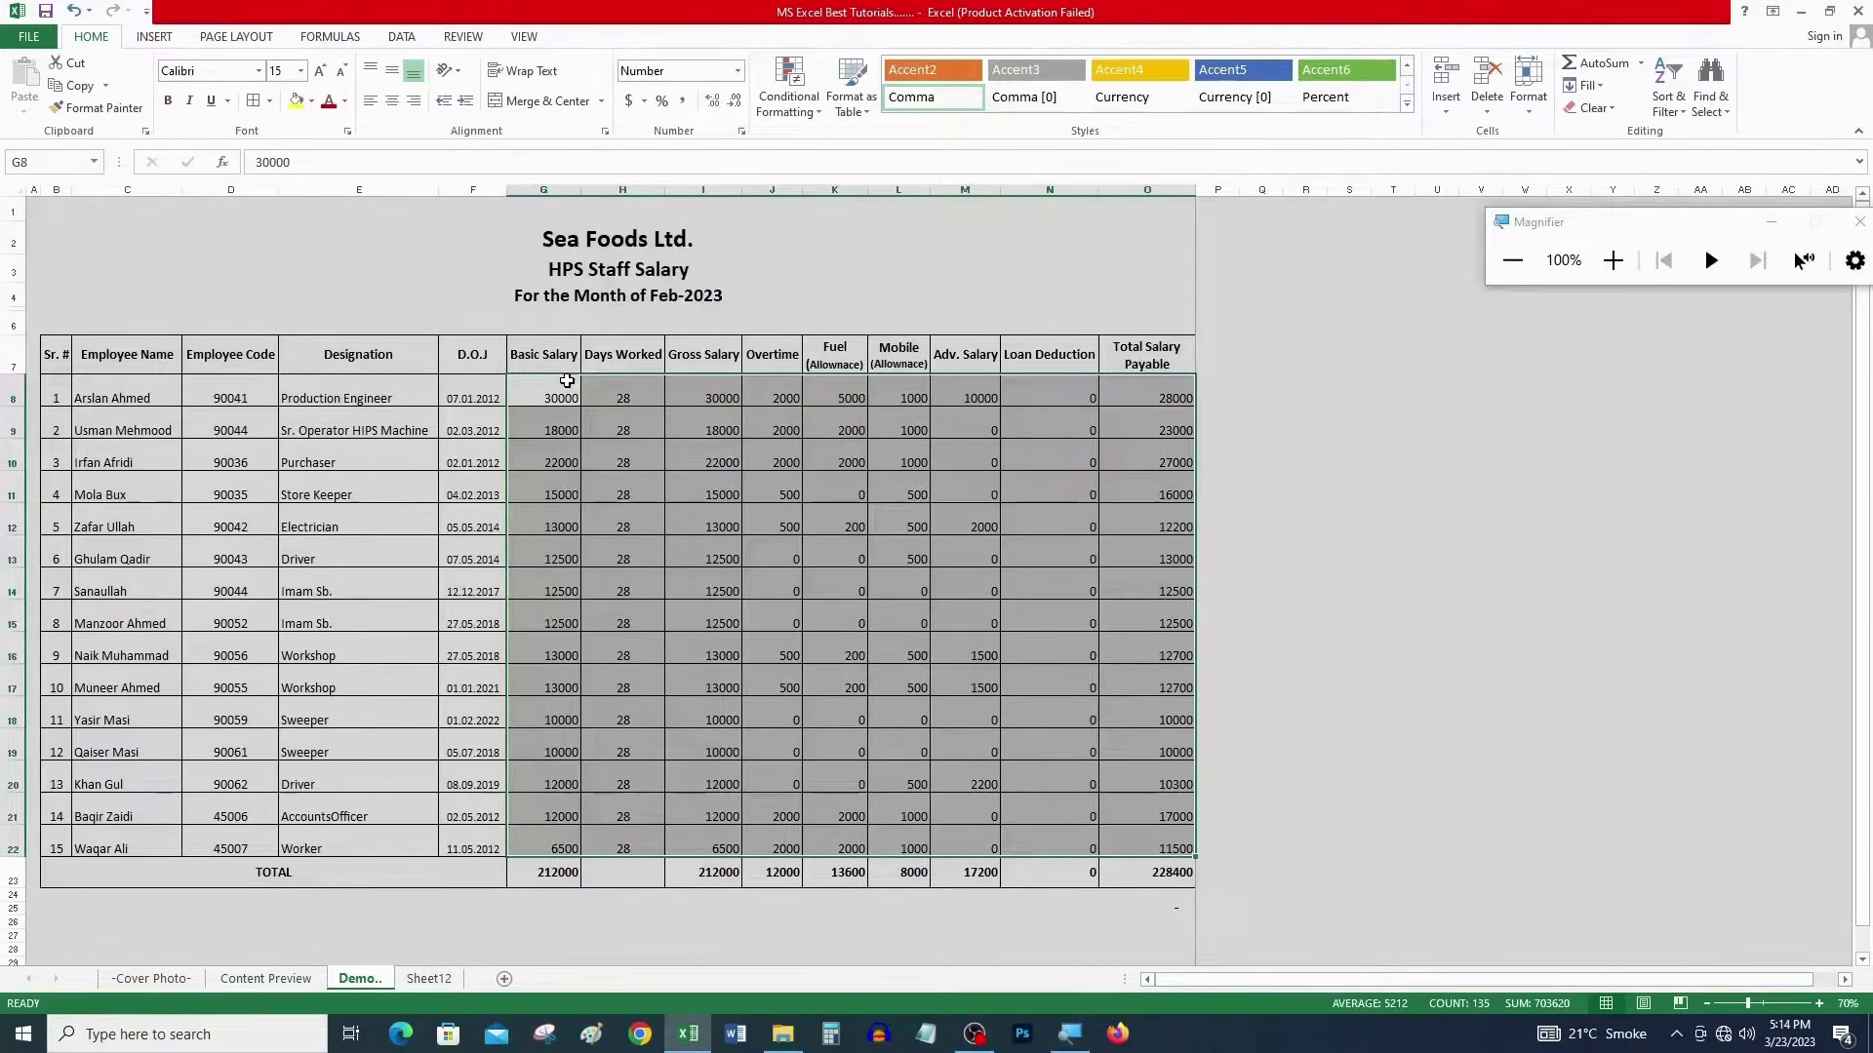
drag(558, 392, 532, 873)
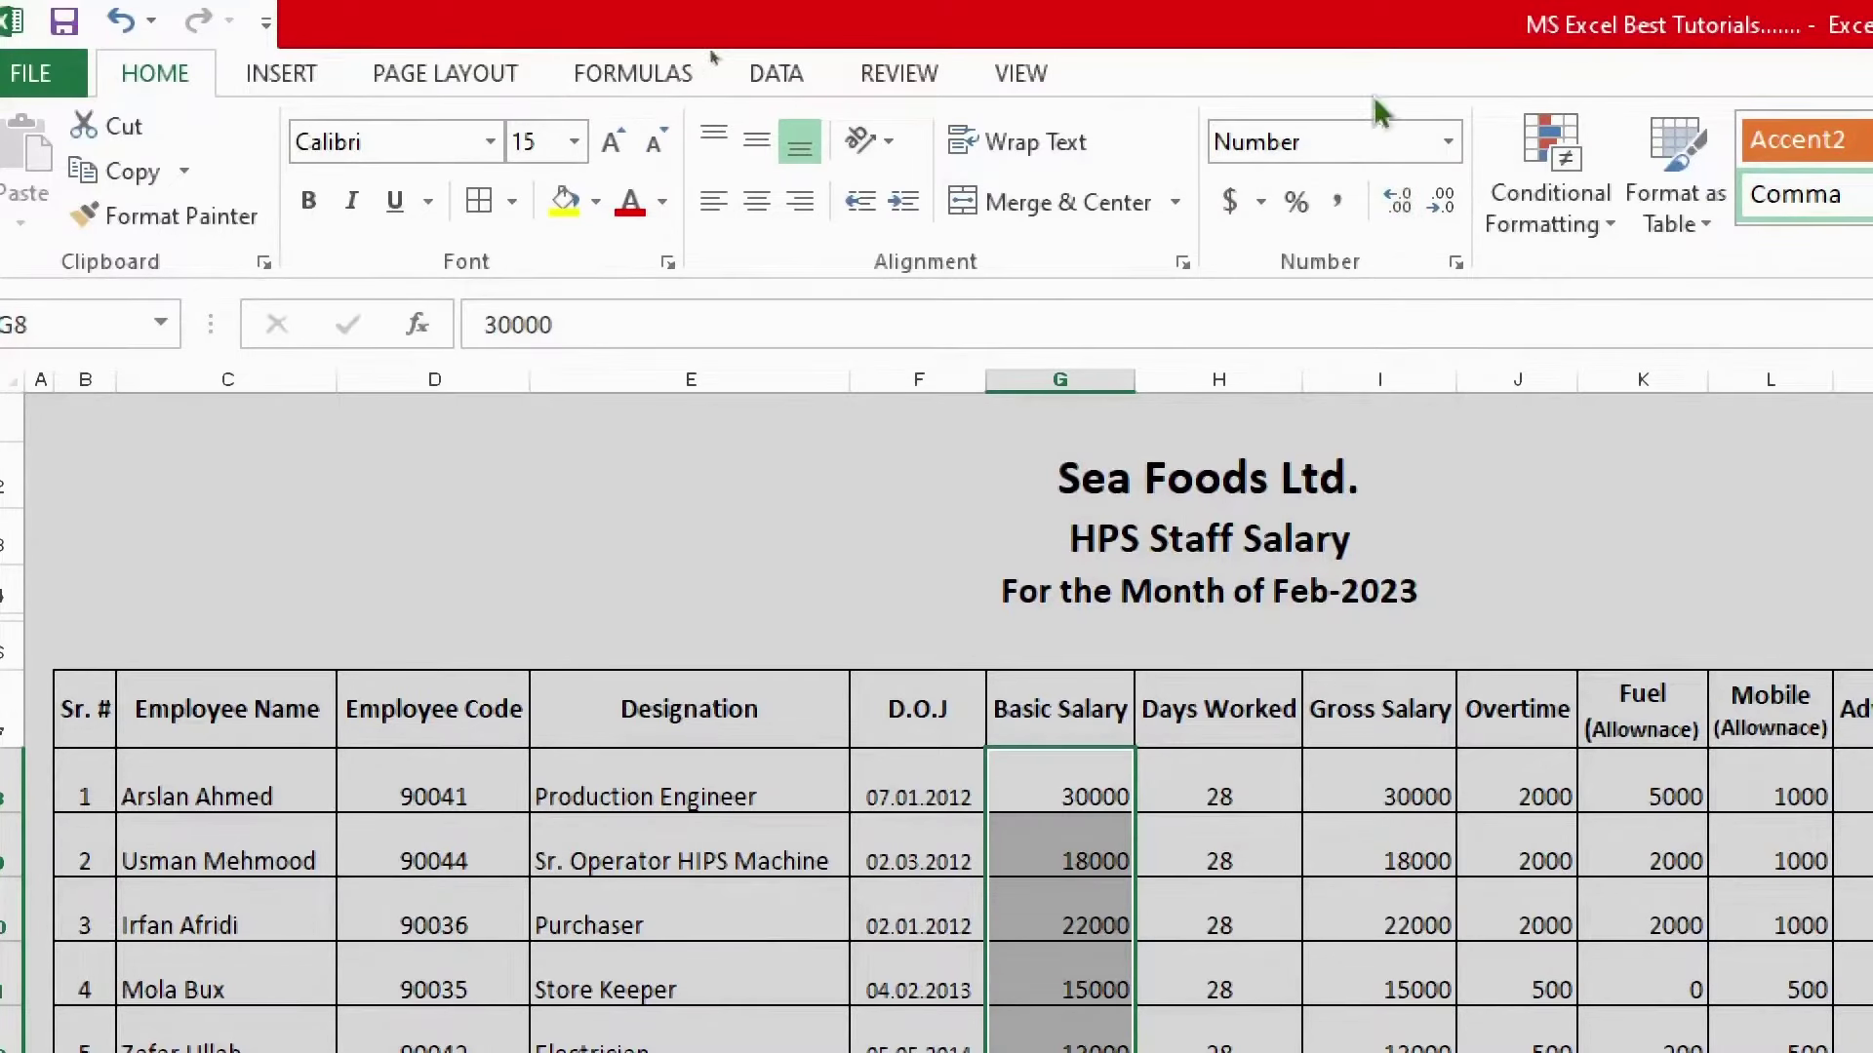
click(1340, 205)
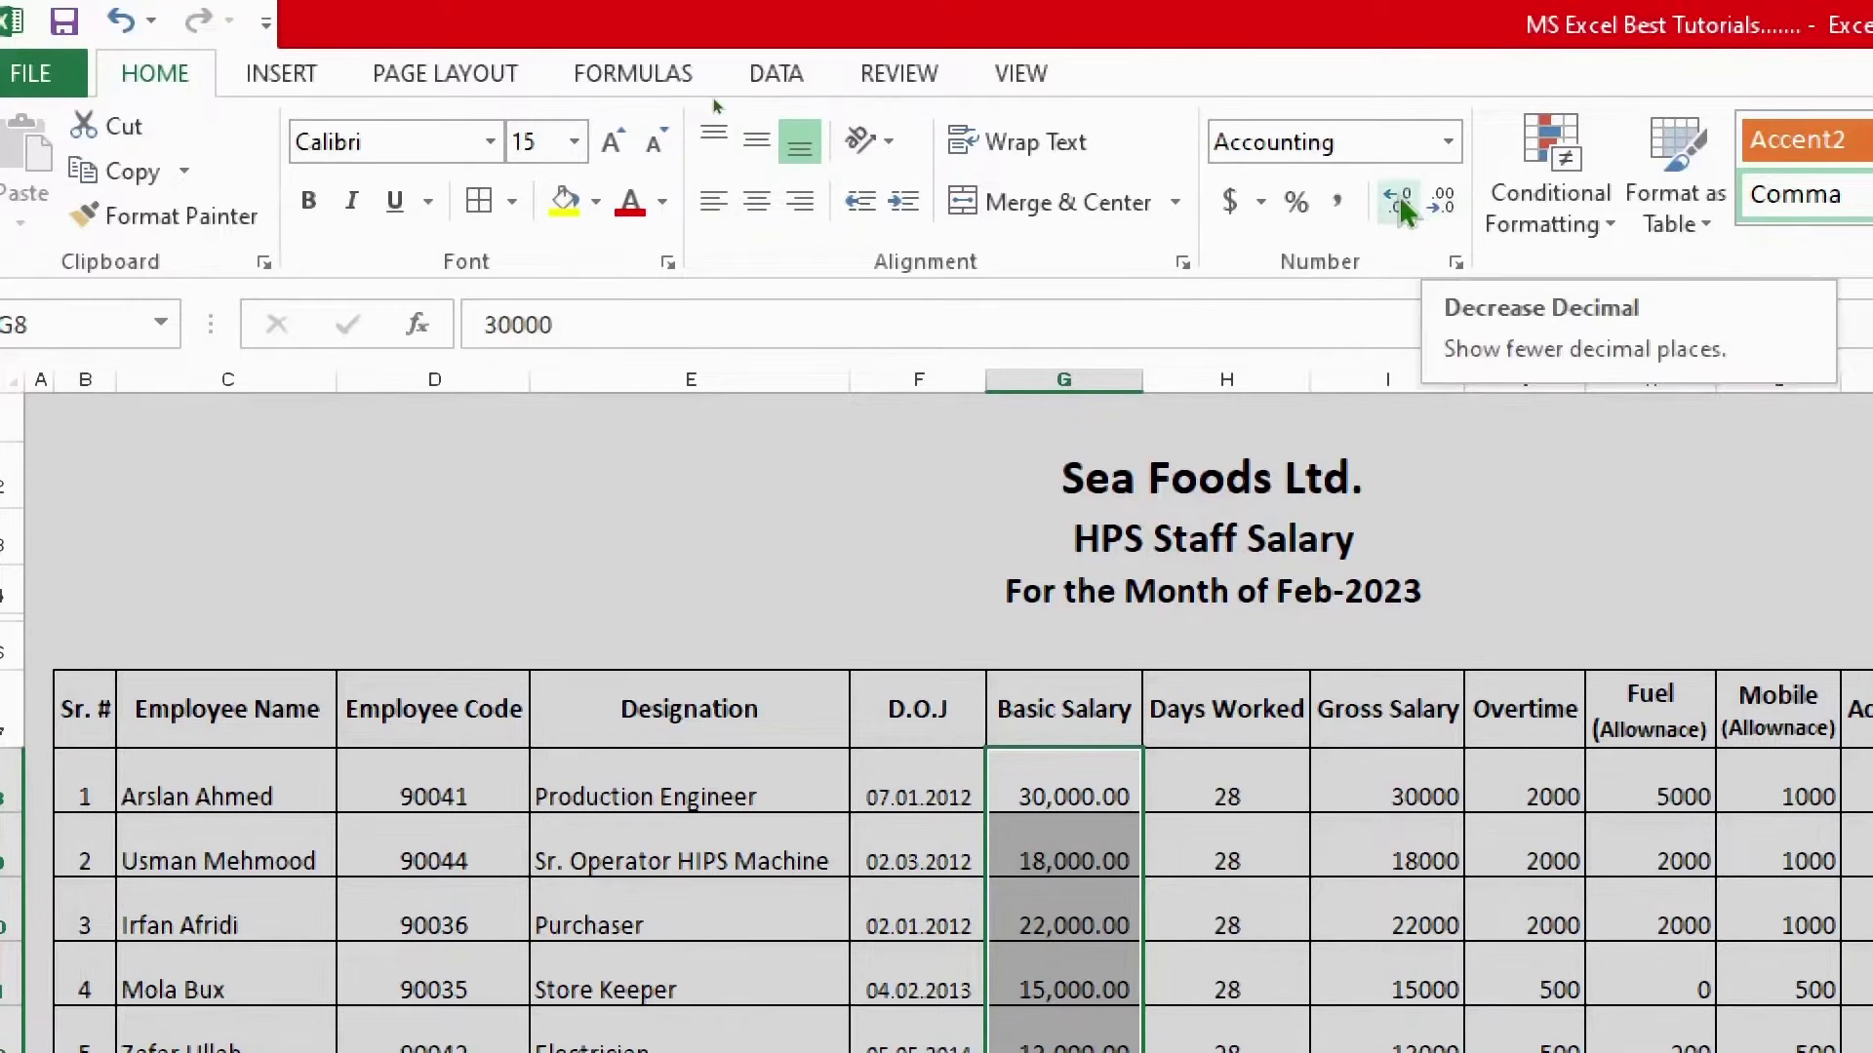
click(1446, 202)
click(1445, 202)
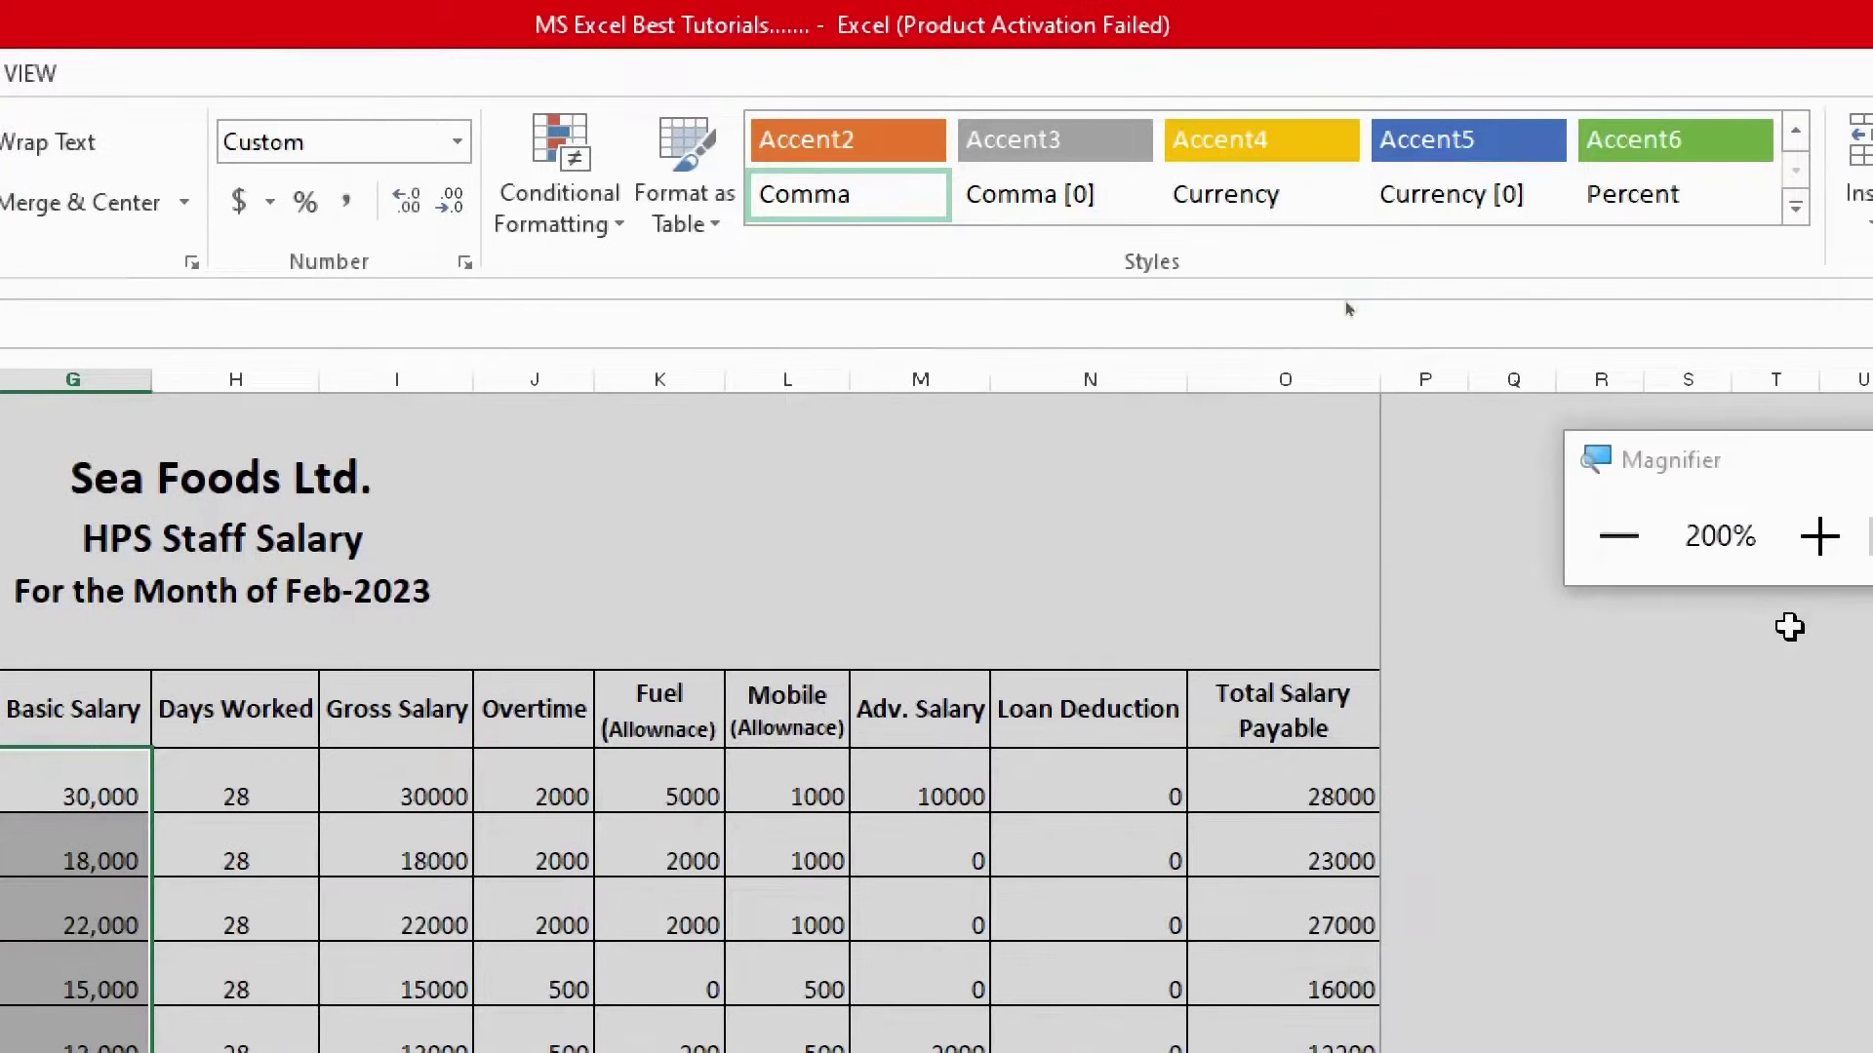
click(1613, 534)
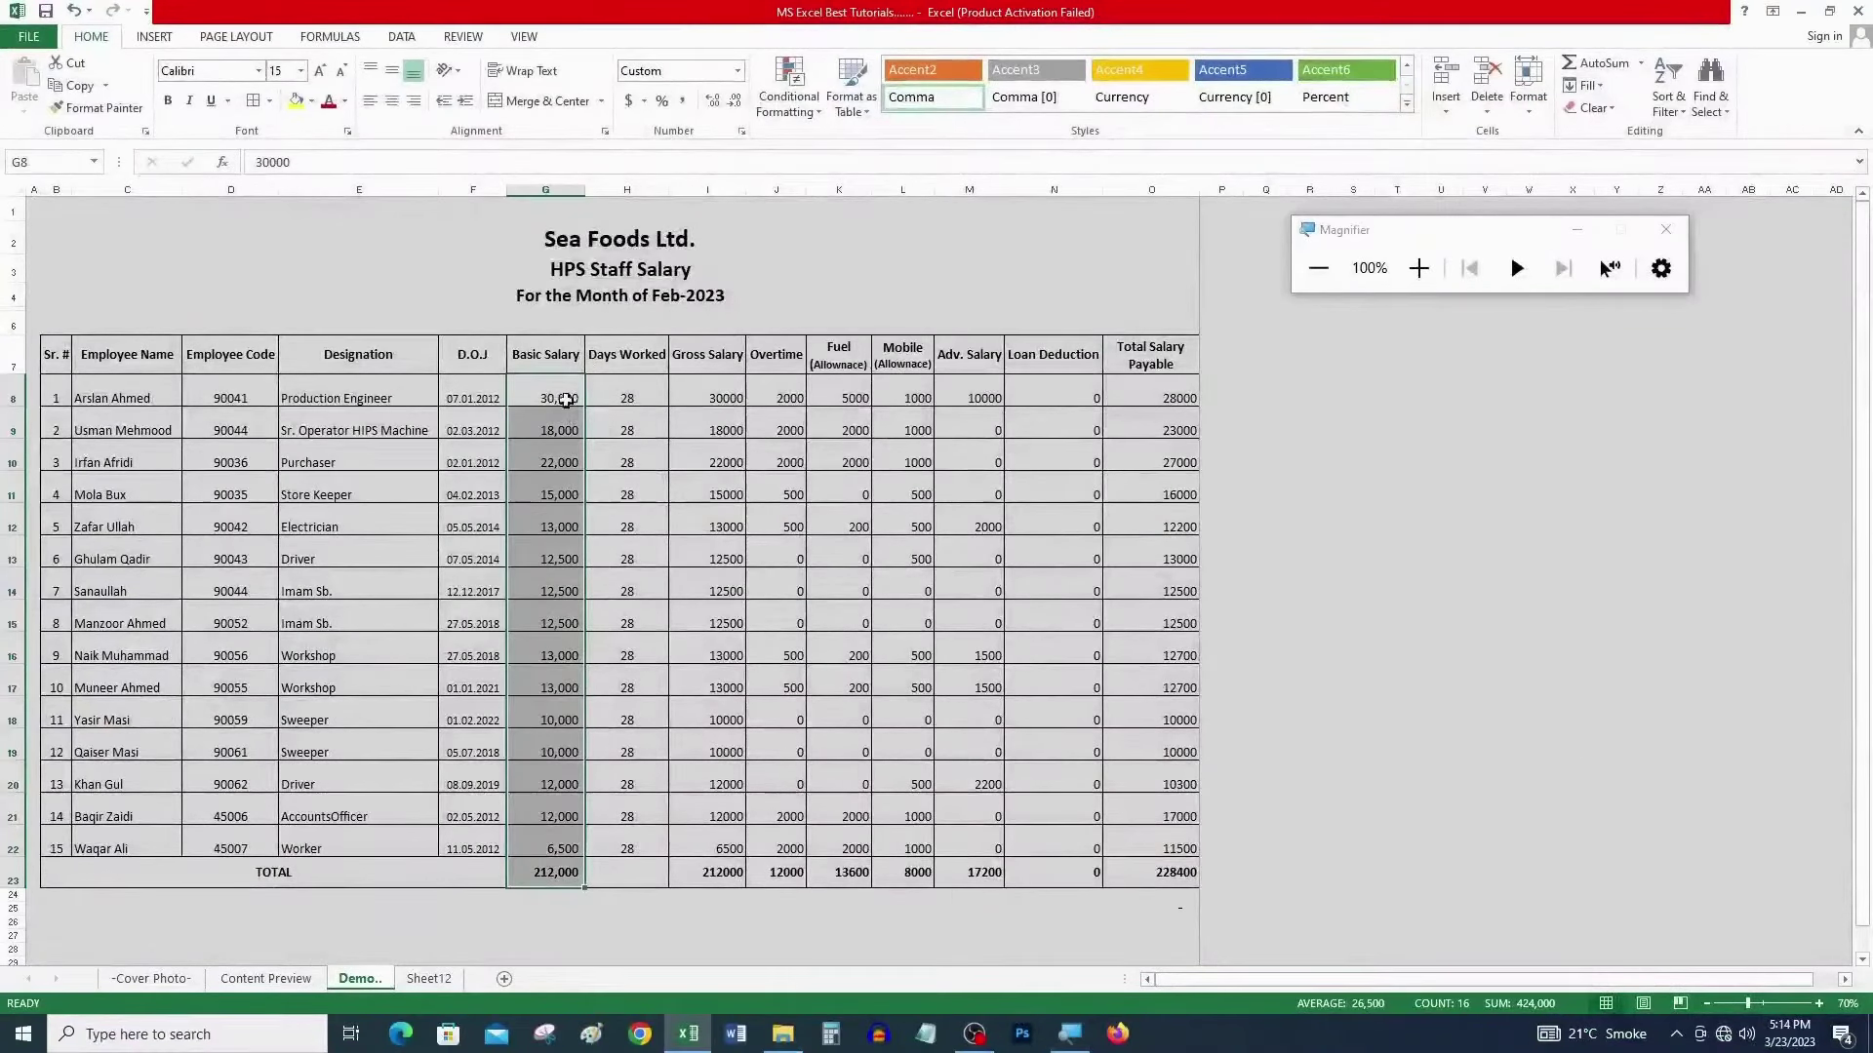
drag(558, 430, 578, 875)
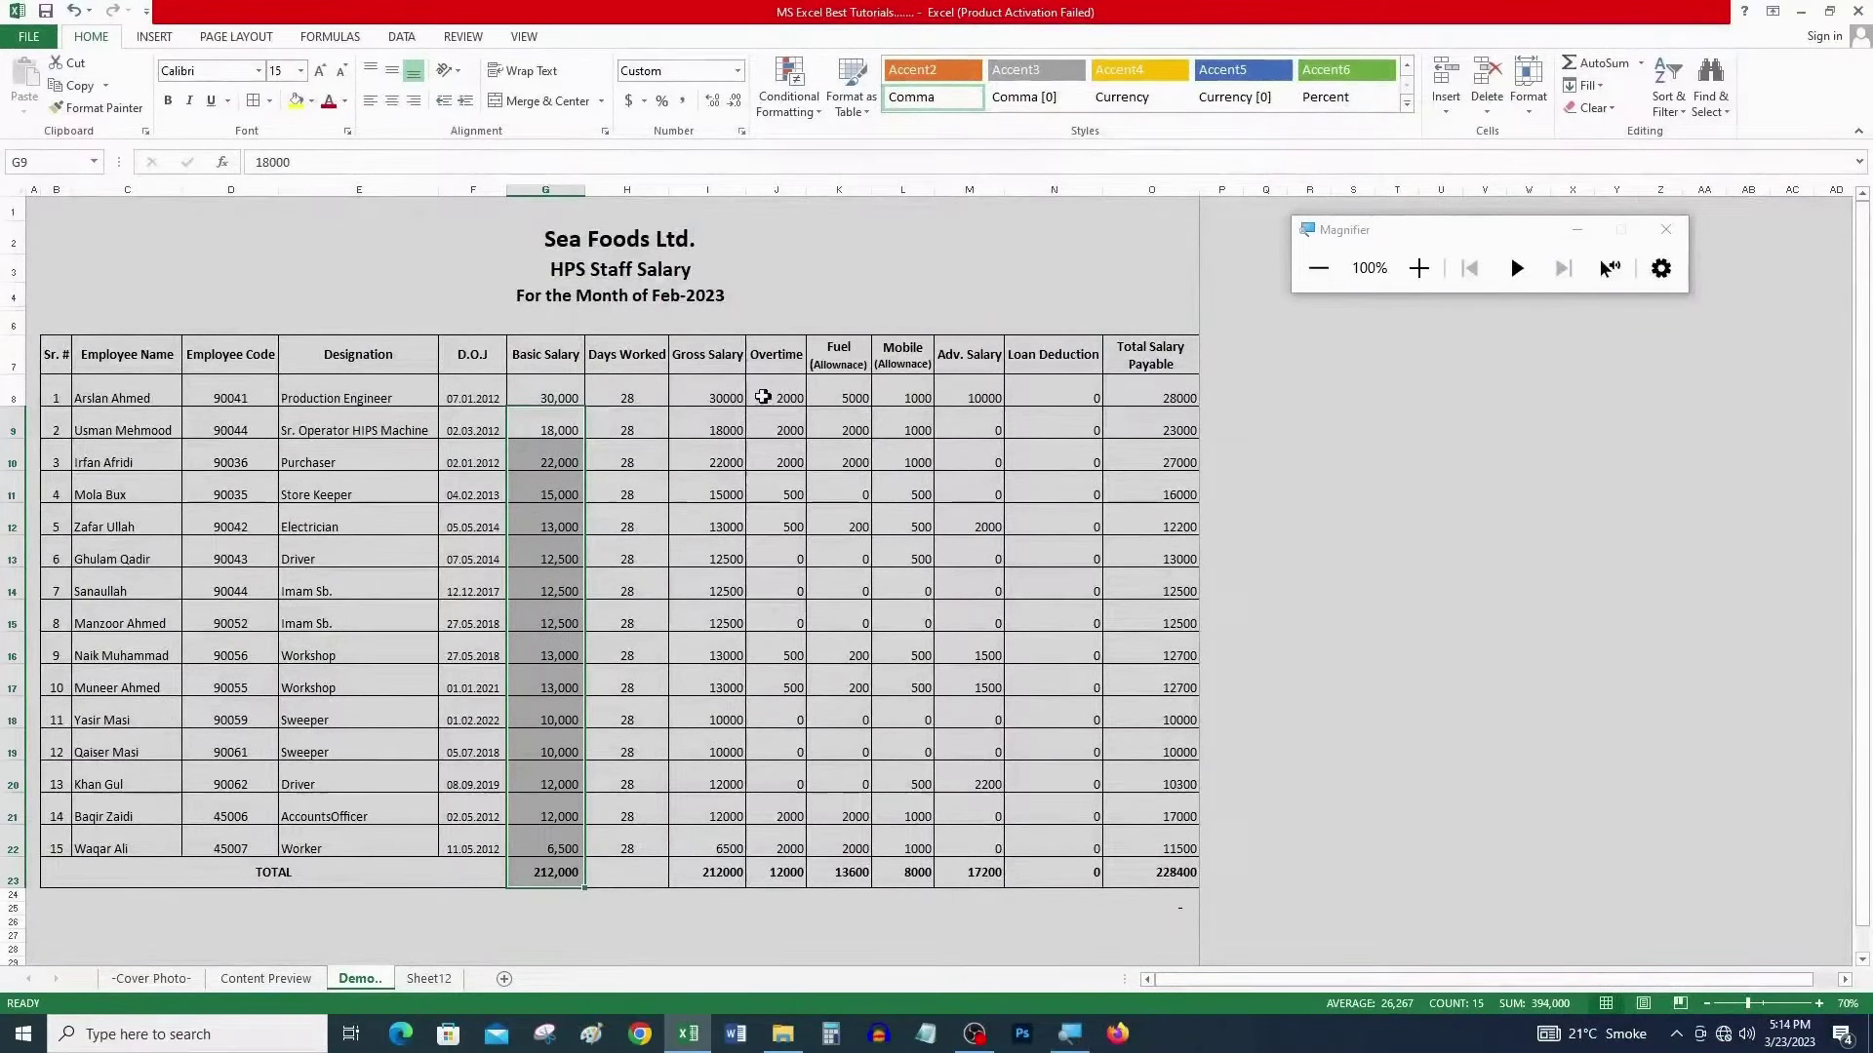
- Apply the comma number format without decimals to the amounts from Gross Salary to Total Salary Payable, including totals (I8:O23)
drag(627, 398, 624, 847)
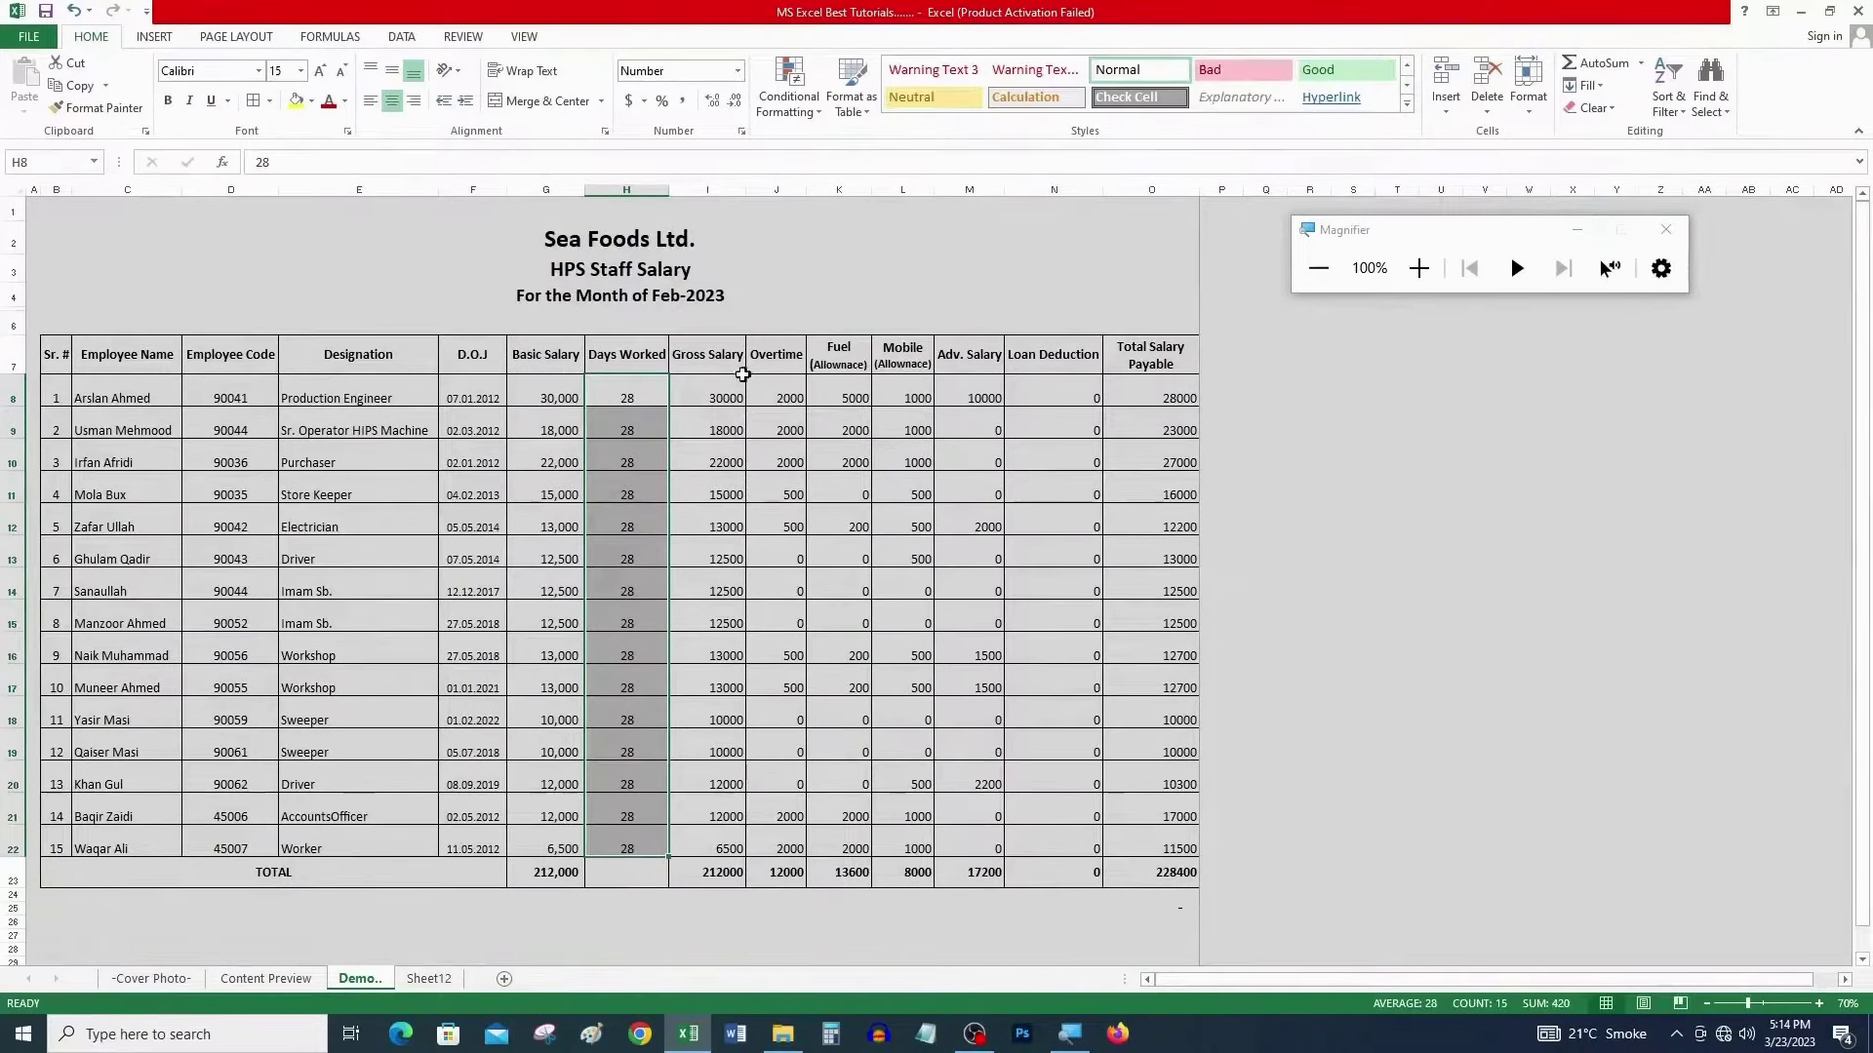
drag(722, 394, 1165, 844)
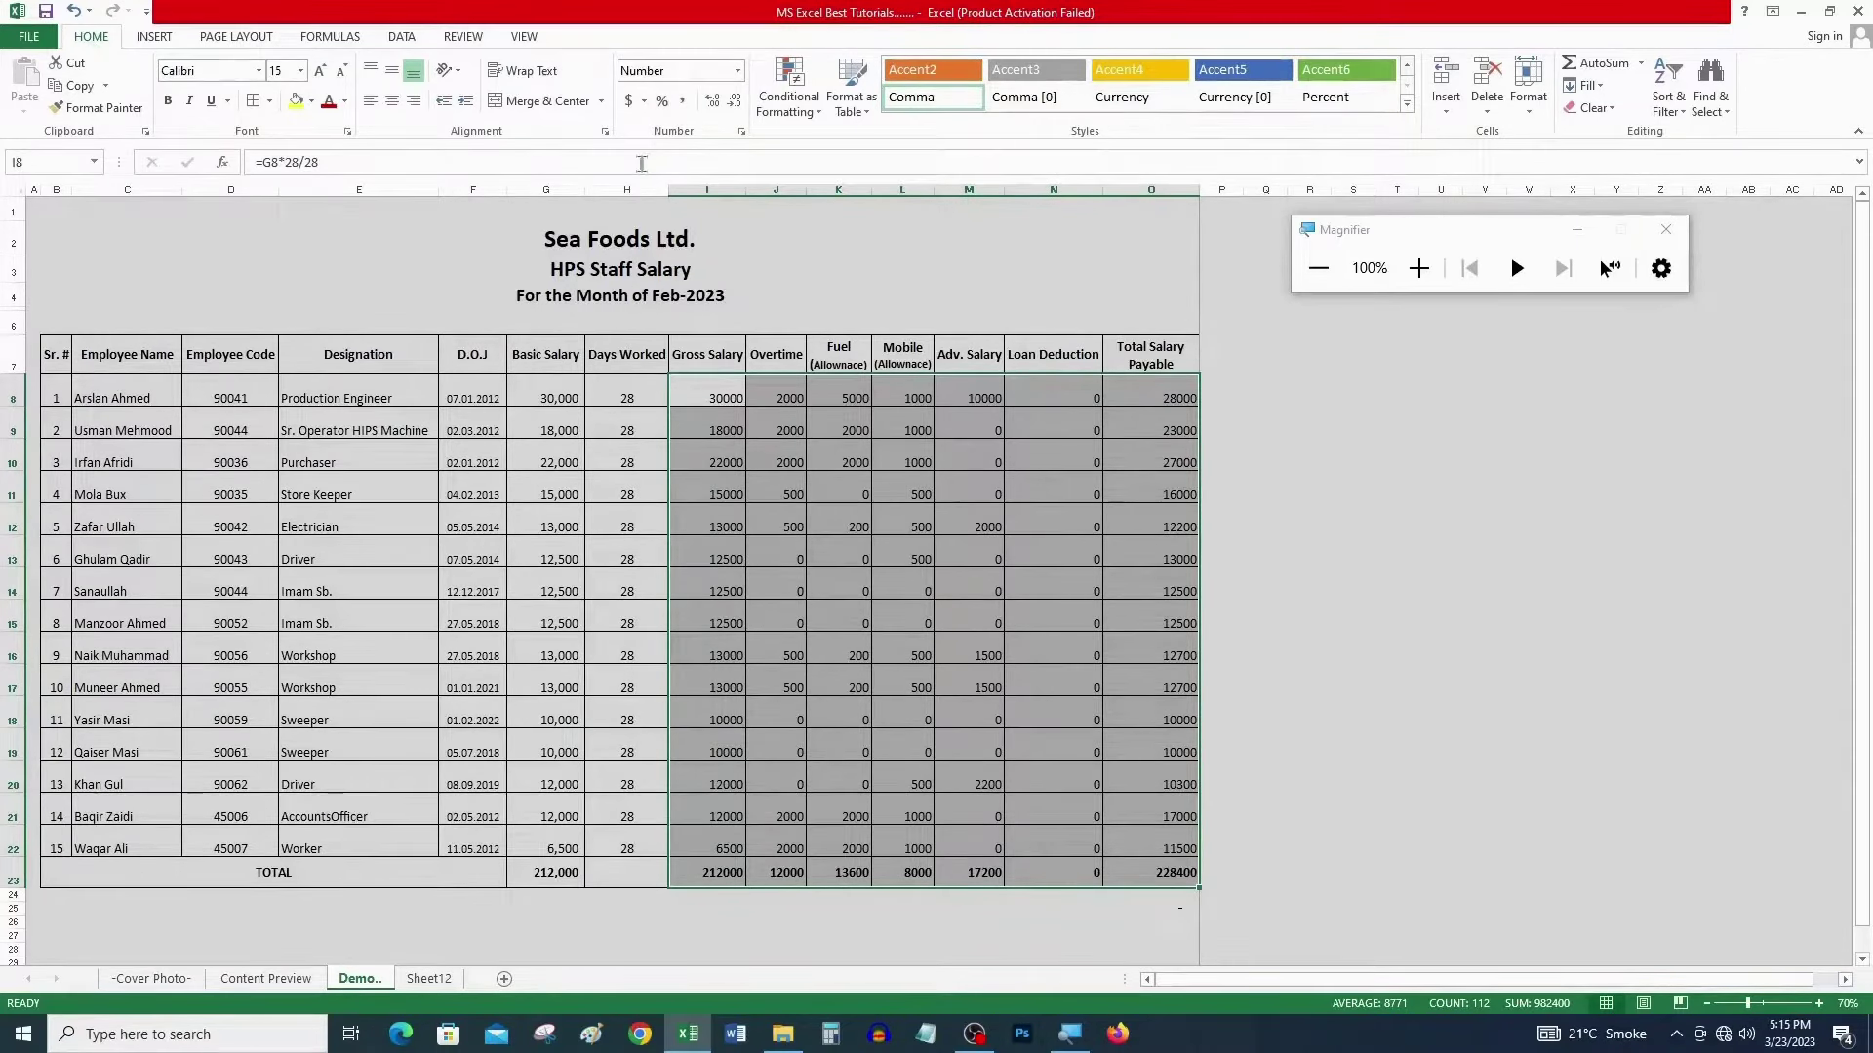
click(682, 101)
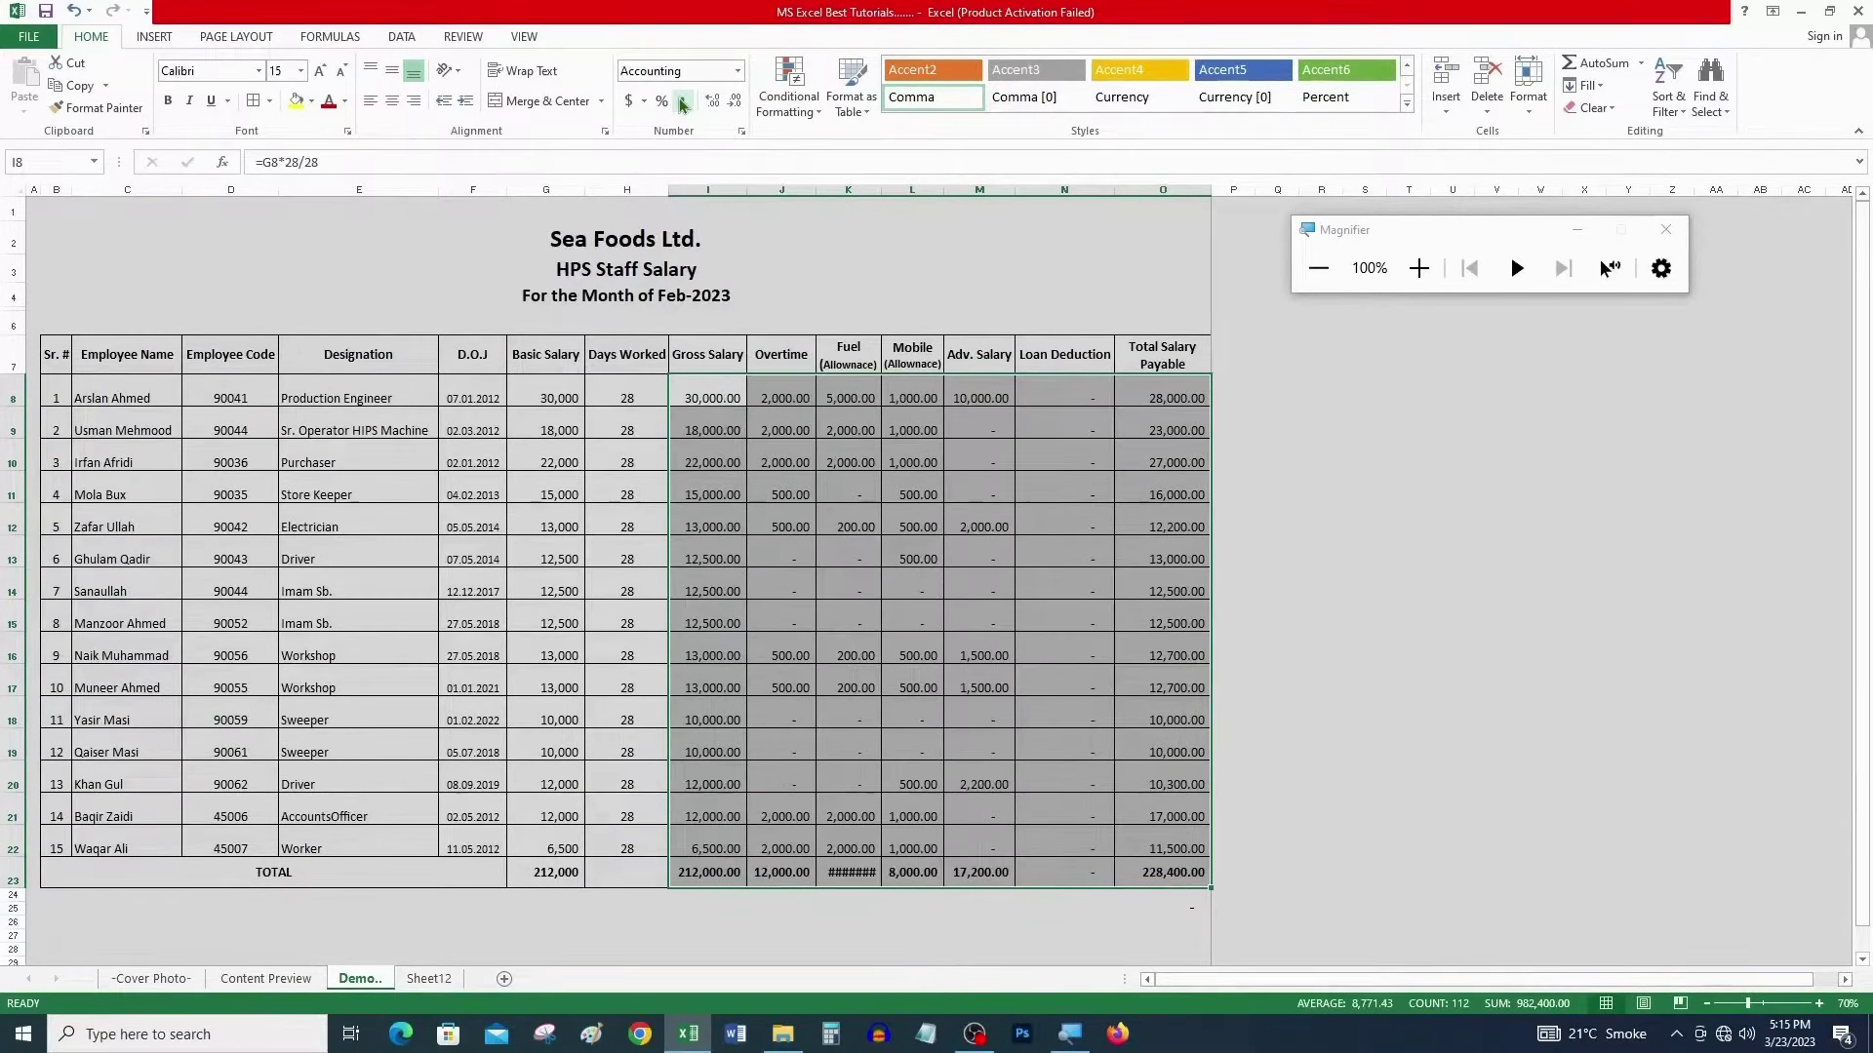
click(736, 103)
click(737, 103)
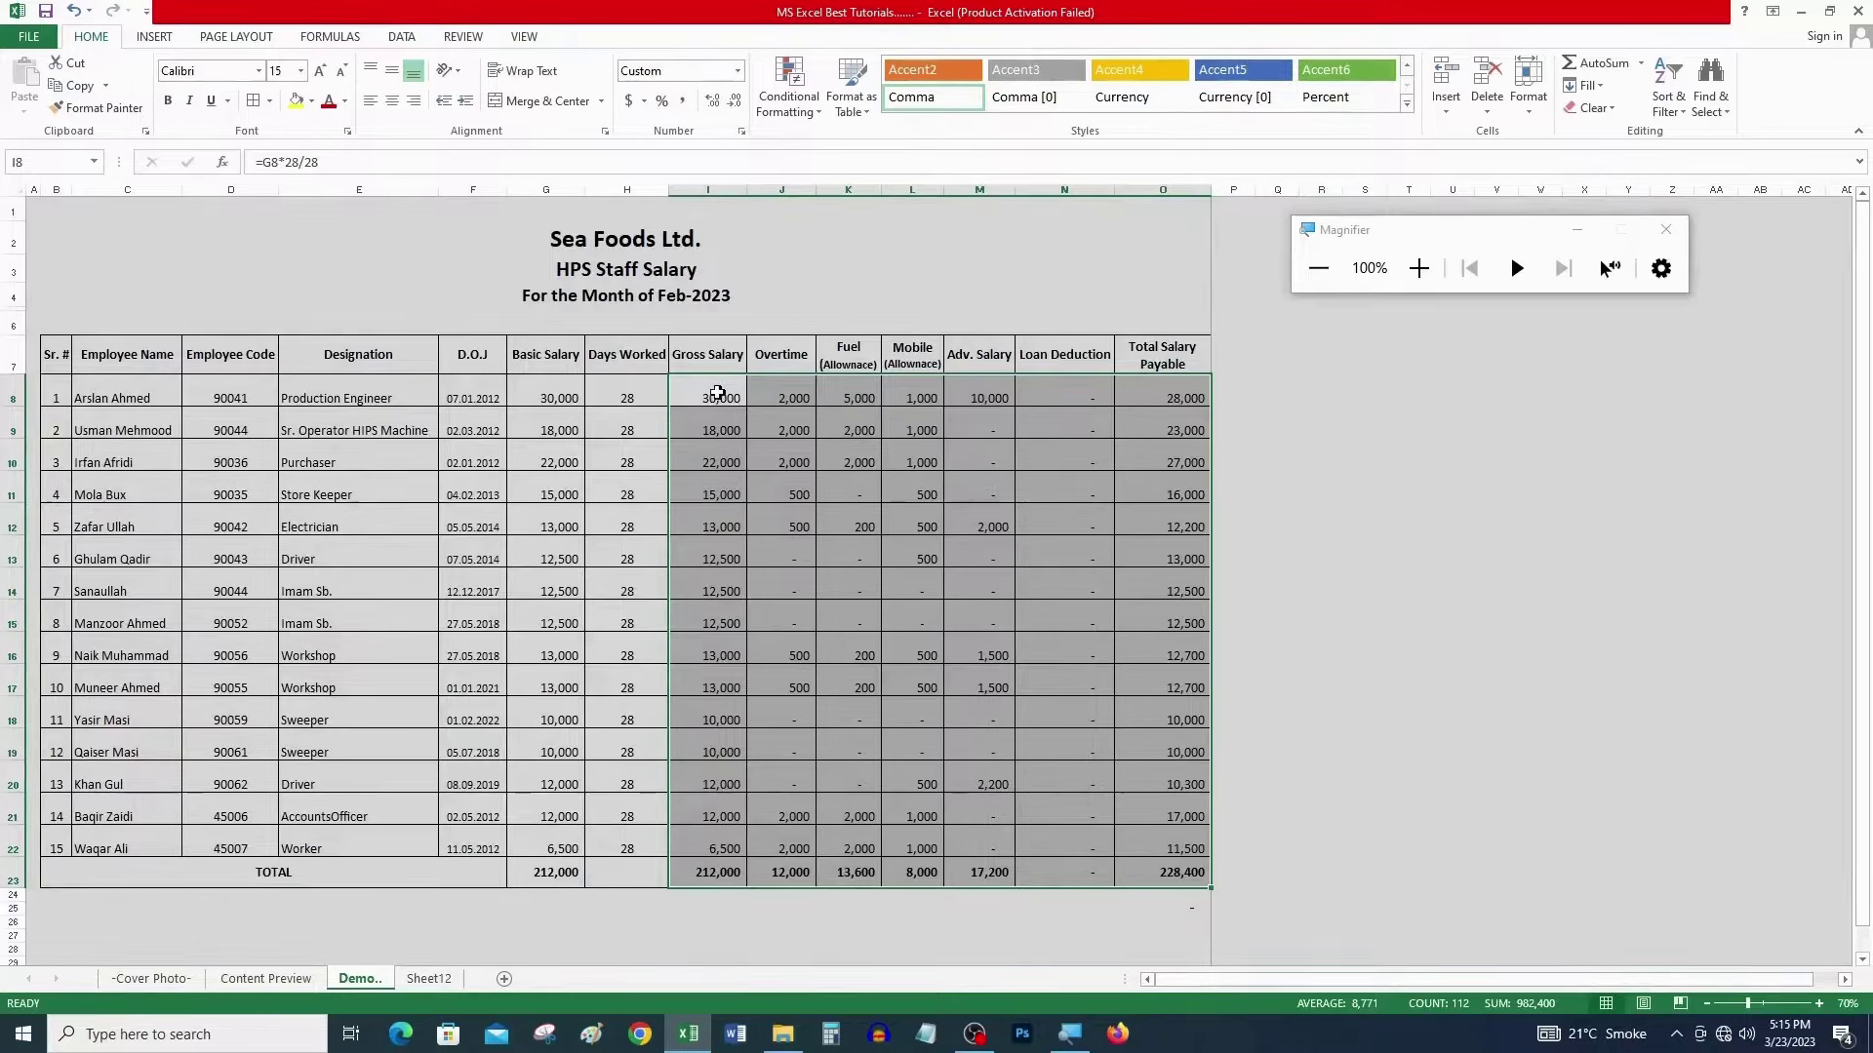
drag(717, 393, 1162, 865)
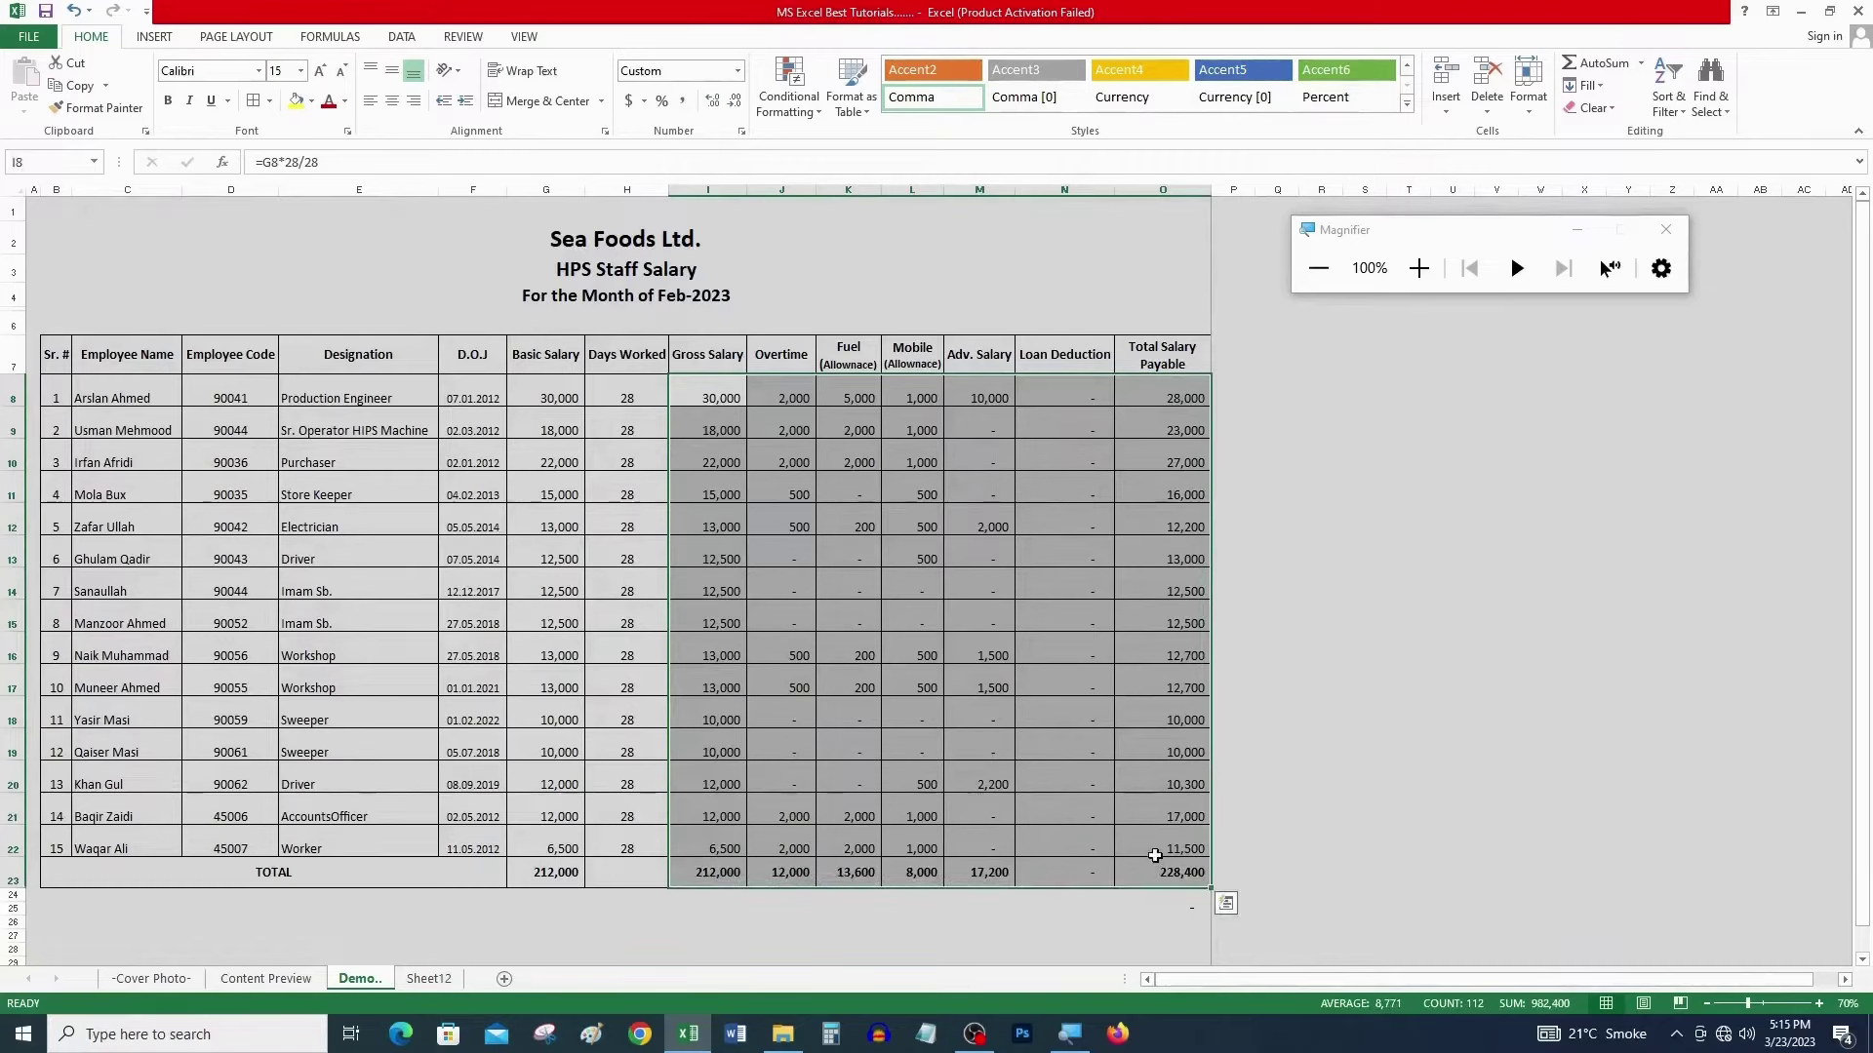
click(733, 910)
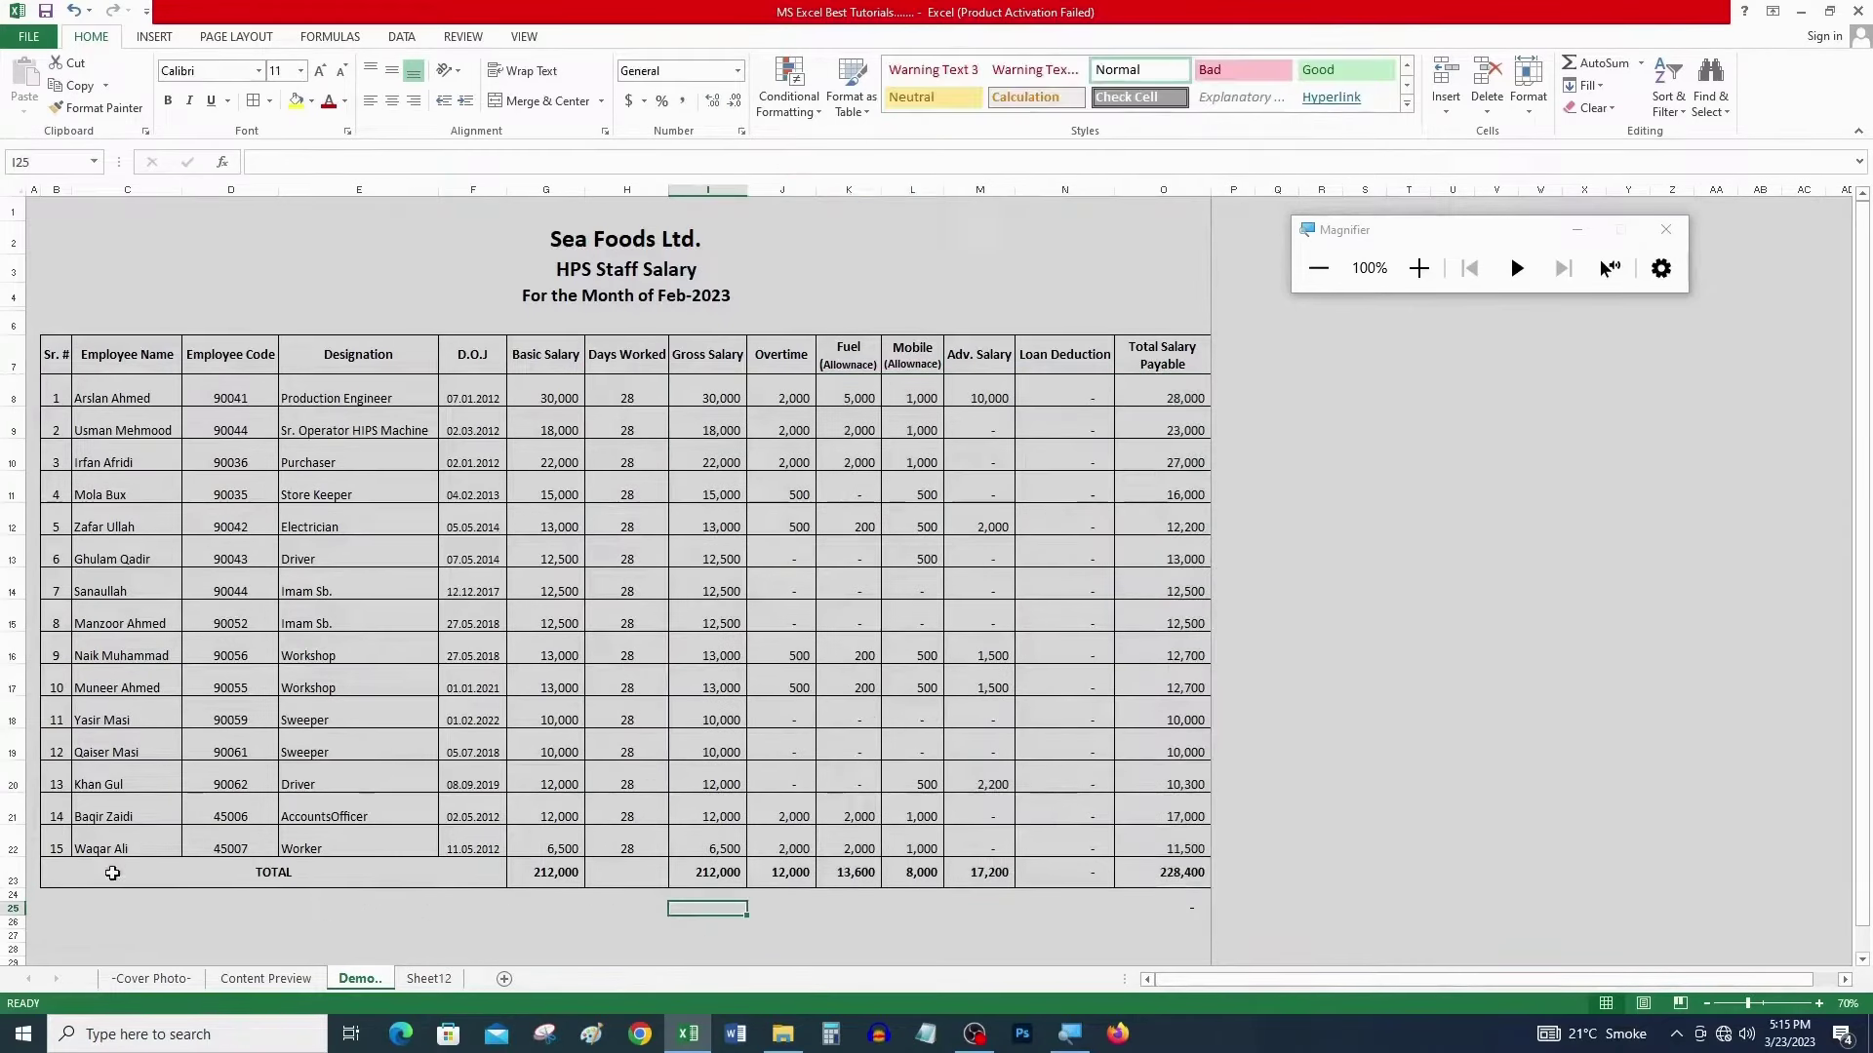
- Apply a Top and Double Bottom Border to the entire TOTAL row, B23:O23
drag(112, 873, 1201, 873)
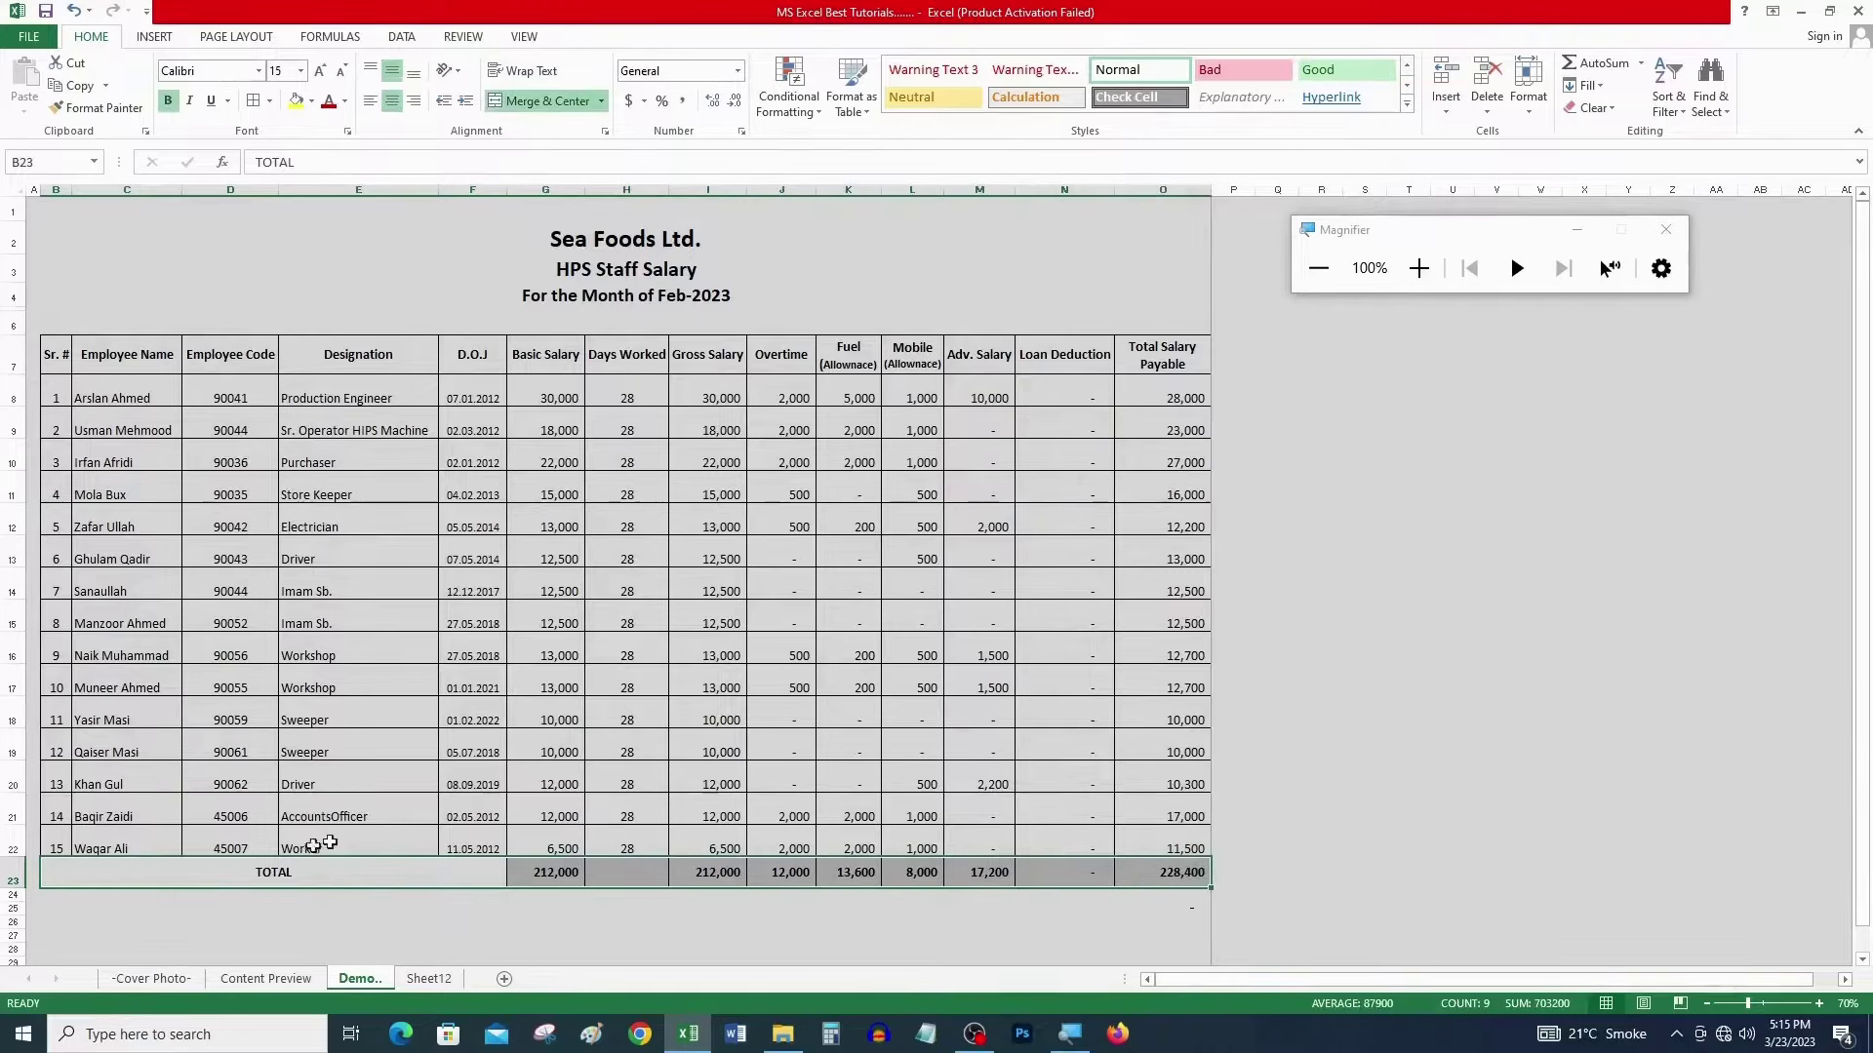
drag(247, 880, 1191, 884)
click(270, 102)
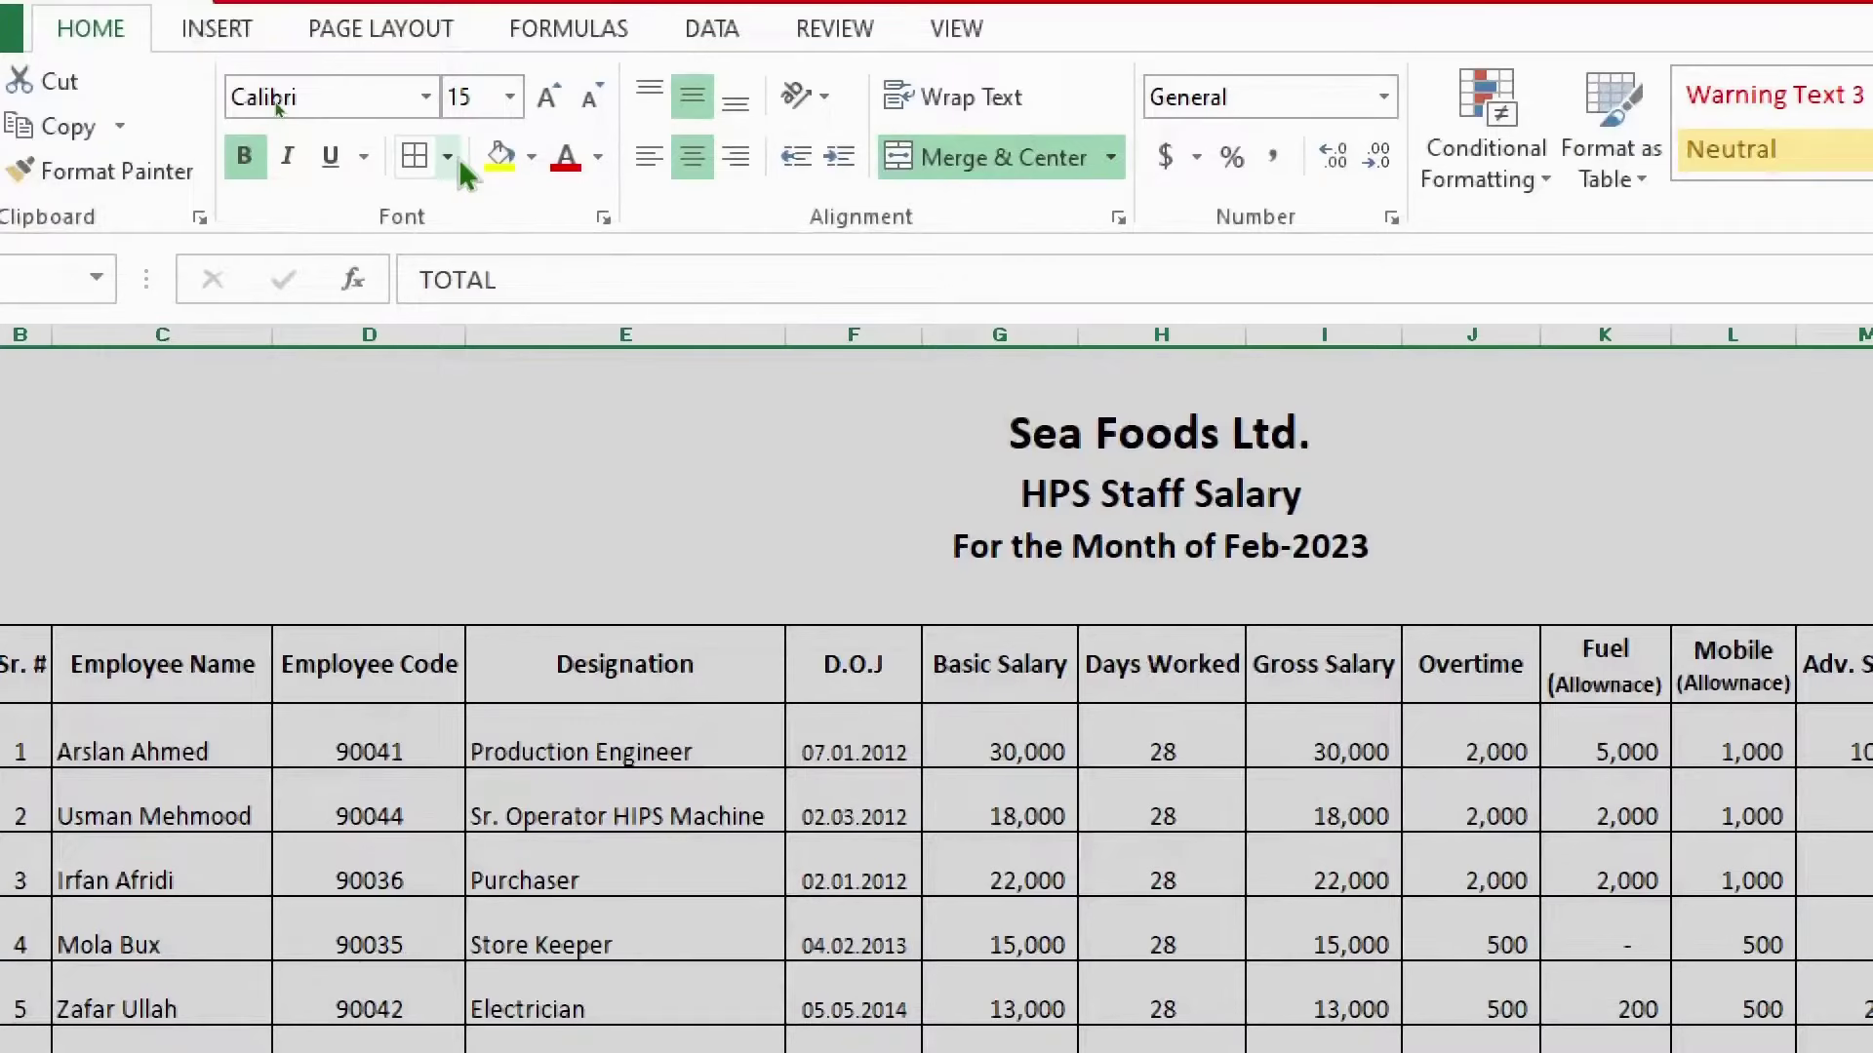
click(270, 102)
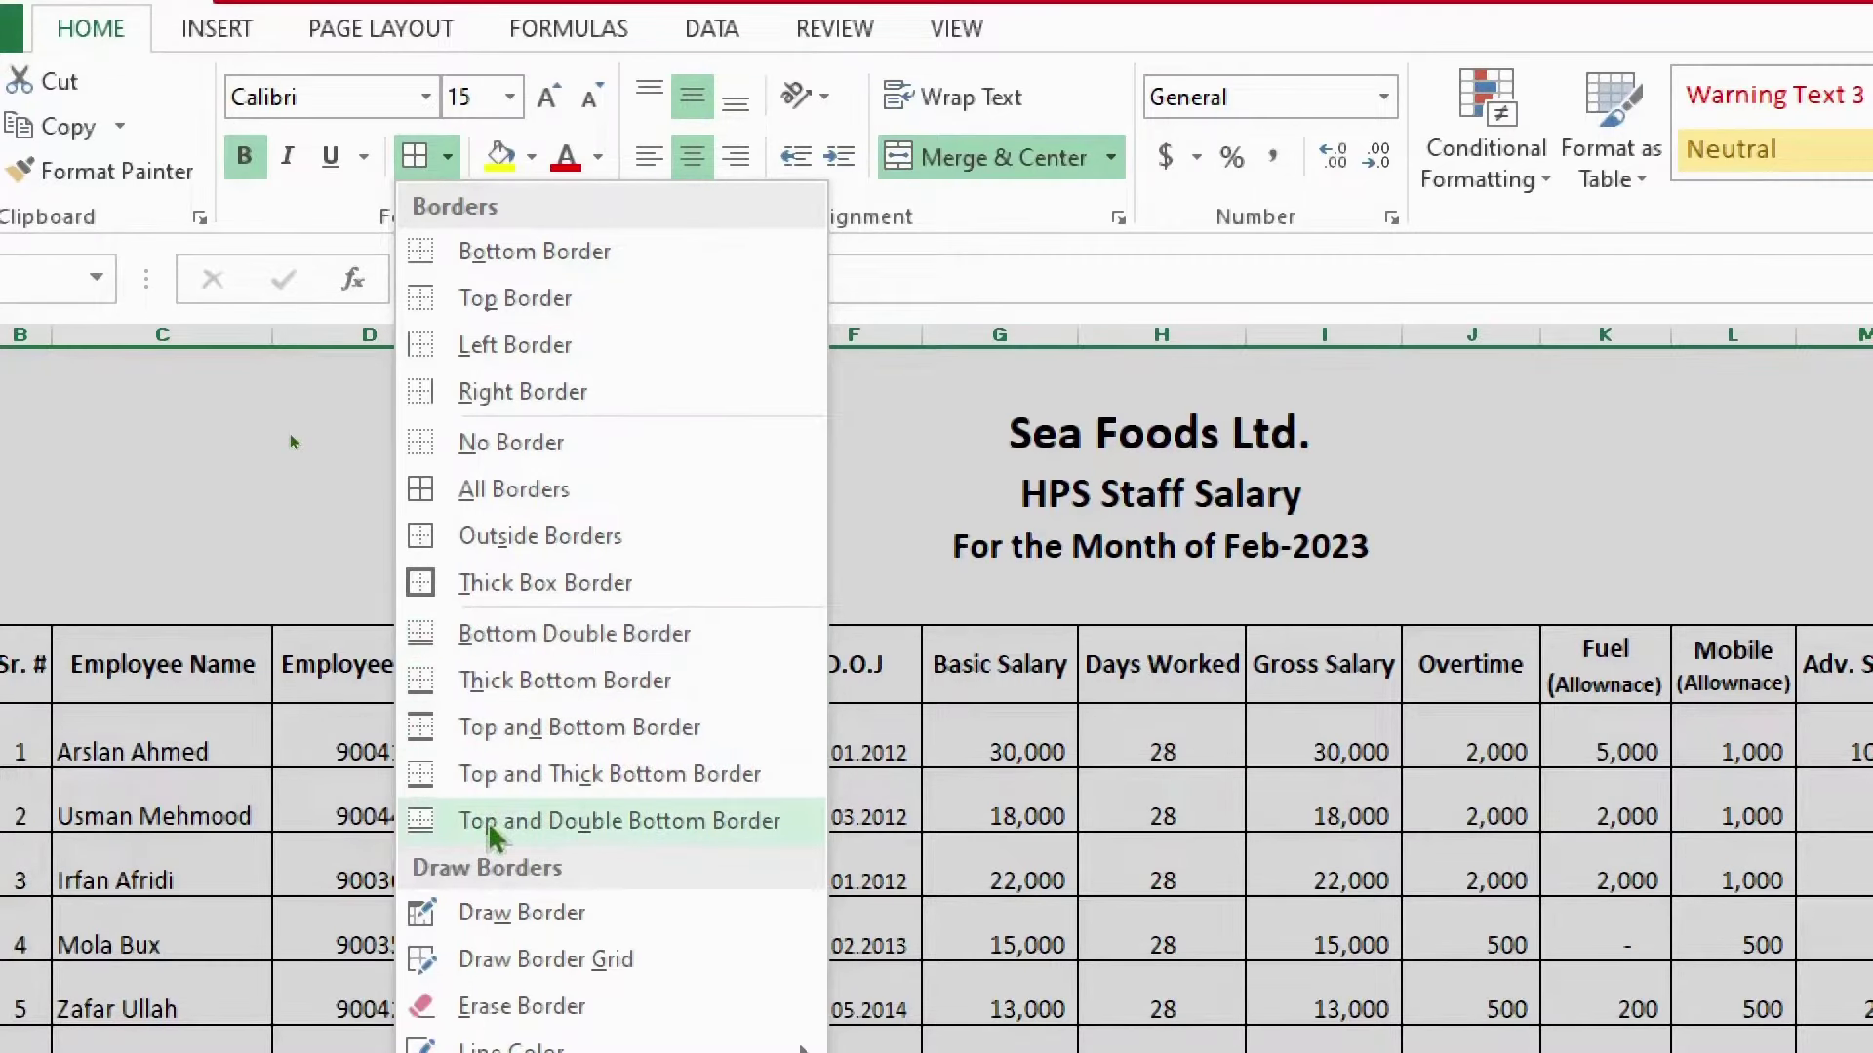
click(641, 820)
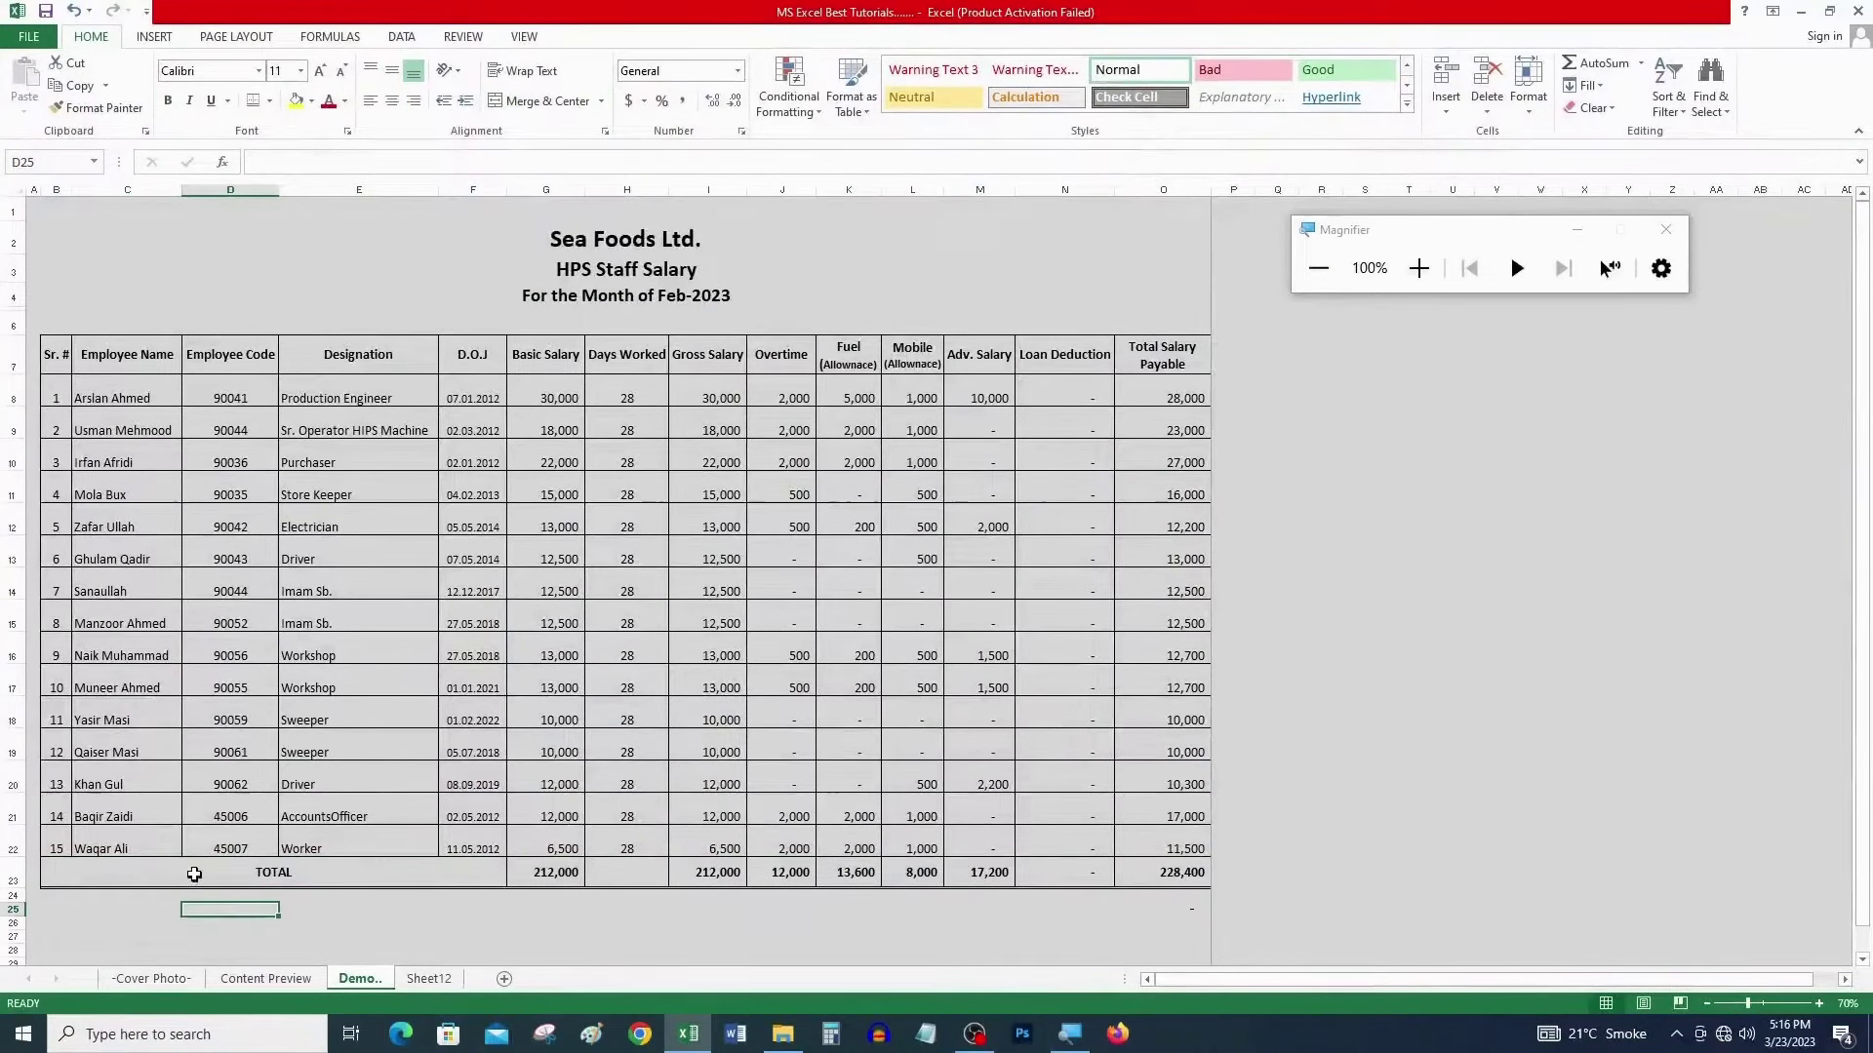
drag(195, 873, 1175, 886)
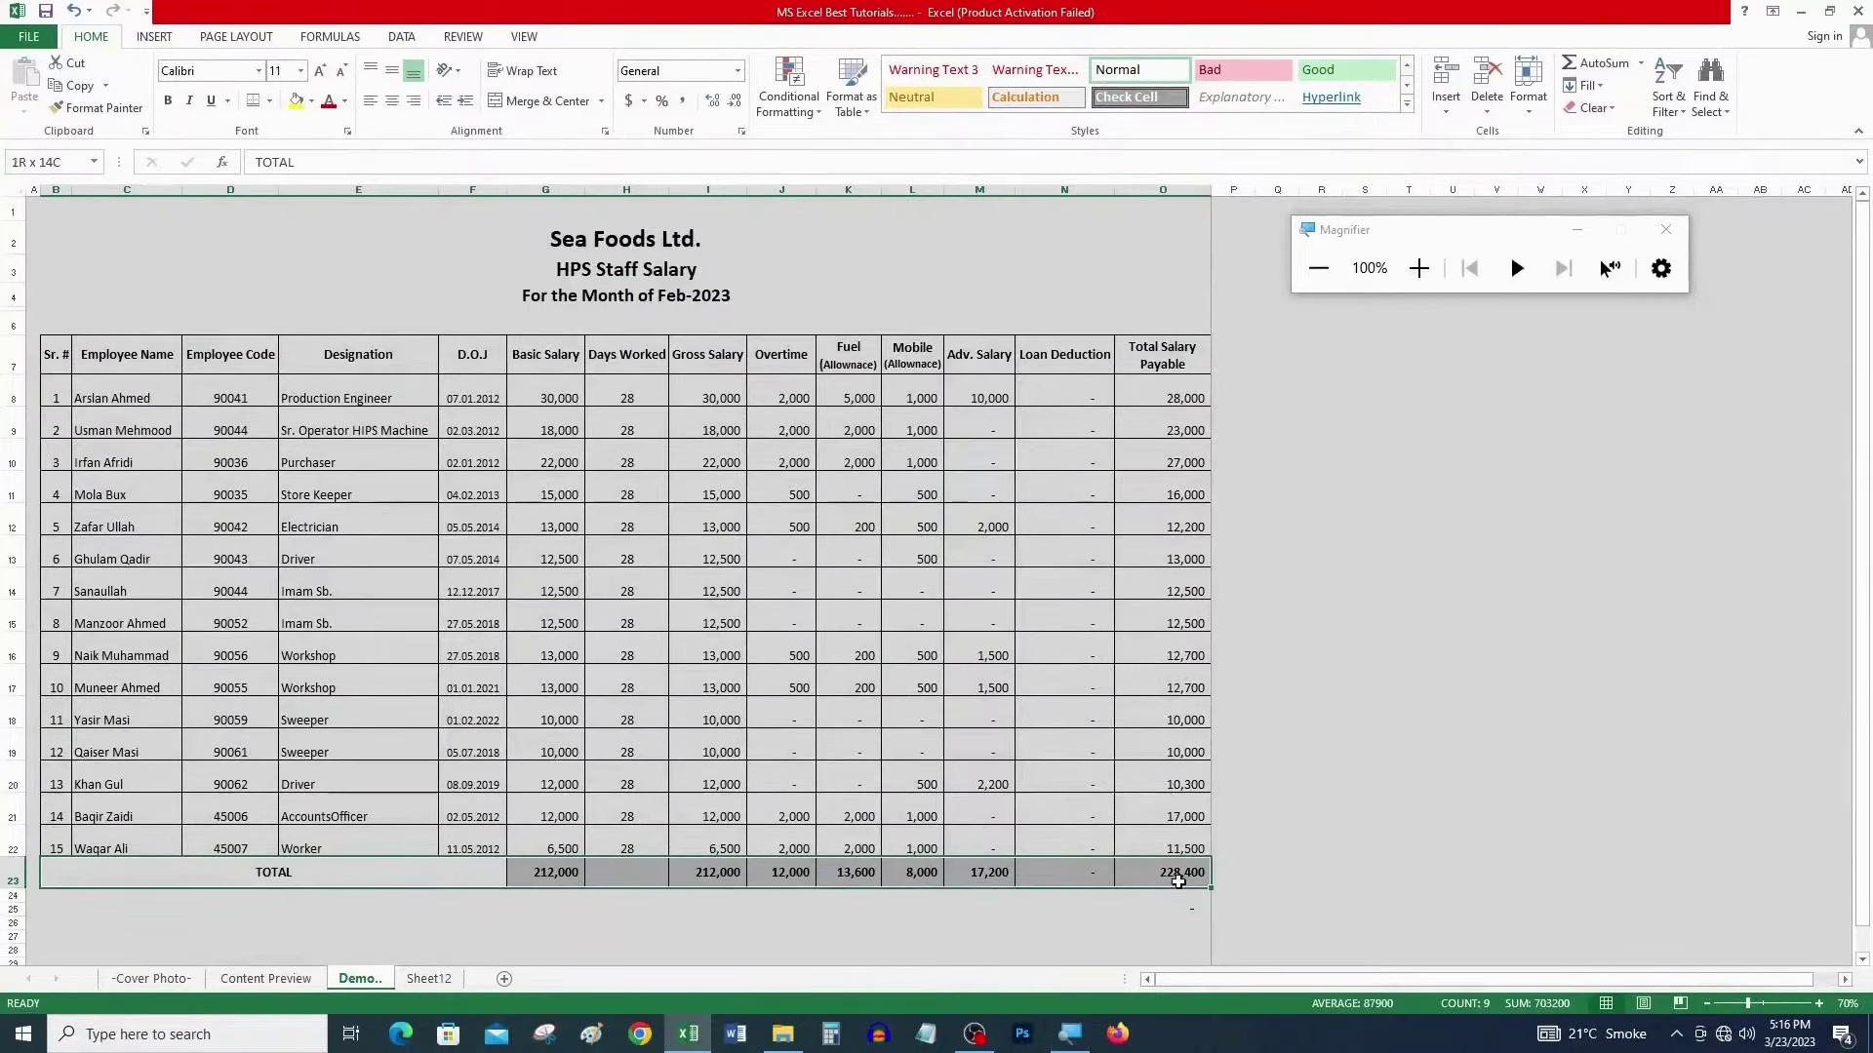
click(979, 936)
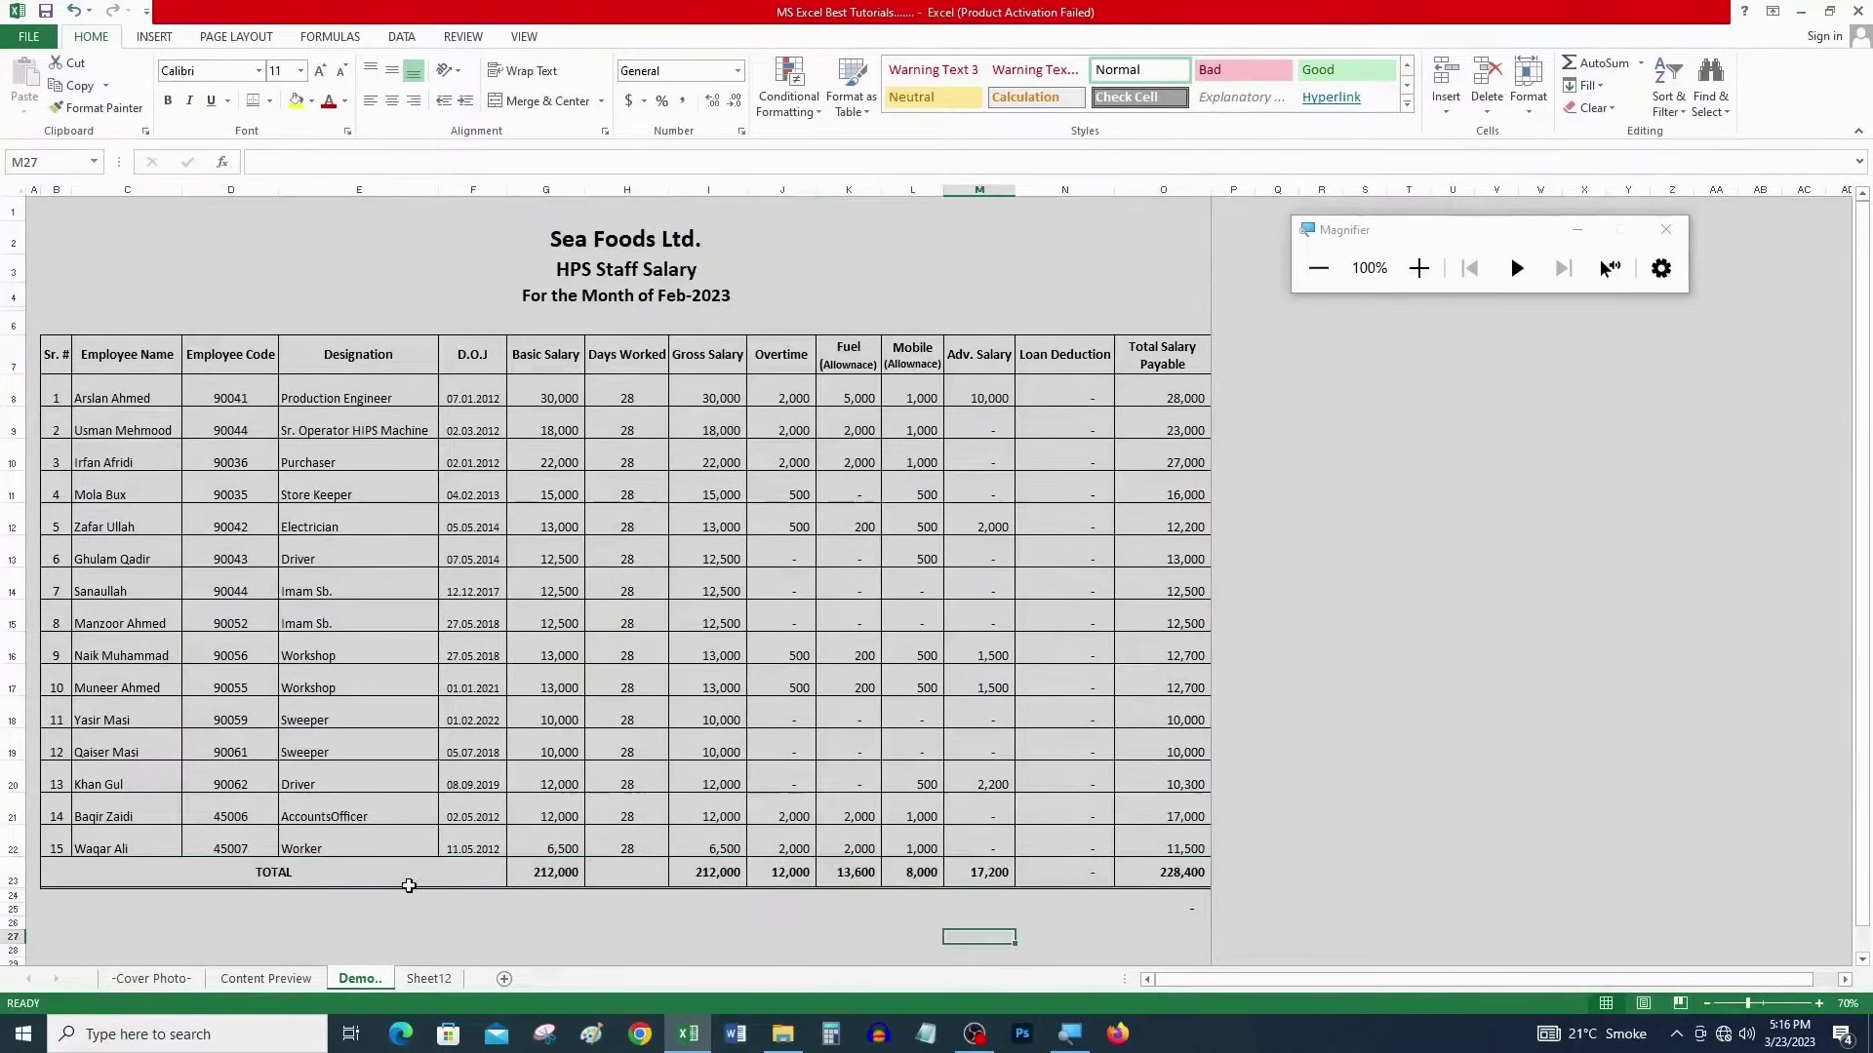
drag(409, 883, 1156, 873)
click(1068, 923)
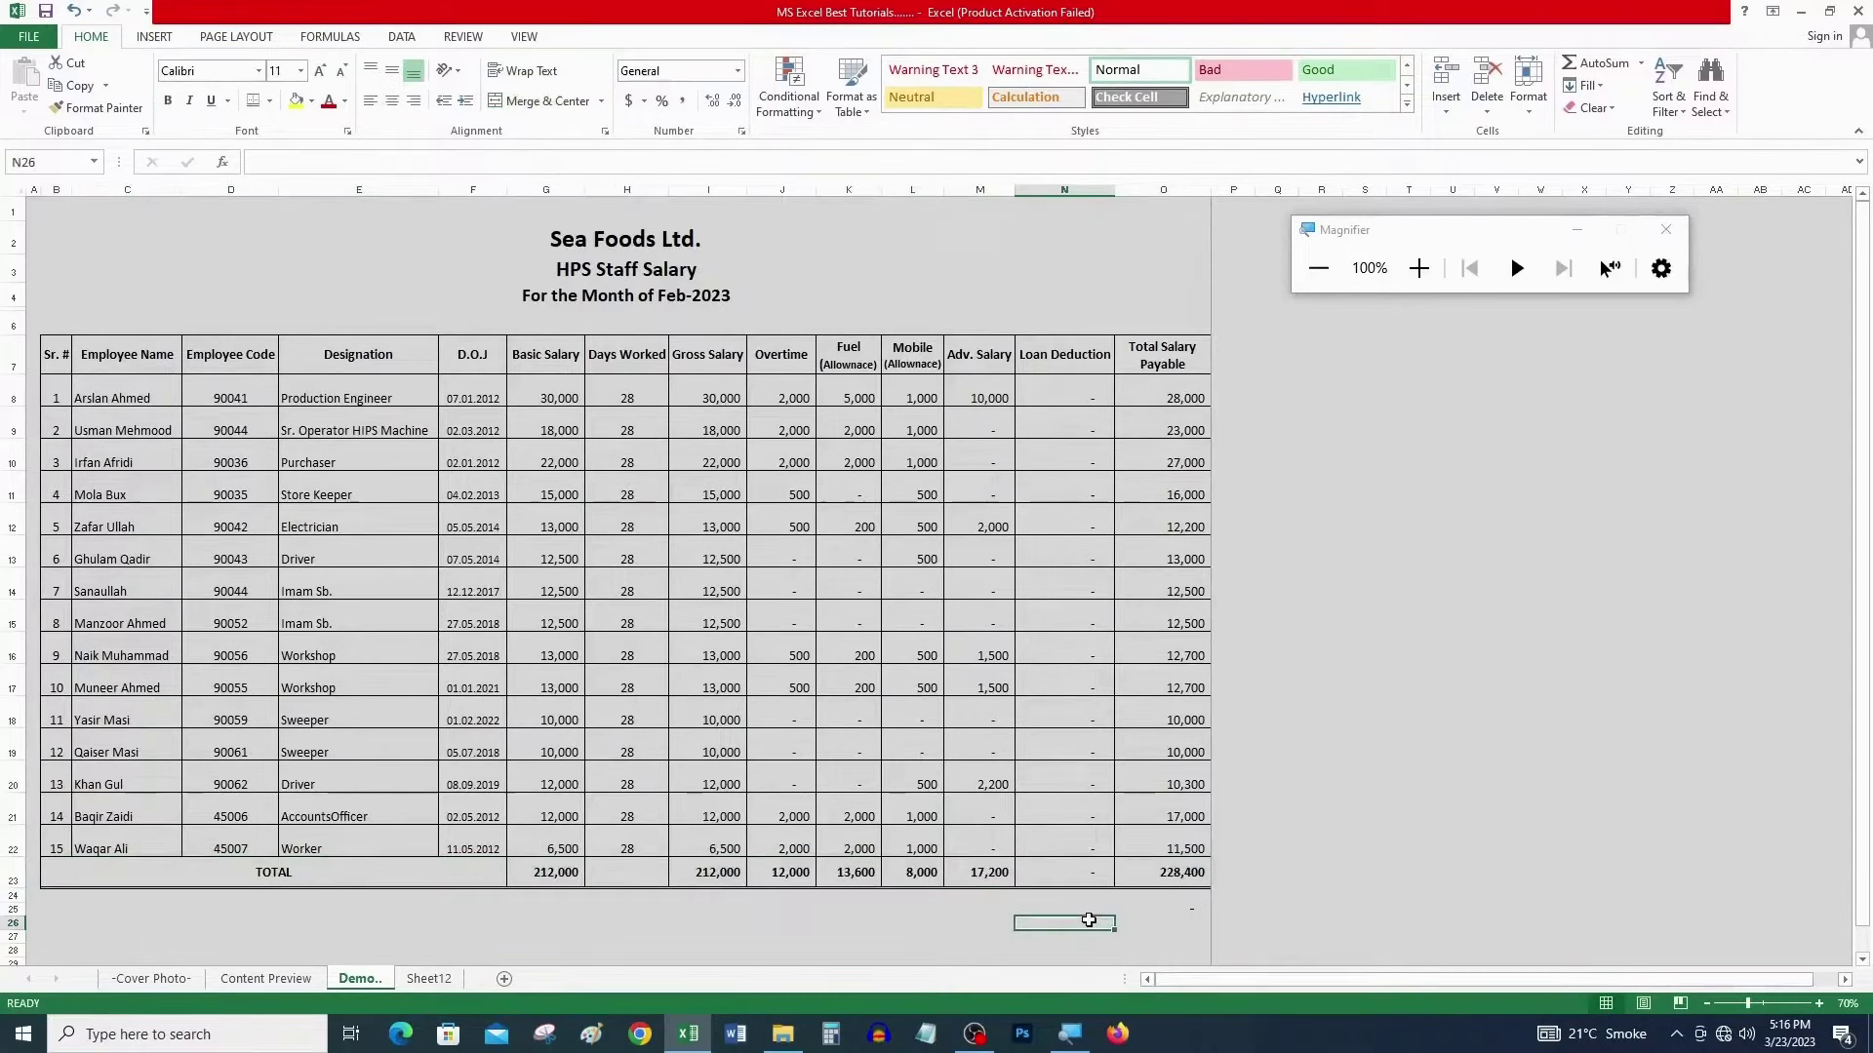
- Inspect the SUM formula behind the Basic Salary total in G23
drag(74, 223, 543, 874)
click(537, 875)
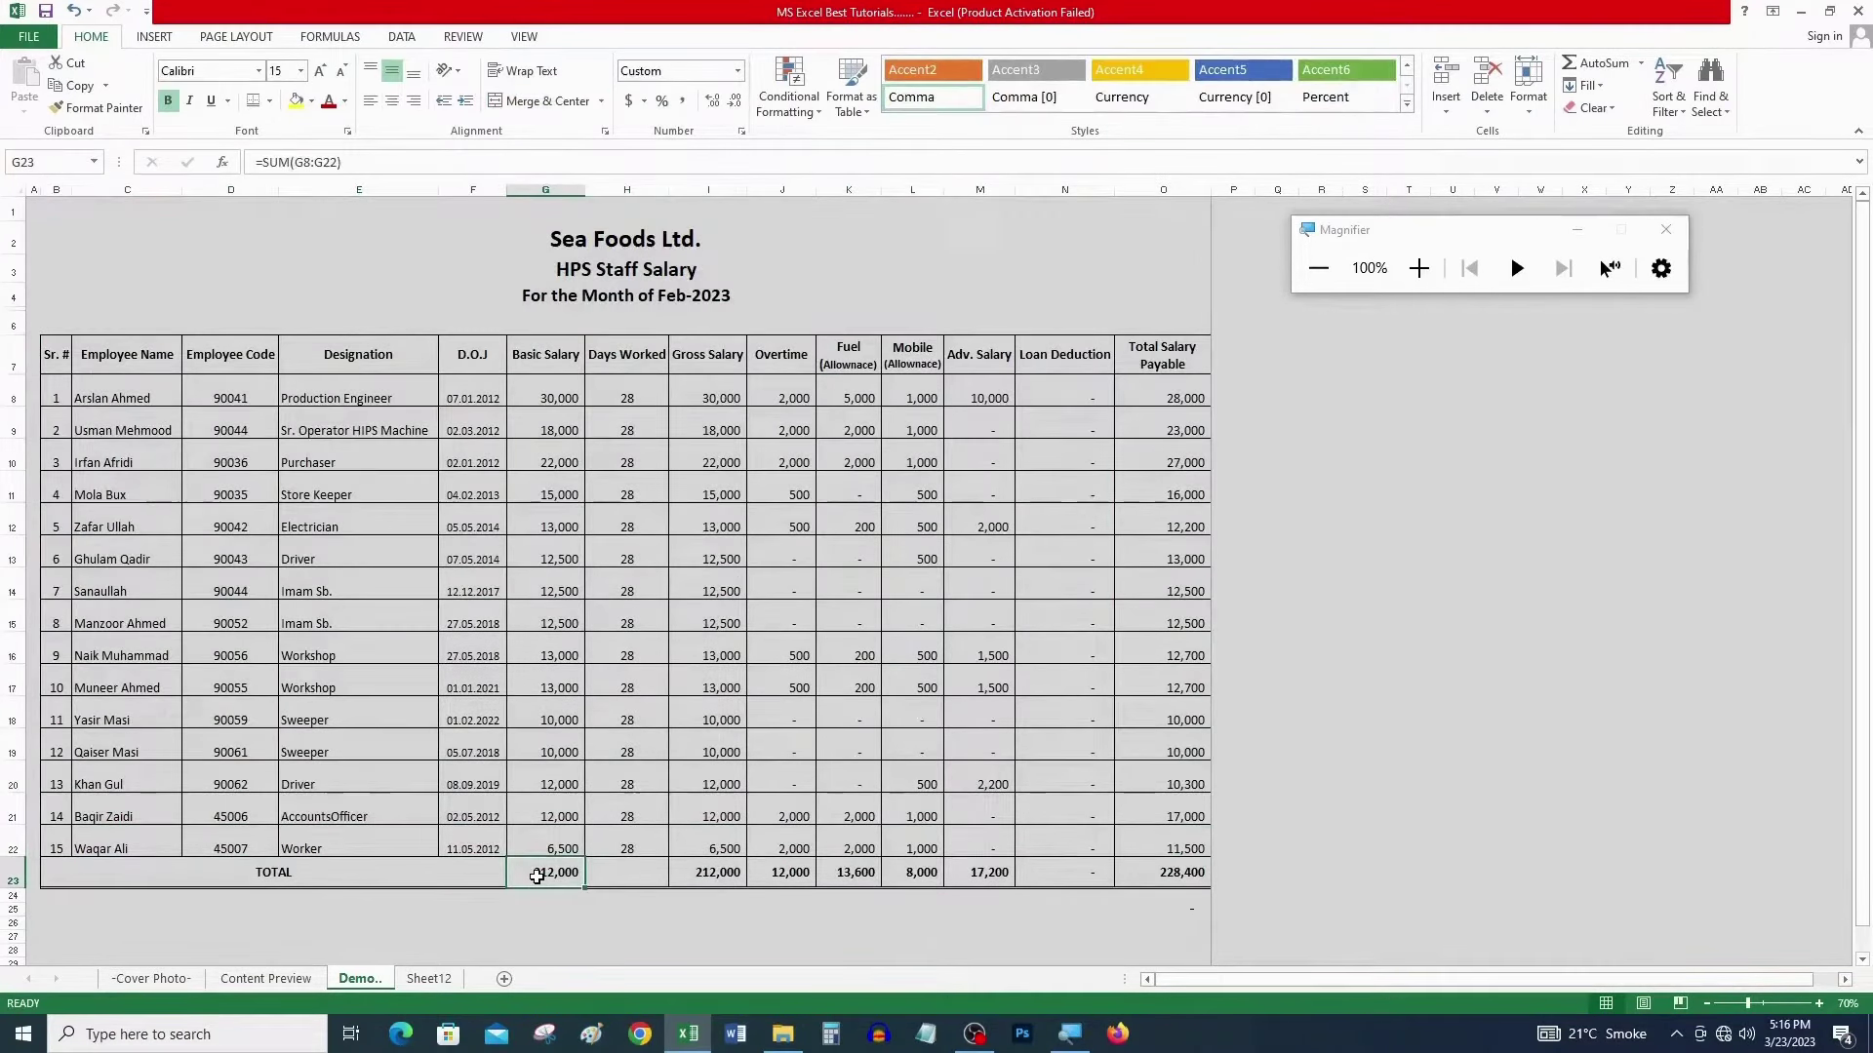
double_click(537, 875)
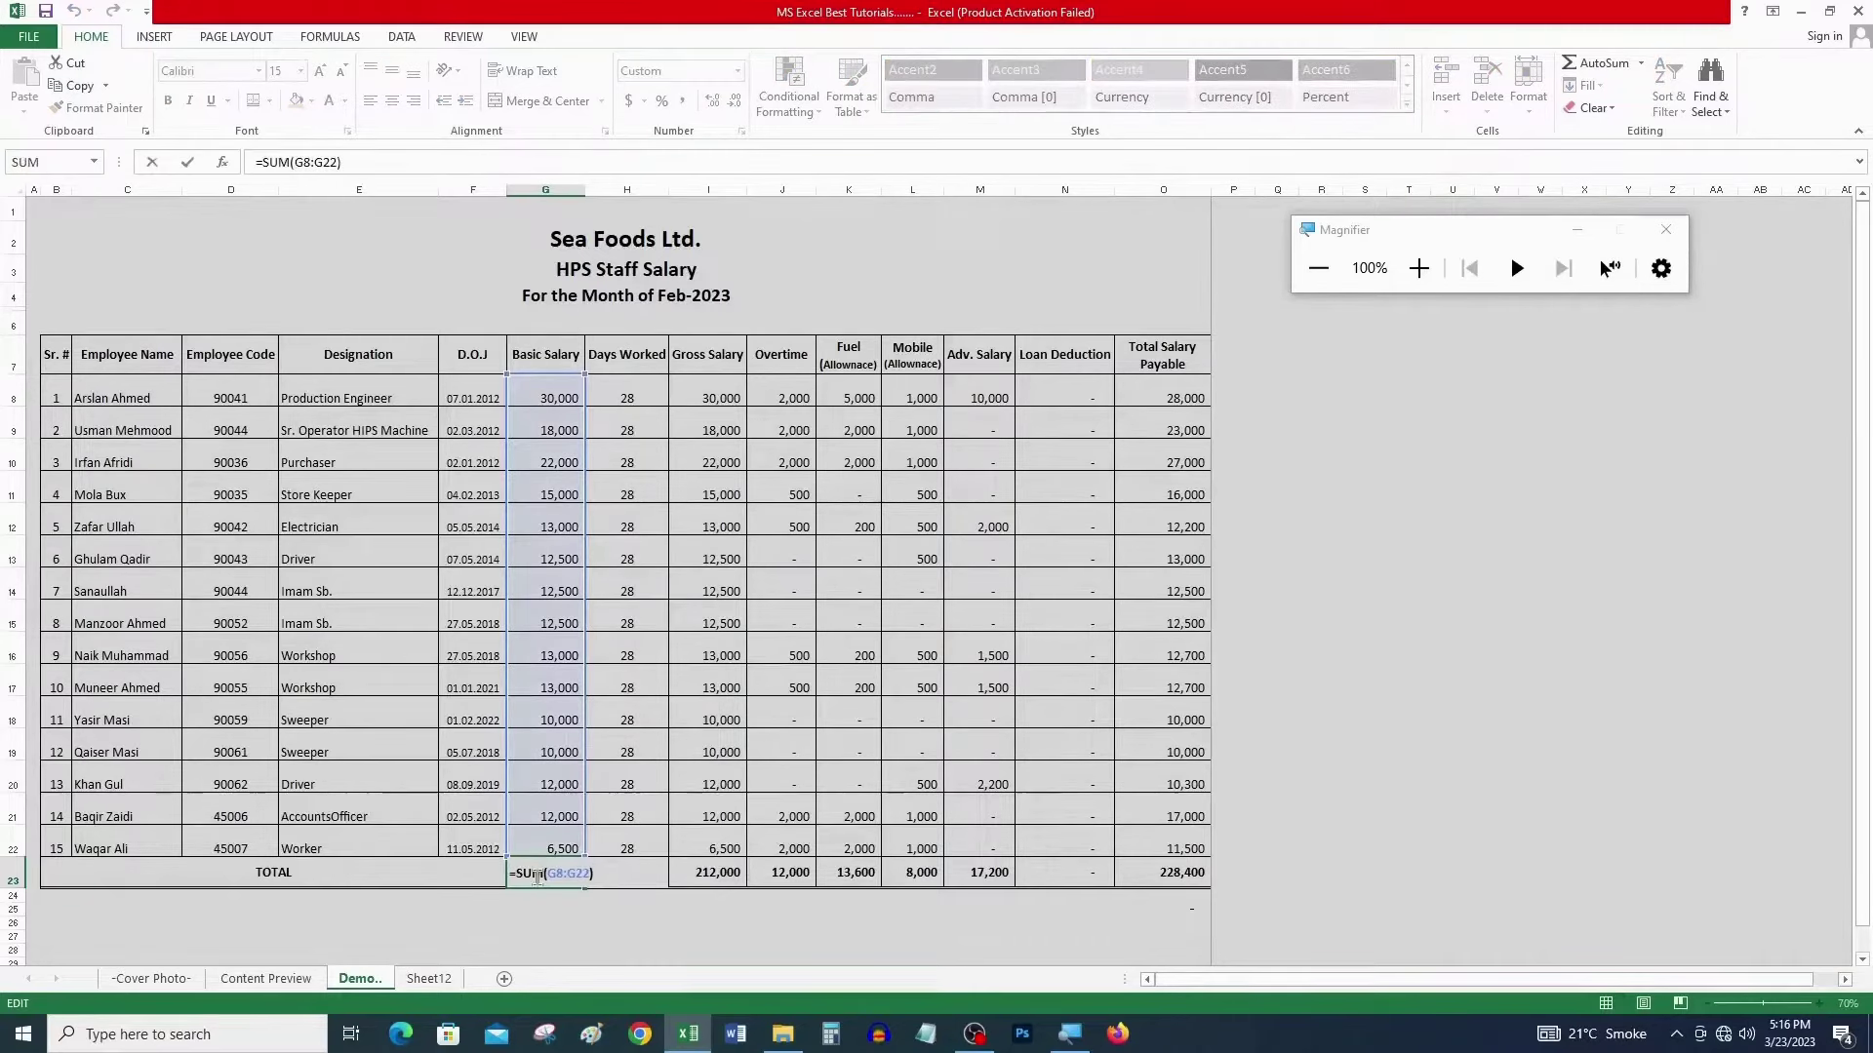
key(Escape)
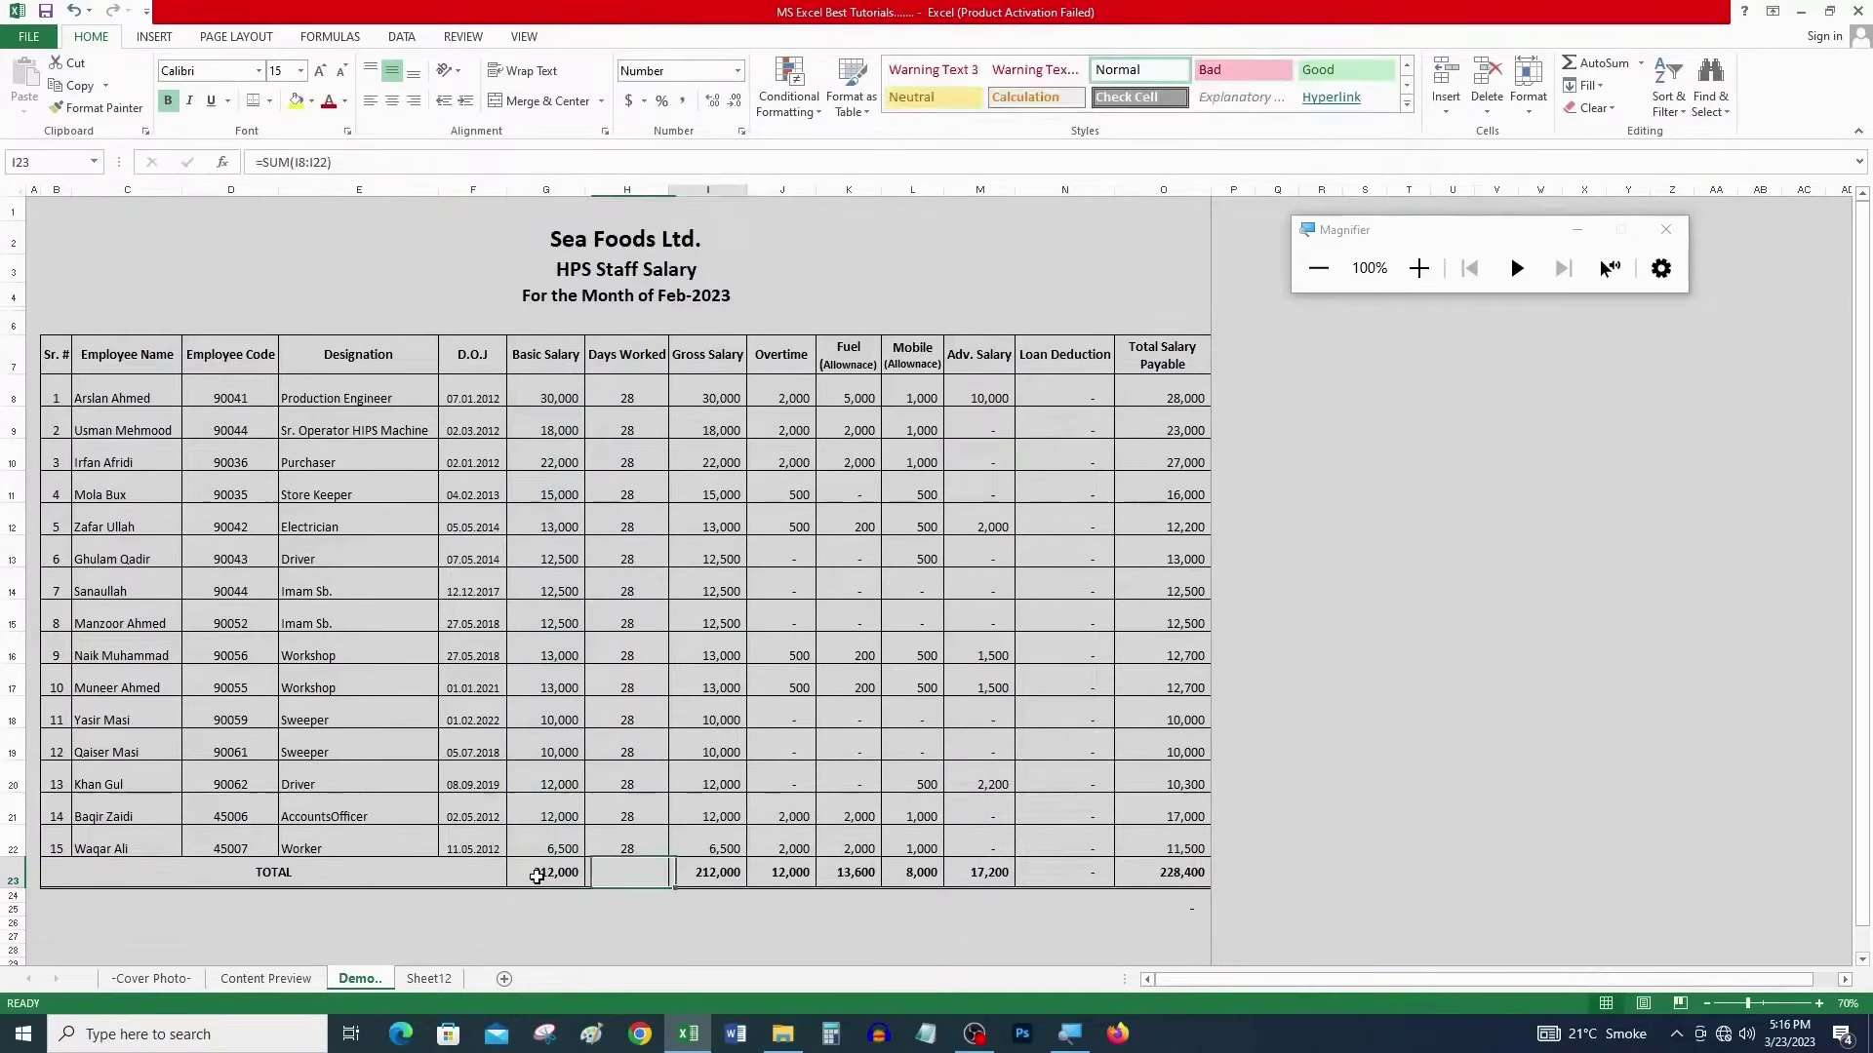
- Clear all the amounts in the TOTAL row from Basic Salary to Total Salary Payable (G23:O23)
key(shift+Right)
key(shift+Right)
key(shift+Right)
key(shift+Right)
key(shift+Right)
key(shift+Right)
key(shift+Right)
key(shift+Right)
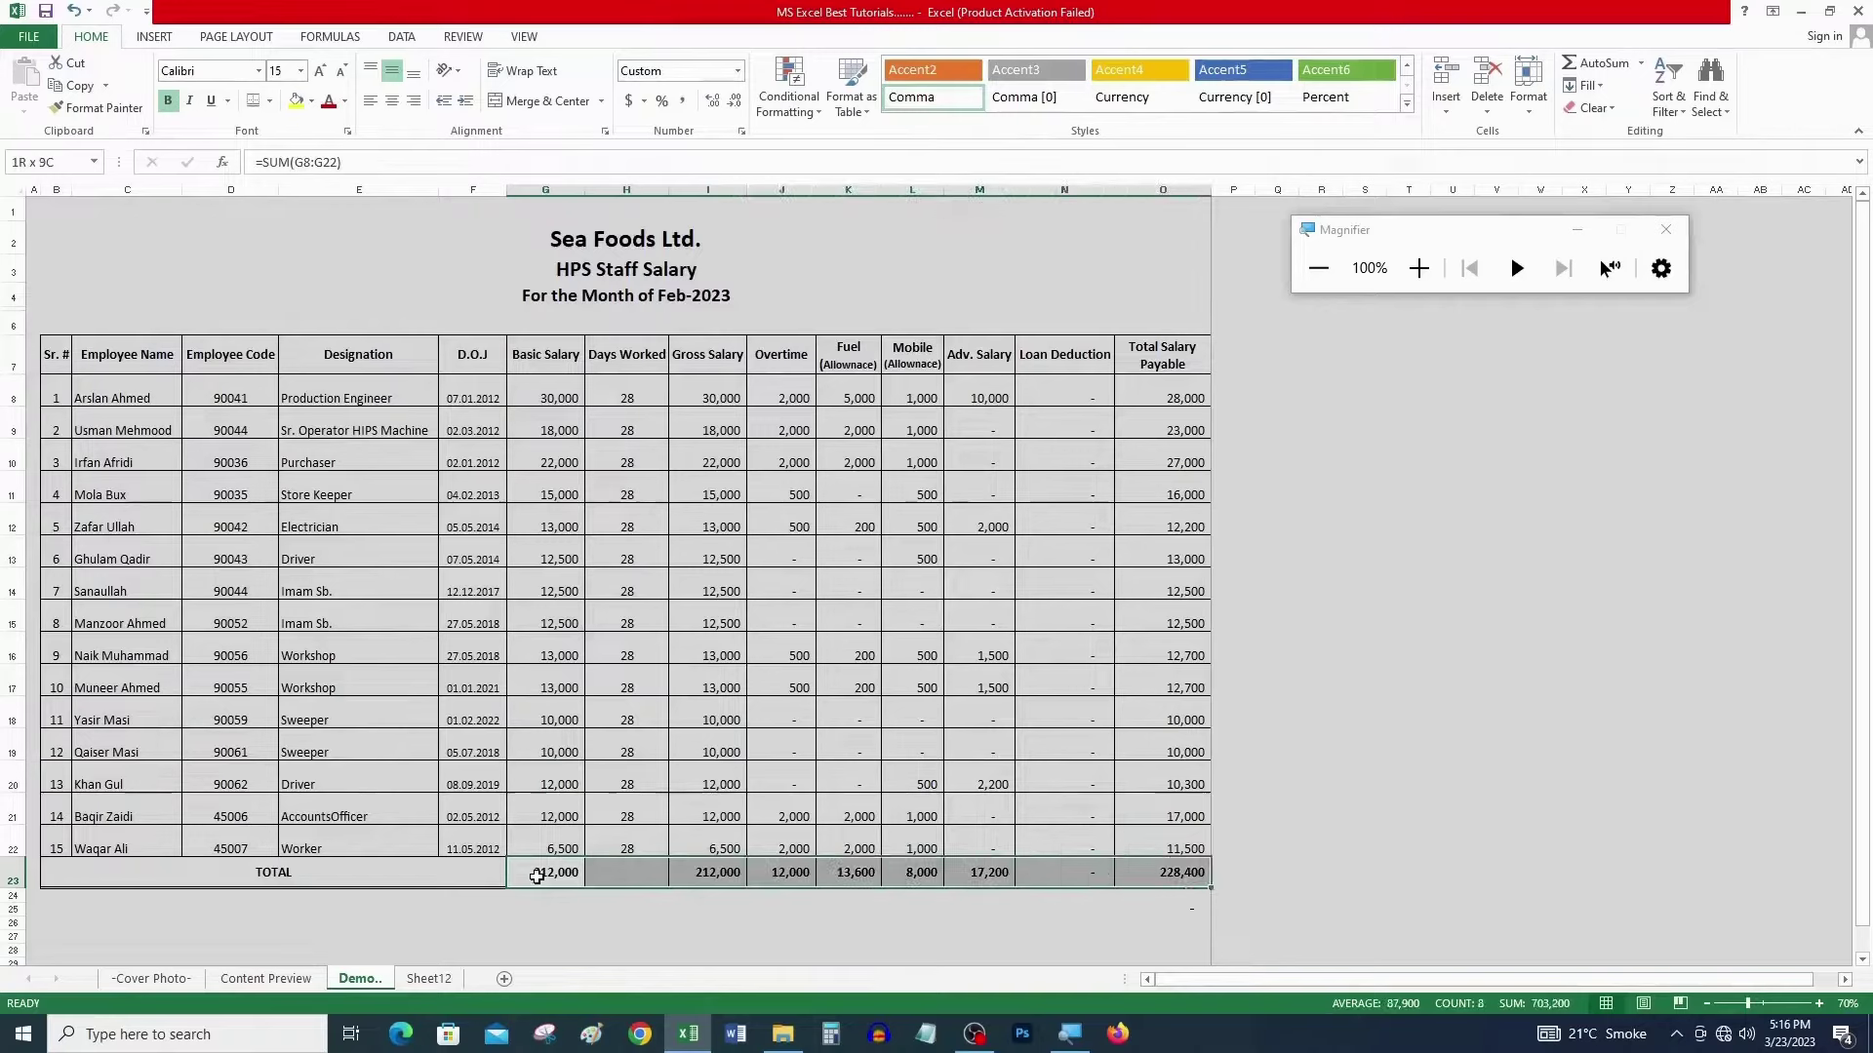
key(Delete)
key(Up)
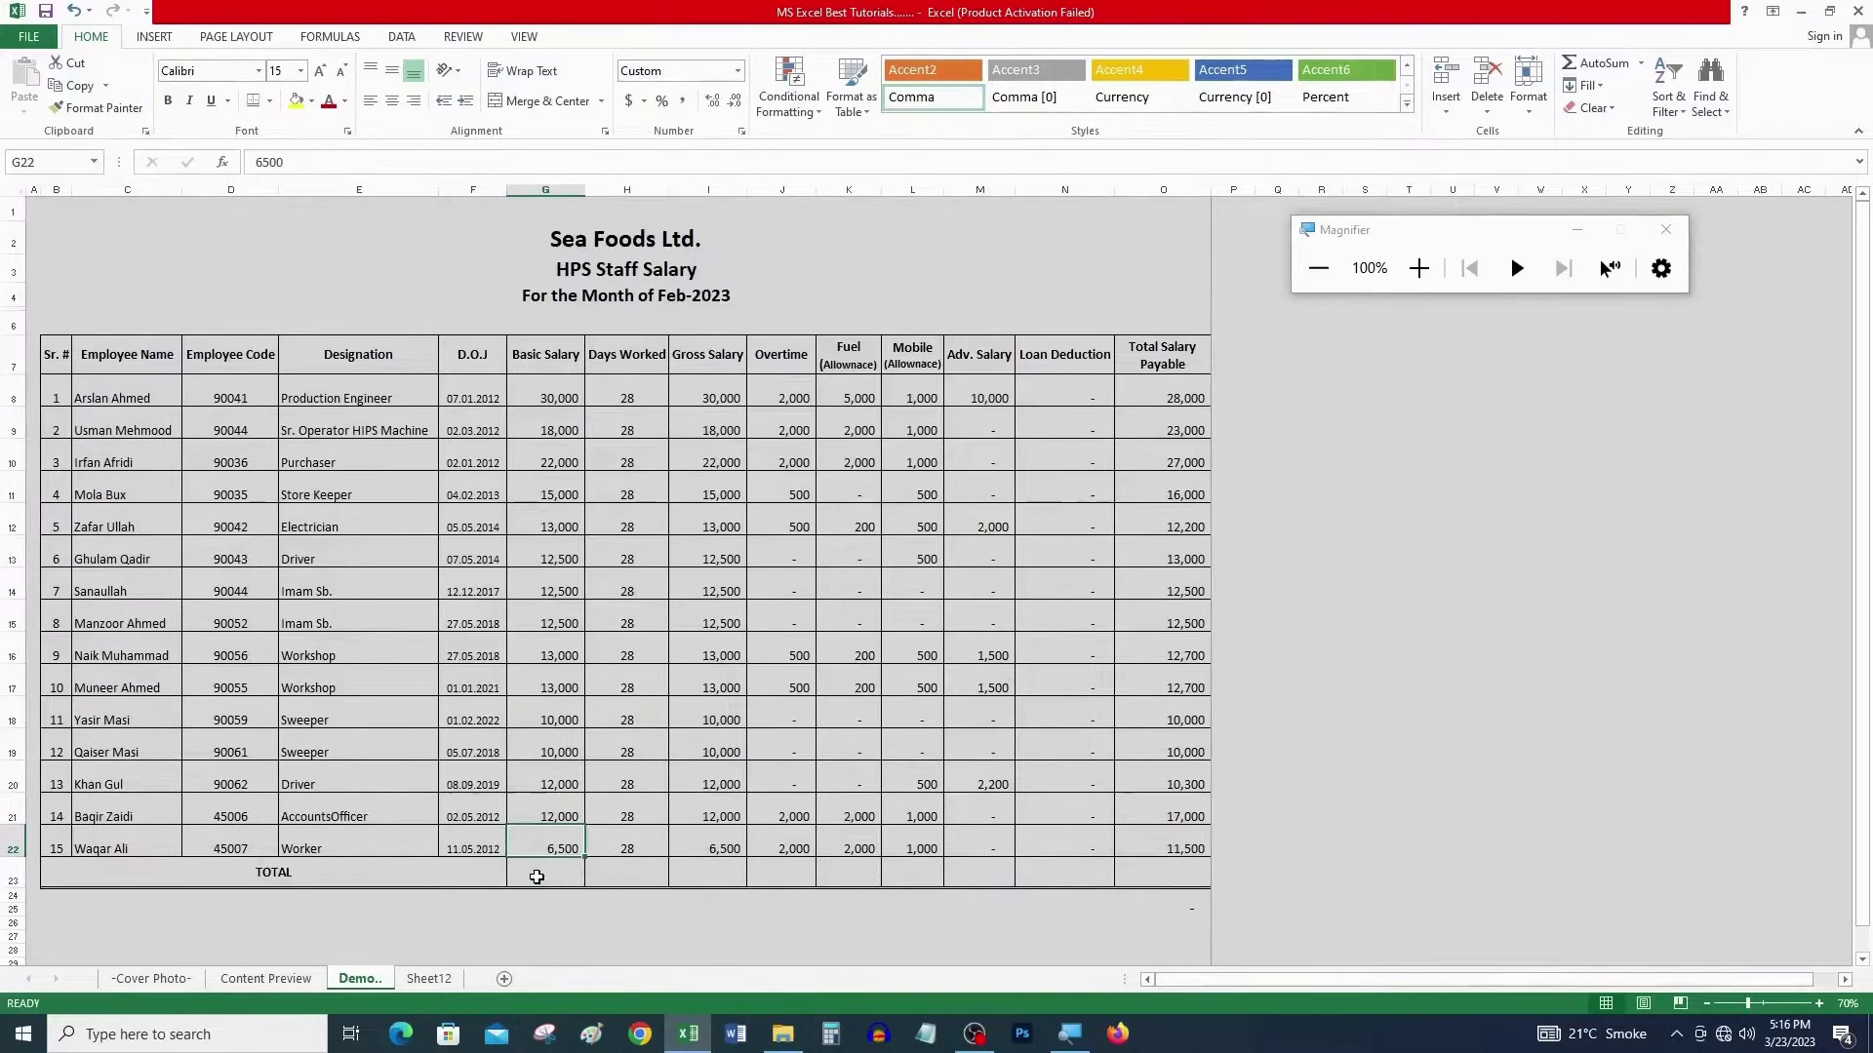
key(Down)
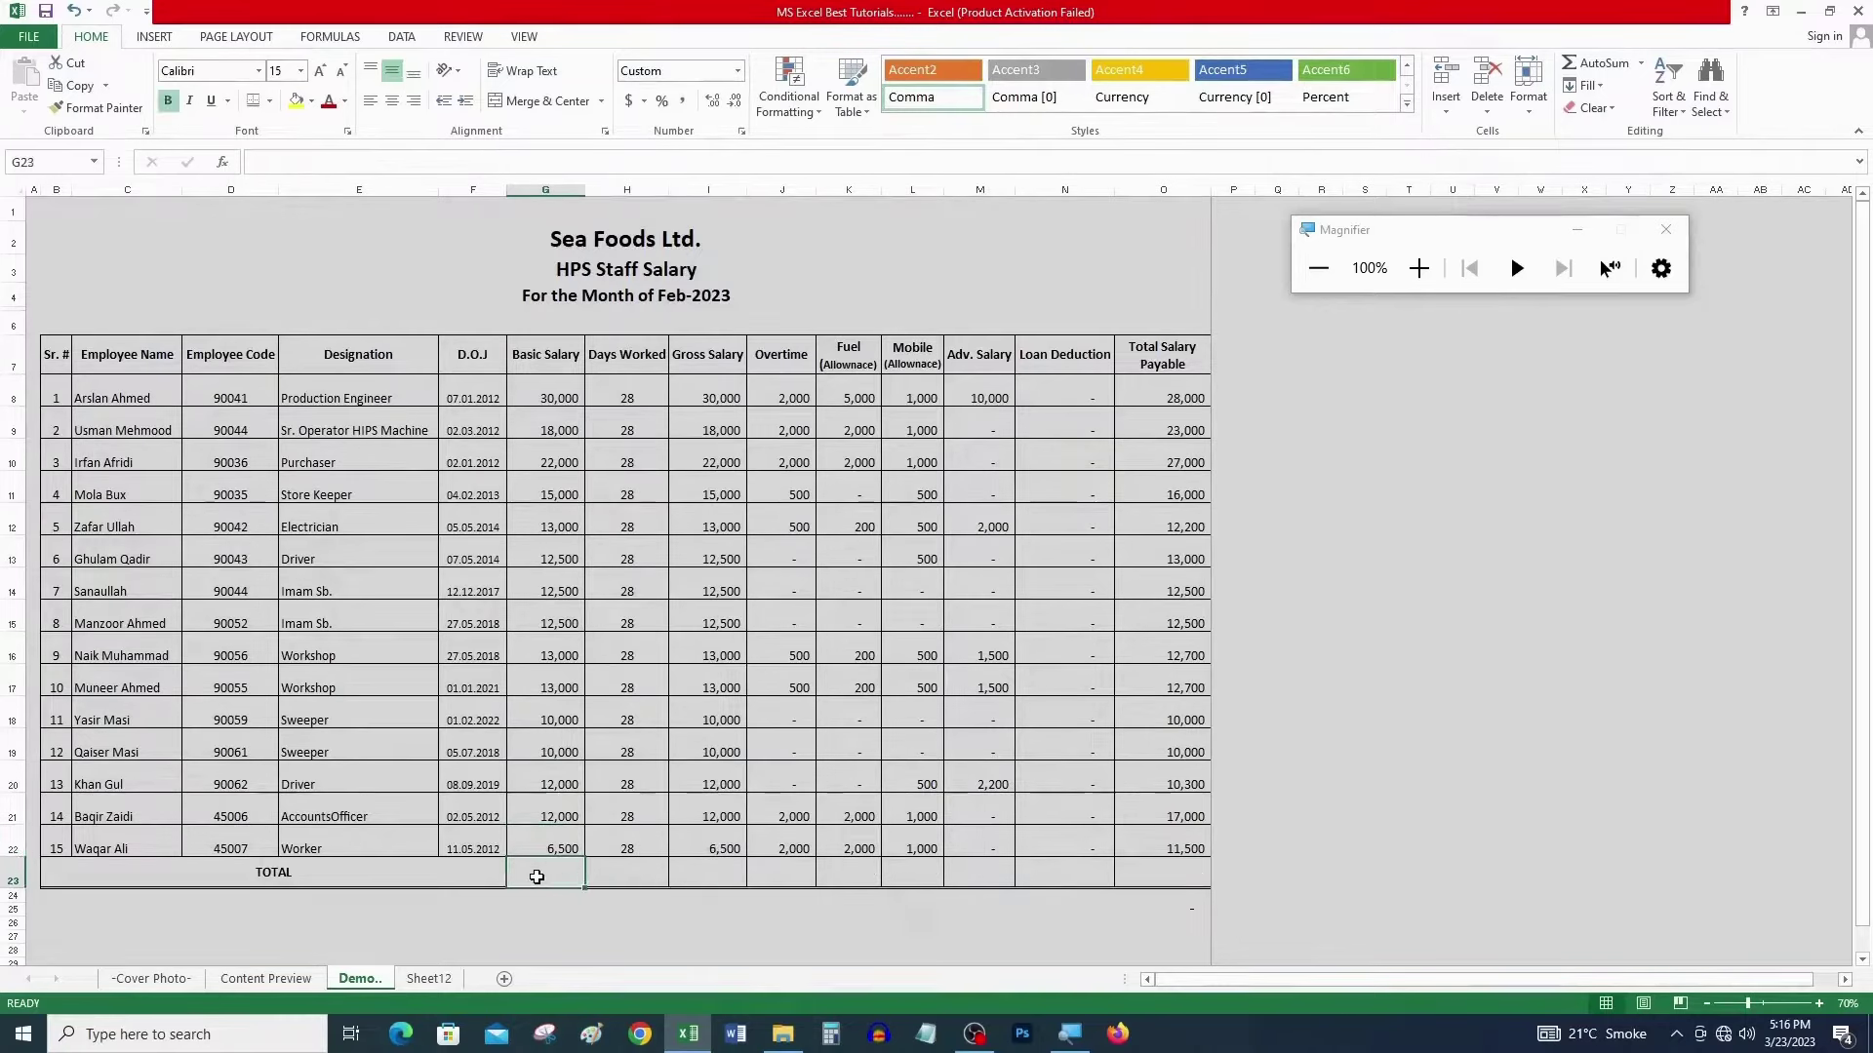
key(shift+Right)
key(shift+Right)
key(shift+Right)
key(shift+Right)
key(shift+Right)
key(shift+Right)
key(shift+Right)
key(shift+Right)
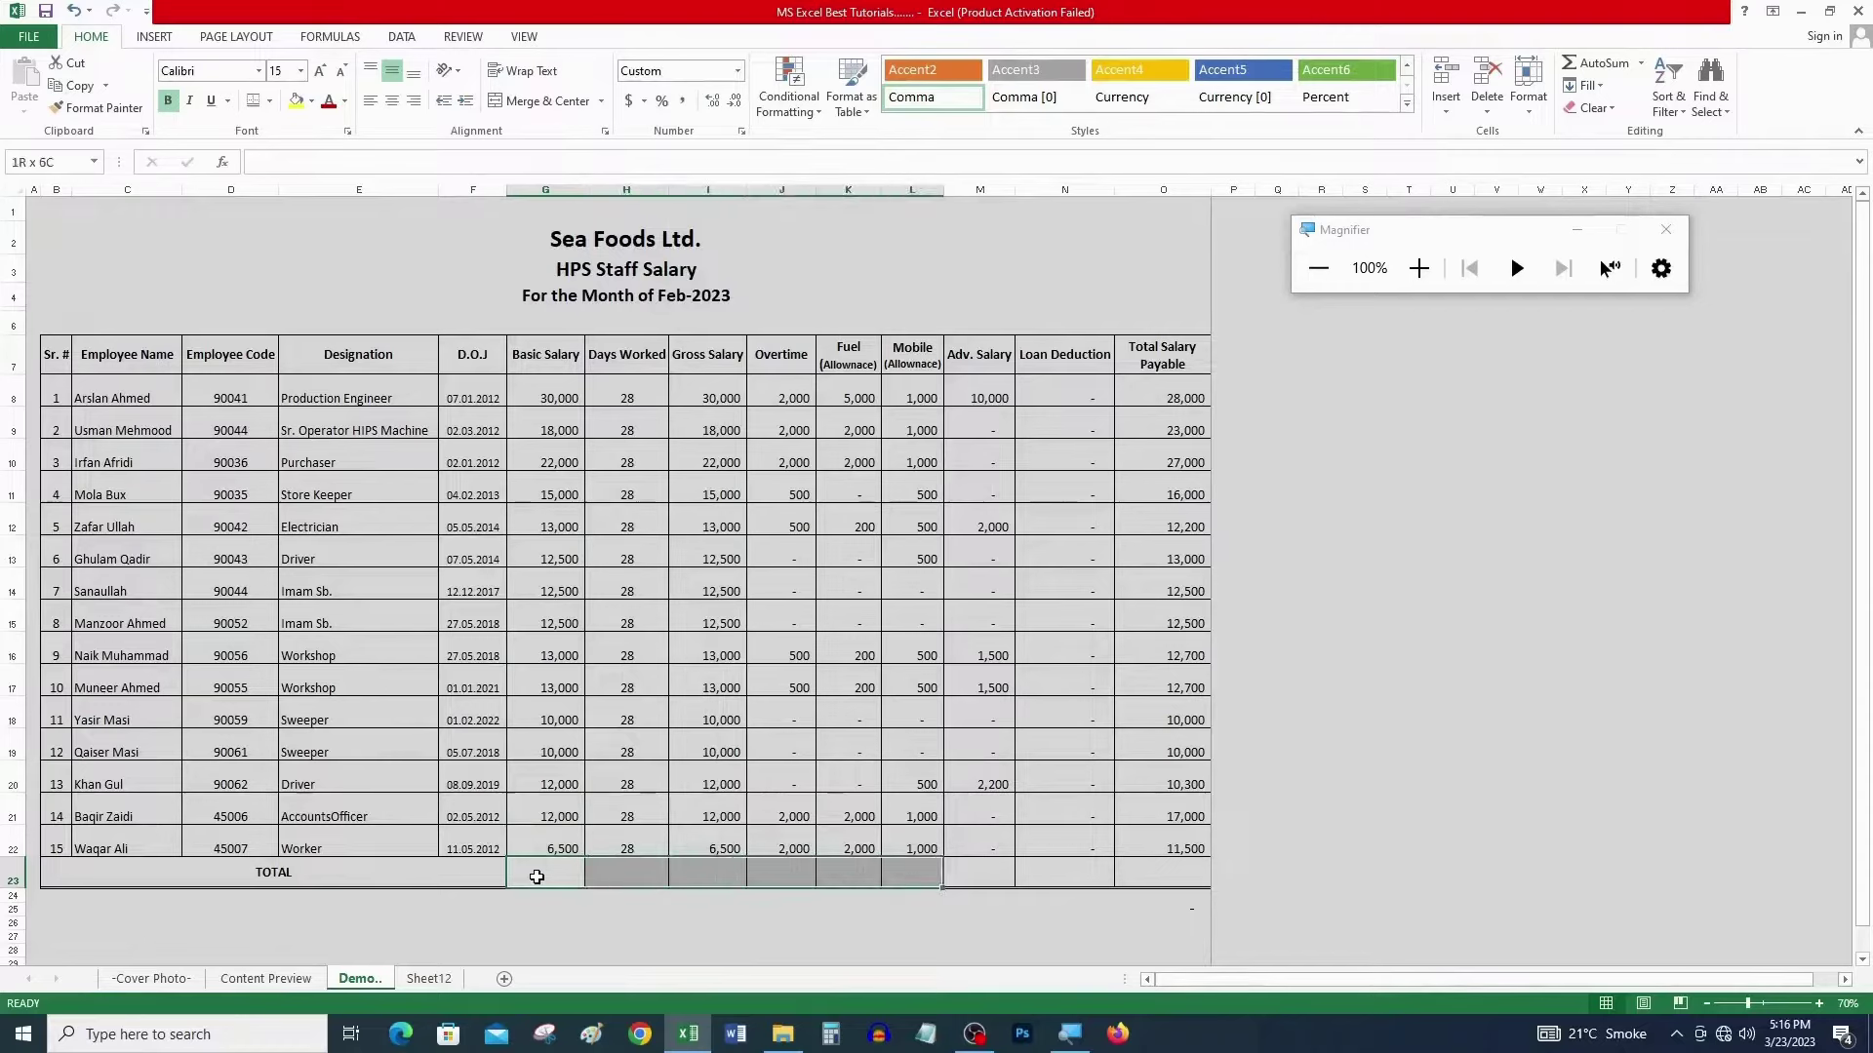
- Total the Basic Salary column in G23 with AutoSum over G8:G22
click(536, 877)
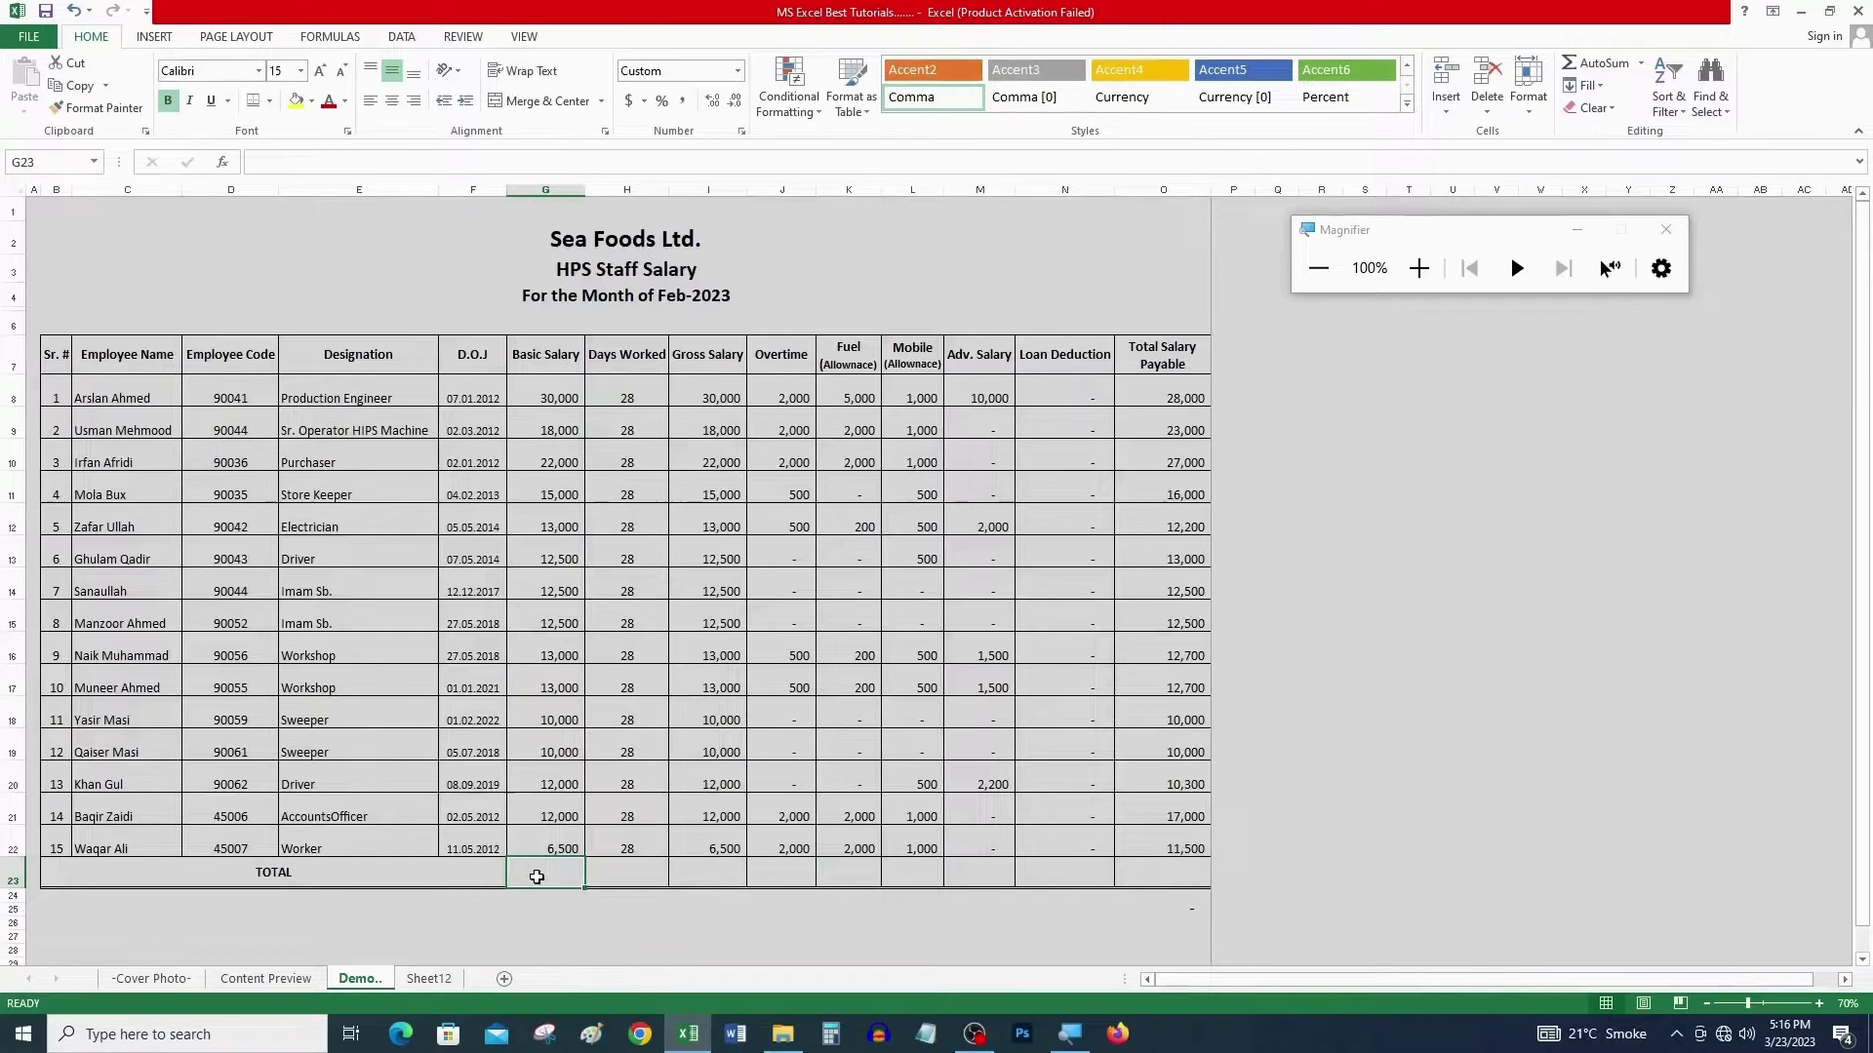
key(alt)
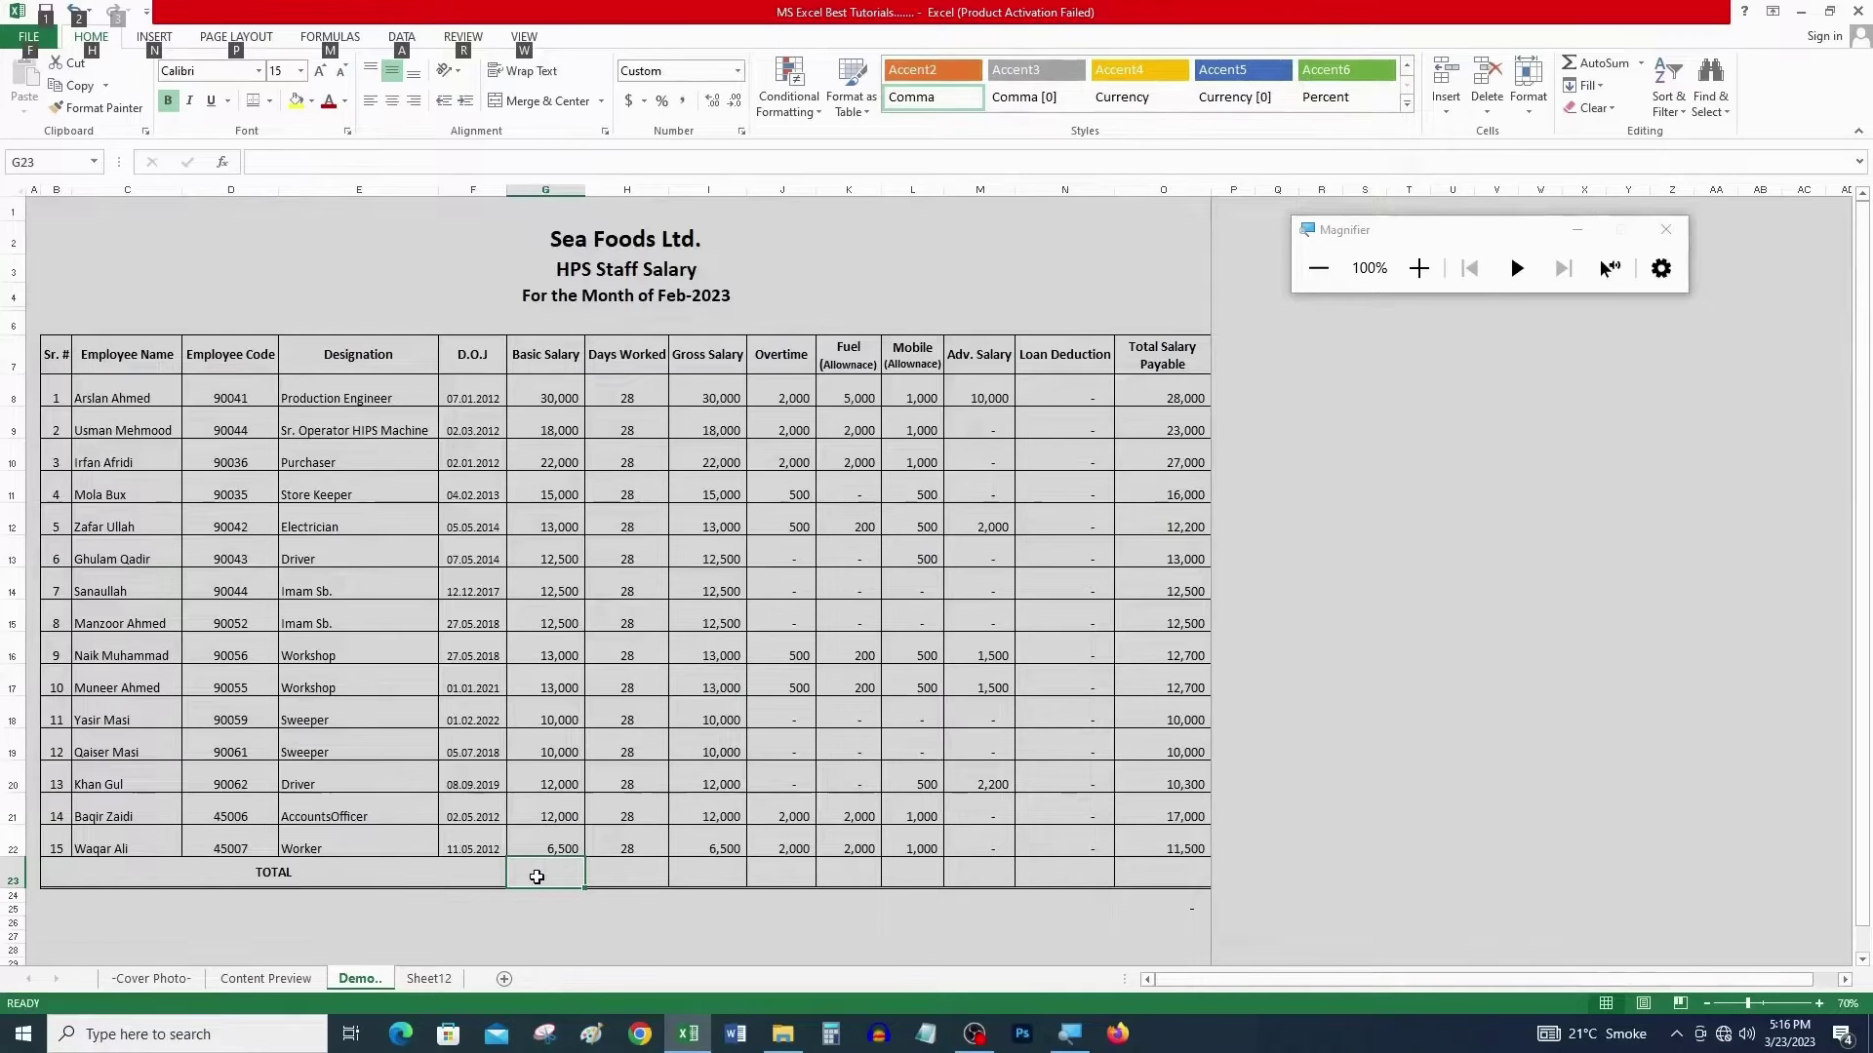
key(alt+equal)
key(Return)
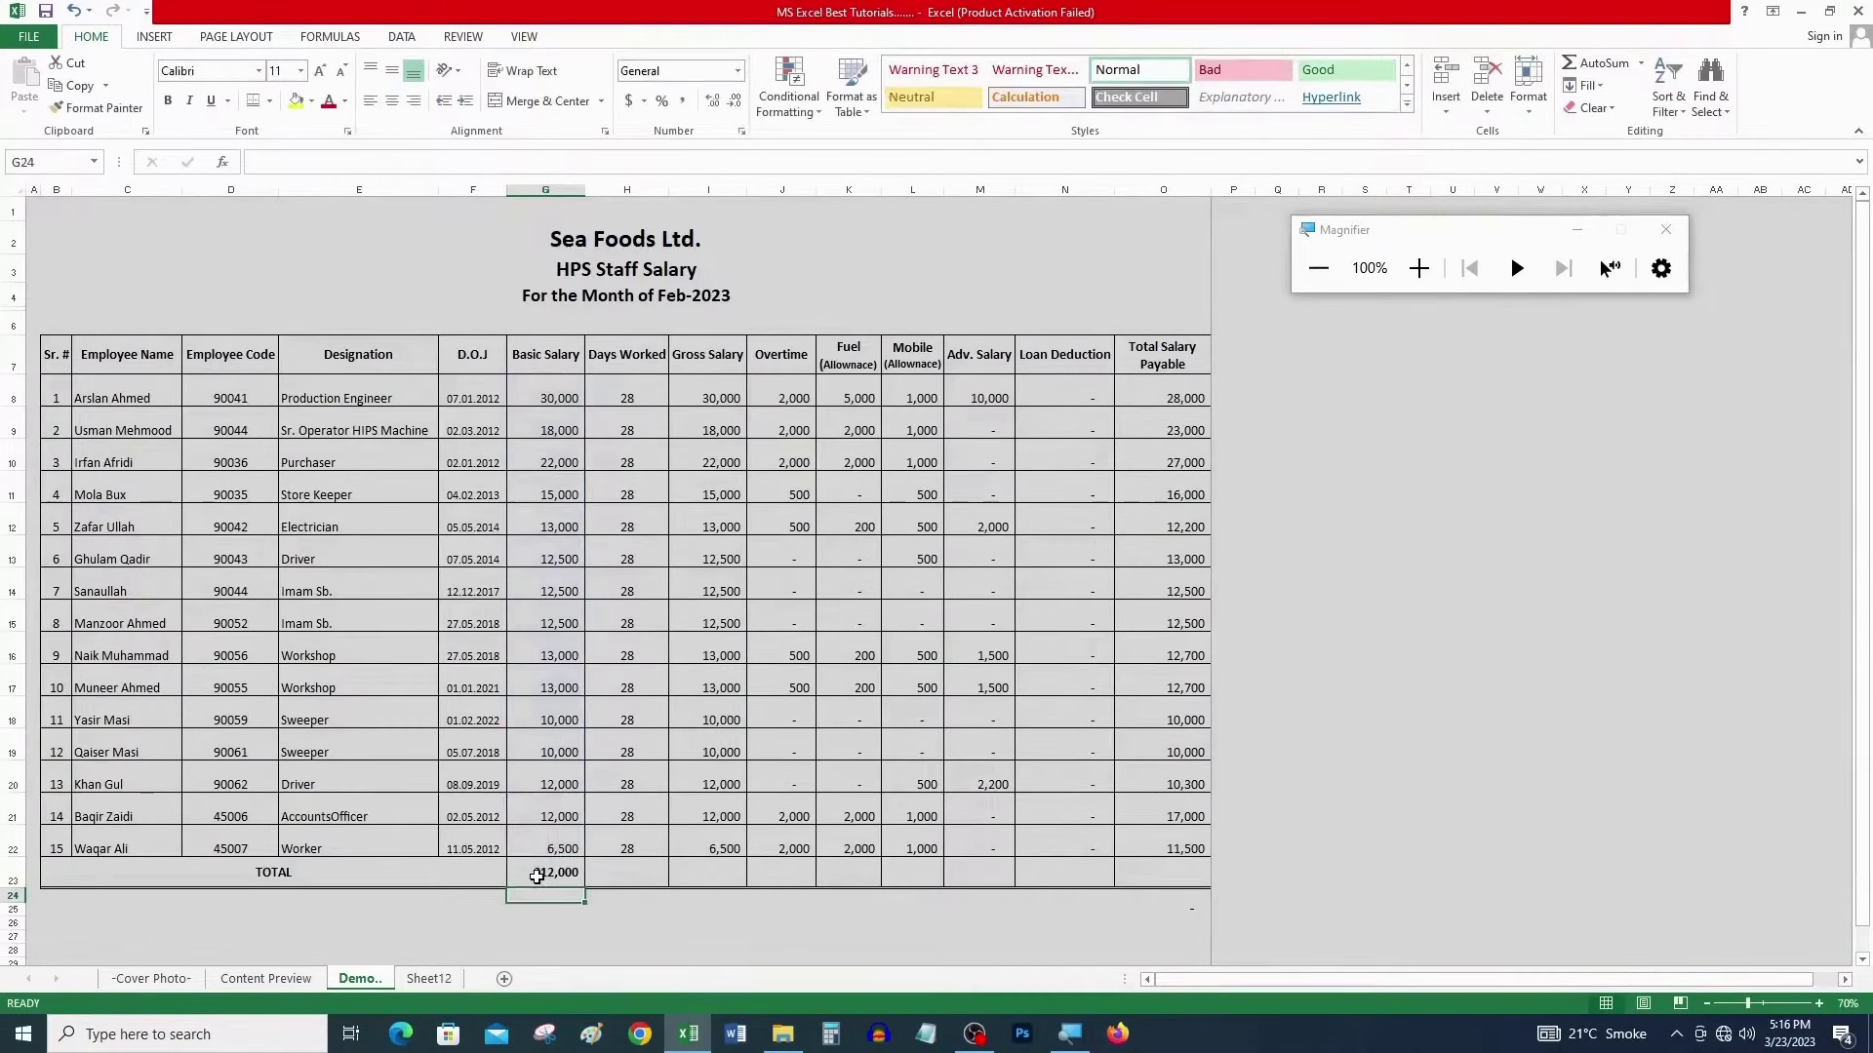
click(537, 875)
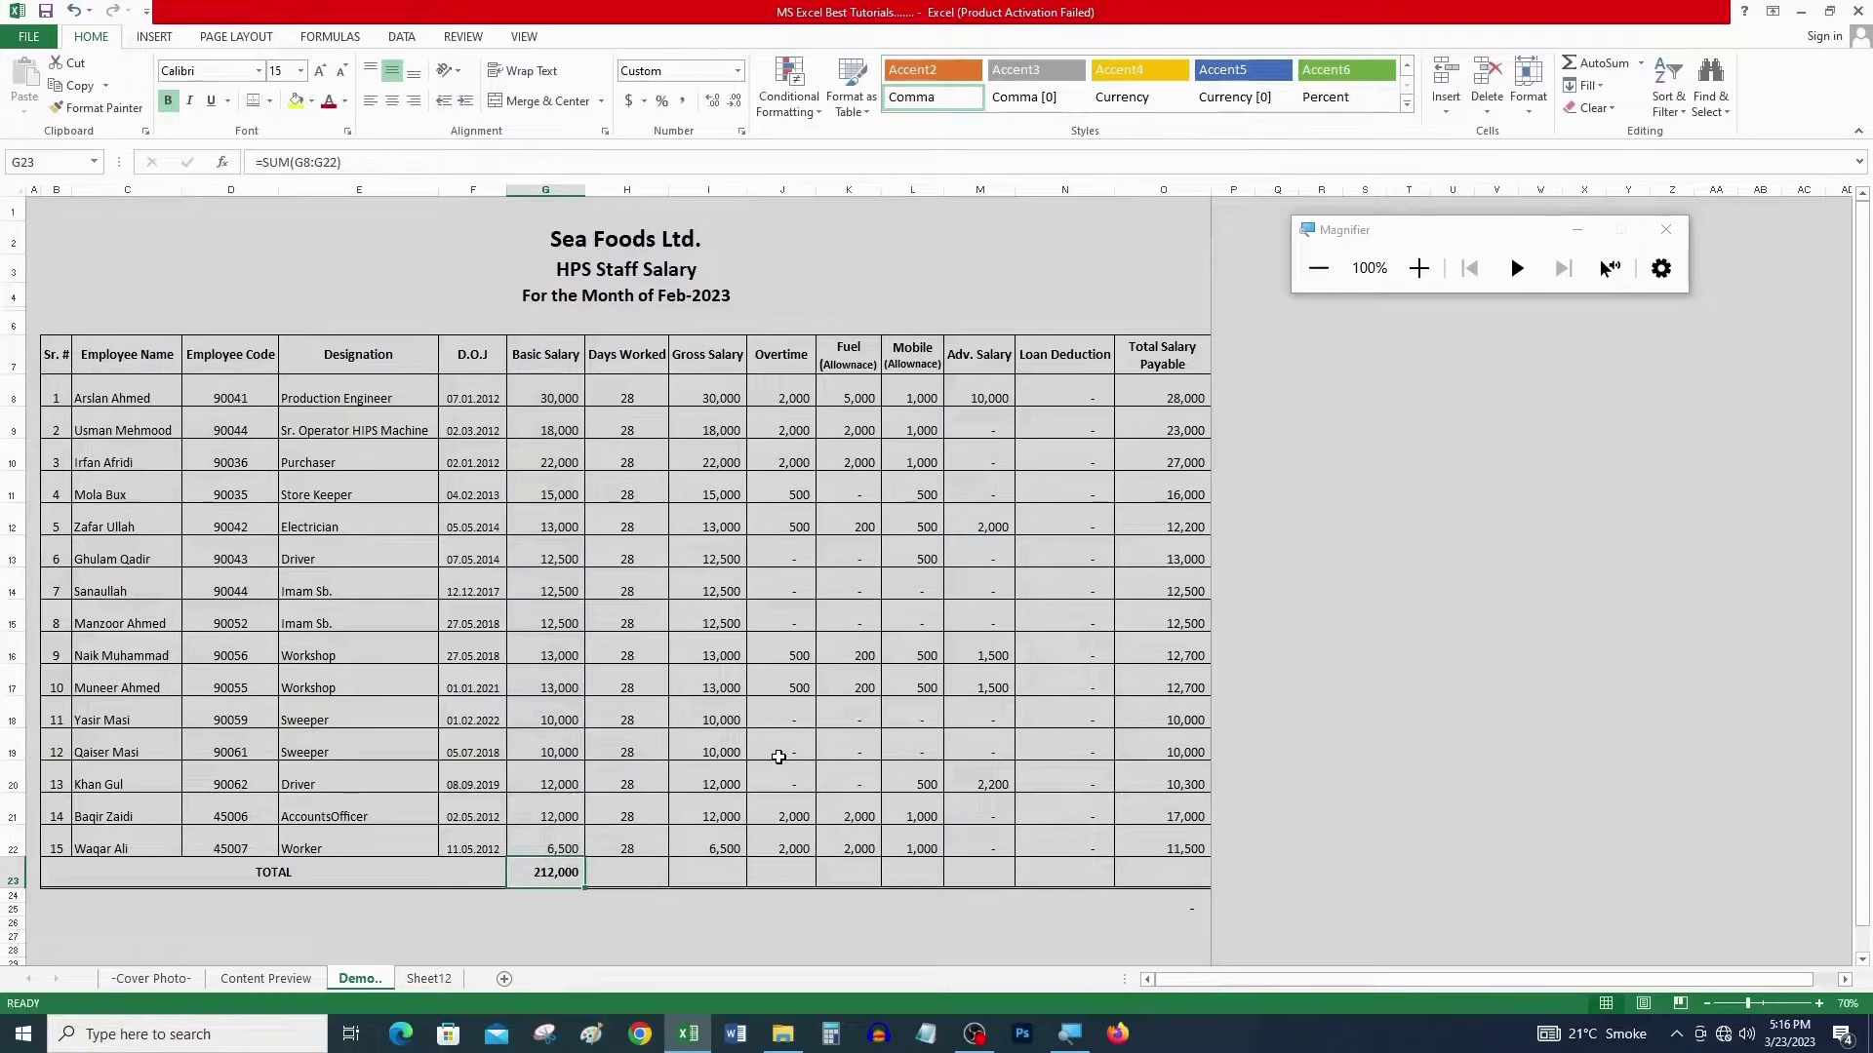
- Fill the totals from Gross Salary to Total Salary Payable (I23:O23) in one go with AutoSum
key(Right)
key(Right)
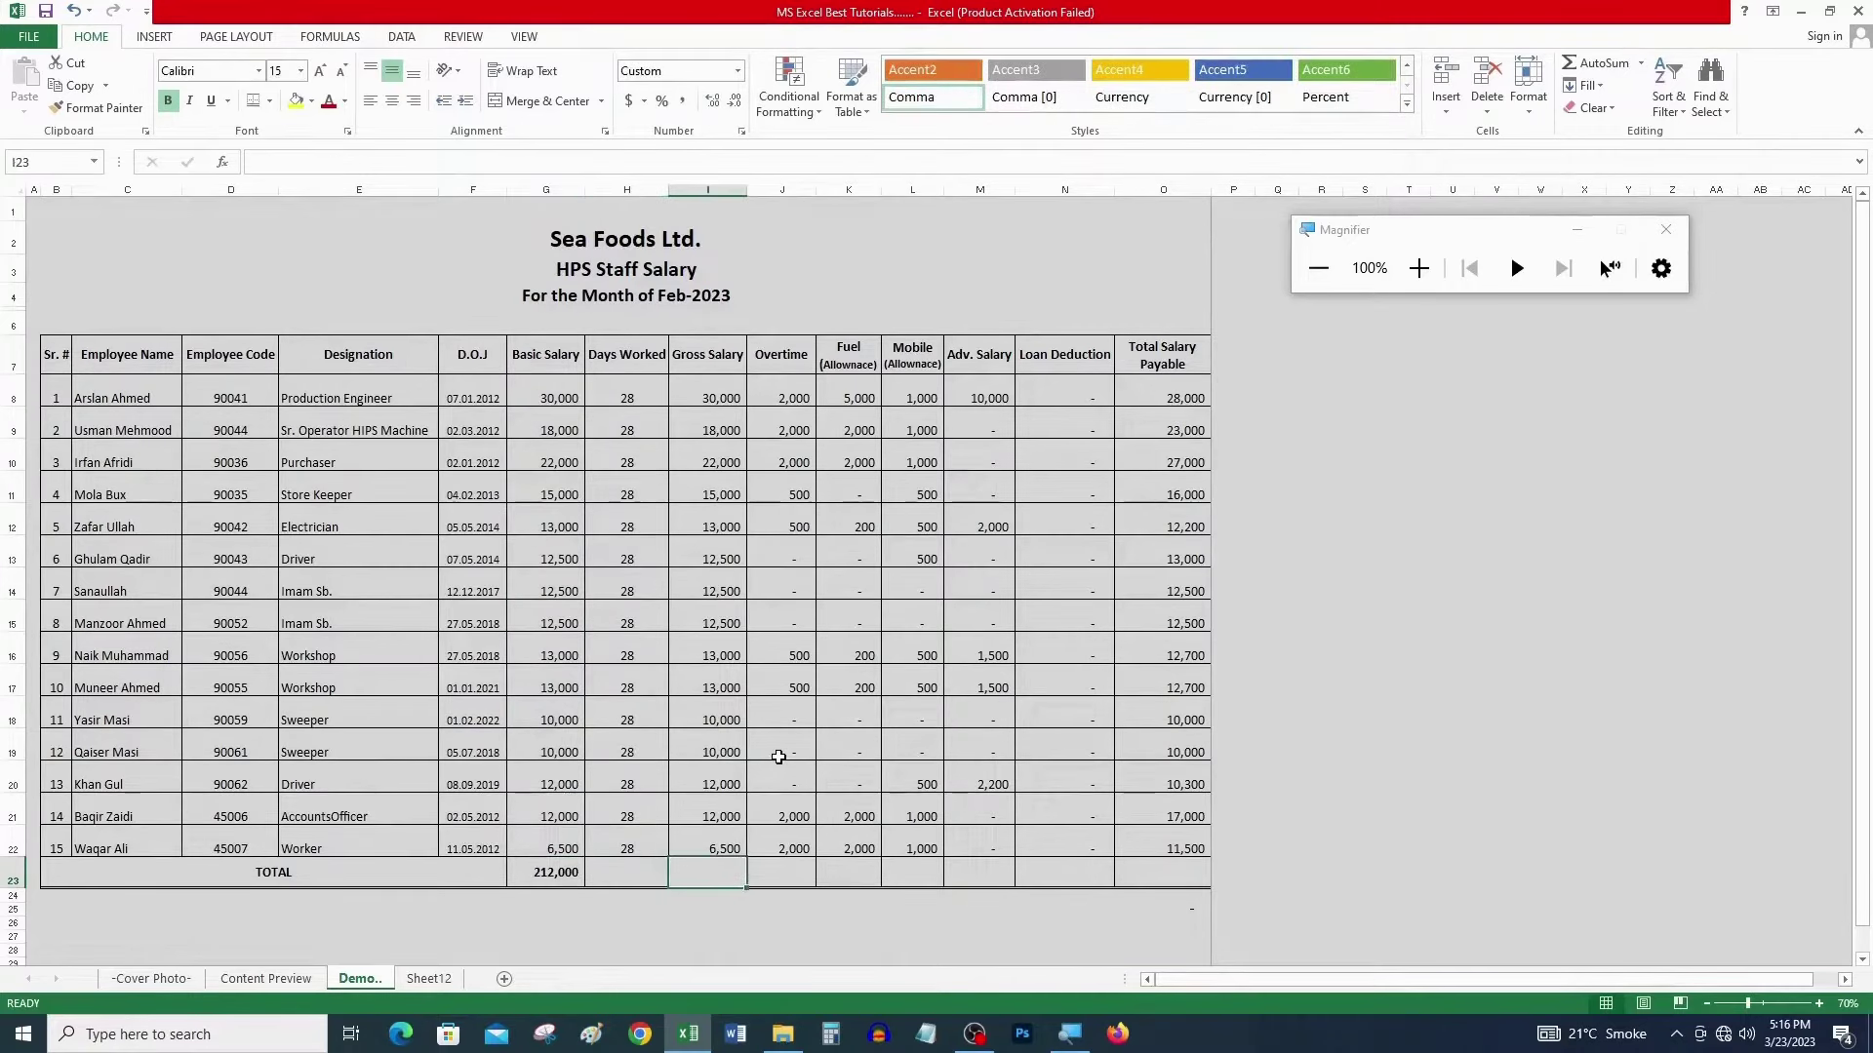
key(shift+Right)
key(shift+Right)
key(shift+Right)
key(shift+Right)
key(shift+Right)
key(shift+Right)
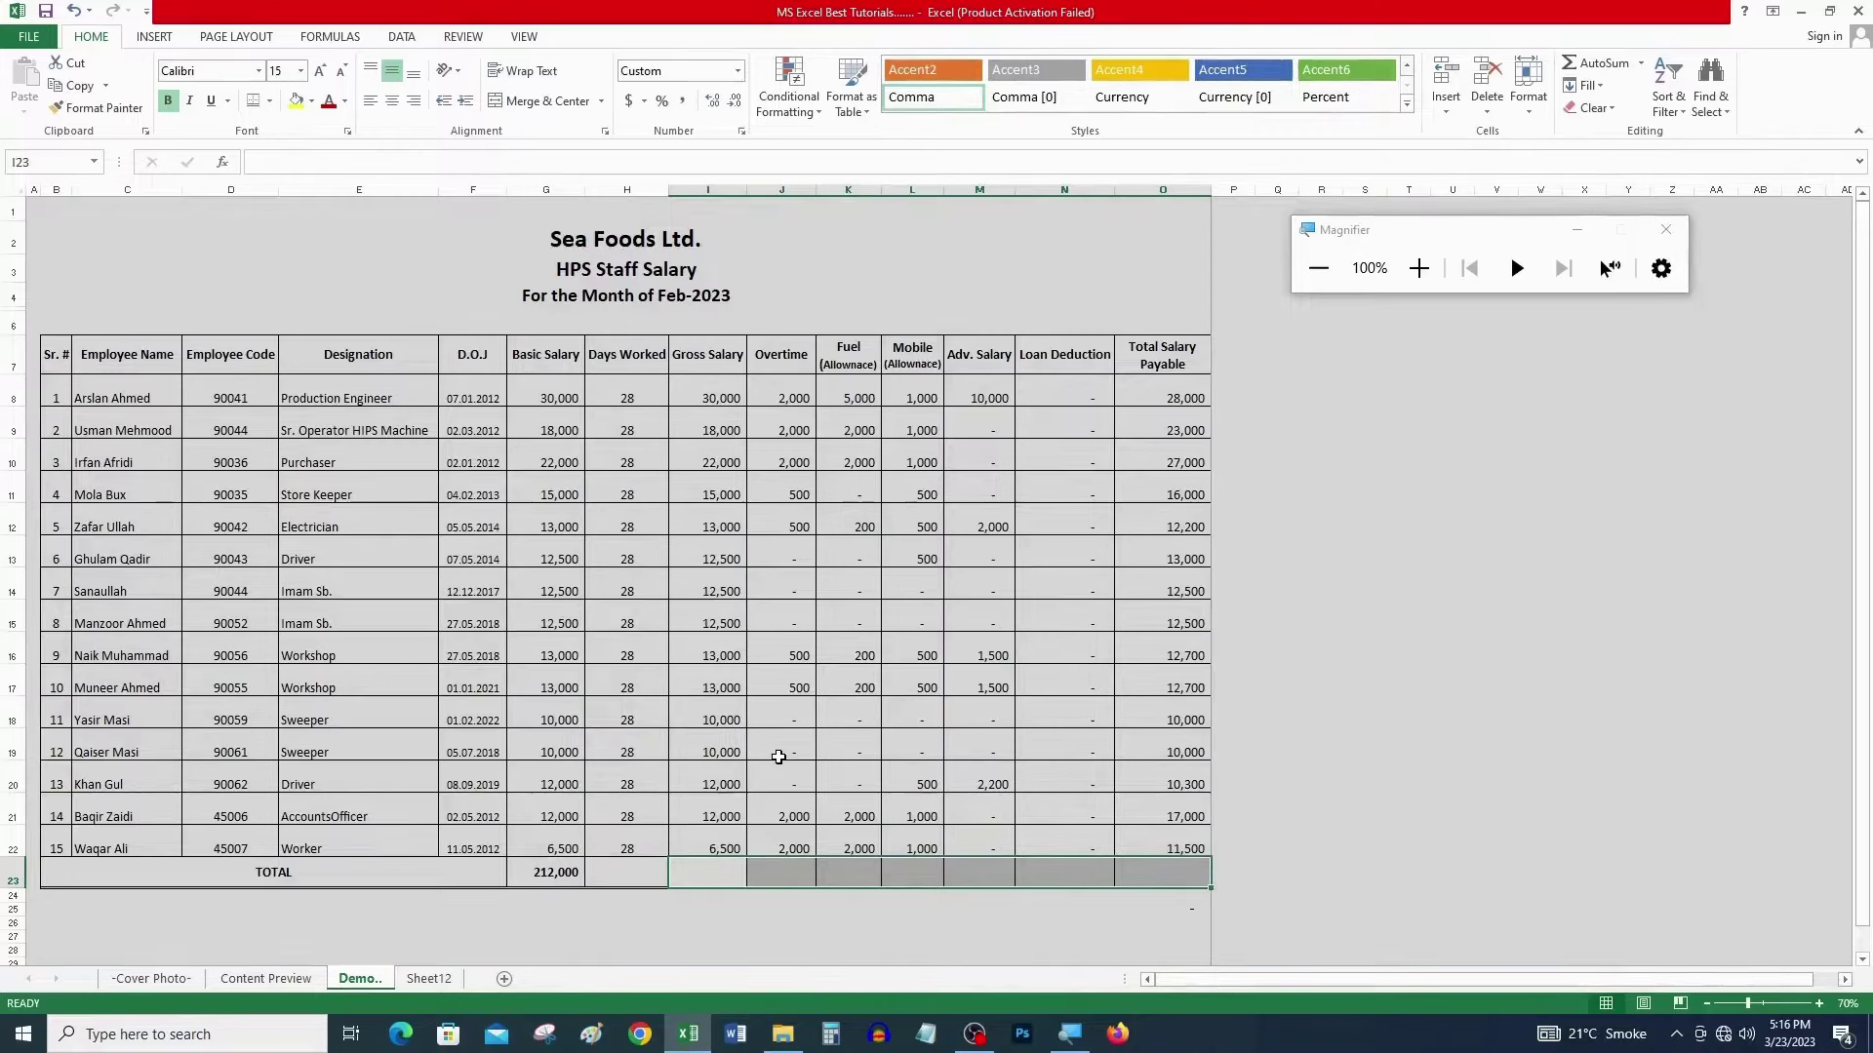
key(alt)
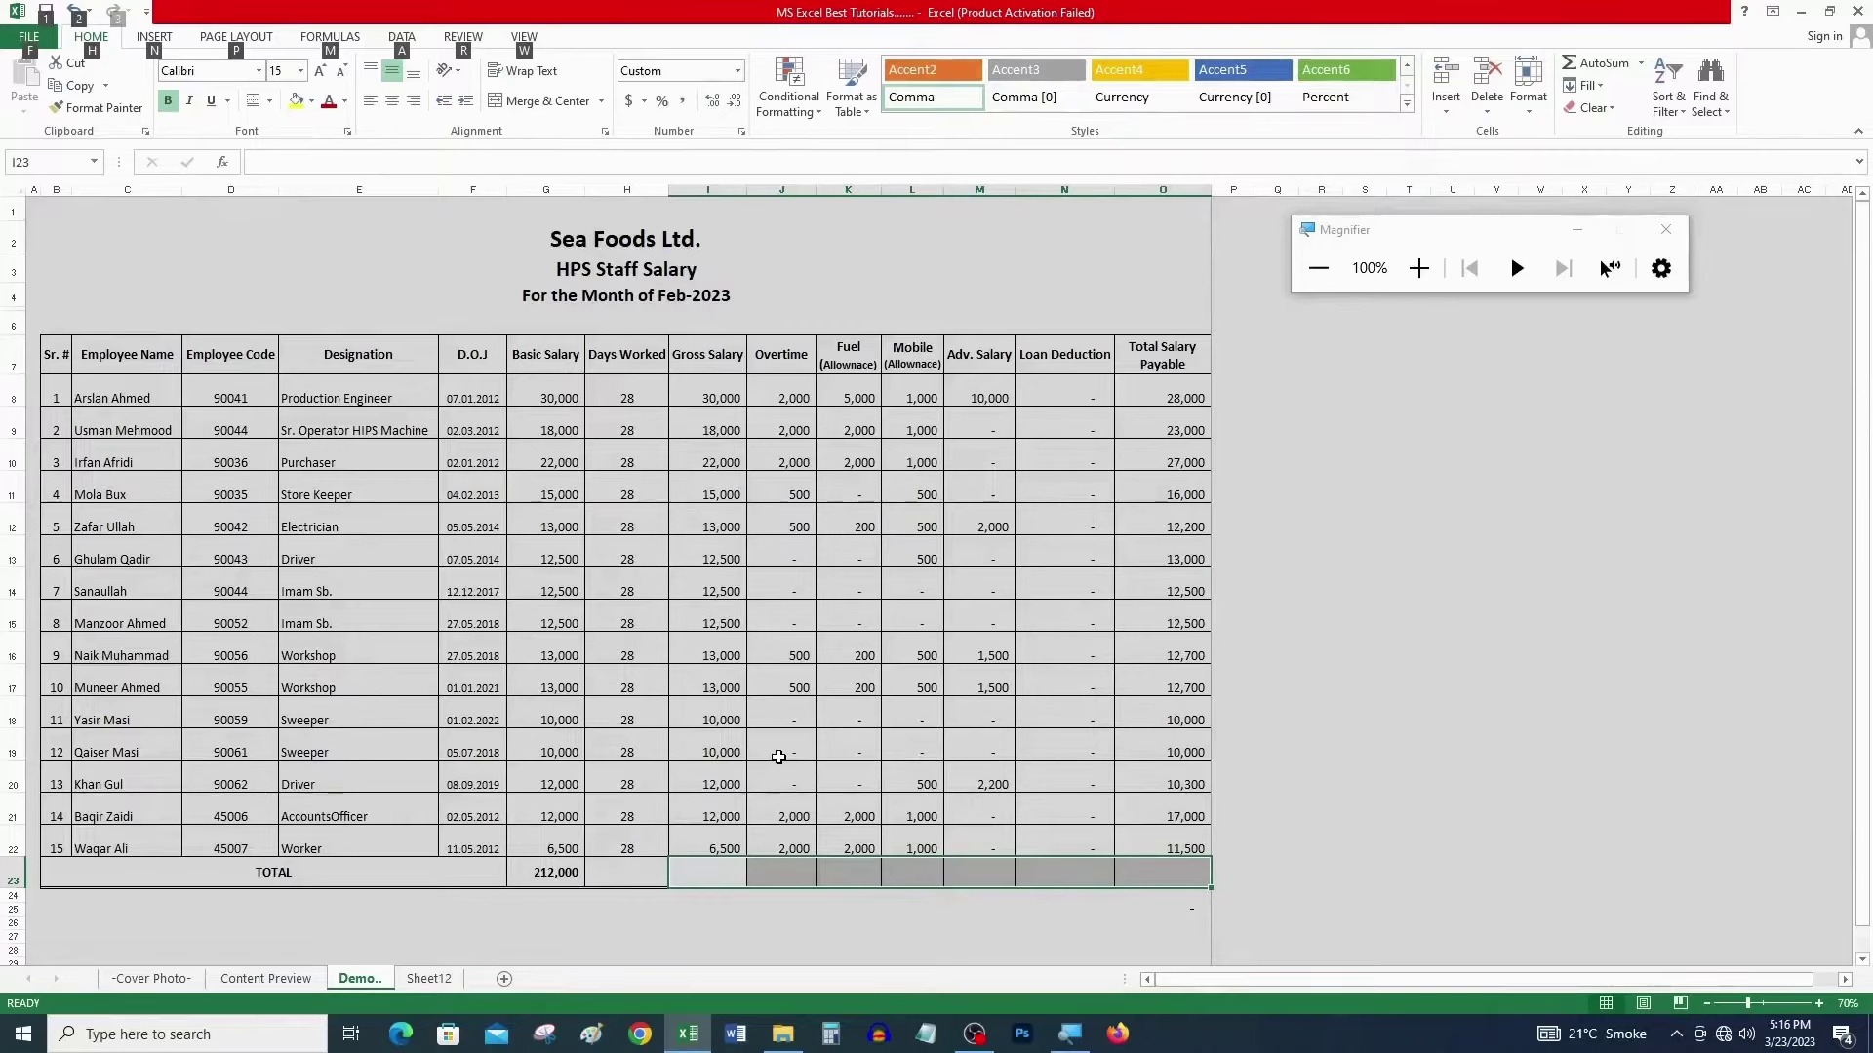
key(alt+equal)
key(Up)
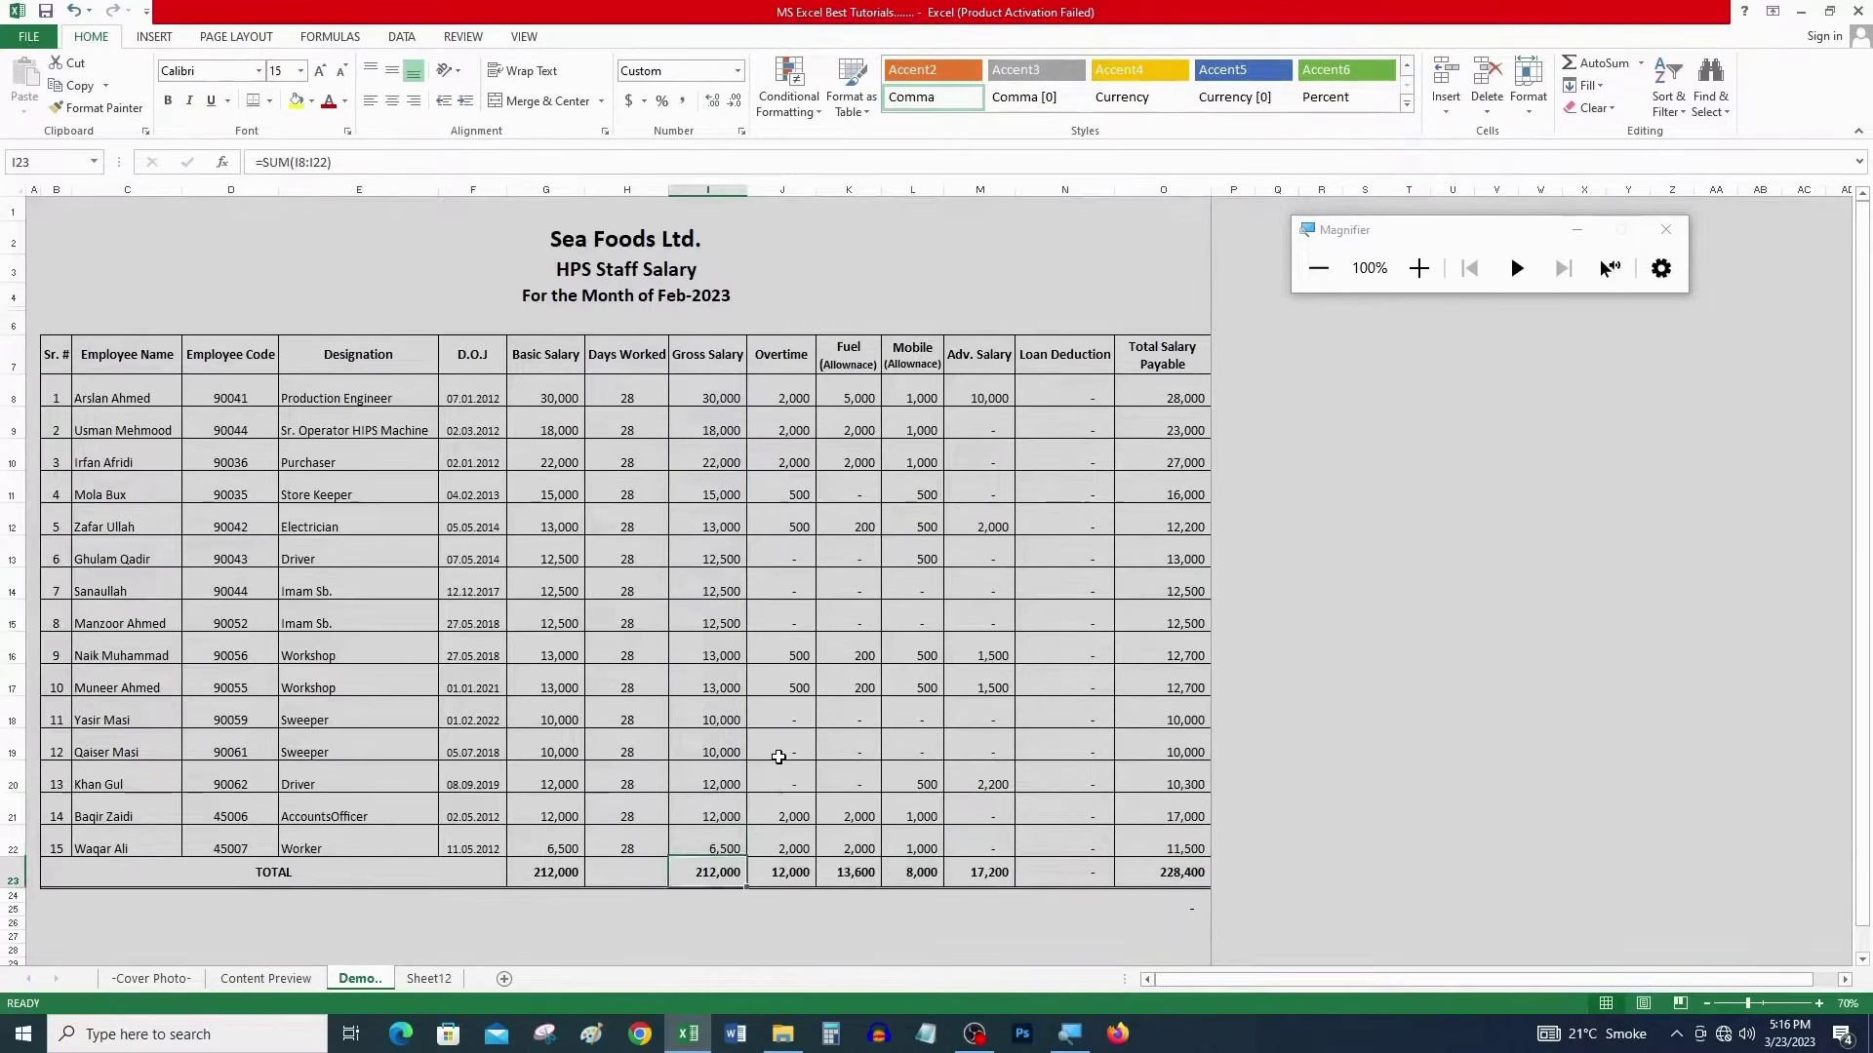
- Look over the TOTAL row and the topic list on the Content Preview sheet, then return to the Demo.. sheet
key(Down)
key(ctrl+Right)
key(ctrl+Left)
key(ctrl+Left)
key(ctrl+Left)
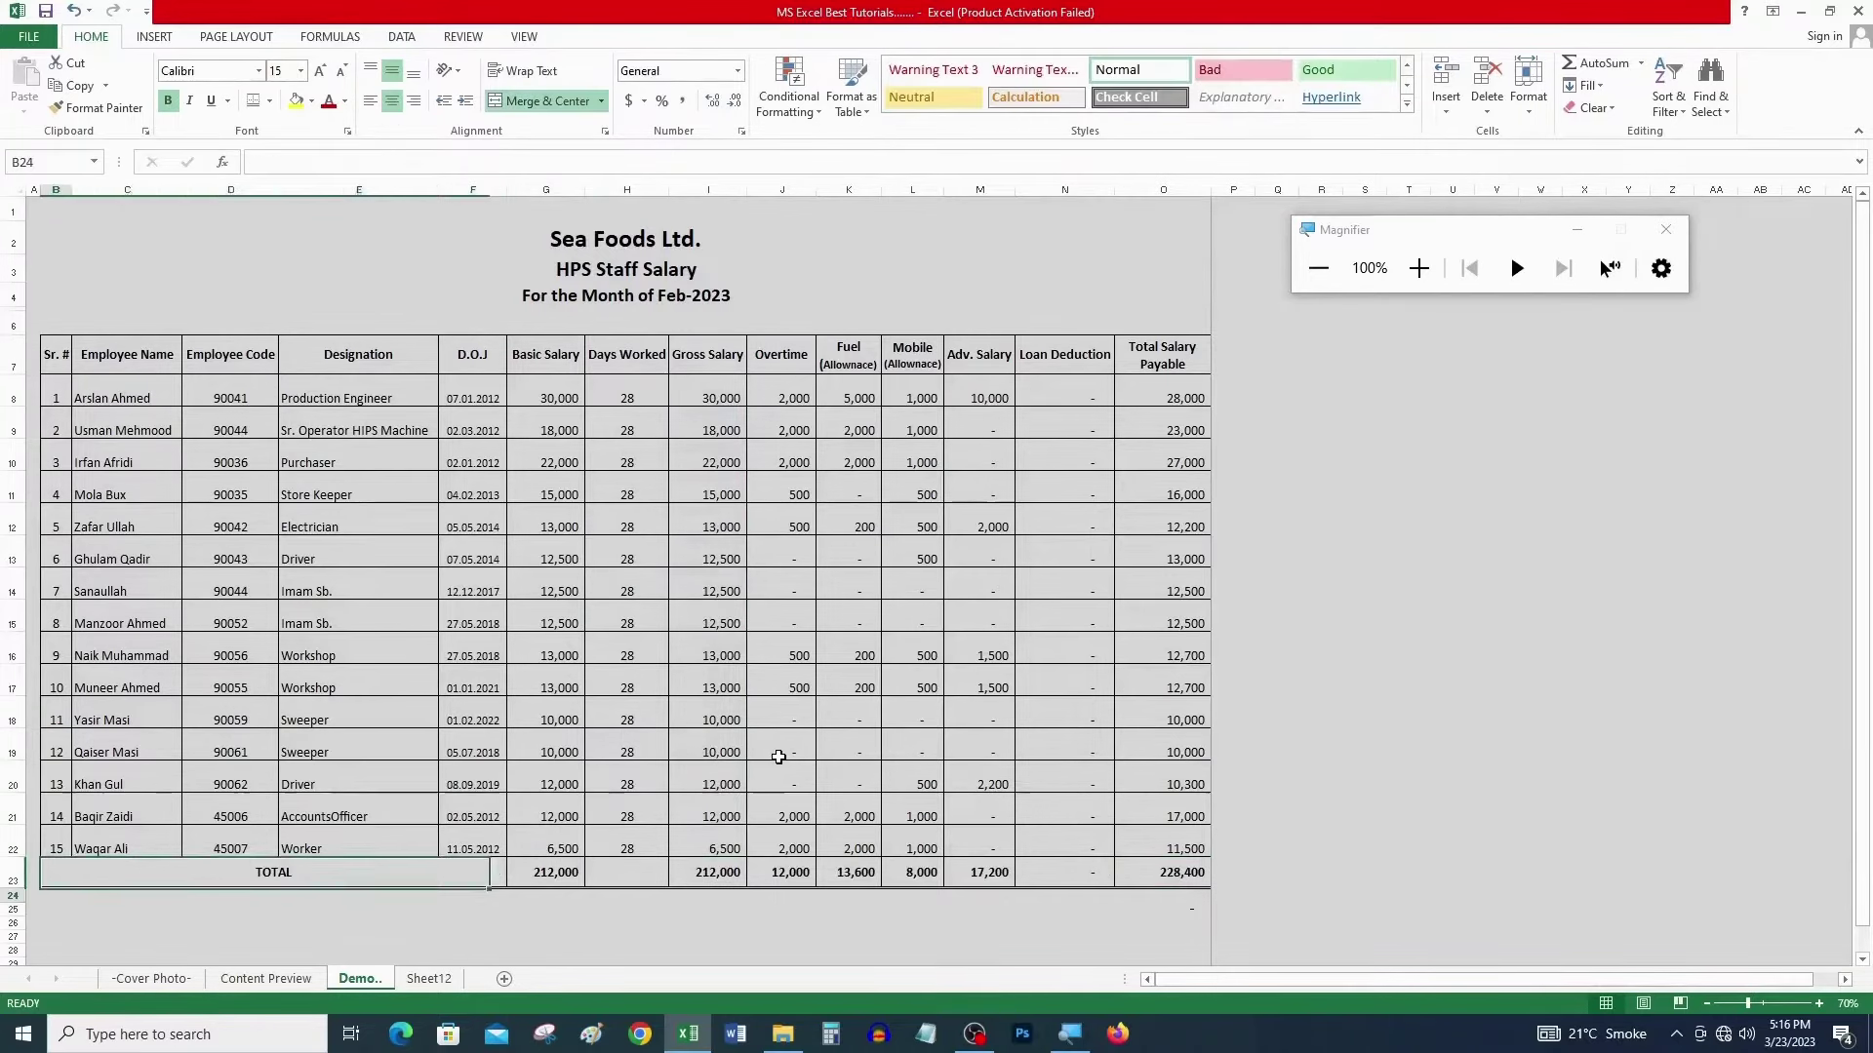
key(Down)
key(Down)
key(ctrl+Page_Up)
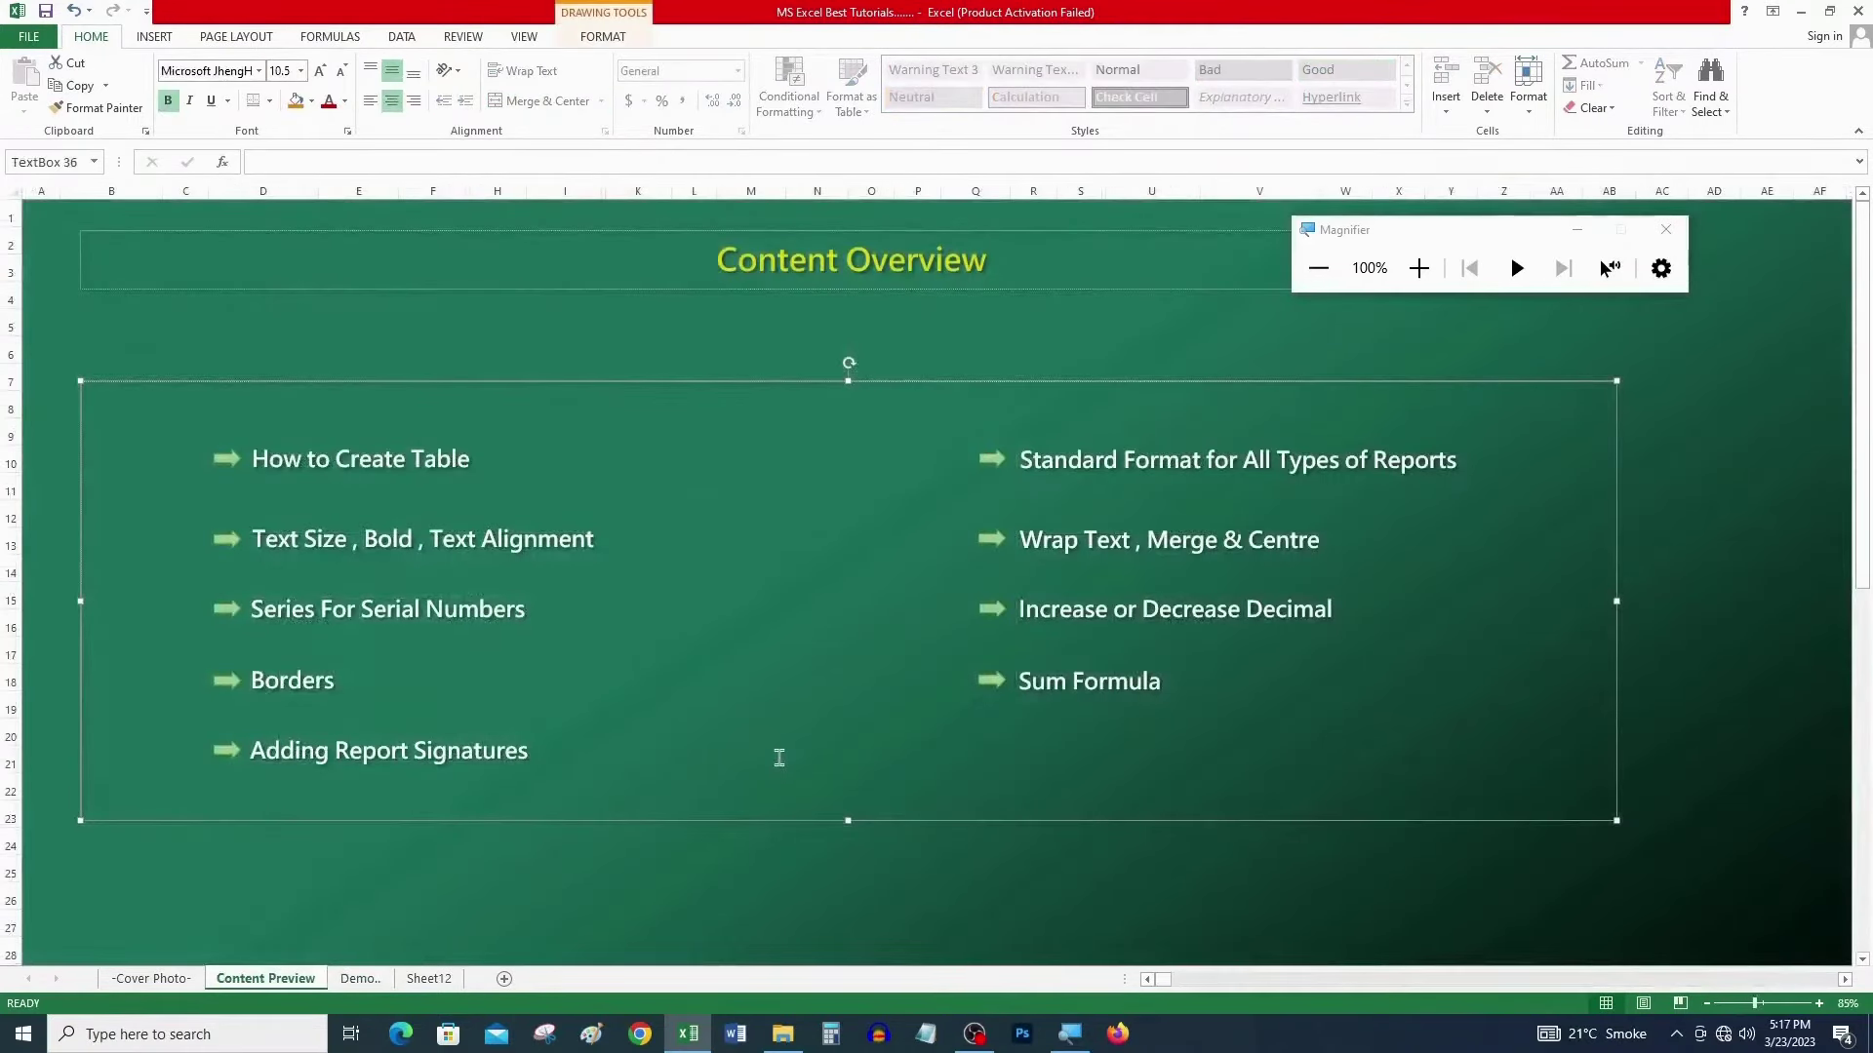
key(ctrl+Page_Down)
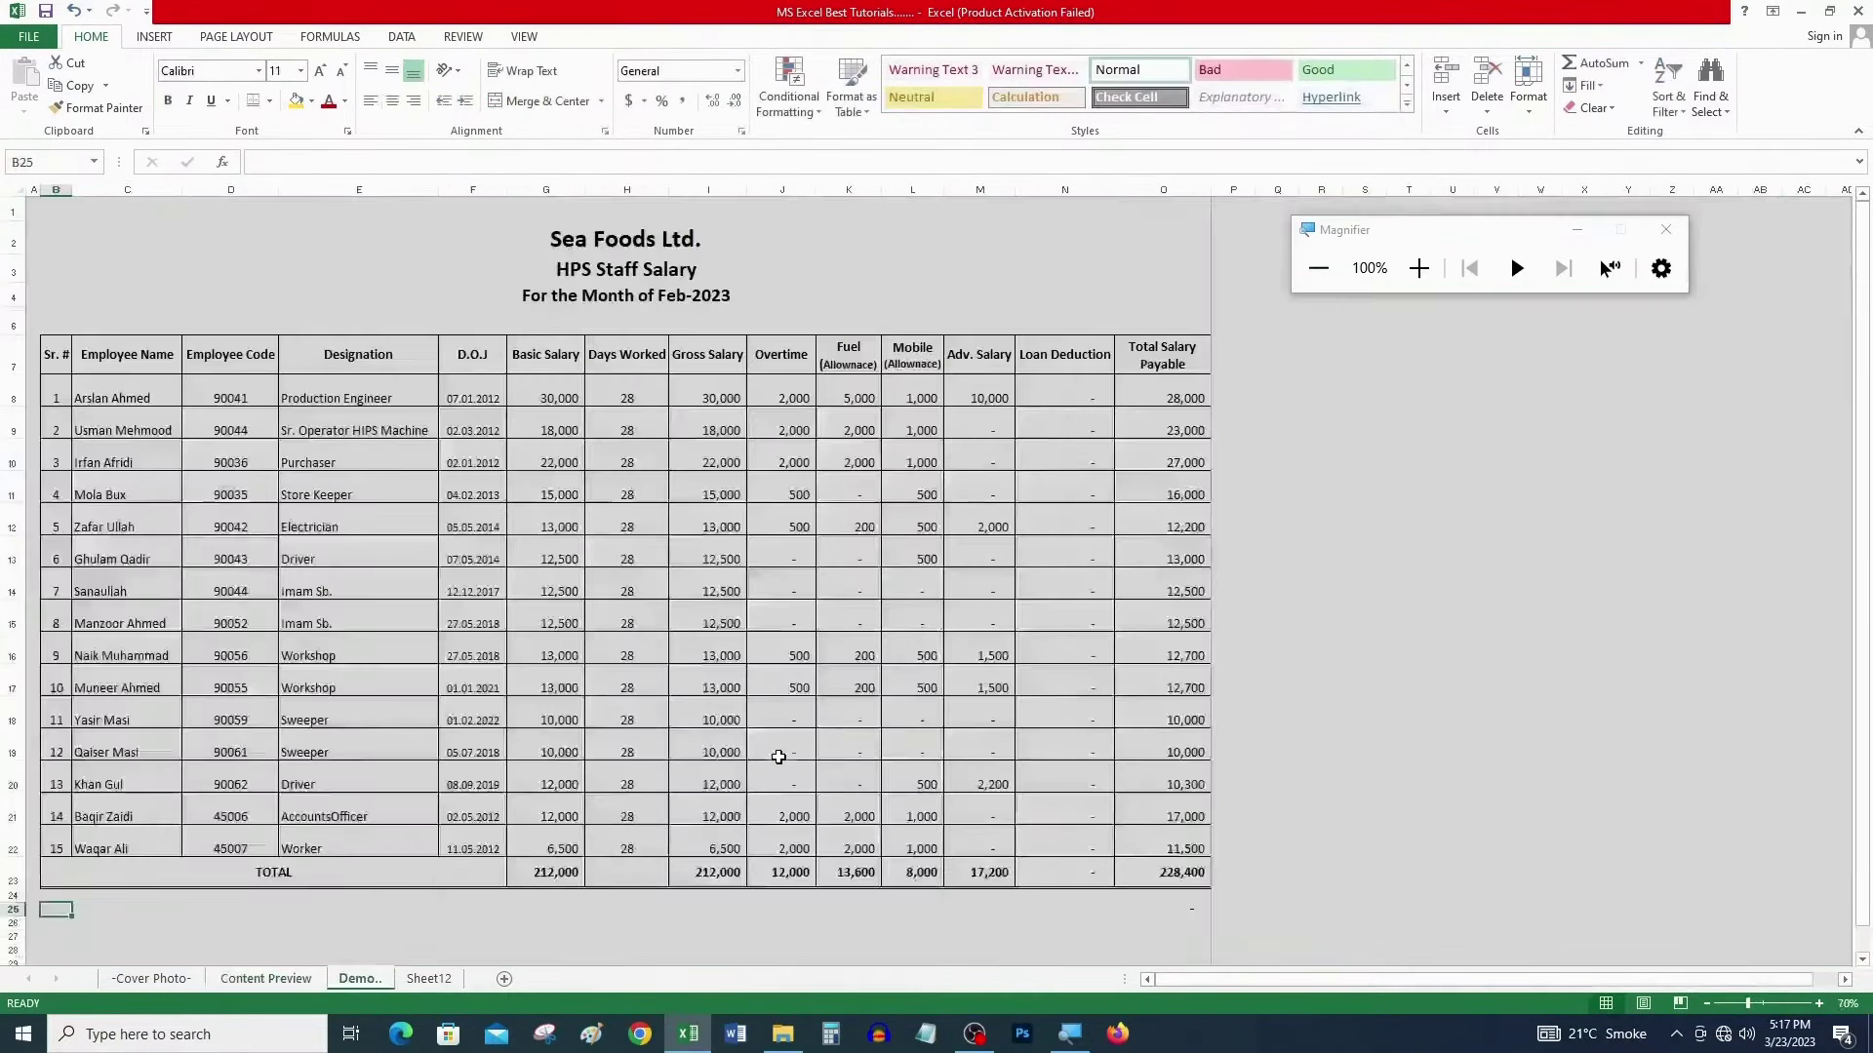
- Lengthen the underscore signature line after Approved By in the merged signature row 30
key(Down)
key(Down)
key(Down)
key(Down)
key(Down)
key(Down)
key(Down)
key(Down)
key(Up)
key(Up)
key(Up)
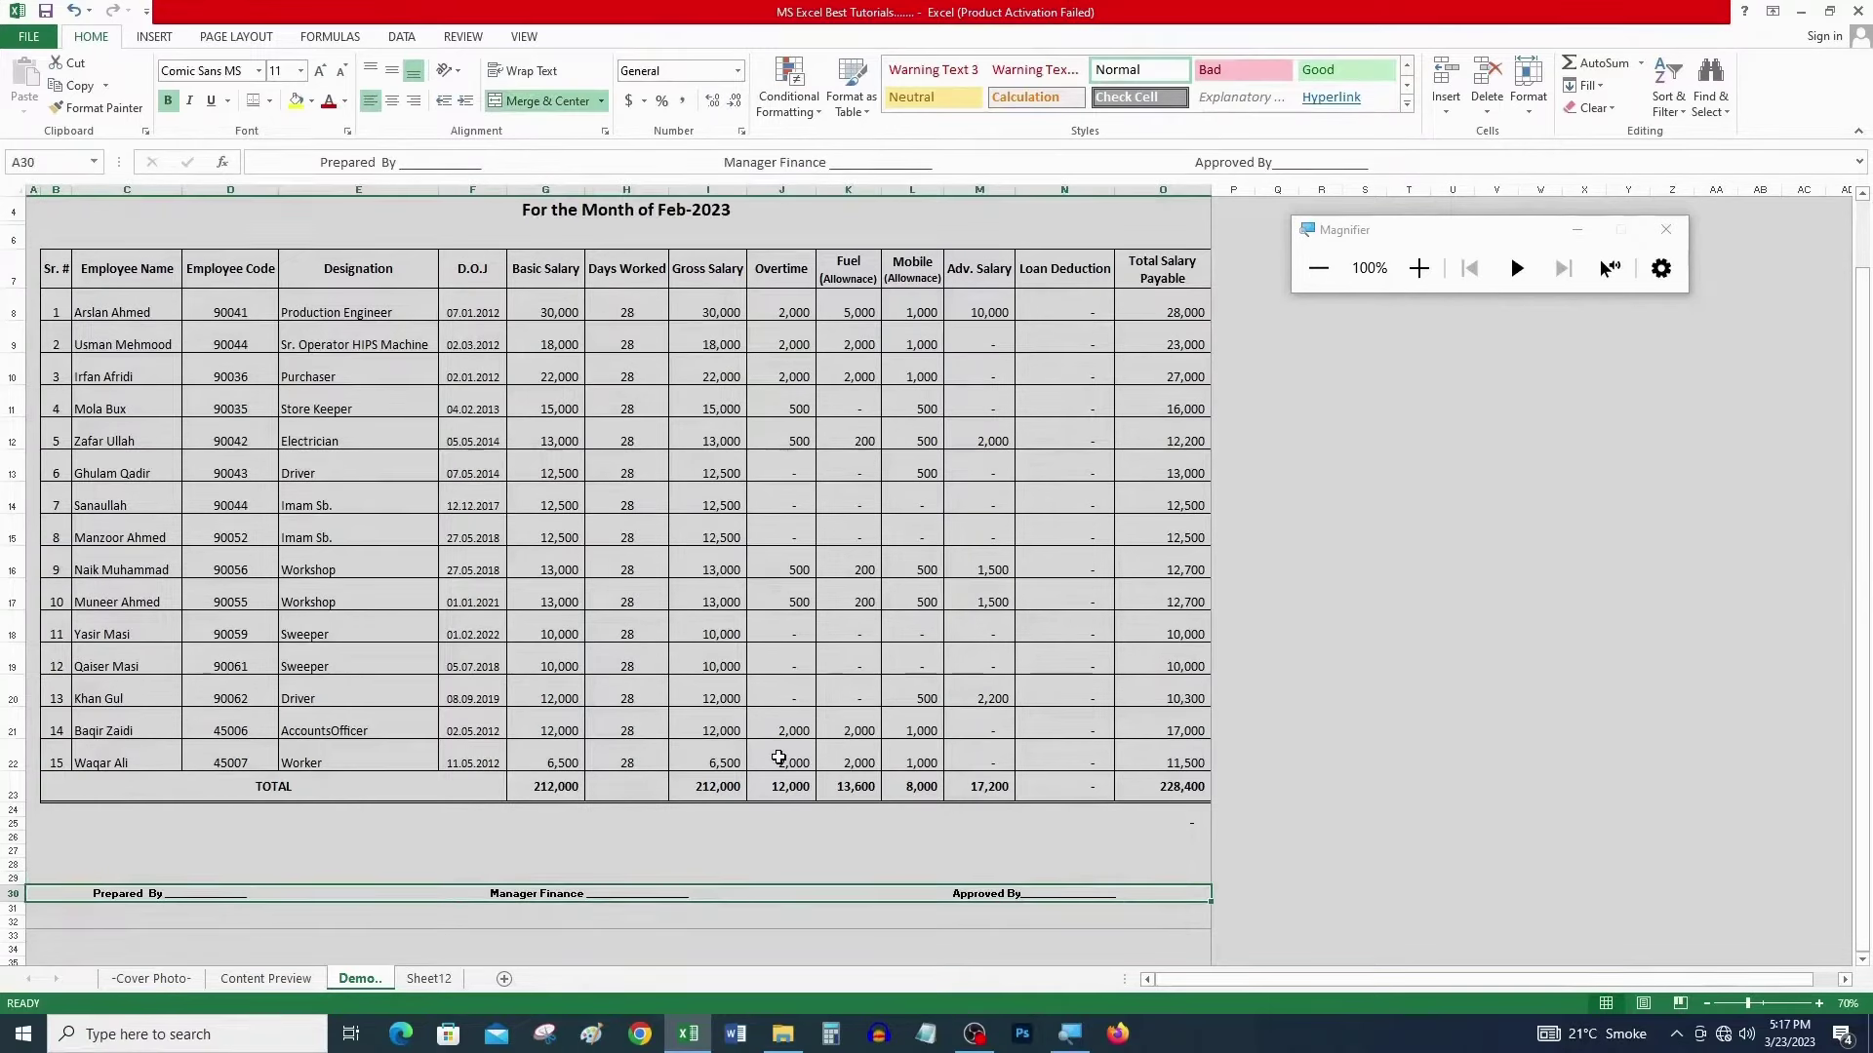
key(F2)
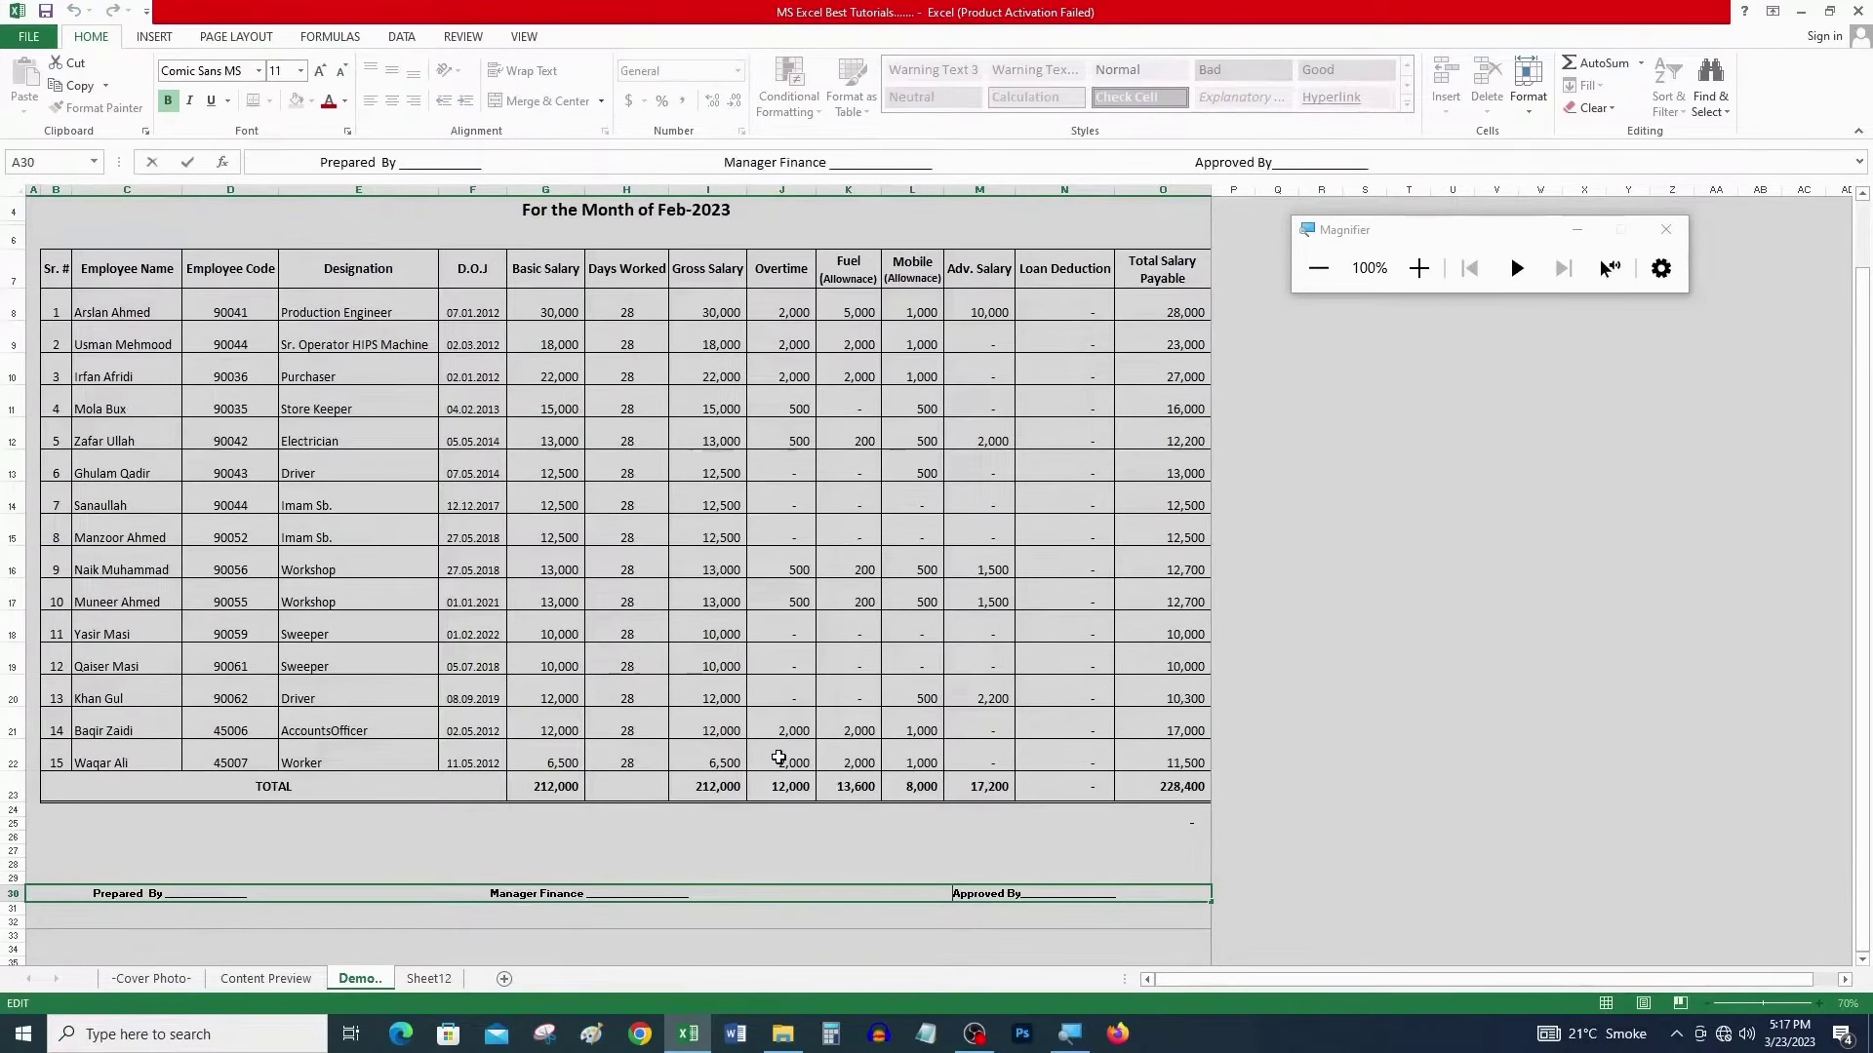
key(ctrl+Left)
key(ctrl+Left)
text(__)
key(BackSpace)
key(BackSpace)
key(BackSpace)
key(Return)
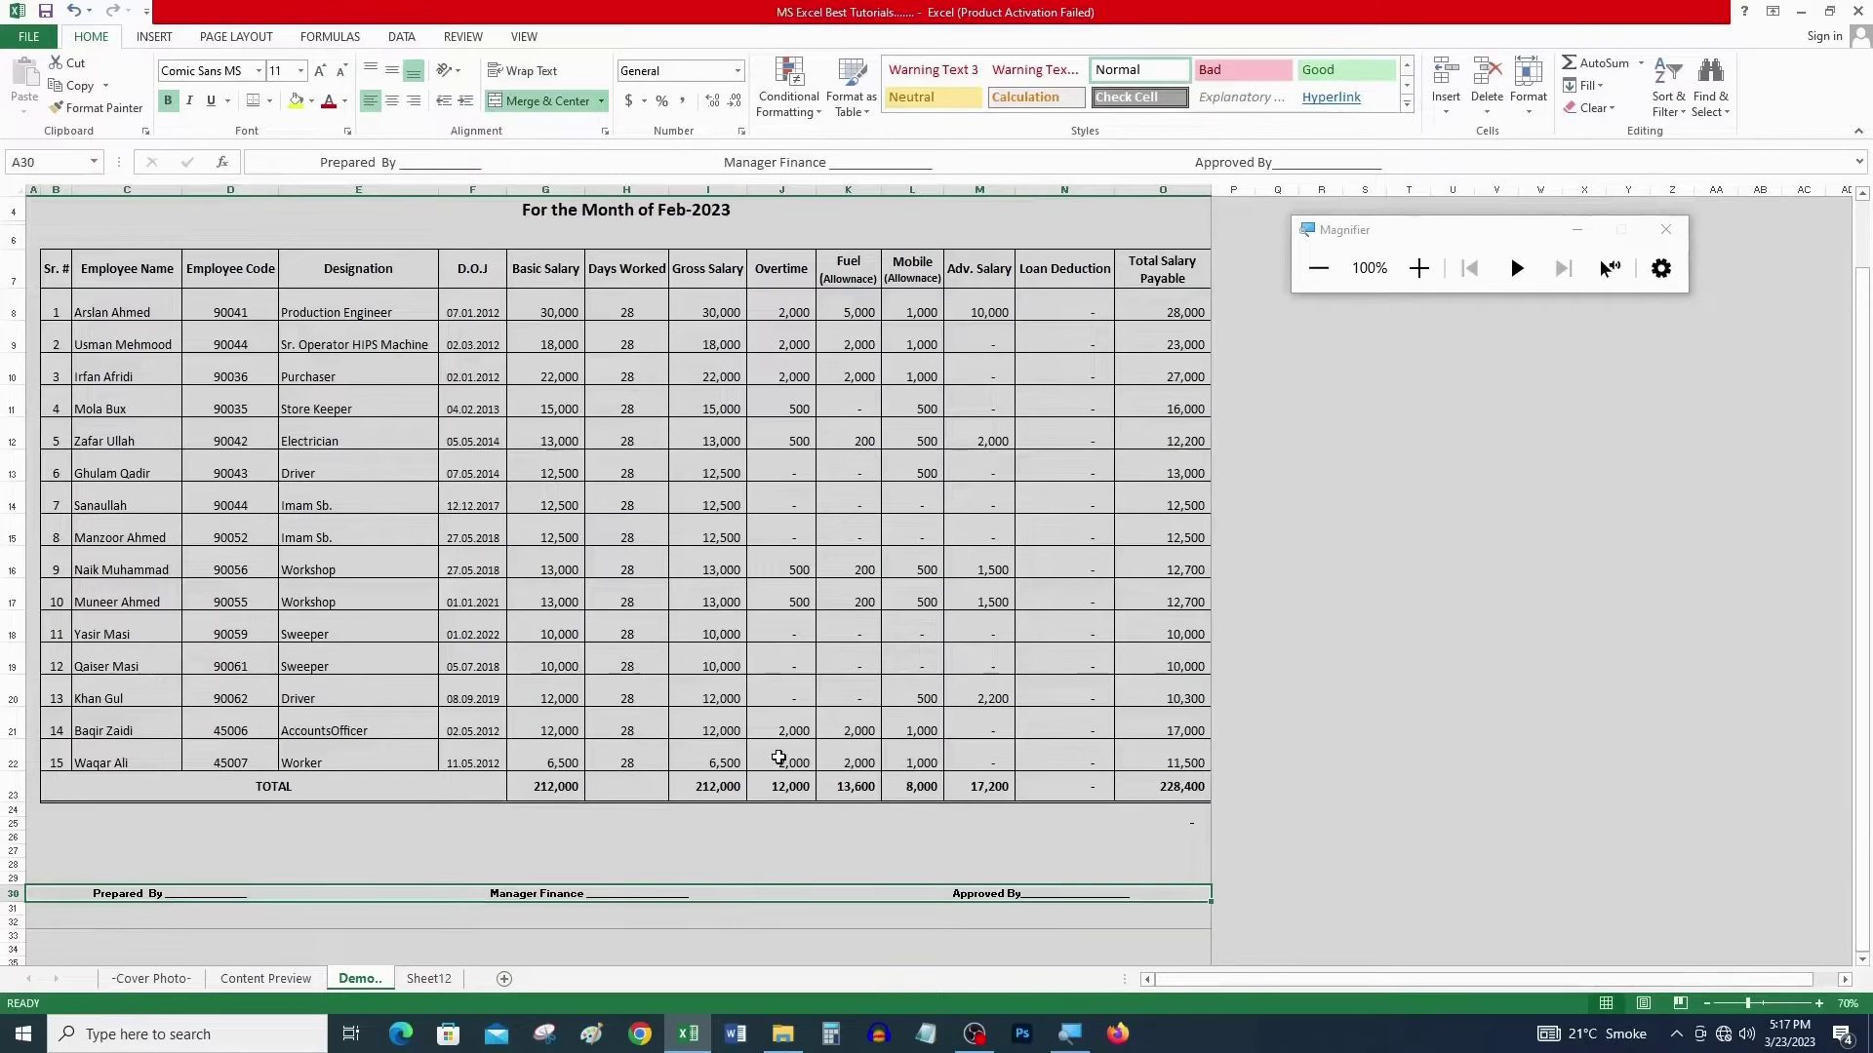
- Close the Magnifier window and check the salary report in the print preview
click(1666, 229)
click(1086, 506)
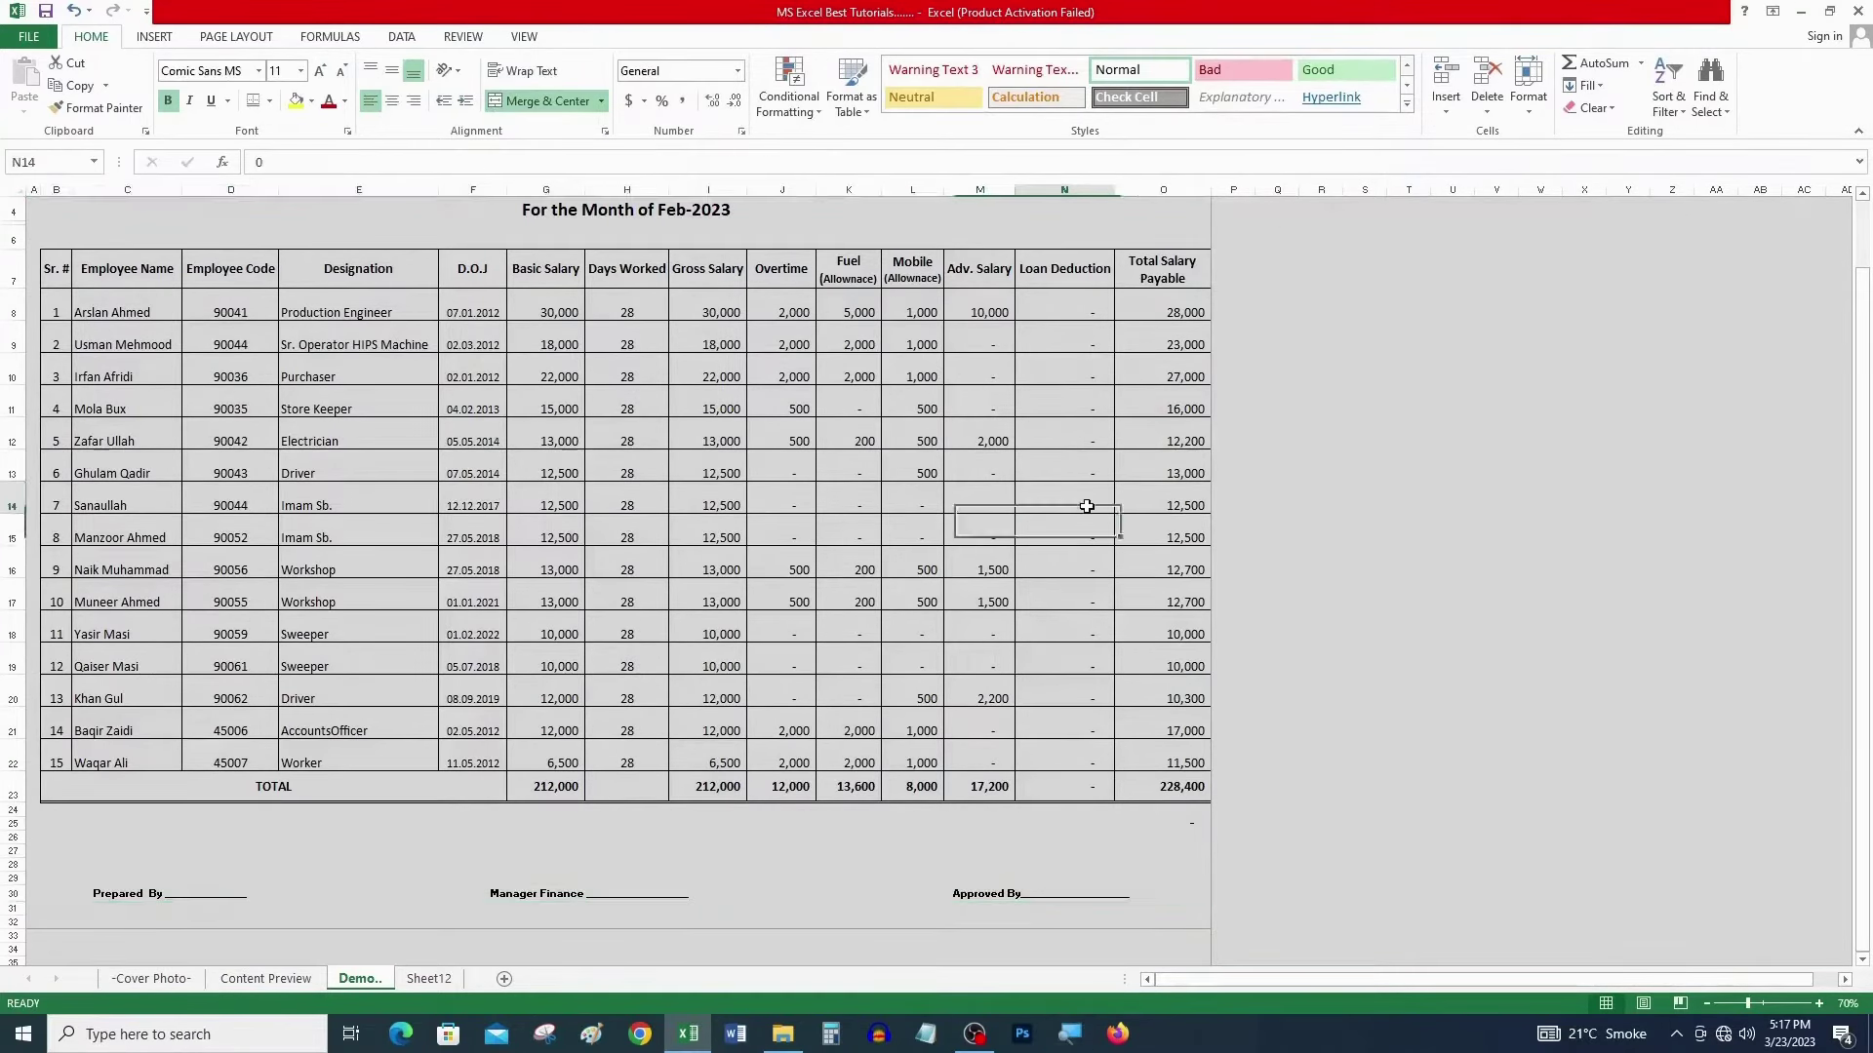
scroll(1087, 506, up, 1)
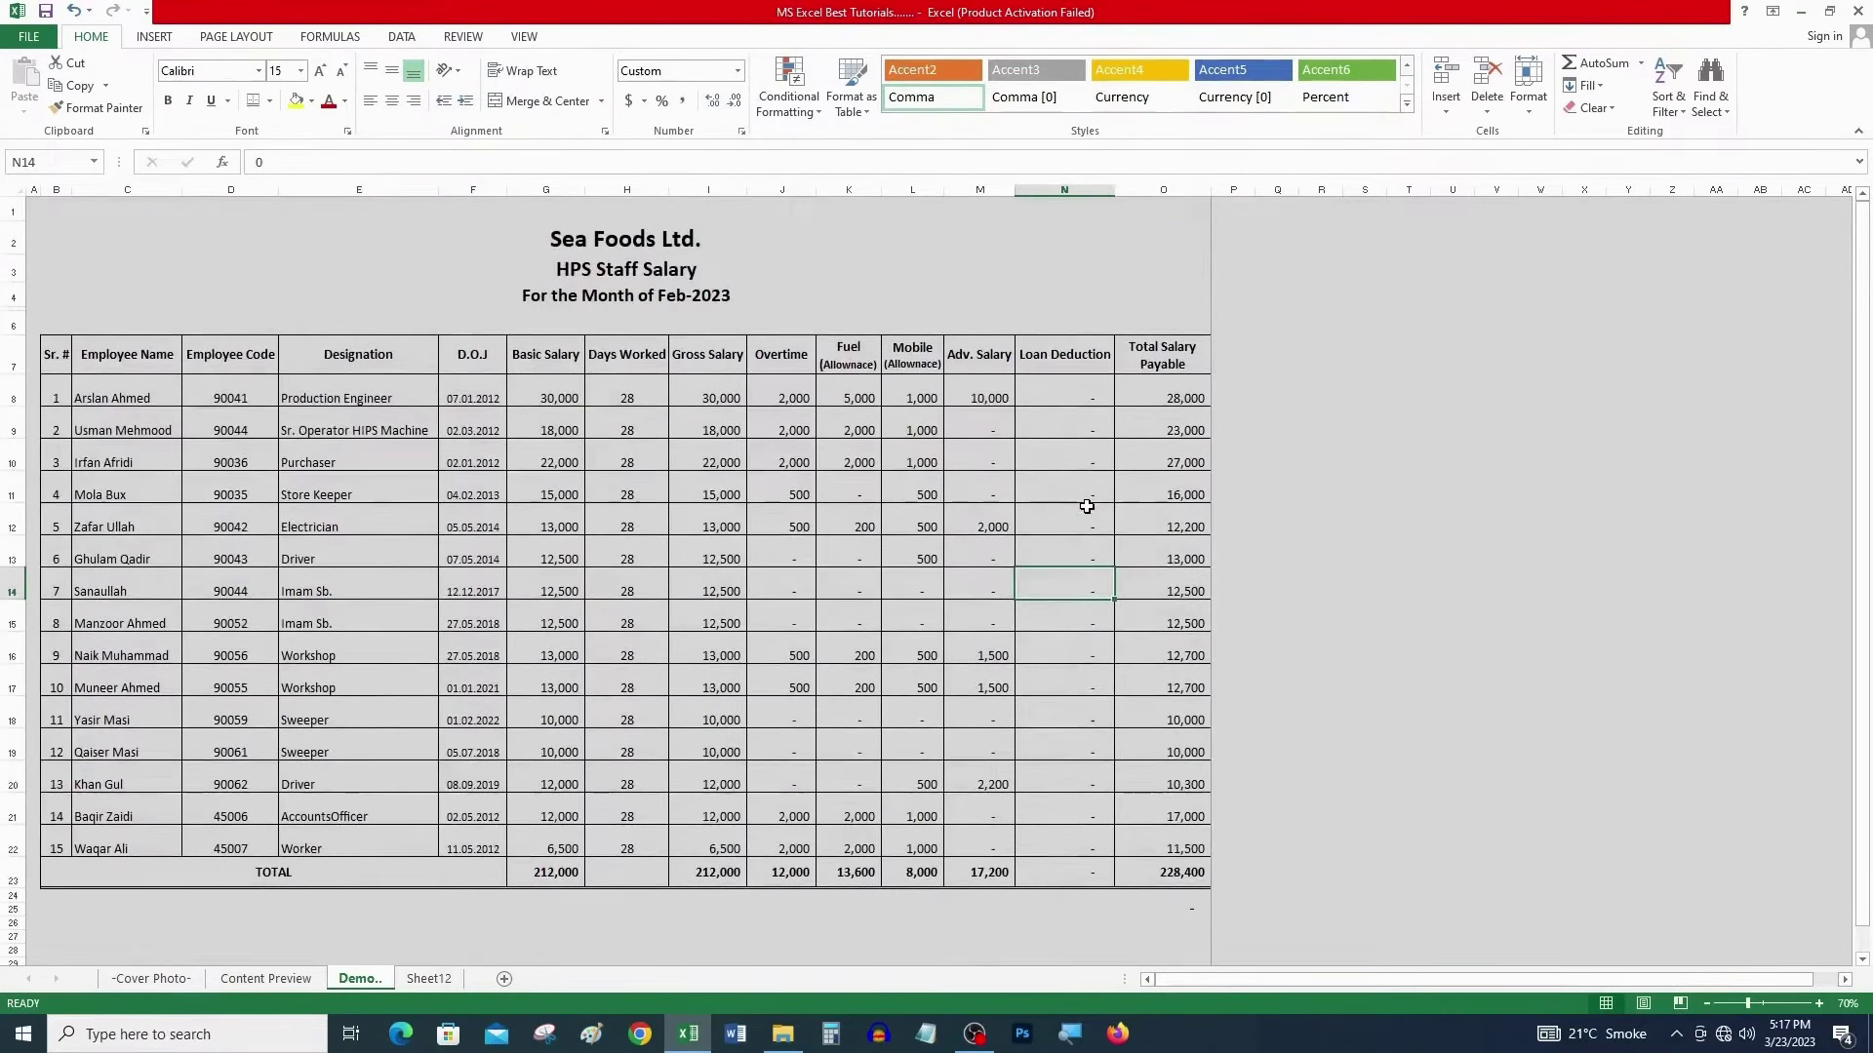
key(ctrl+p)
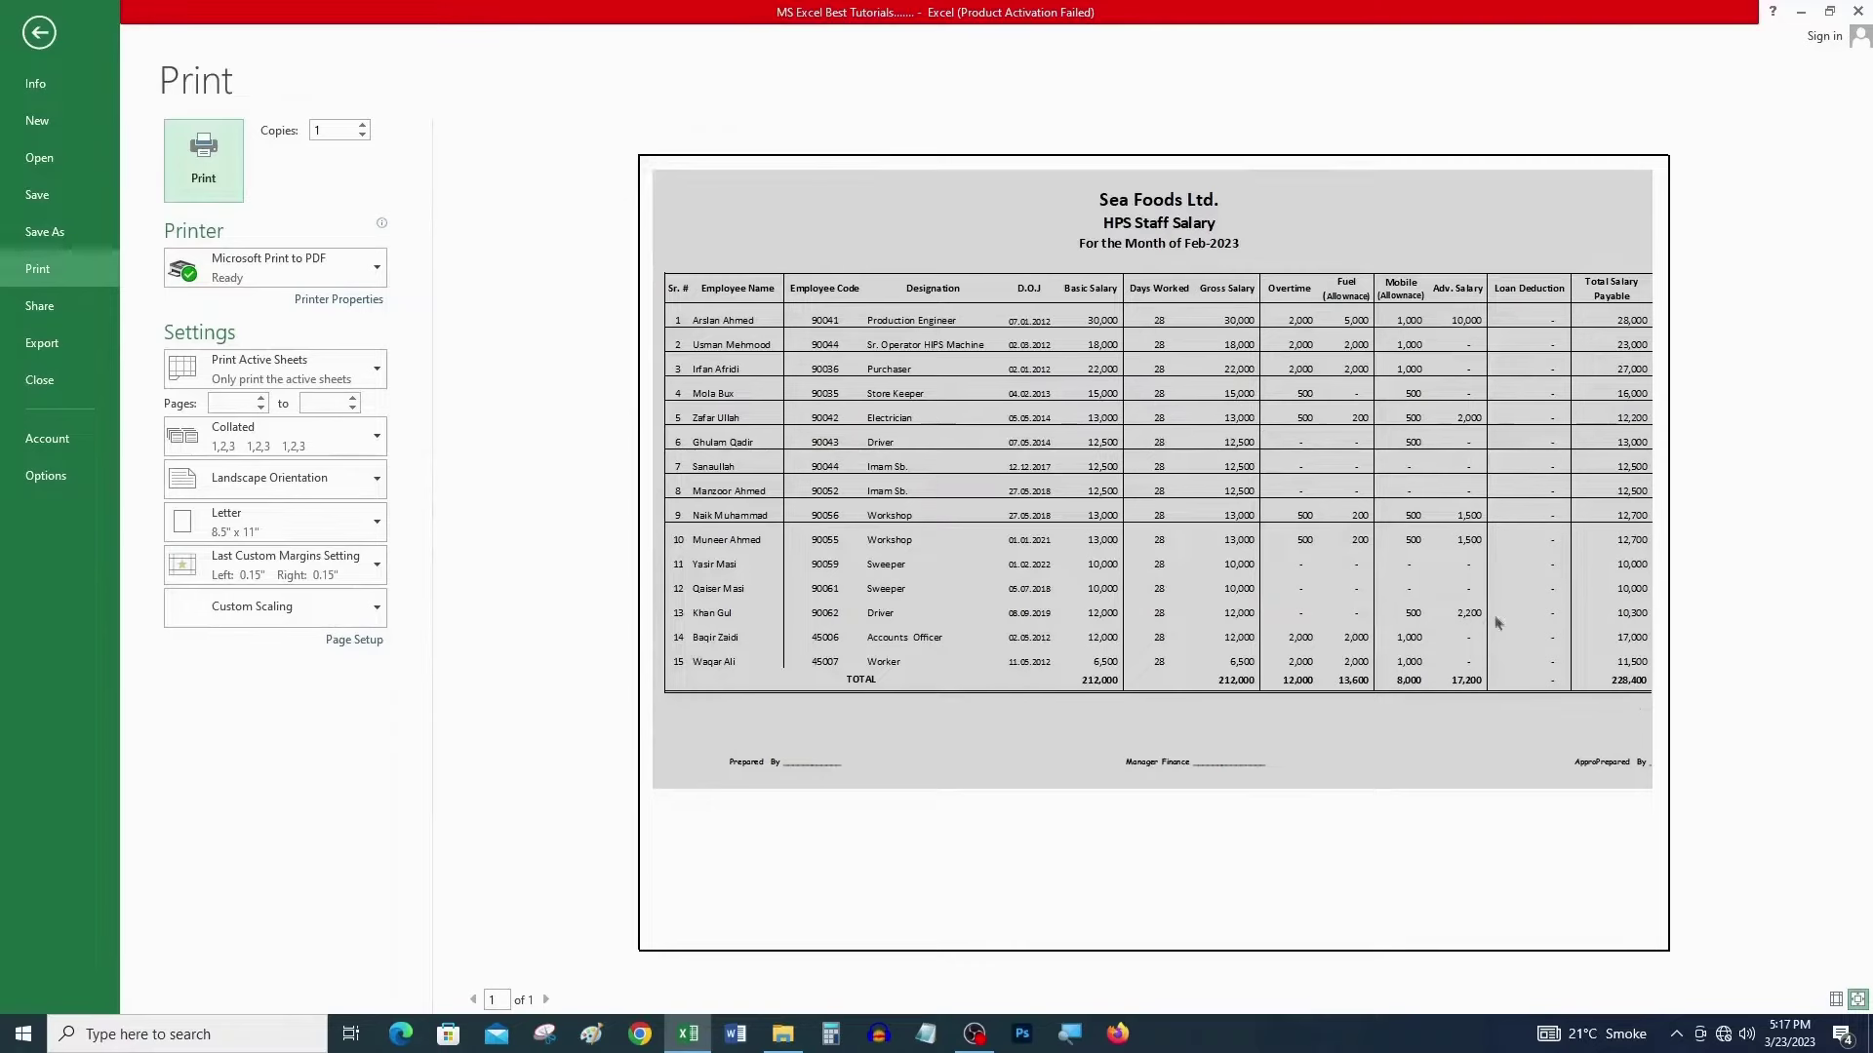
key(Escape)
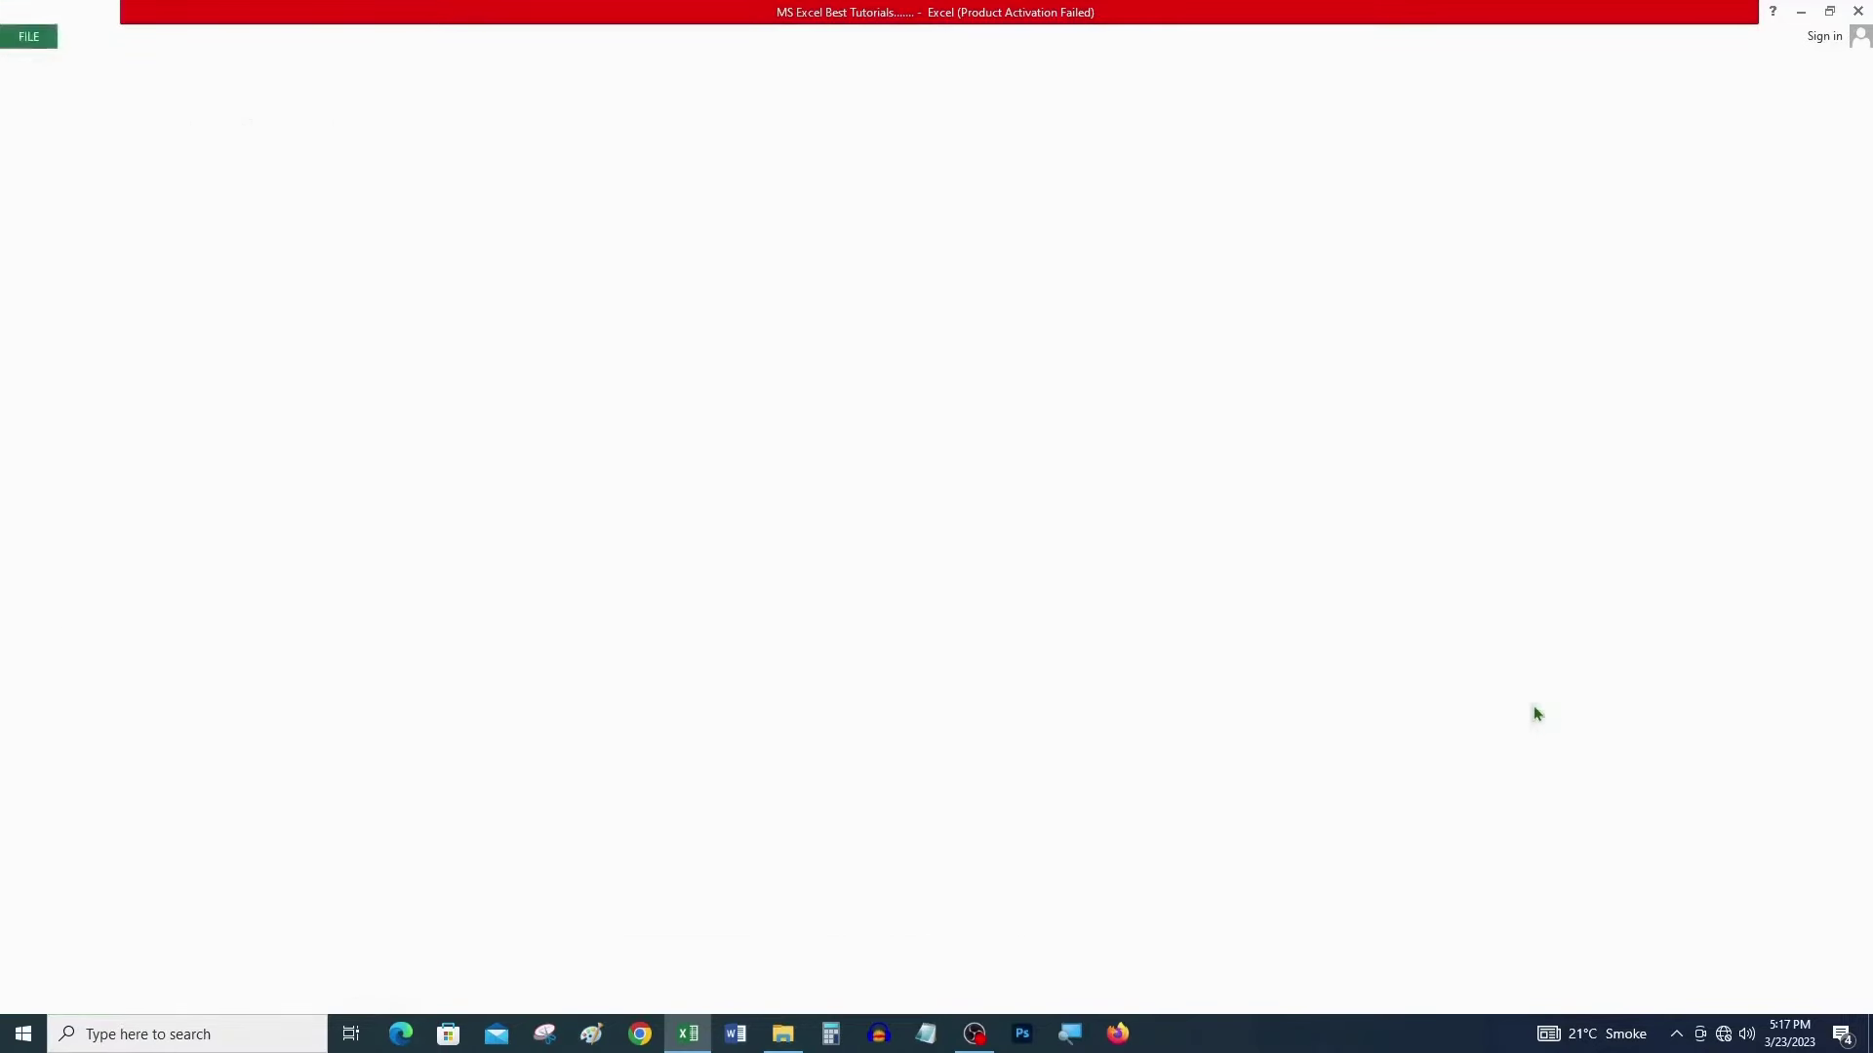
scroll(1140, 820, up, 2)
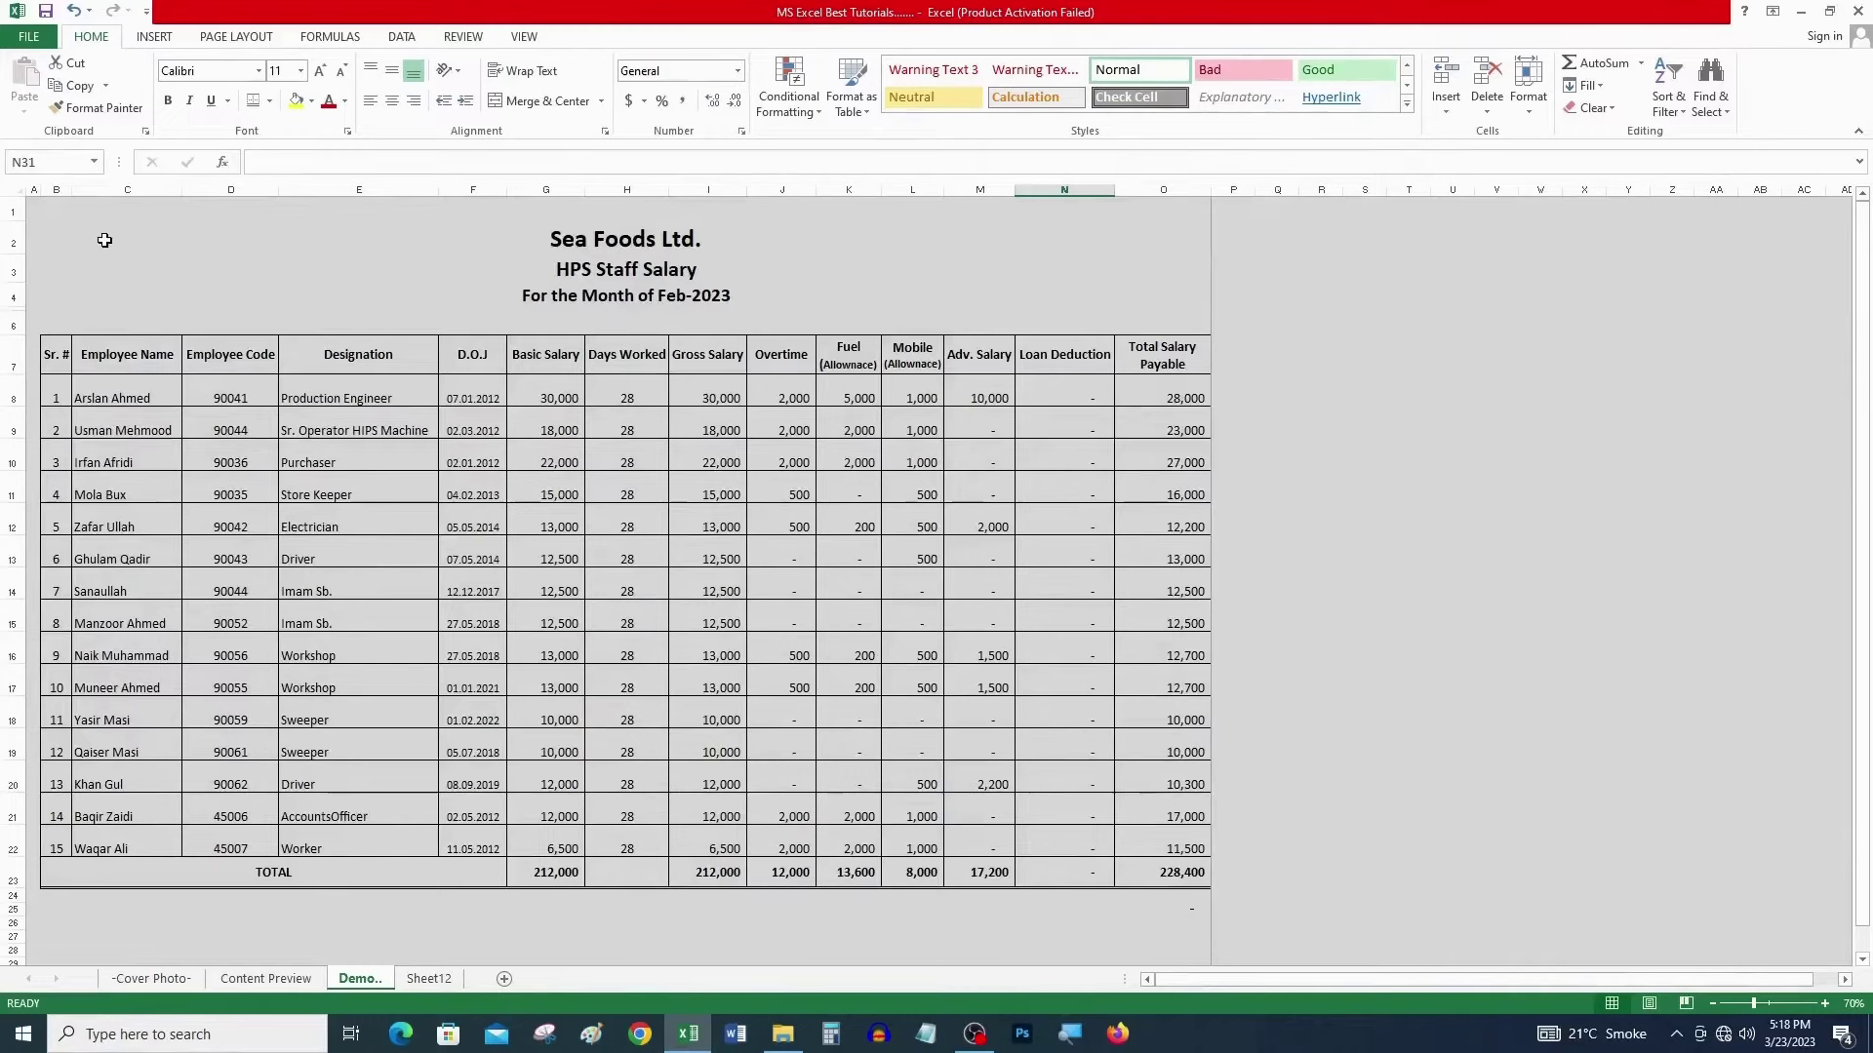
- Copy the entire Demo.. sheet and paste it into Sheet12 from cell A1
drag(56, 356, 1136, 815)
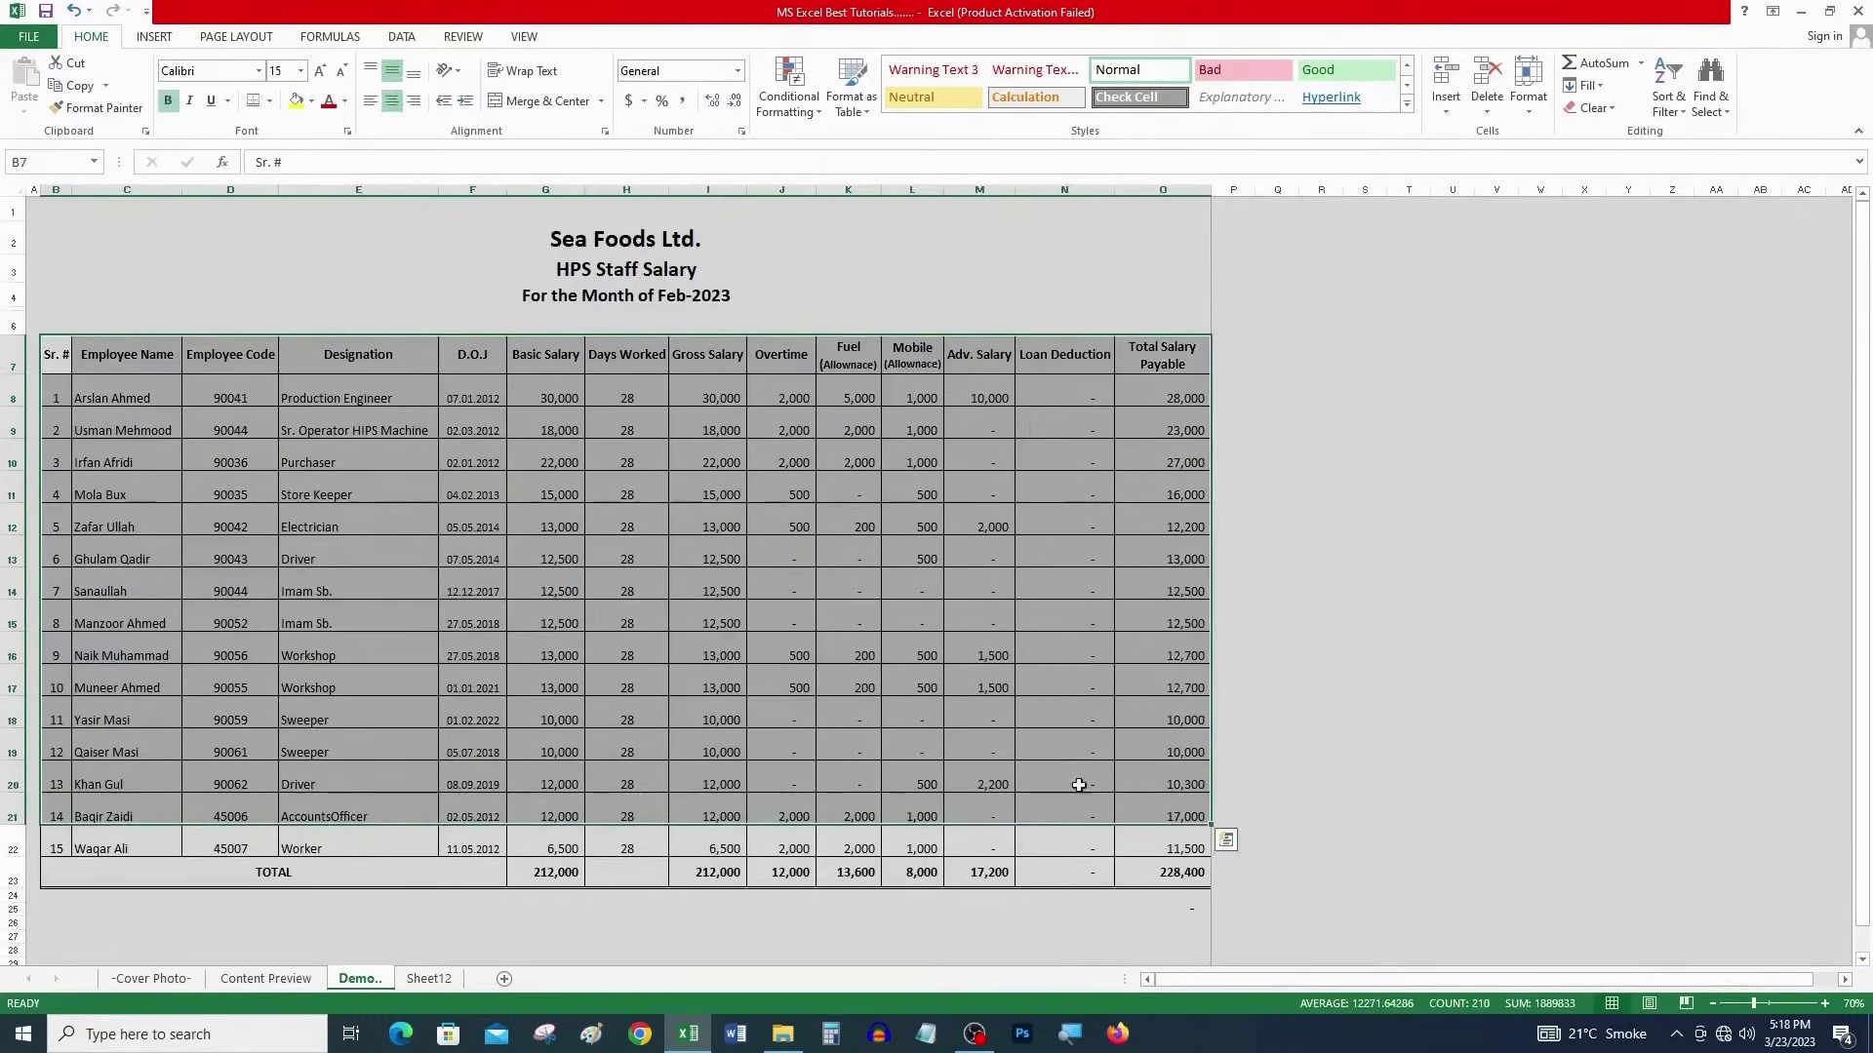
click(56, 356)
key(ctrl+a)
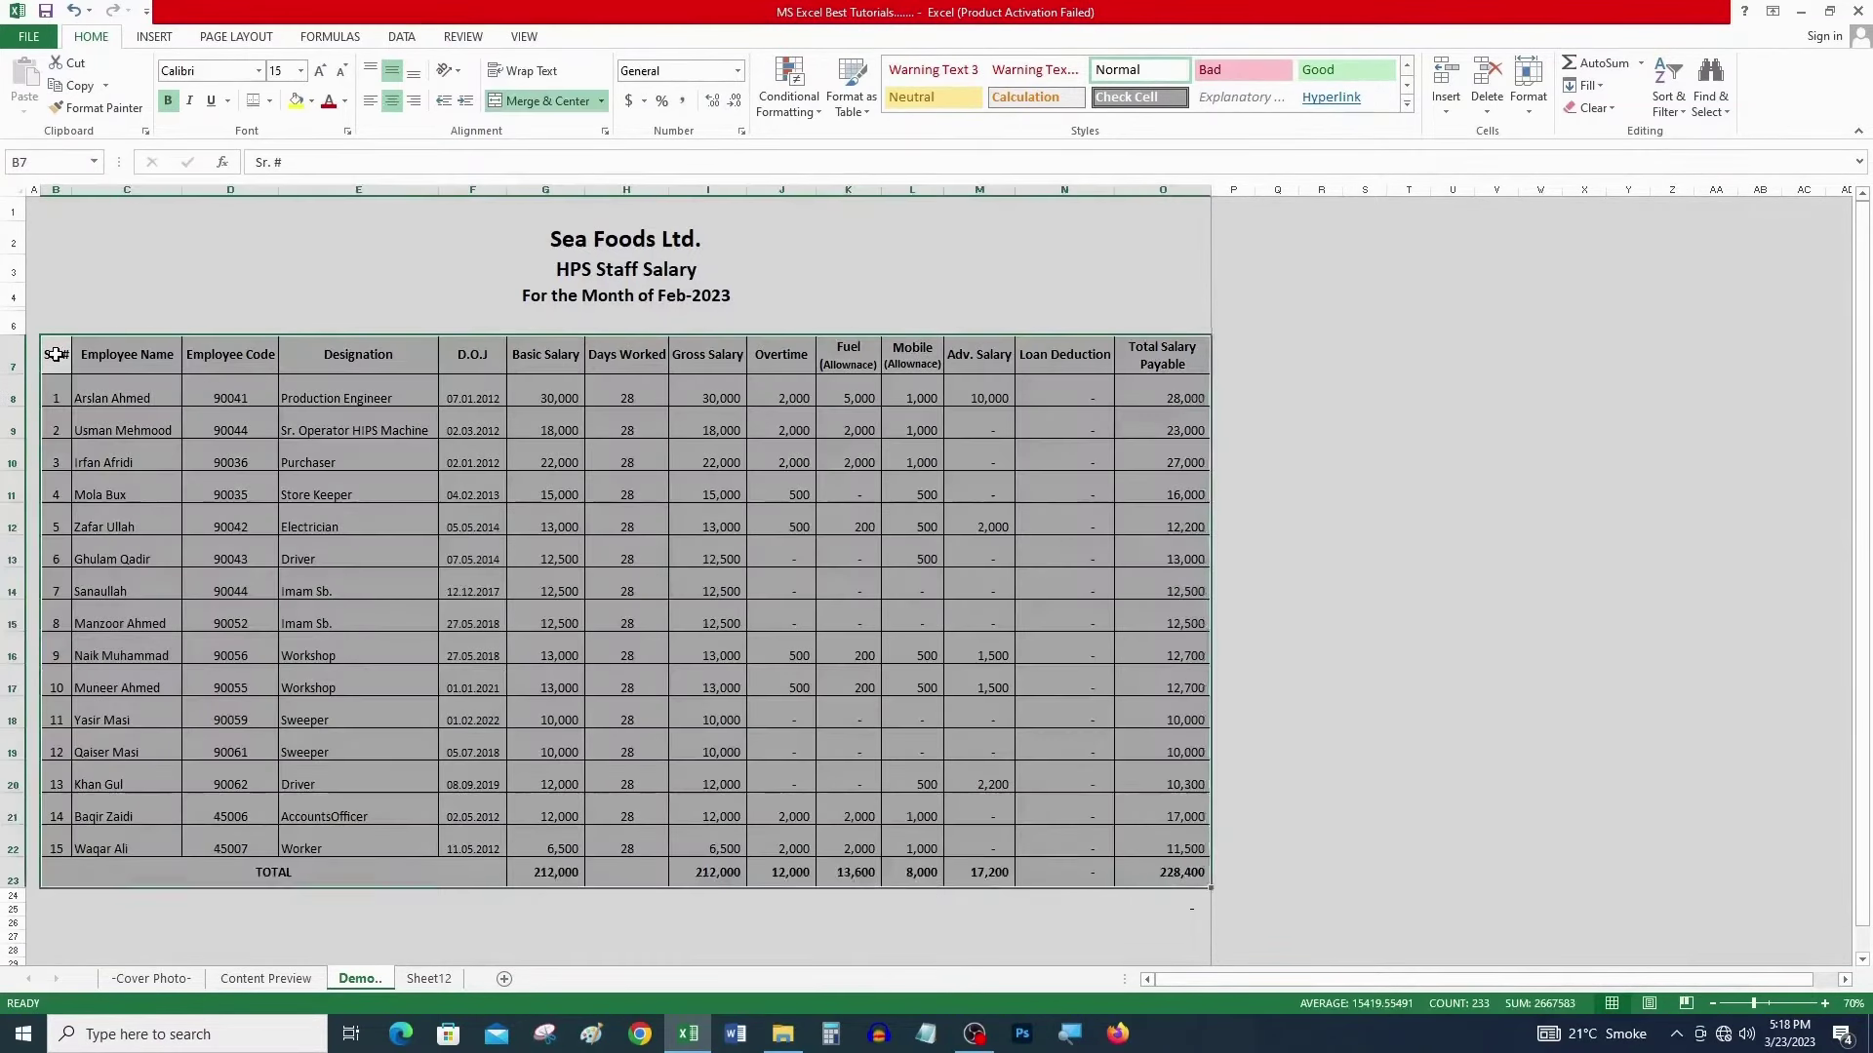
key(ctrl+a)
key(ctrl+c)
key(Right)
key(ctrl+a)
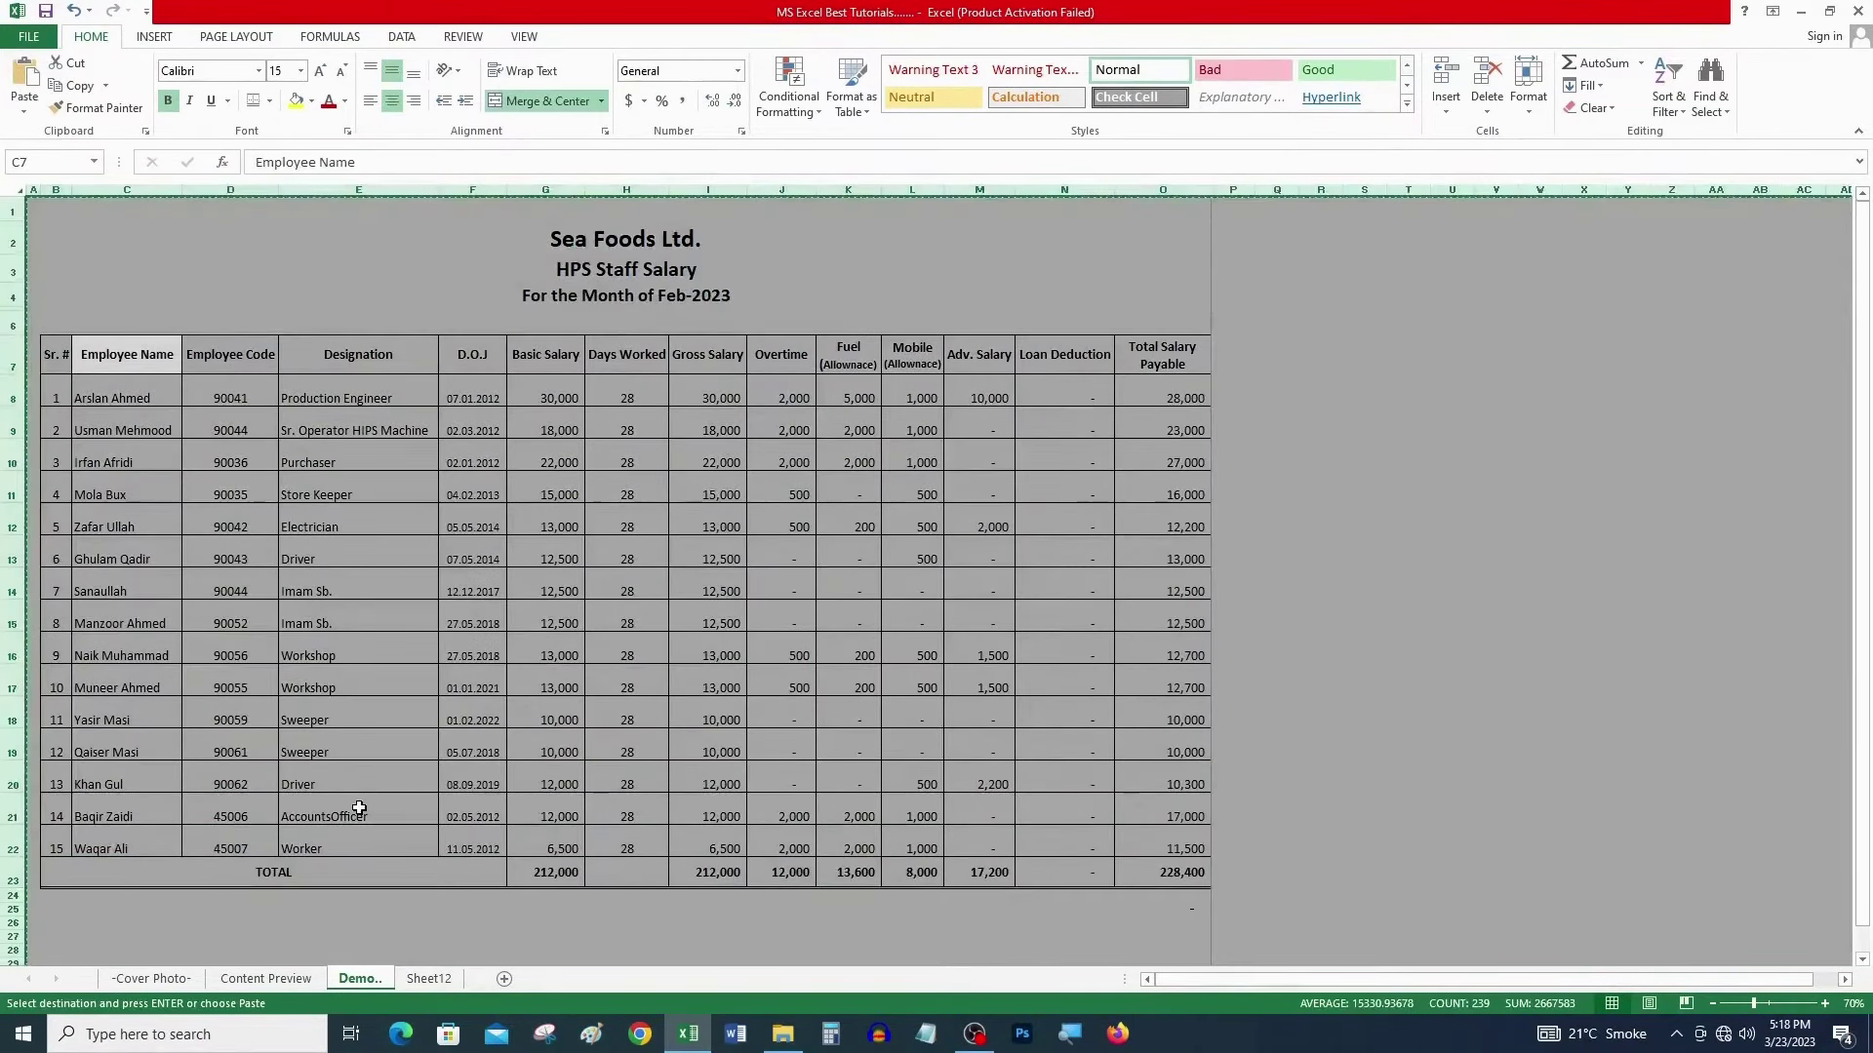
key(ctrl+Page_Down)
key(ctrl+v)
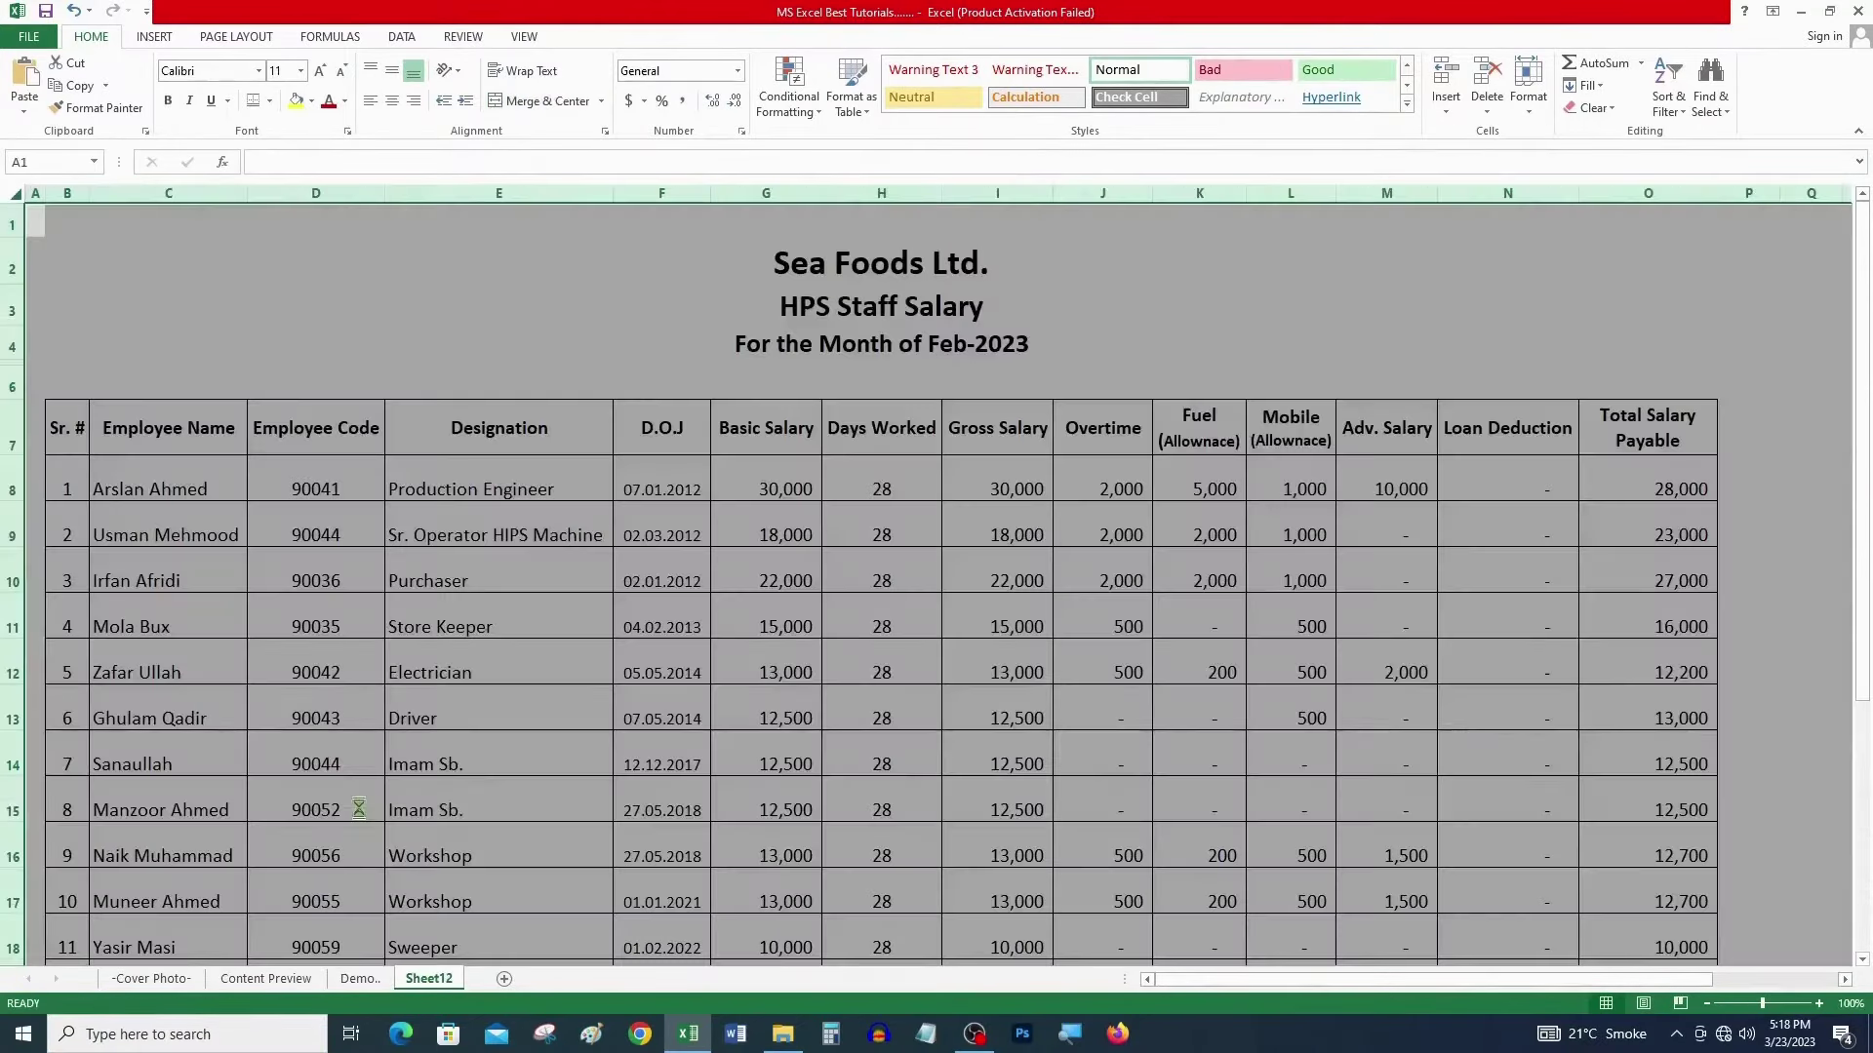
key(Escape)
- Remove all borders from the copied salary table B7:O23 on Sheet12
scroll(1155, 500, up, 6)
scroll(1156, 499, down, 10)
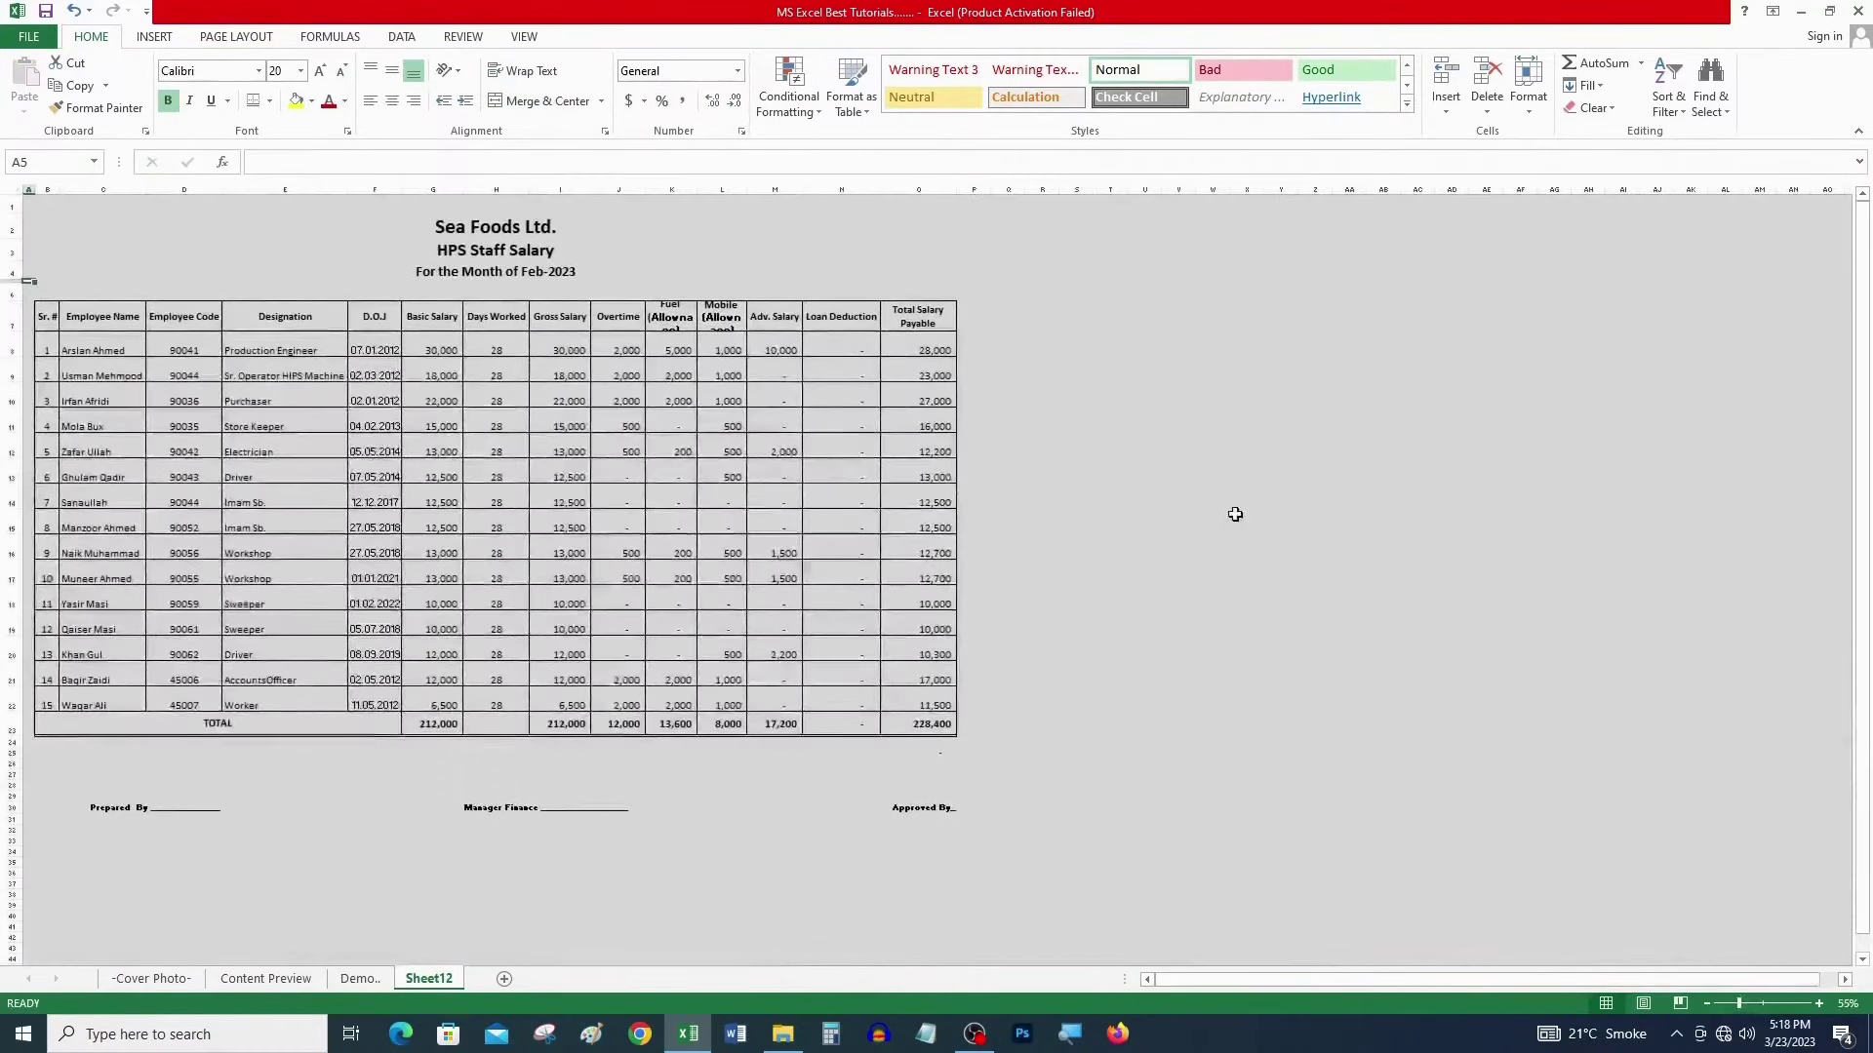
drag(46, 316, 918, 732)
key(alt+h)
key(b)
key(n)
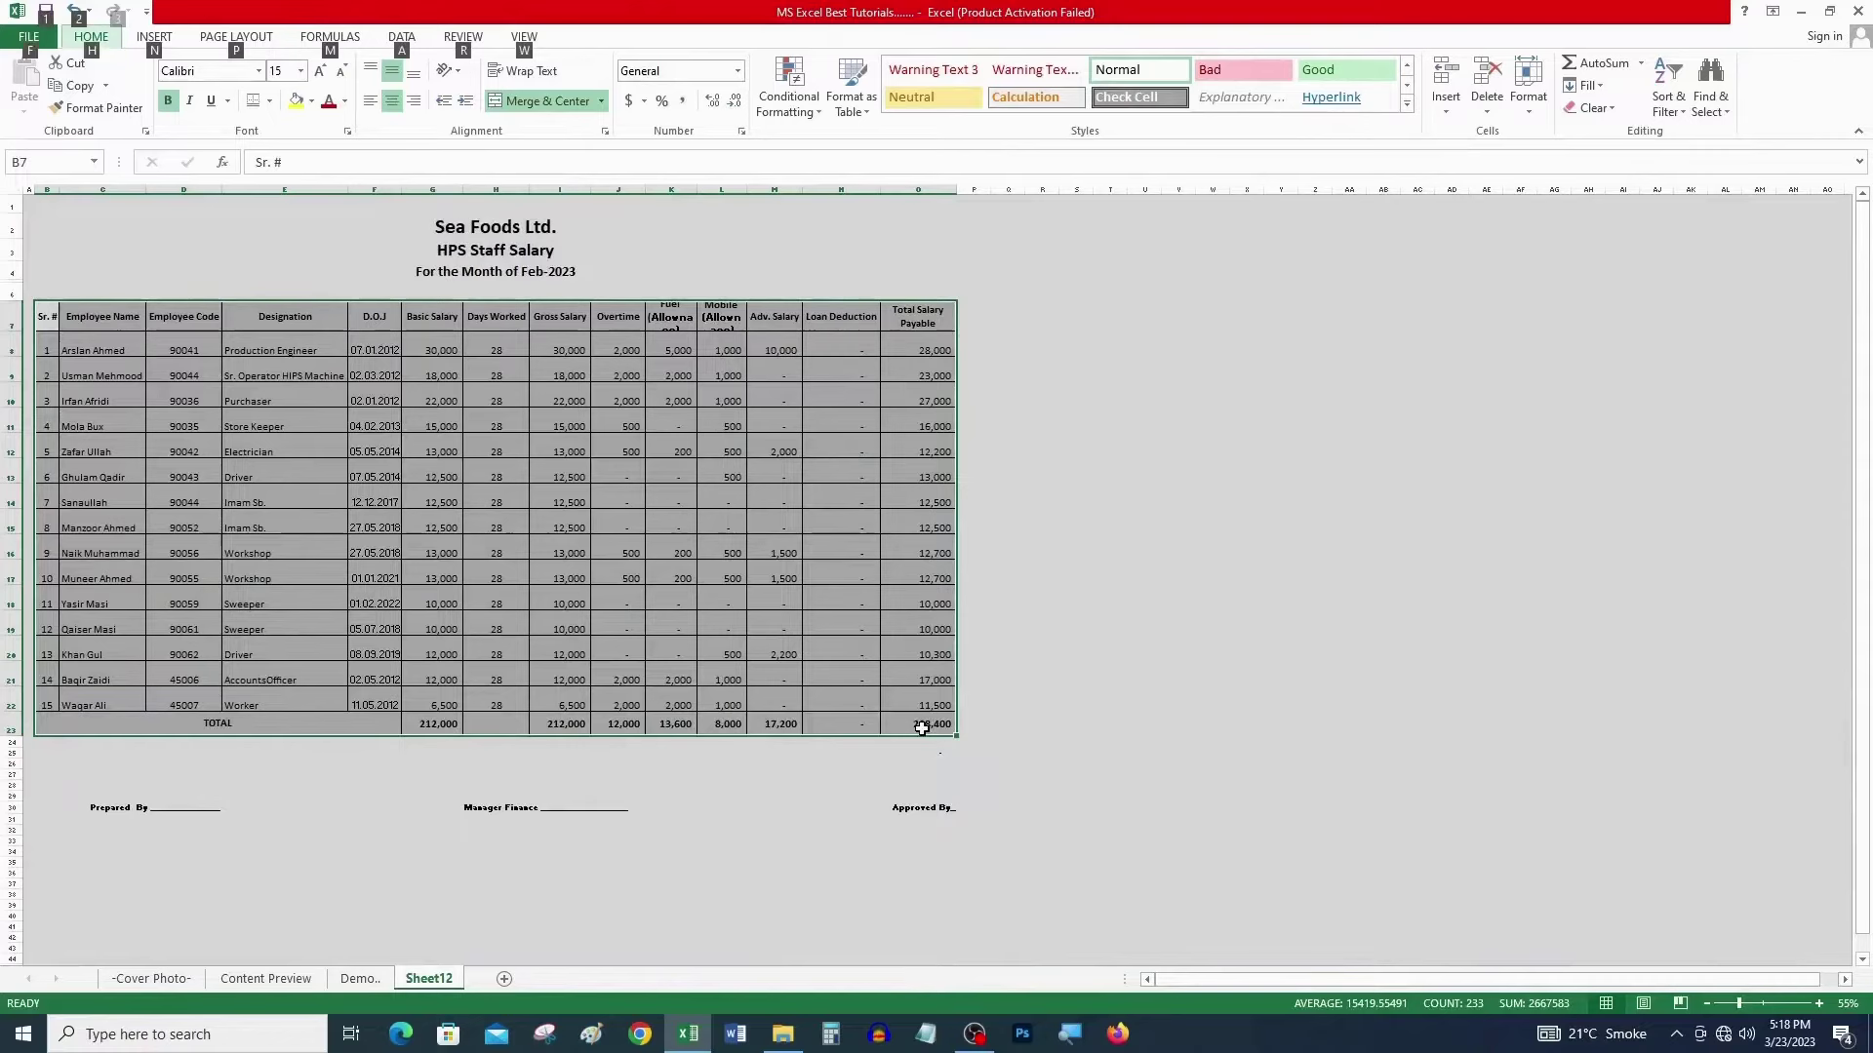
click(285, 398)
- Browse the Format as Table styles for the salary table B7:O23
drag(46, 316, 939, 722)
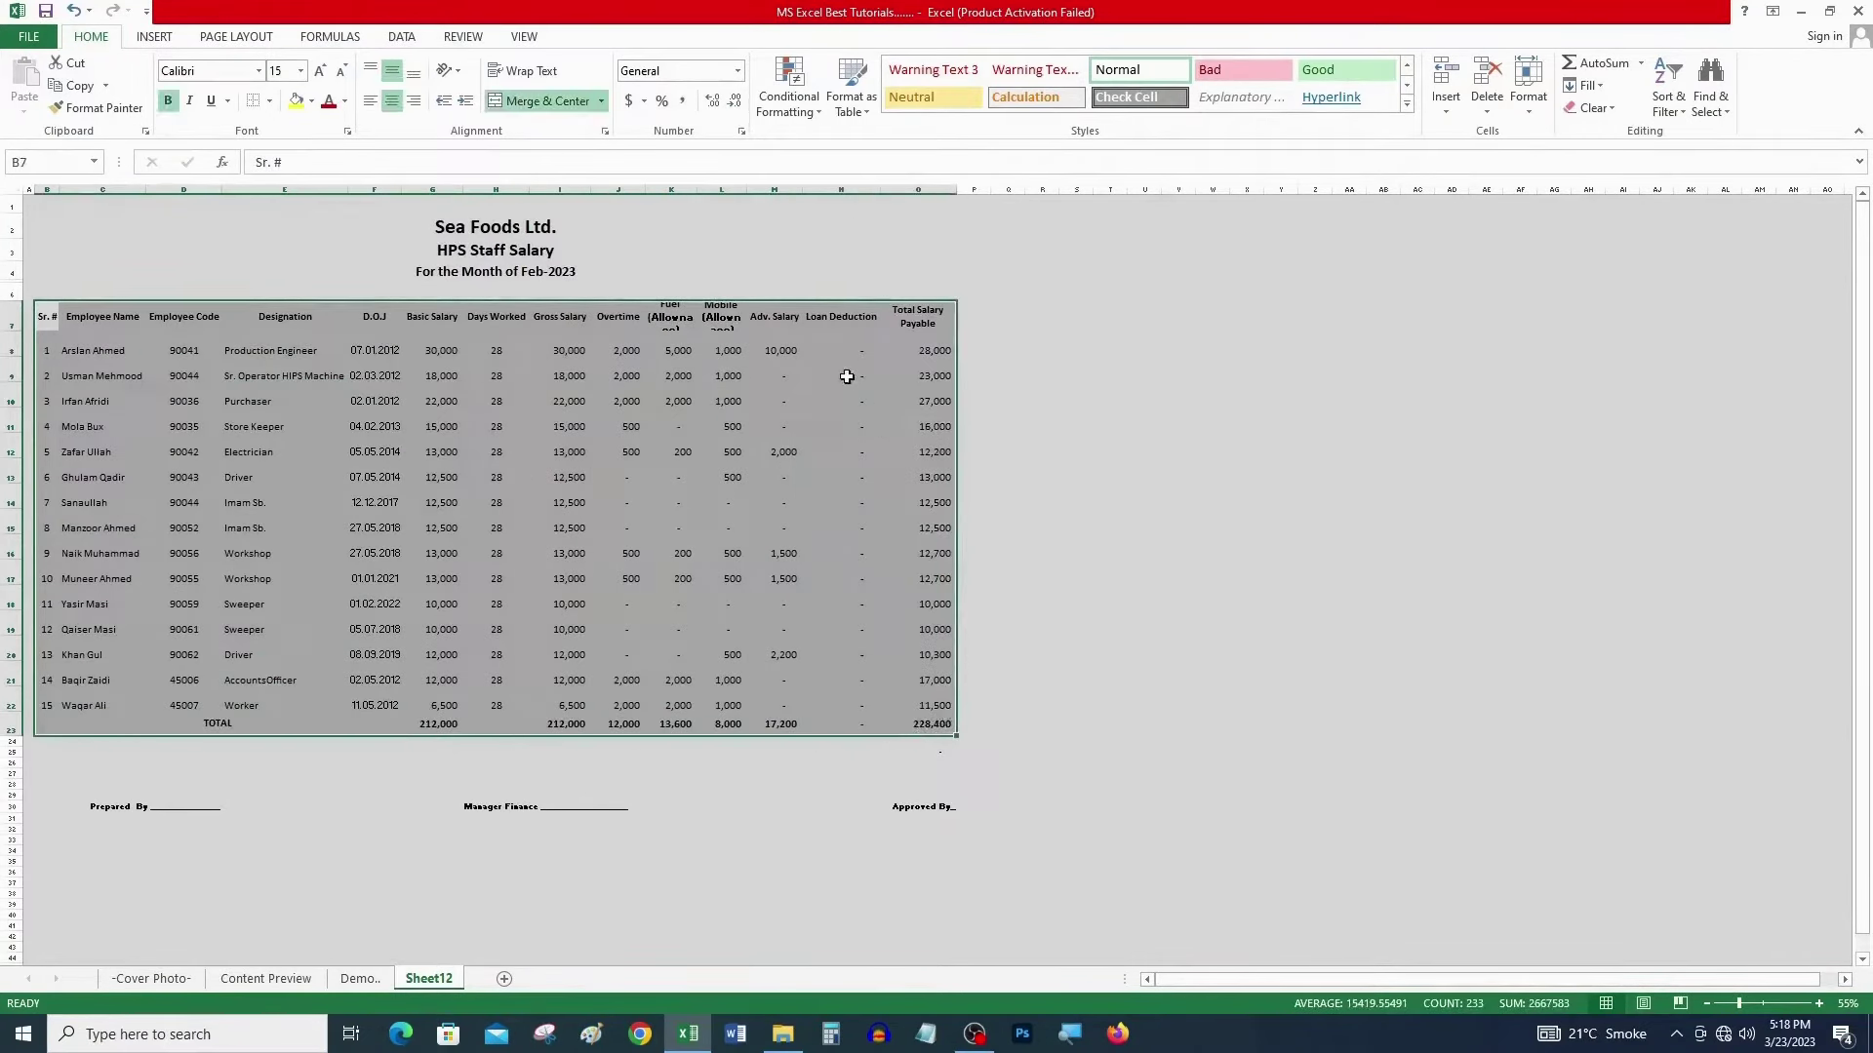
click(866, 111)
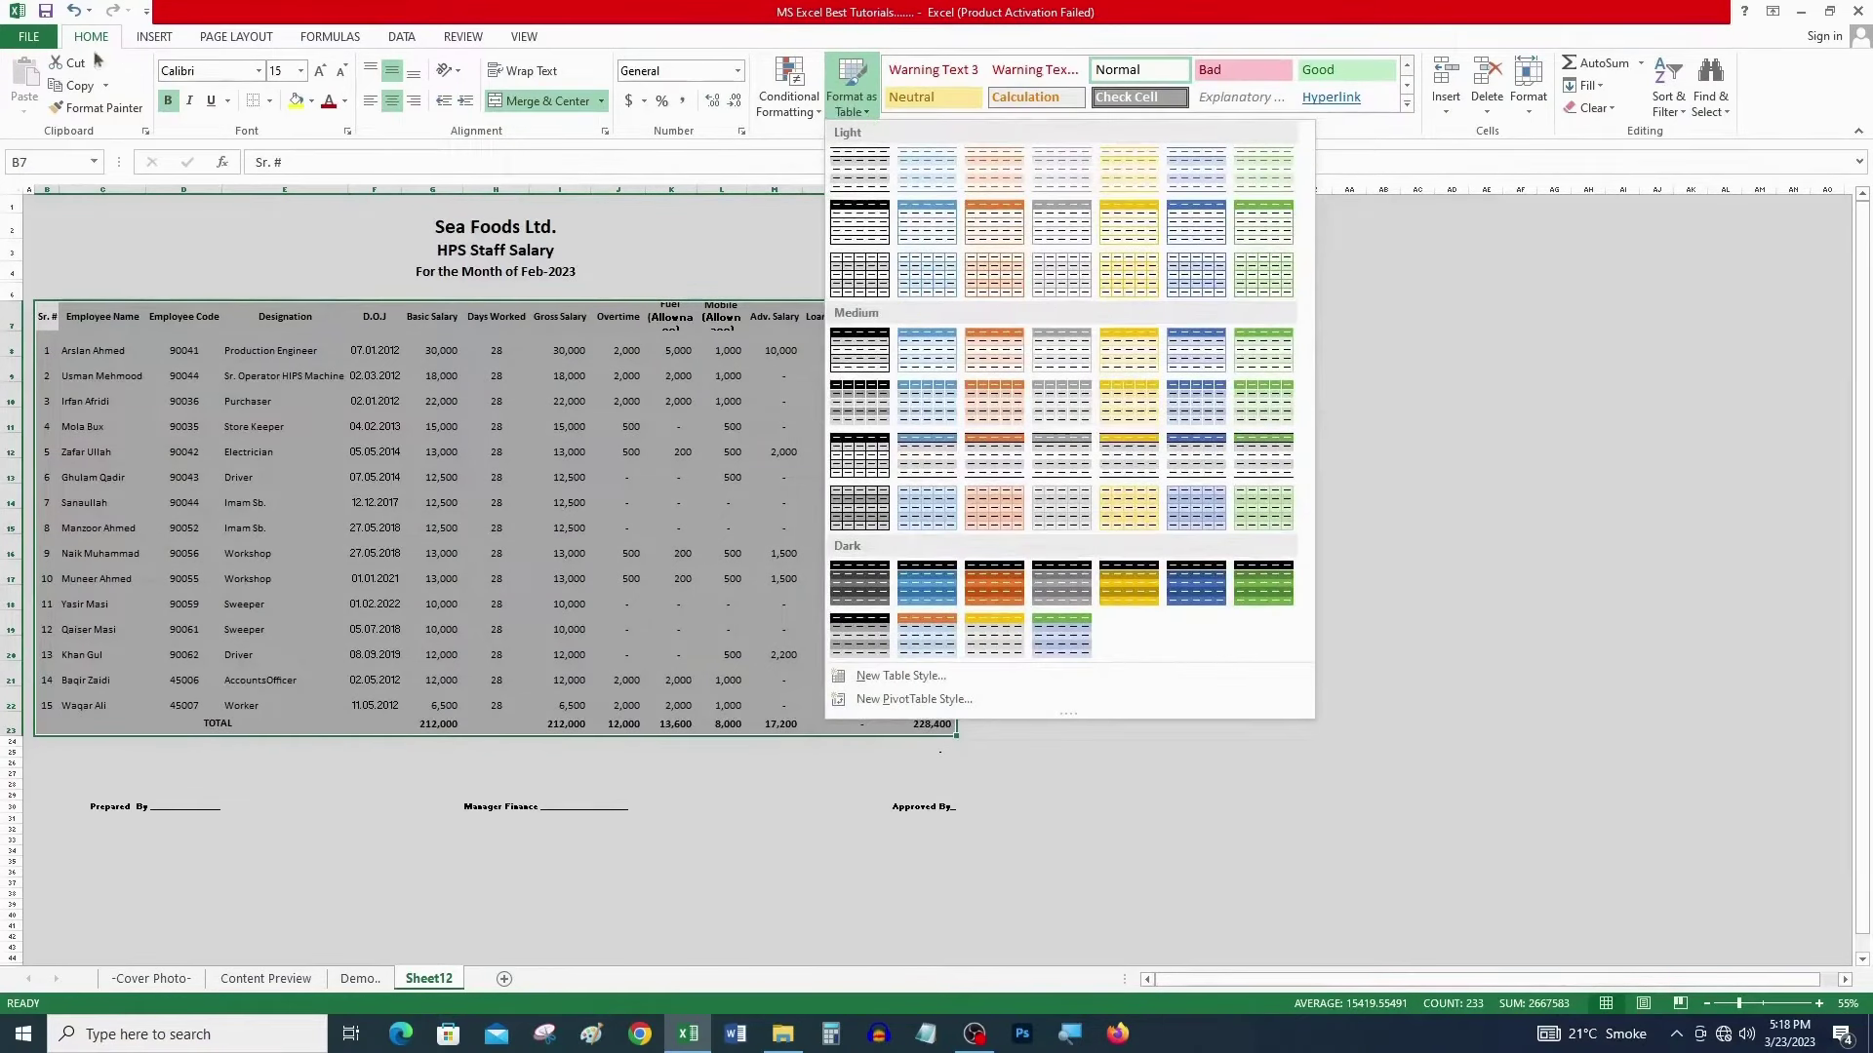
click(868, 113)
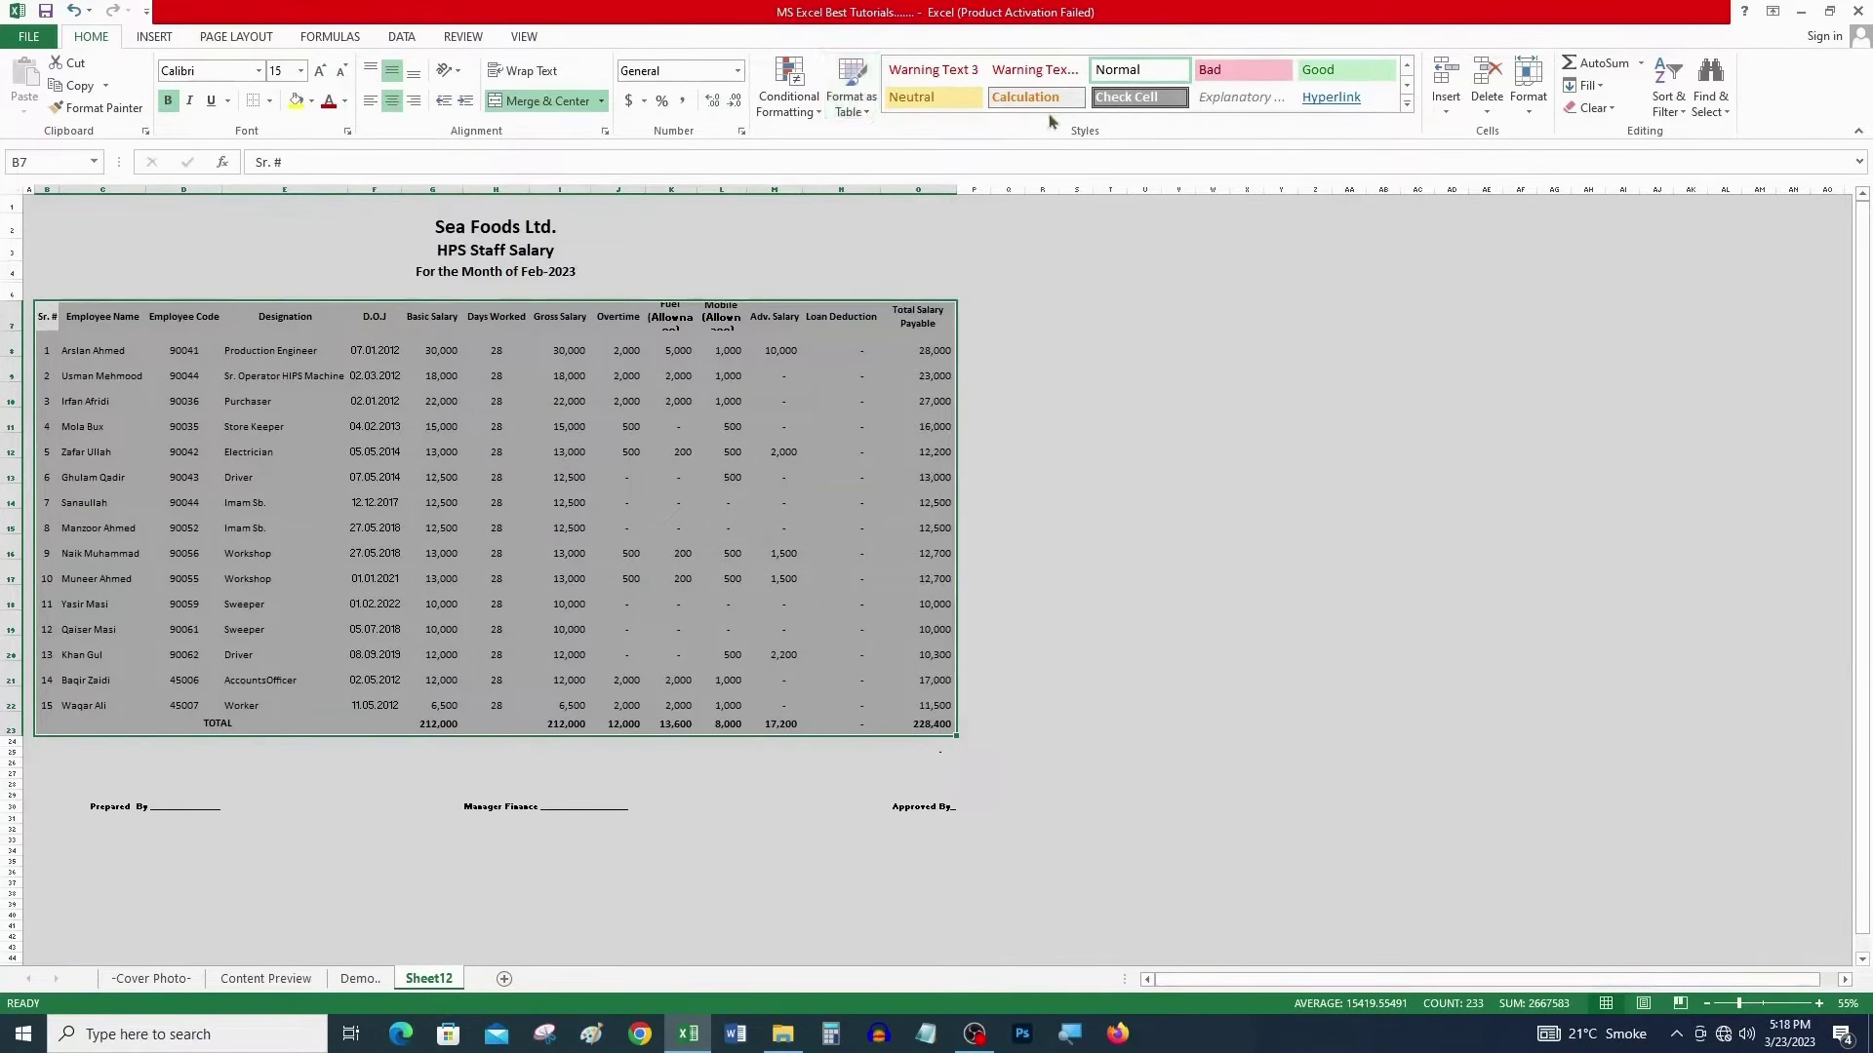
- Format the salary table B7:O23 on Sheet12 as a table with headers using Table Style Light 1
click(866, 111)
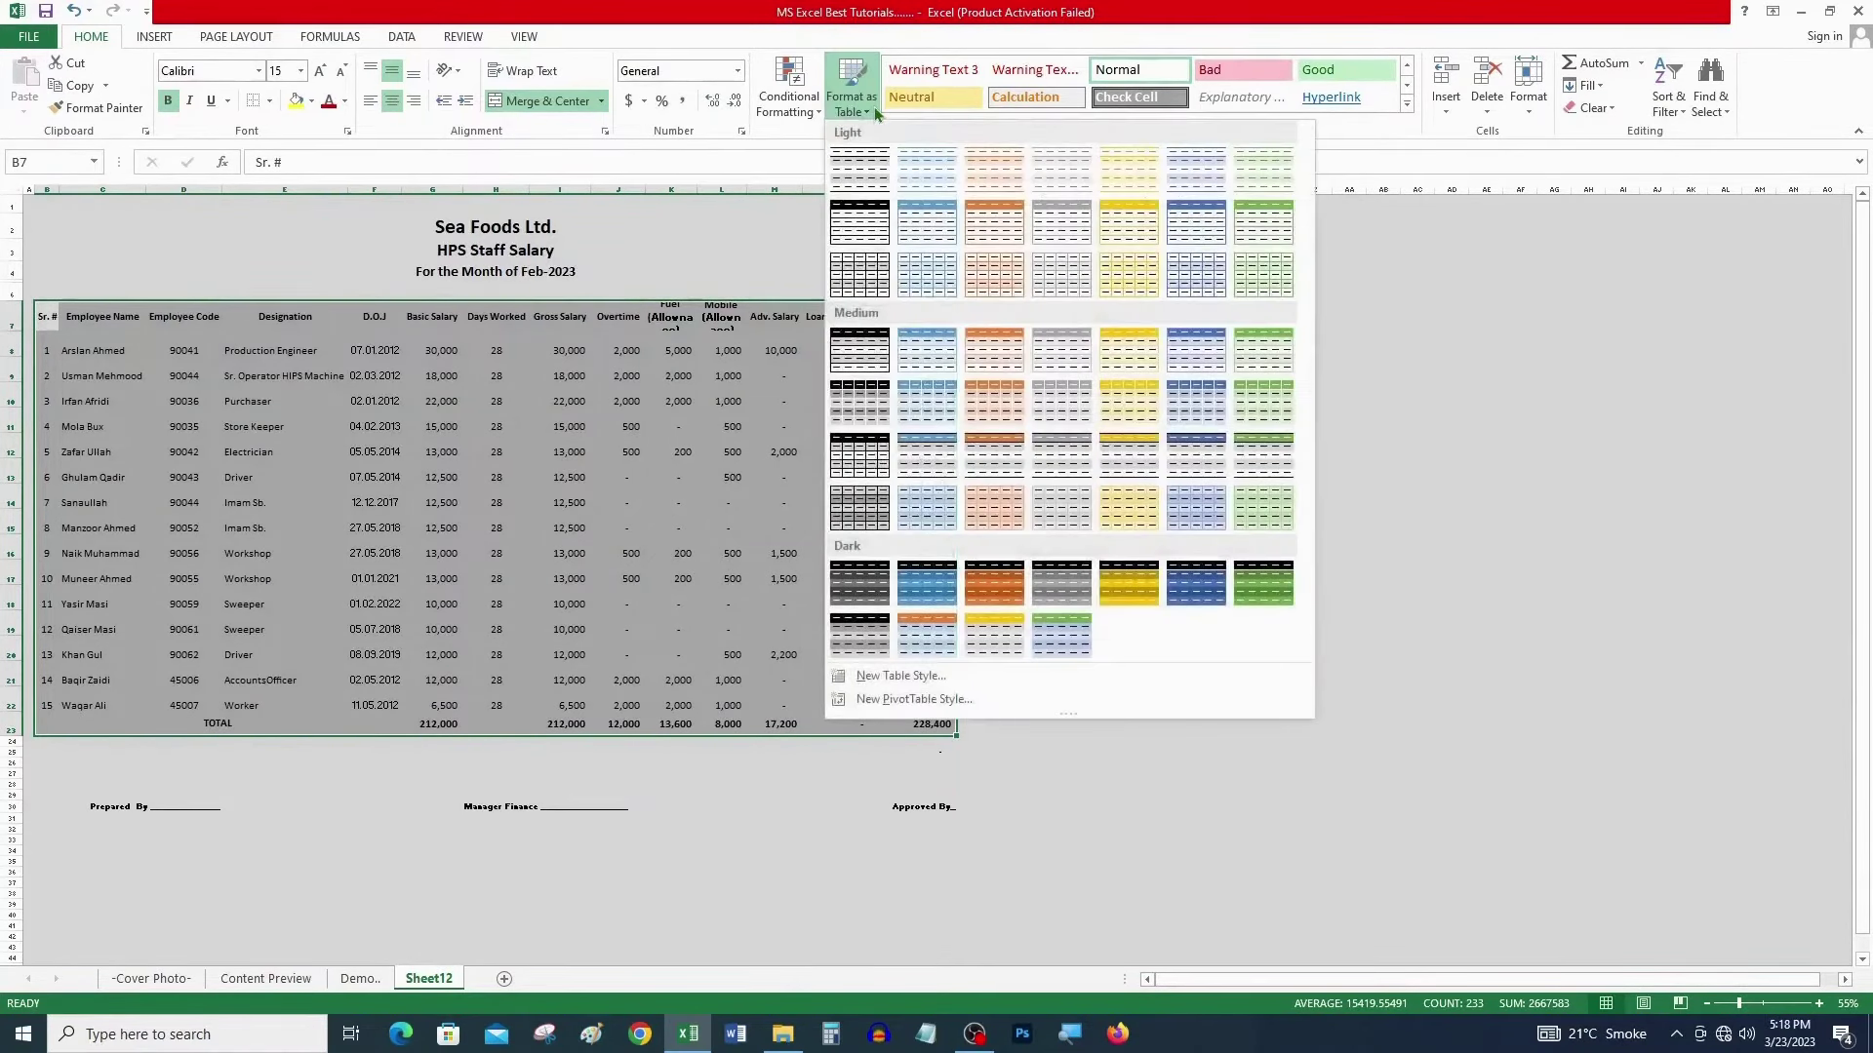
click(866, 174)
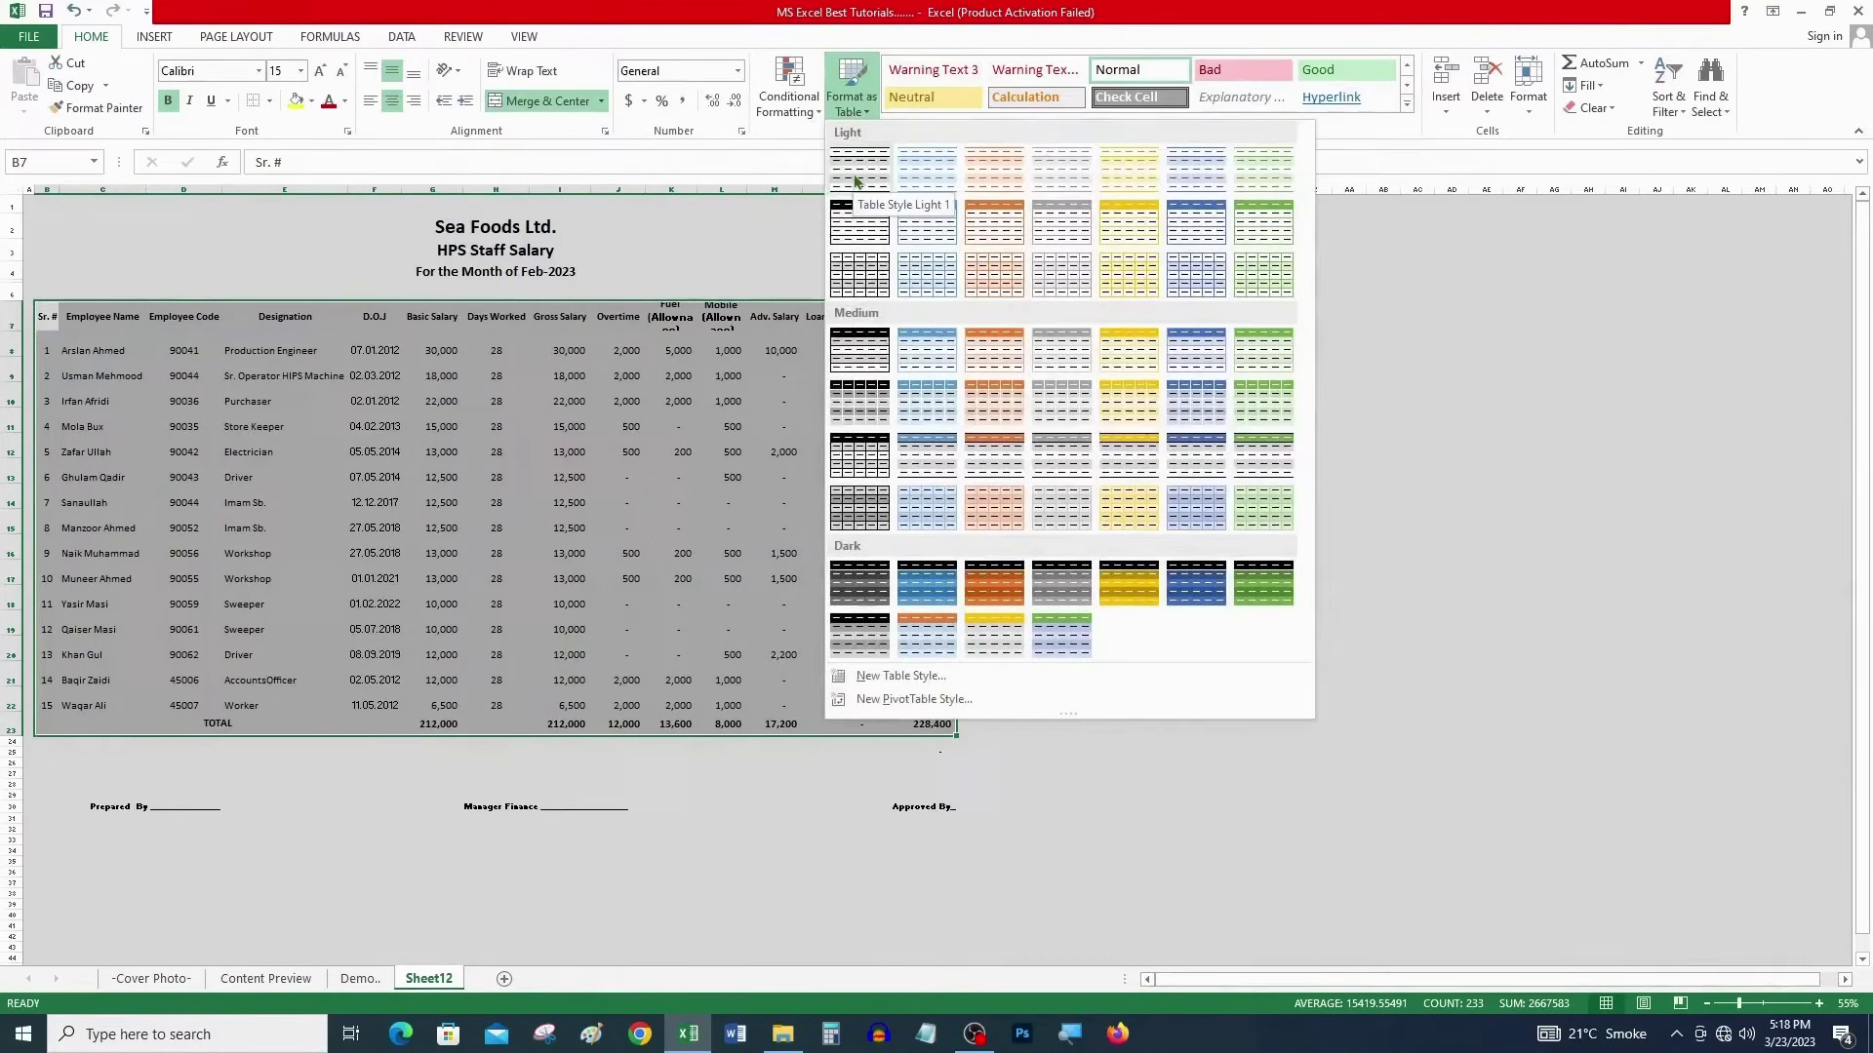
click(855, 181)
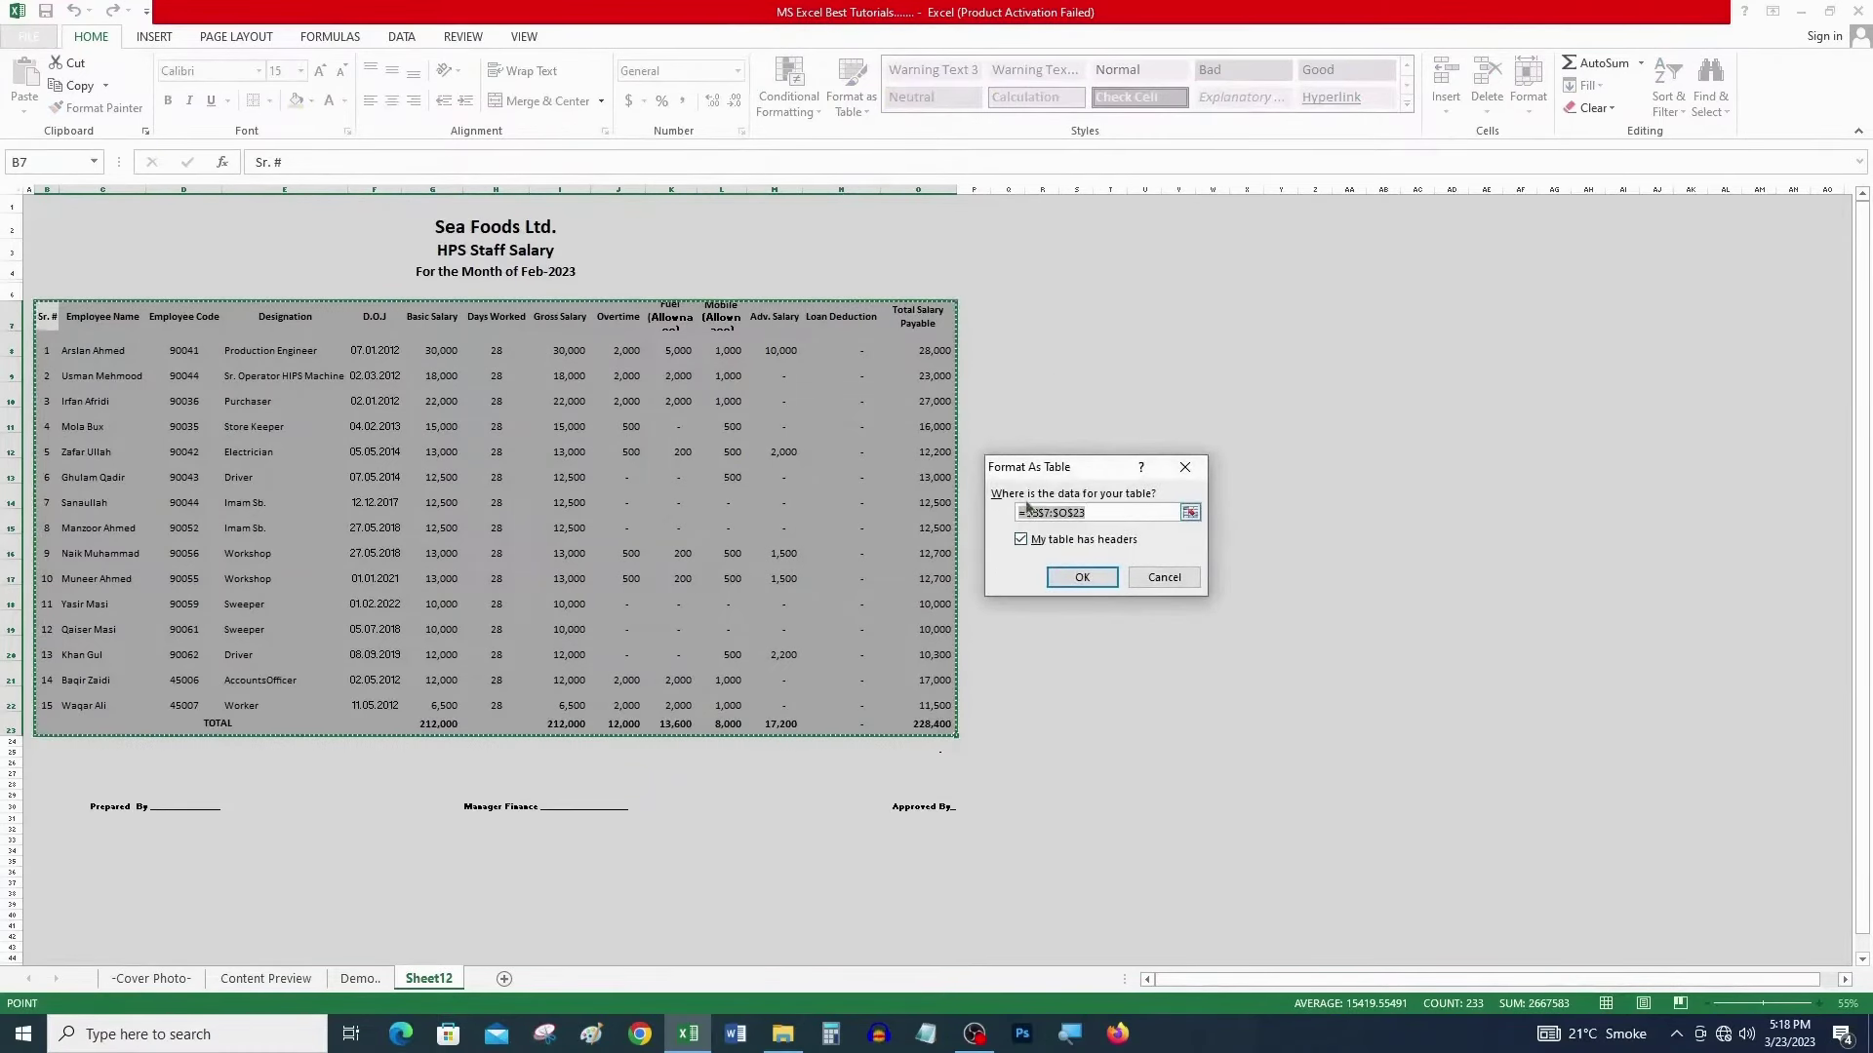
click(1083, 582)
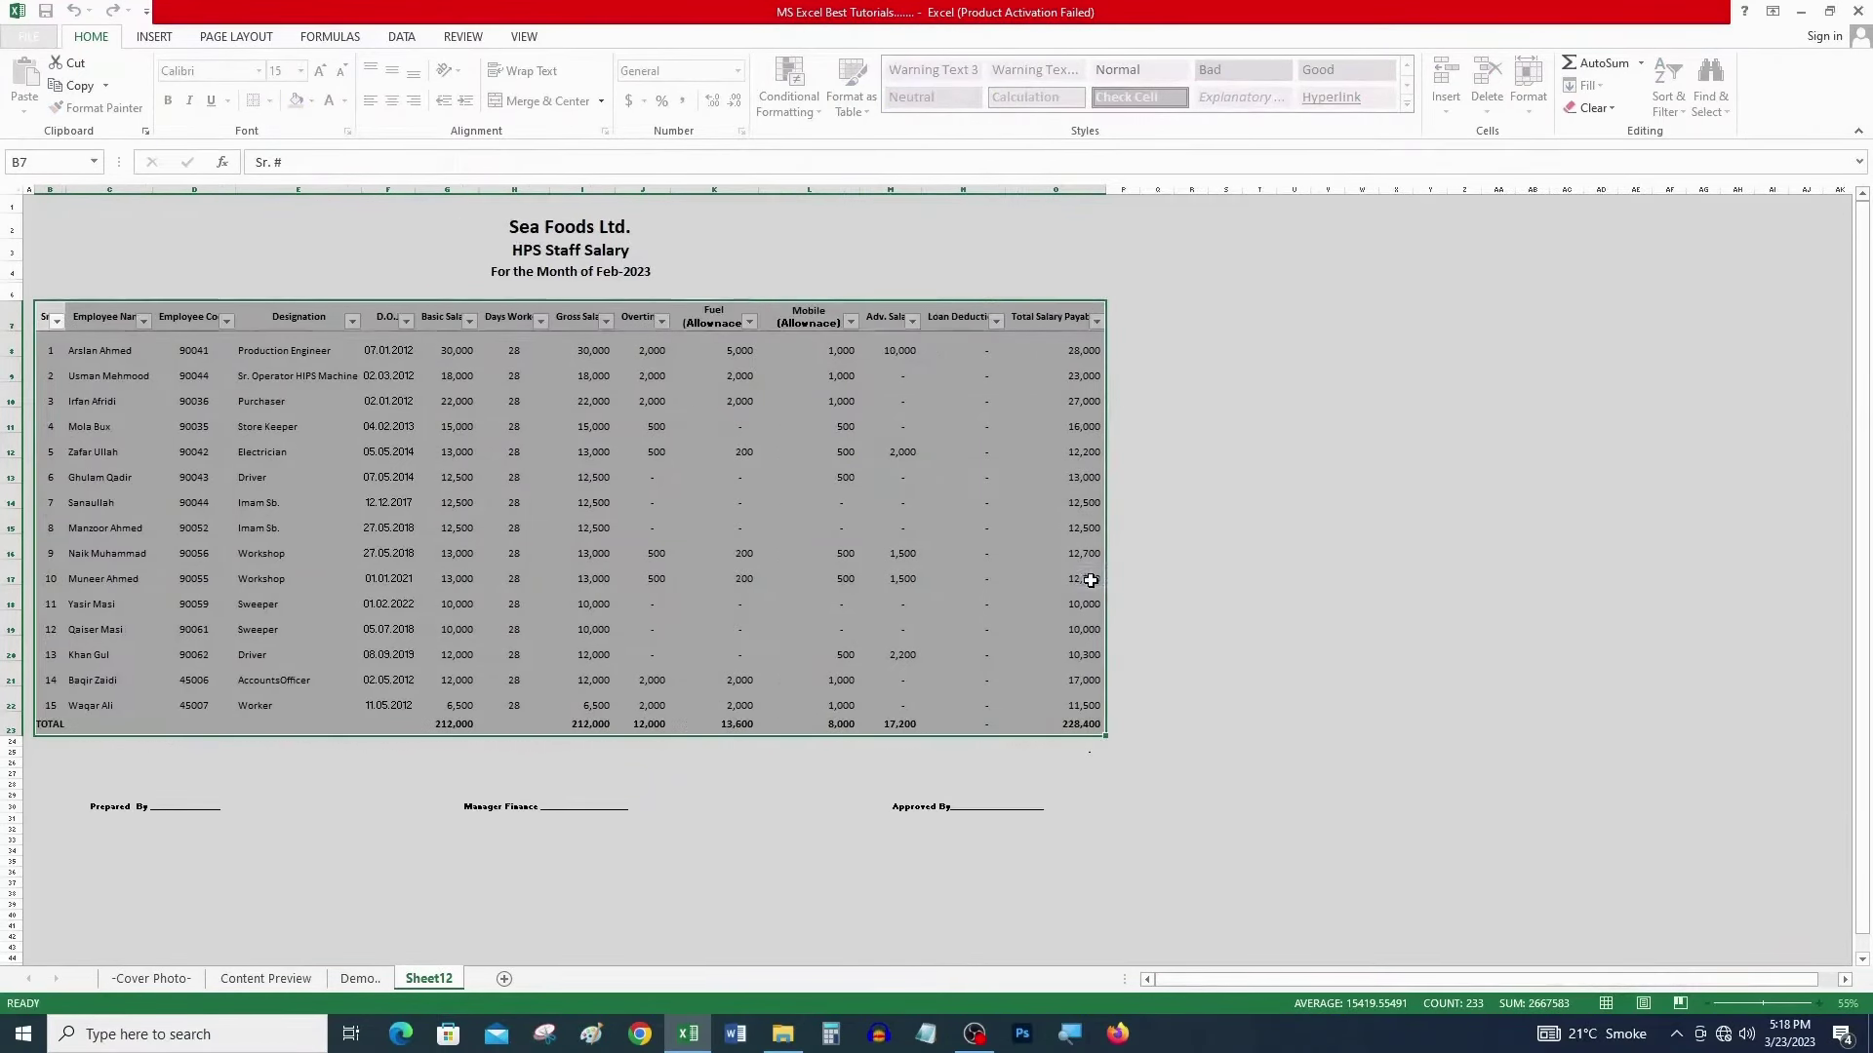
click(312, 456)
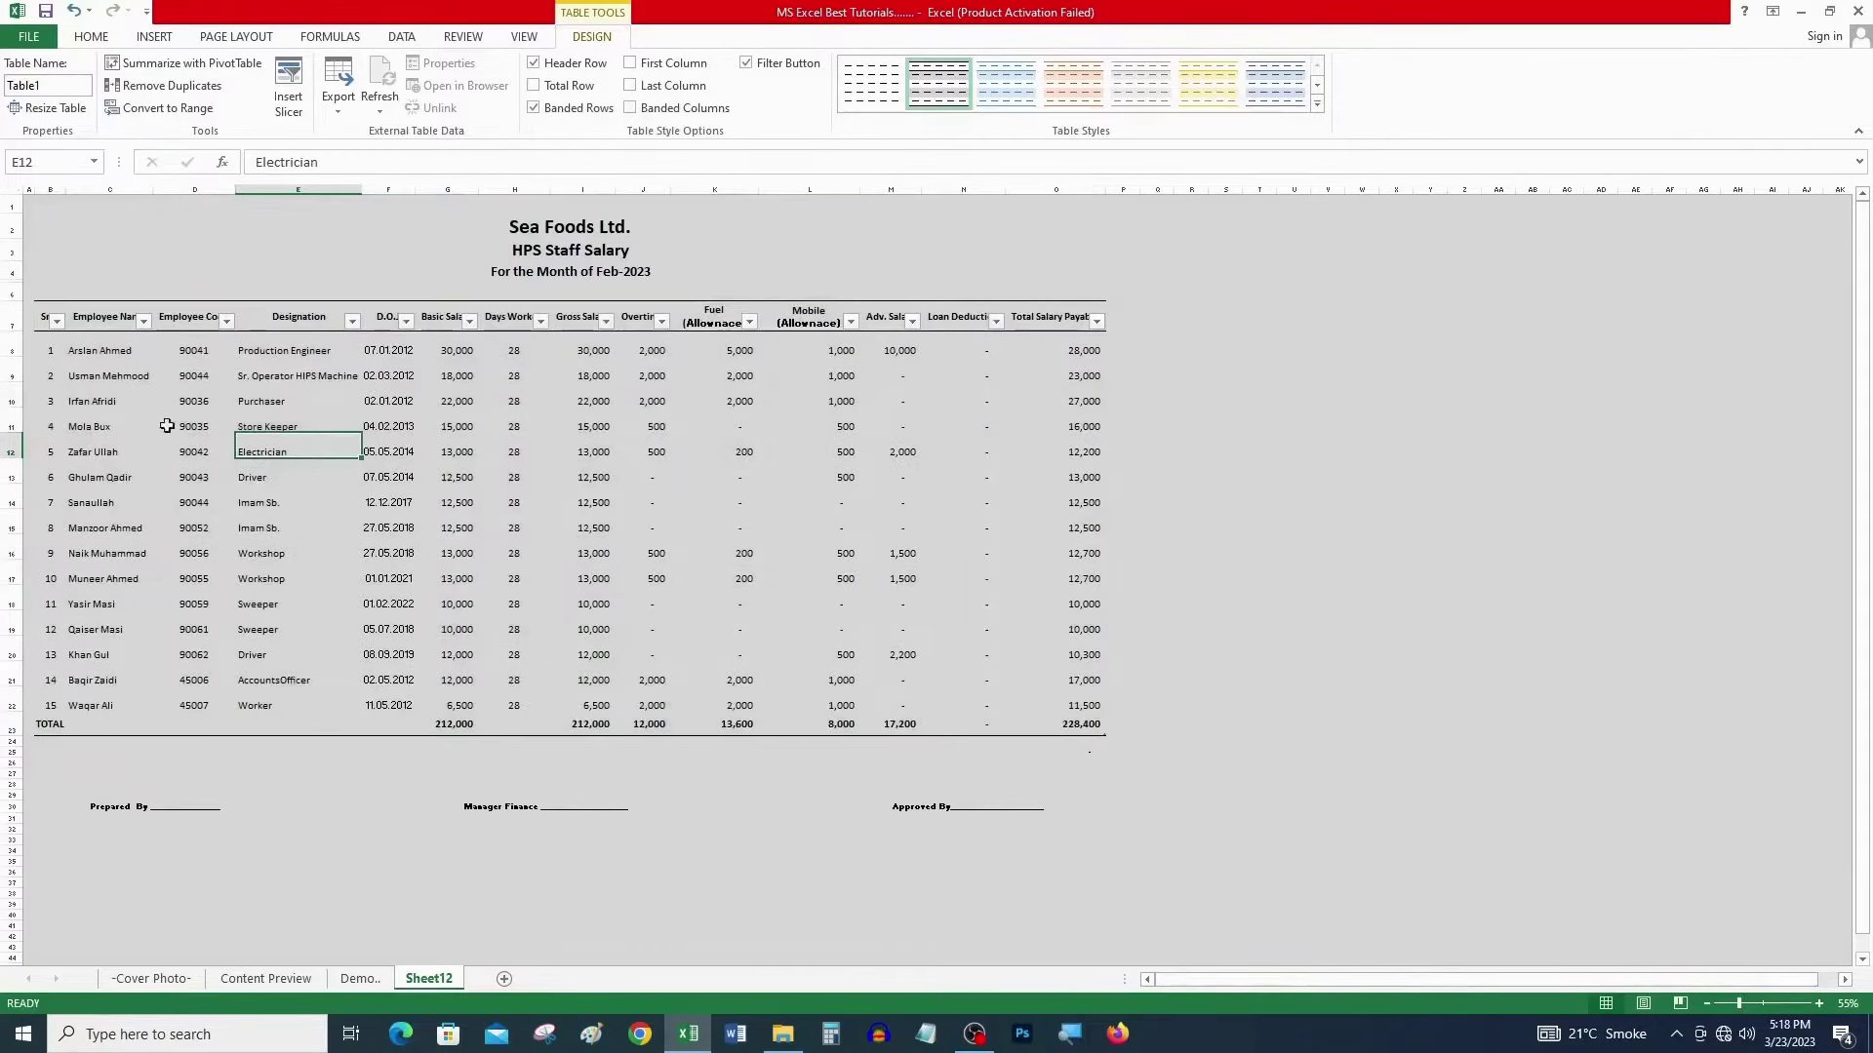
- Change the Sheet12 salary table B7:O23 to the black-and-grey Medium table style with borders around every cell
drag(44, 320, 741, 712)
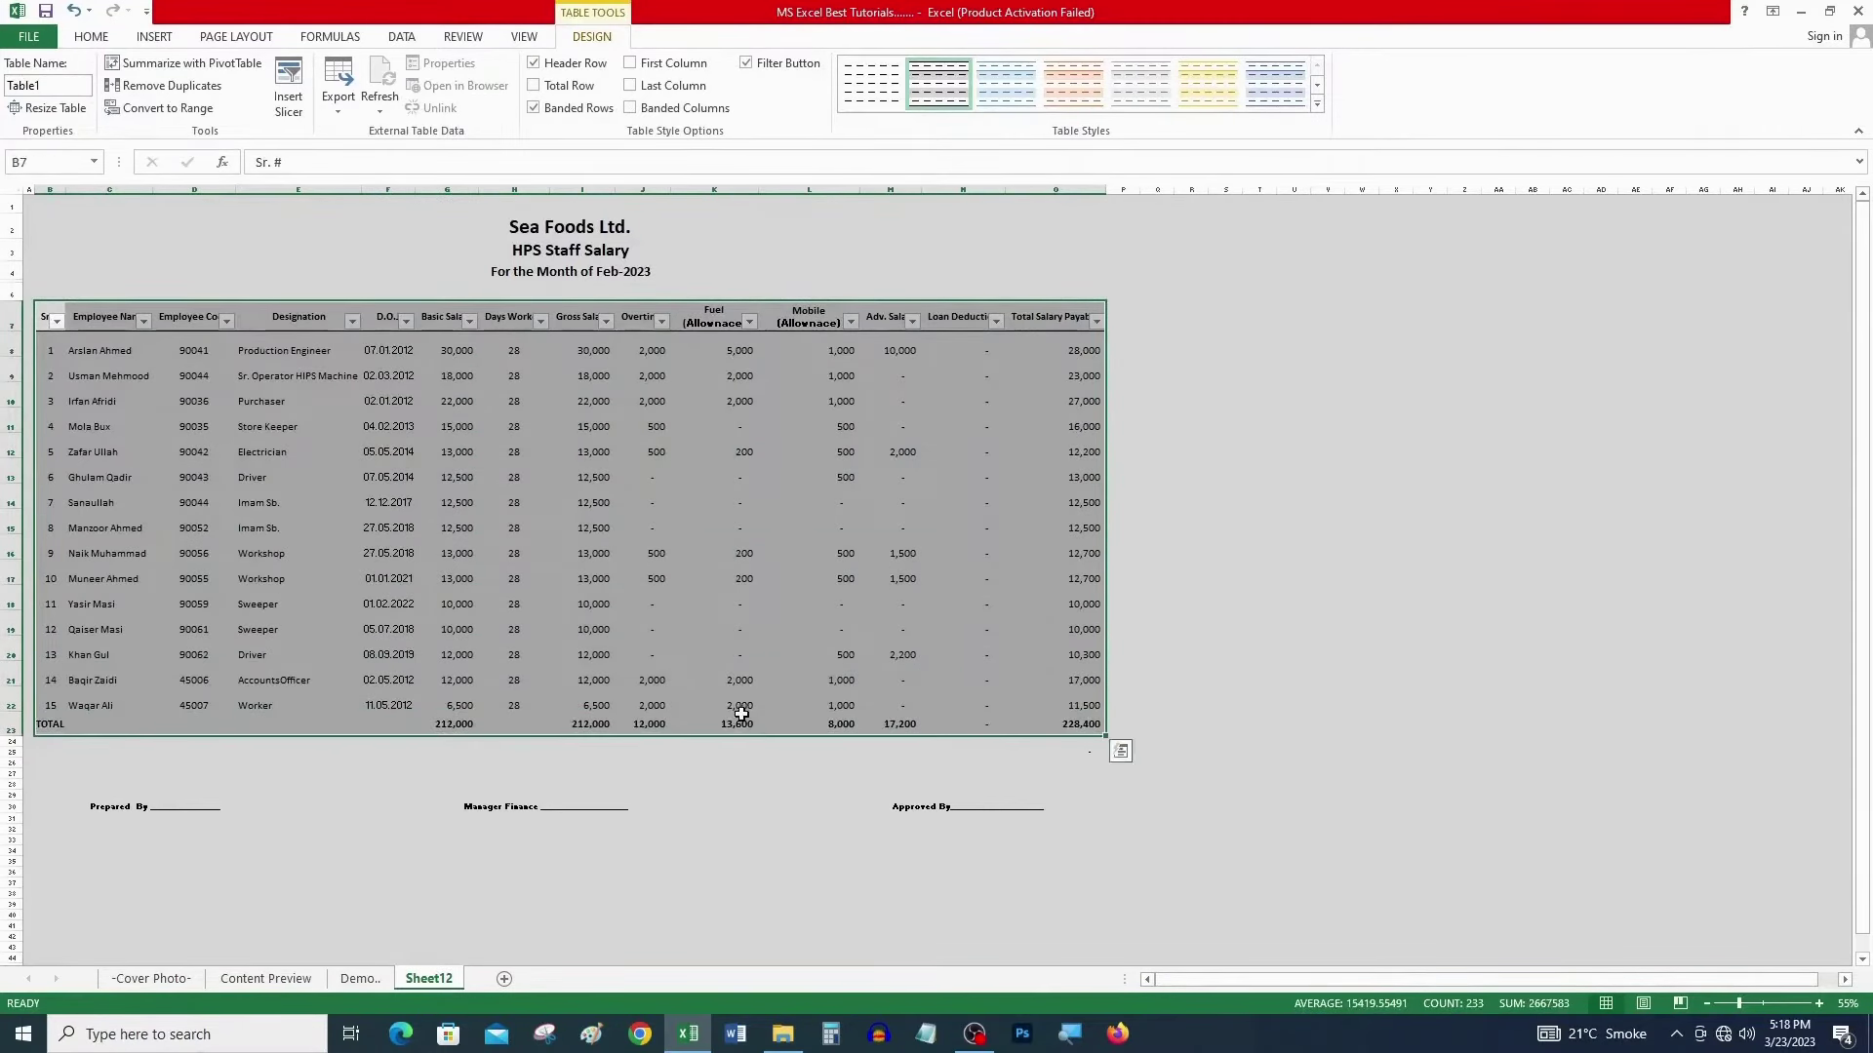
click(90, 39)
click(840, 108)
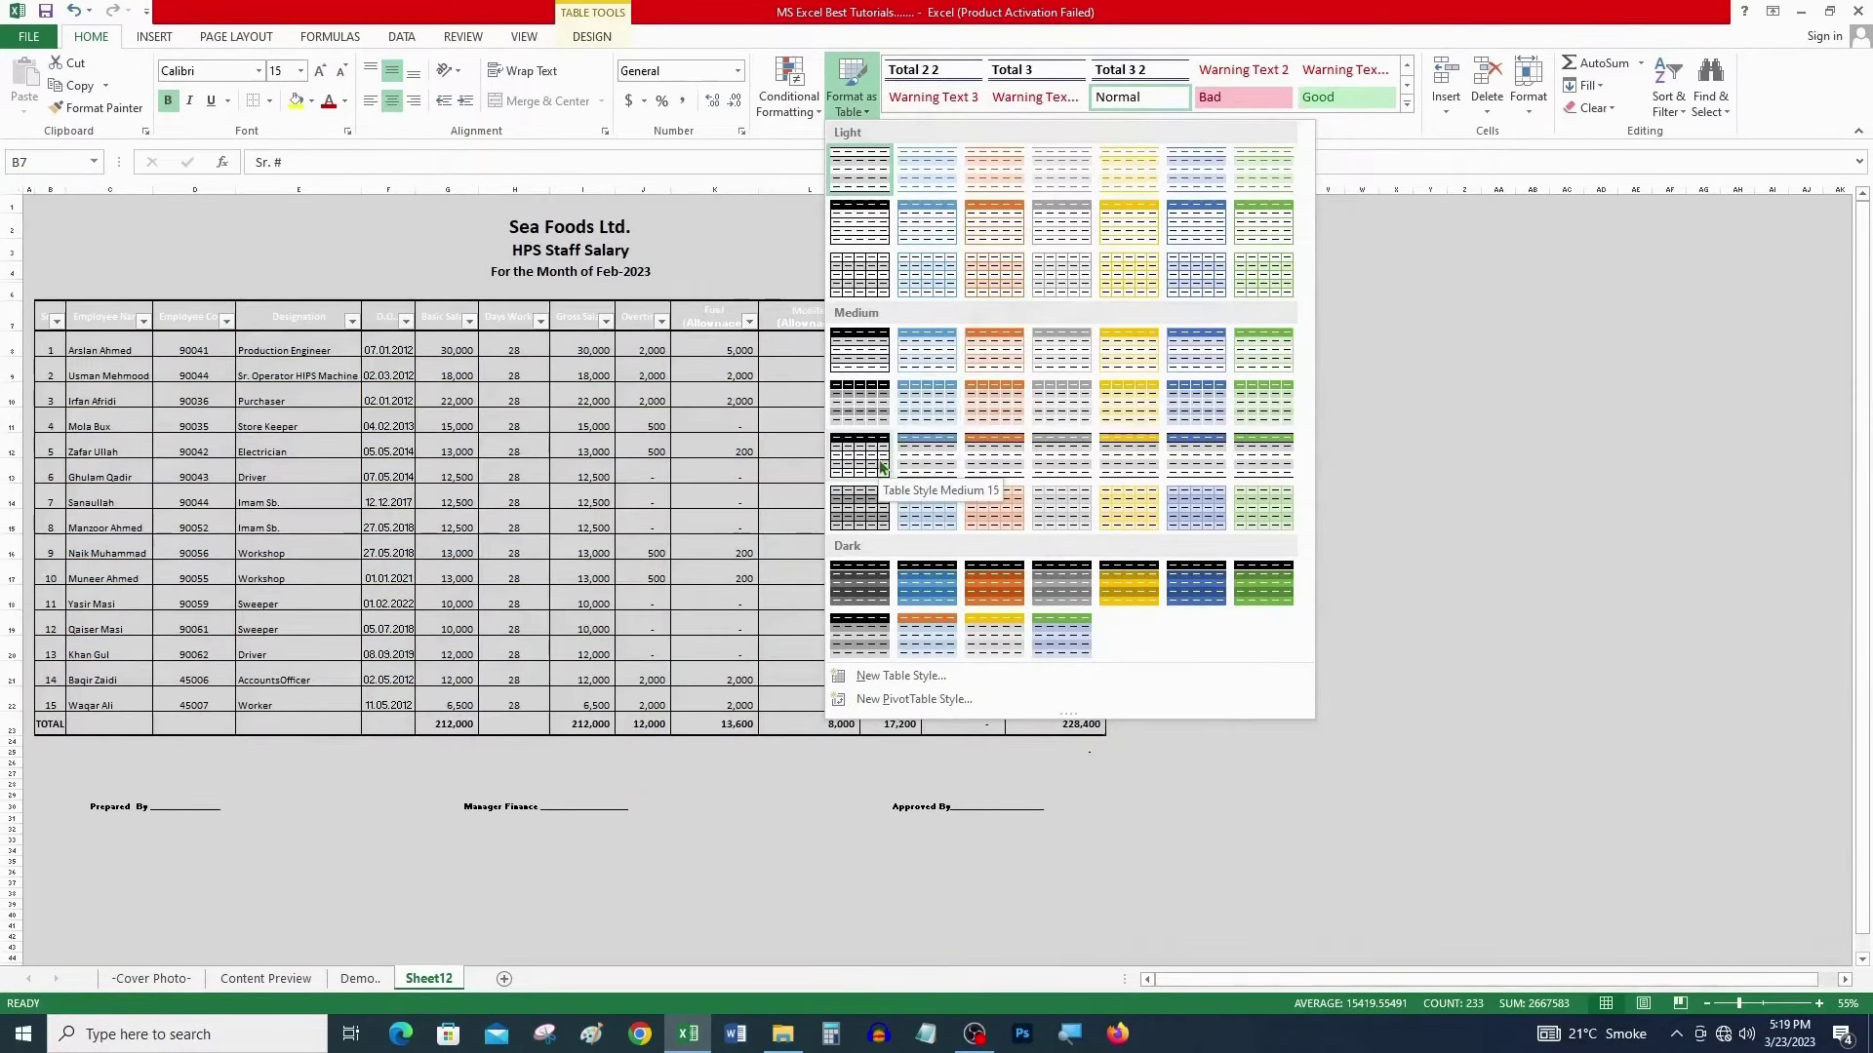
click(861, 514)
click(566, 627)
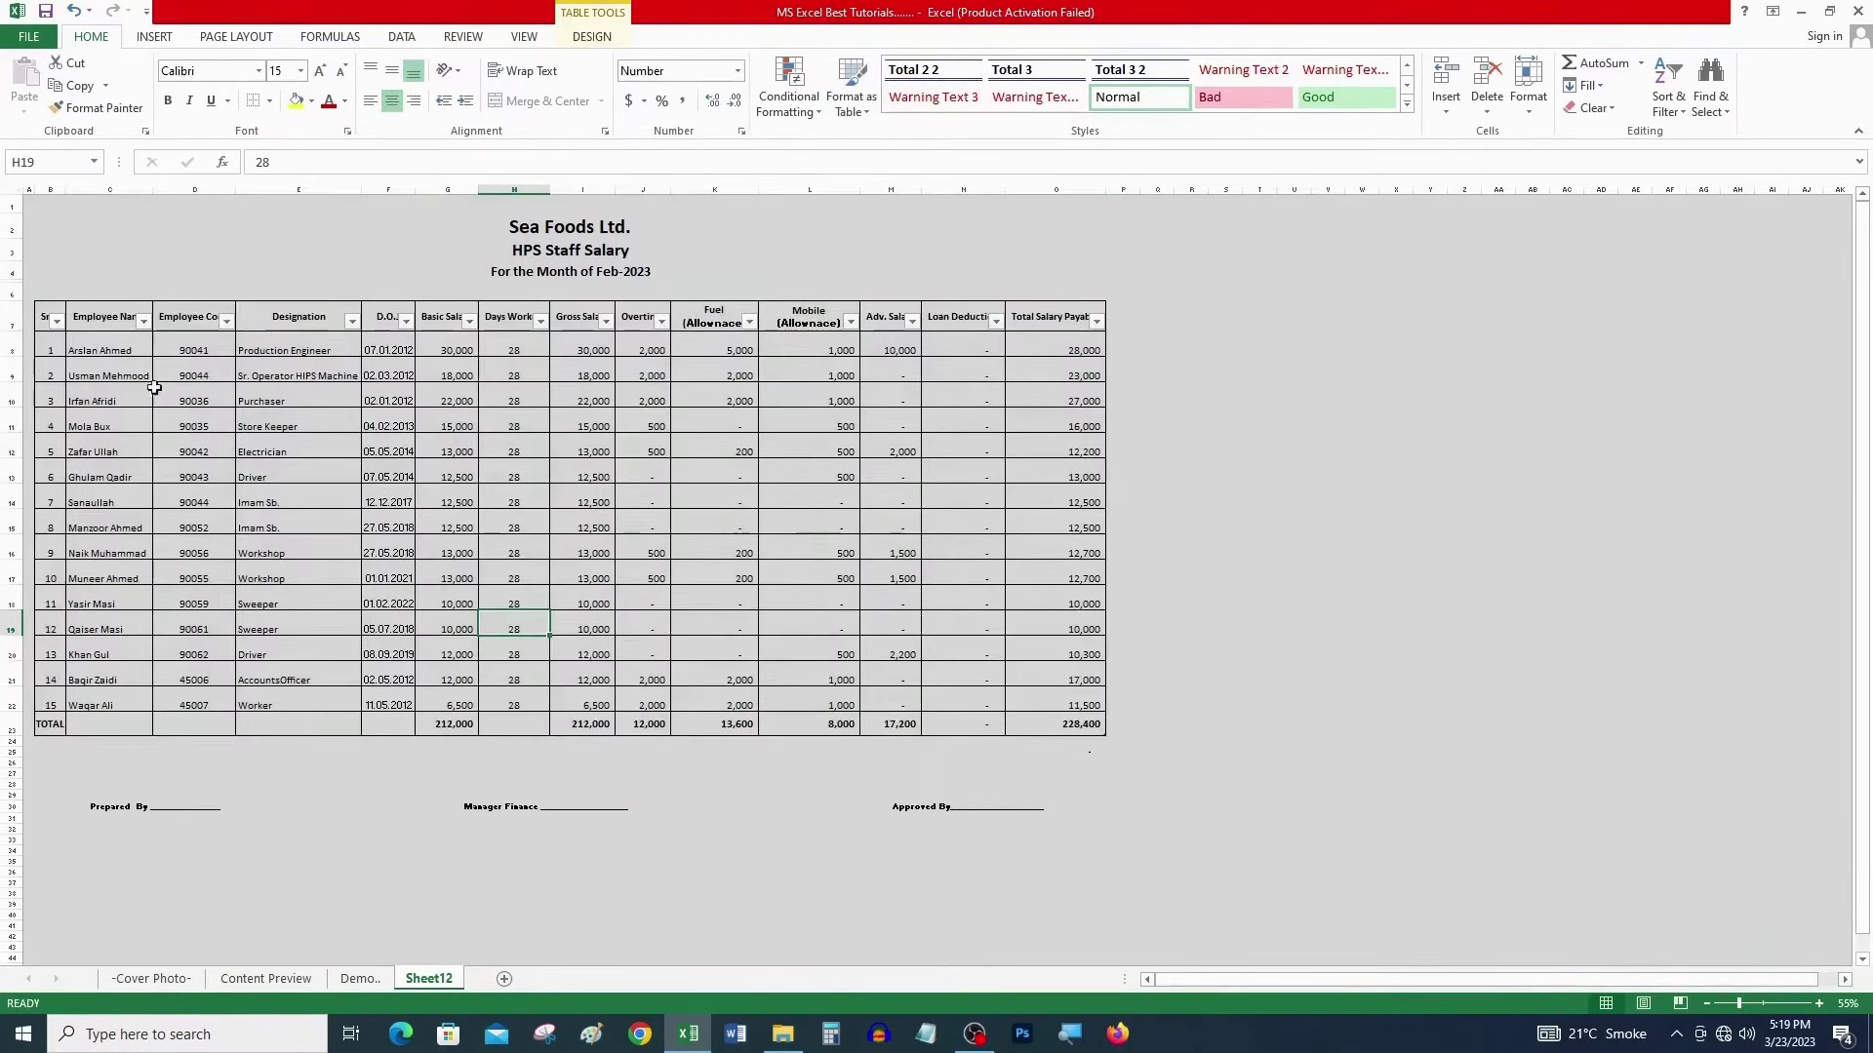
- Turn off the filter buttons in the header row of the Sheet12 salary table
click(93, 322)
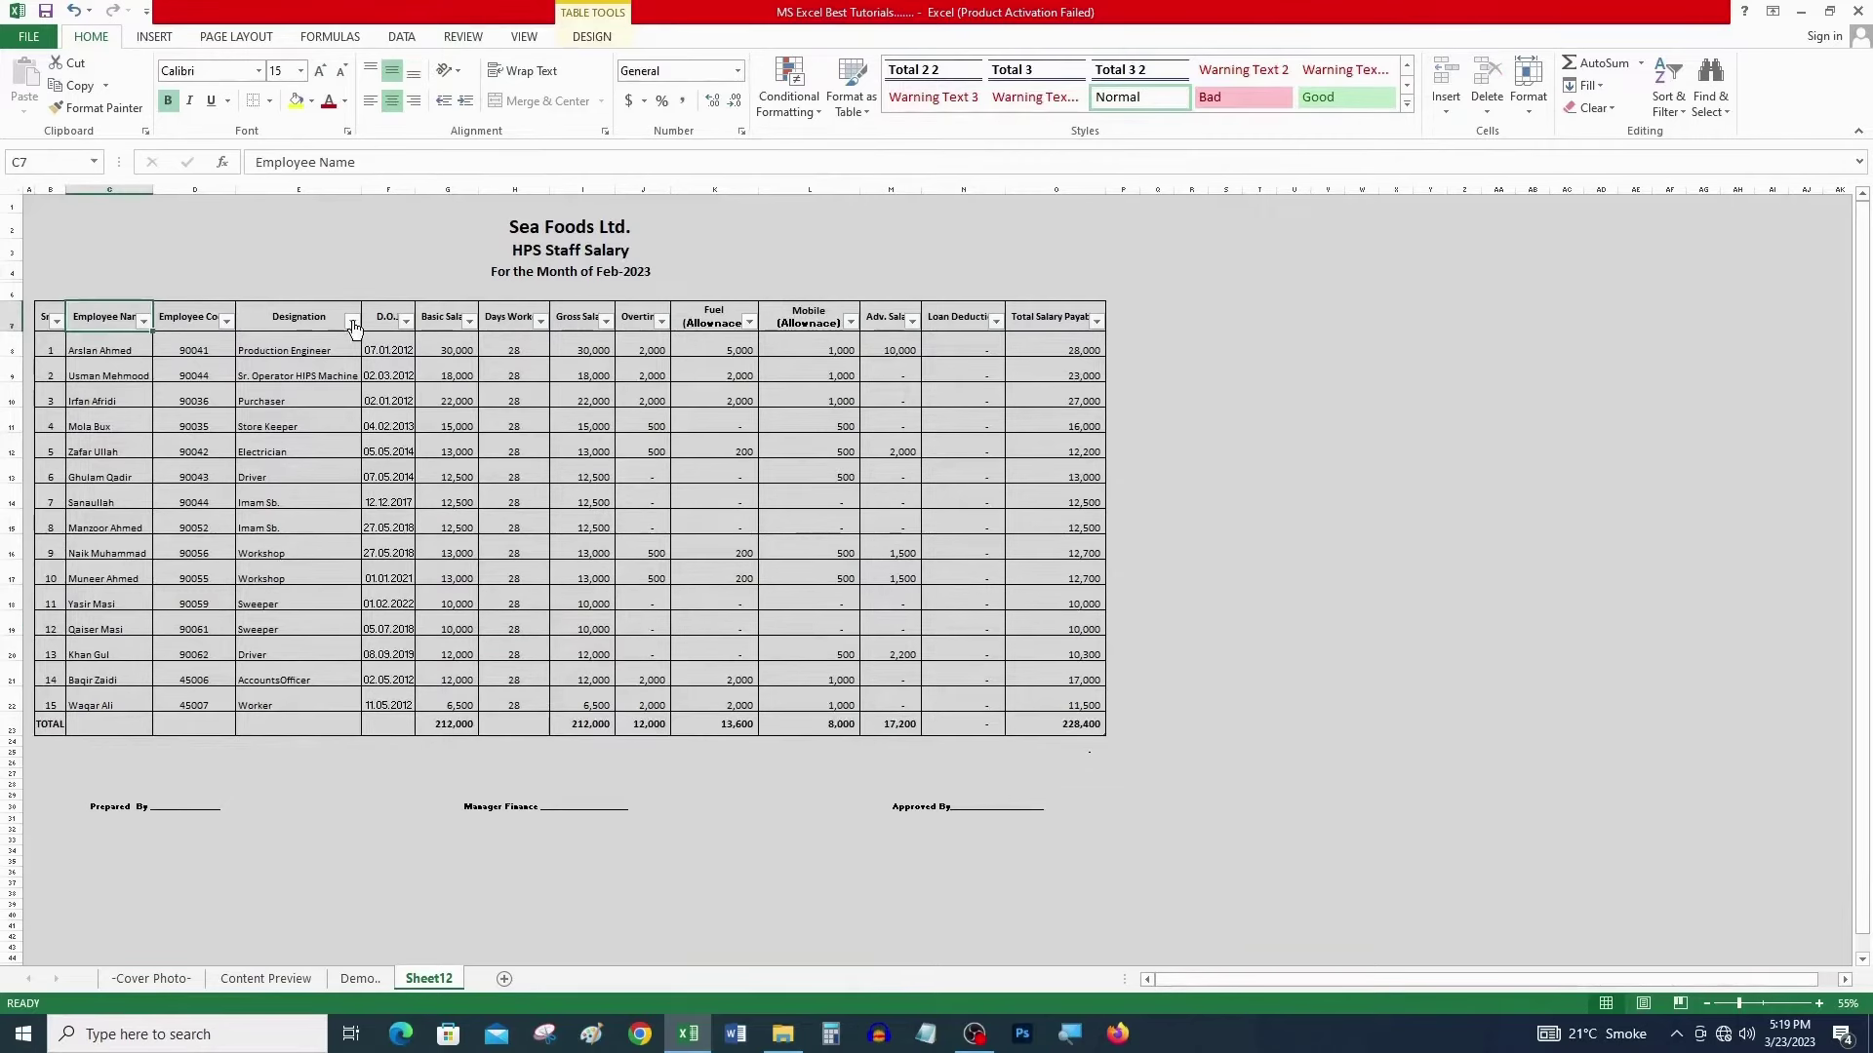
click(299, 332)
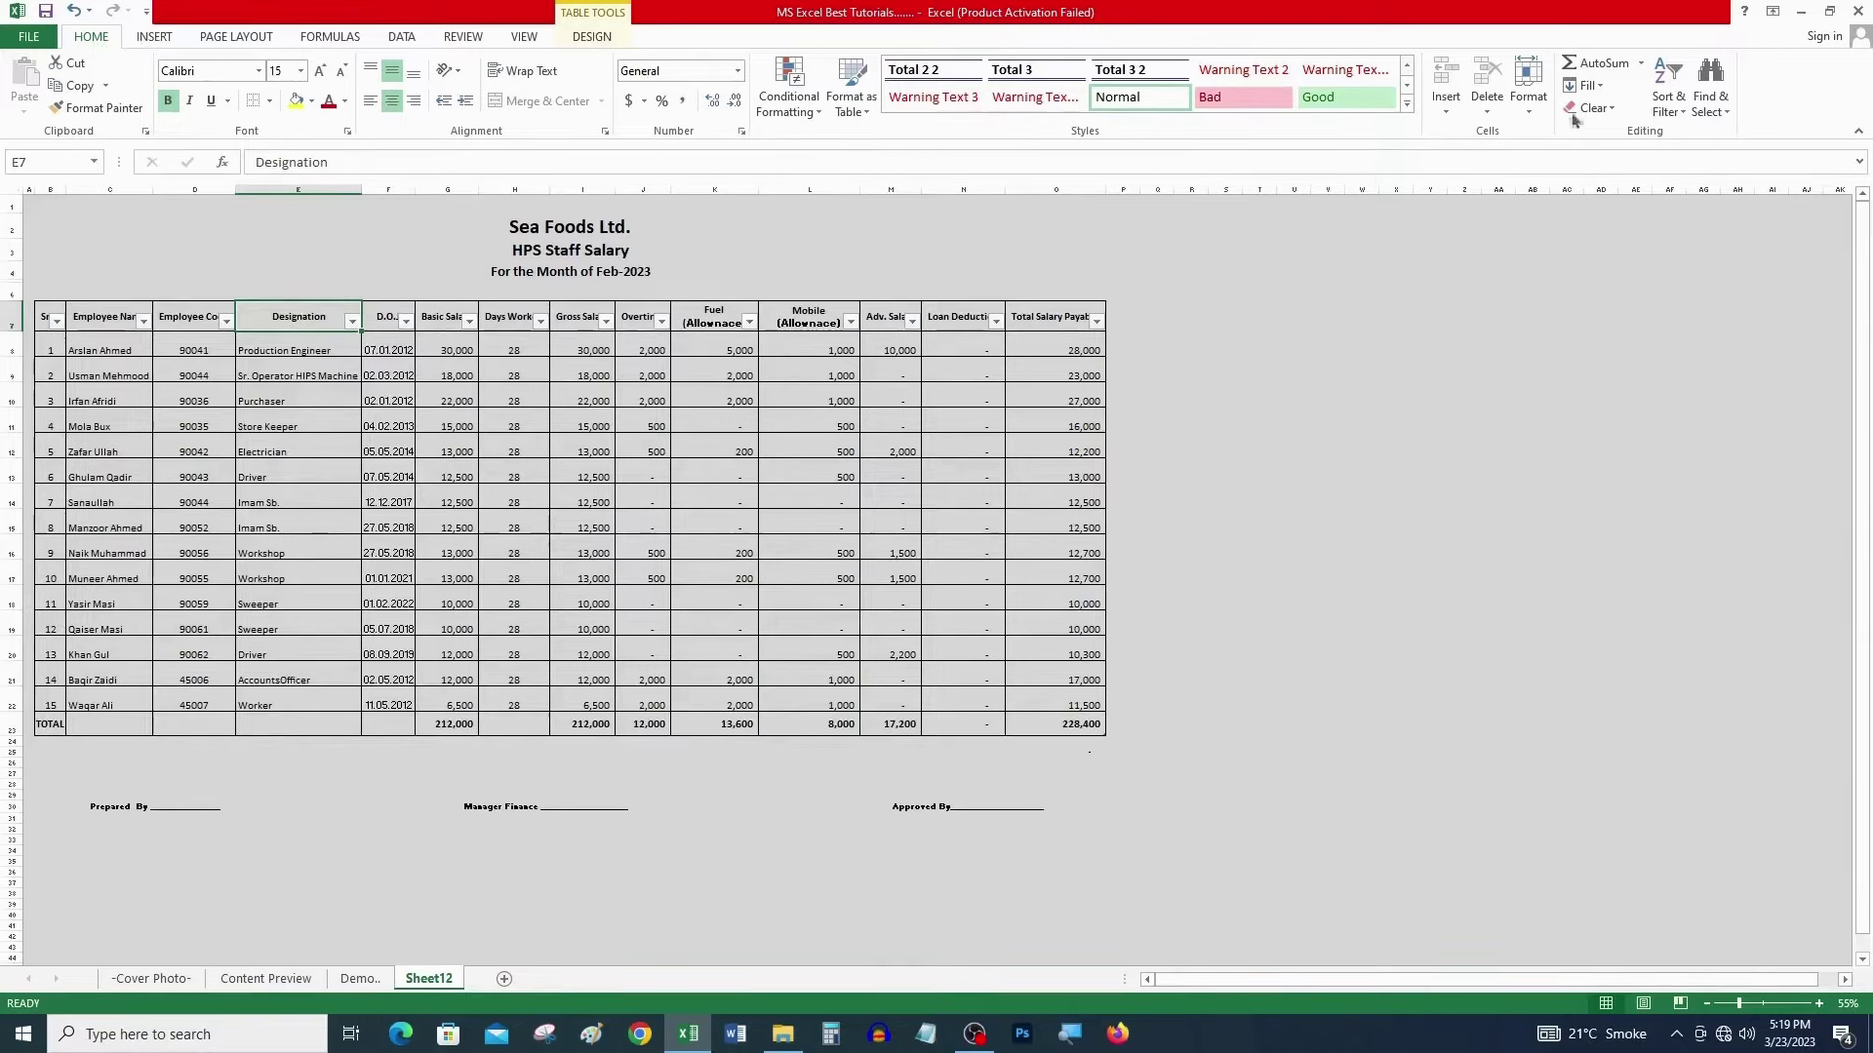
click(1677, 111)
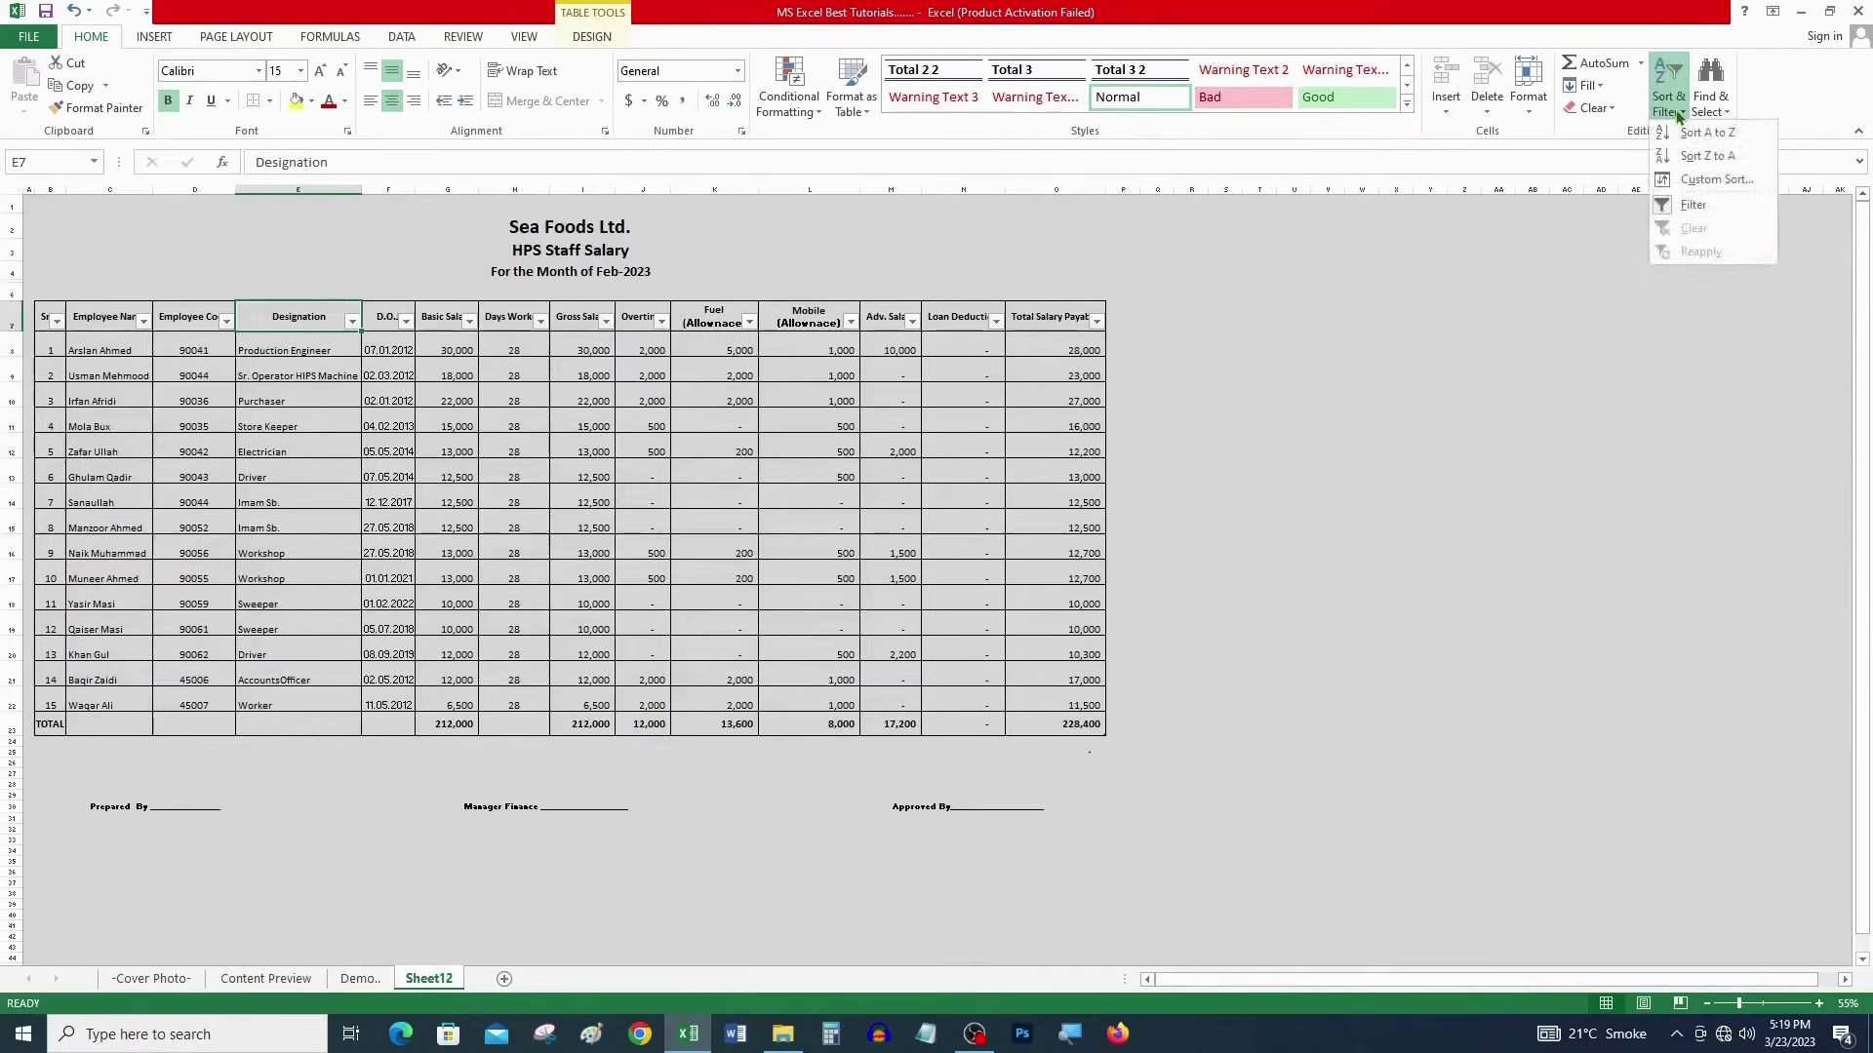
click(1702, 207)
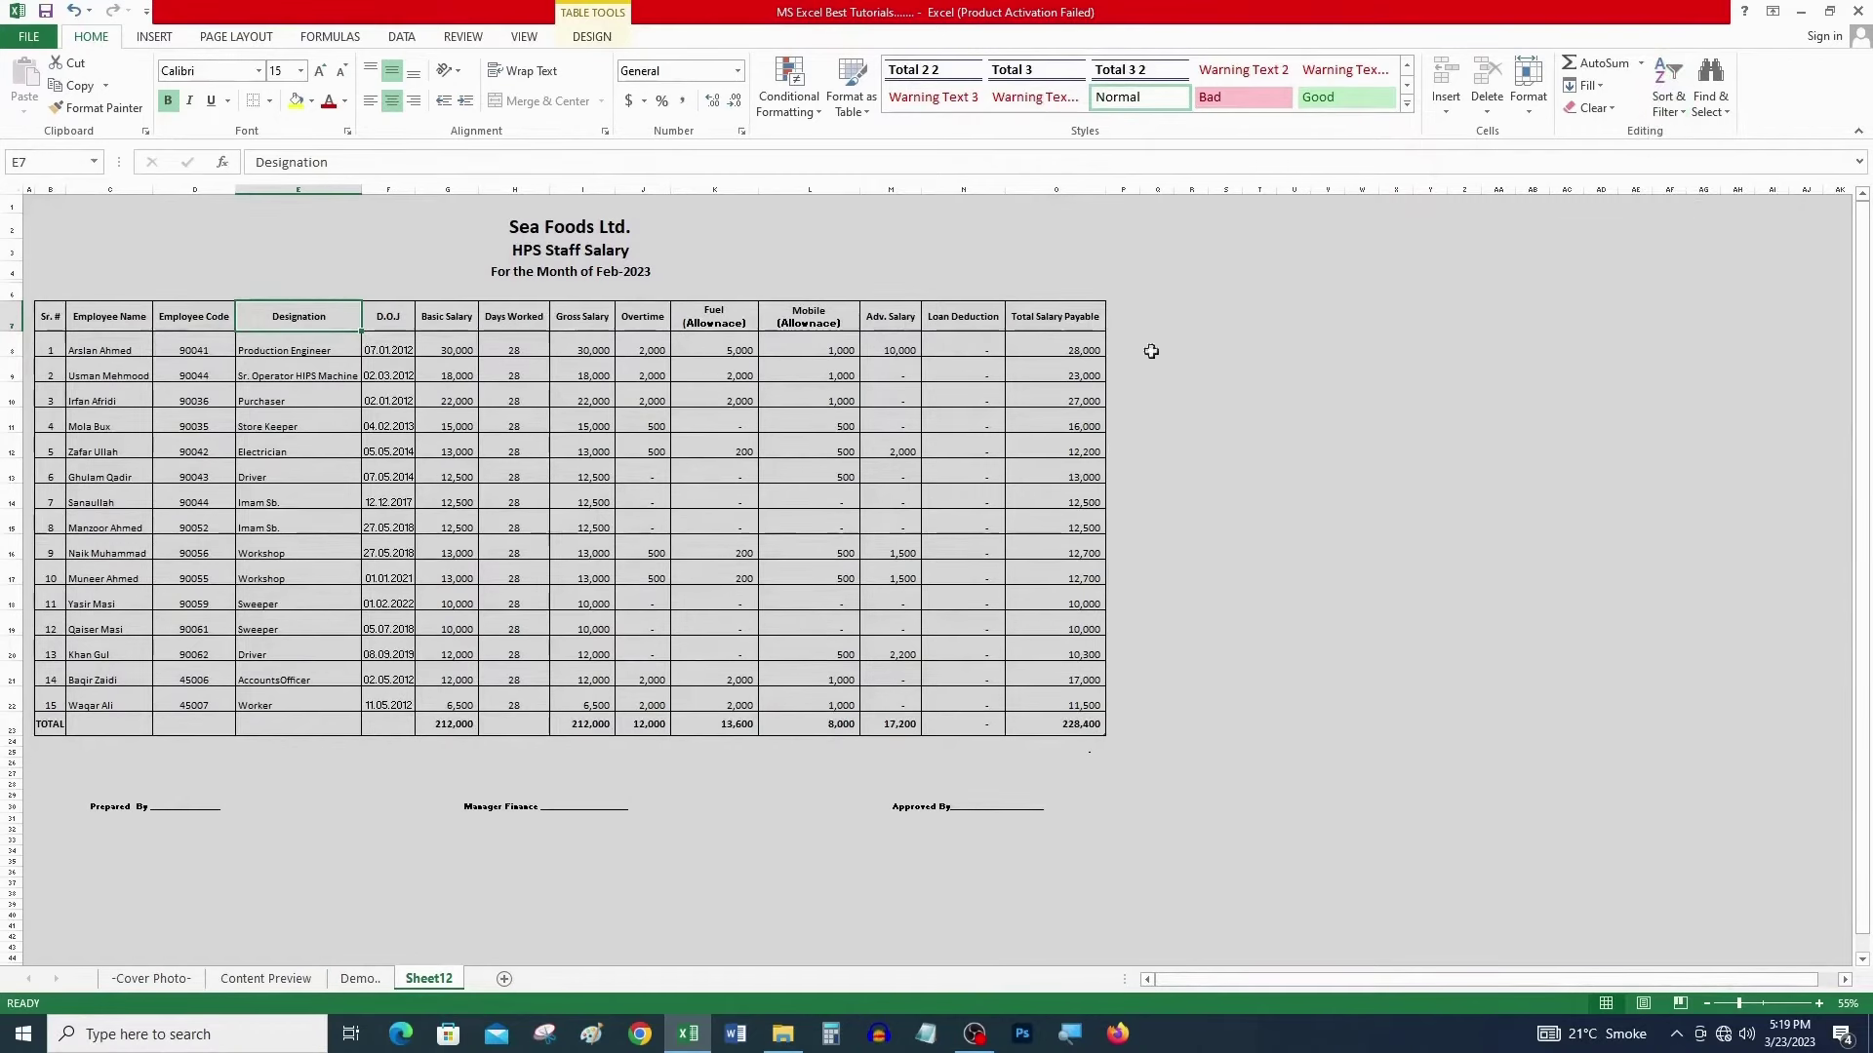
- Check whether Merge & Center is available for the TOTAL row cells B23:F23 on Sheet12
click(386, 393)
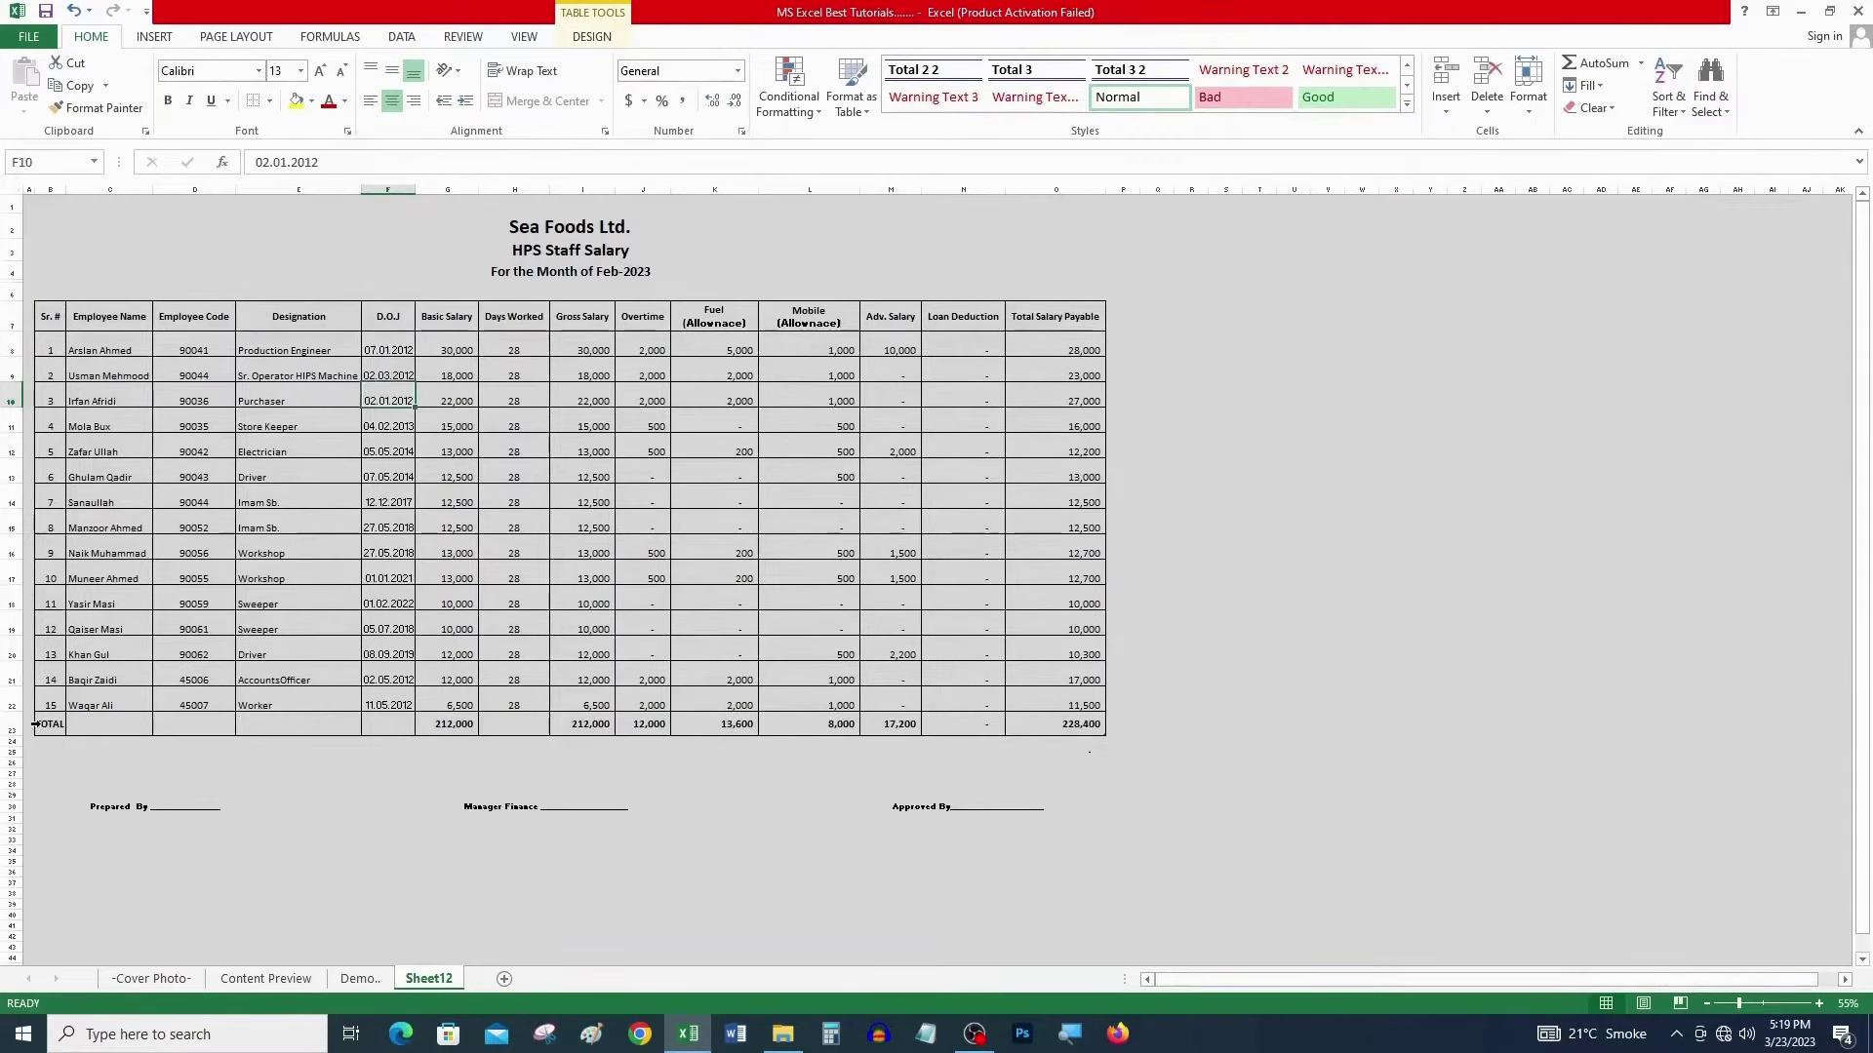
drag(46, 724, 388, 724)
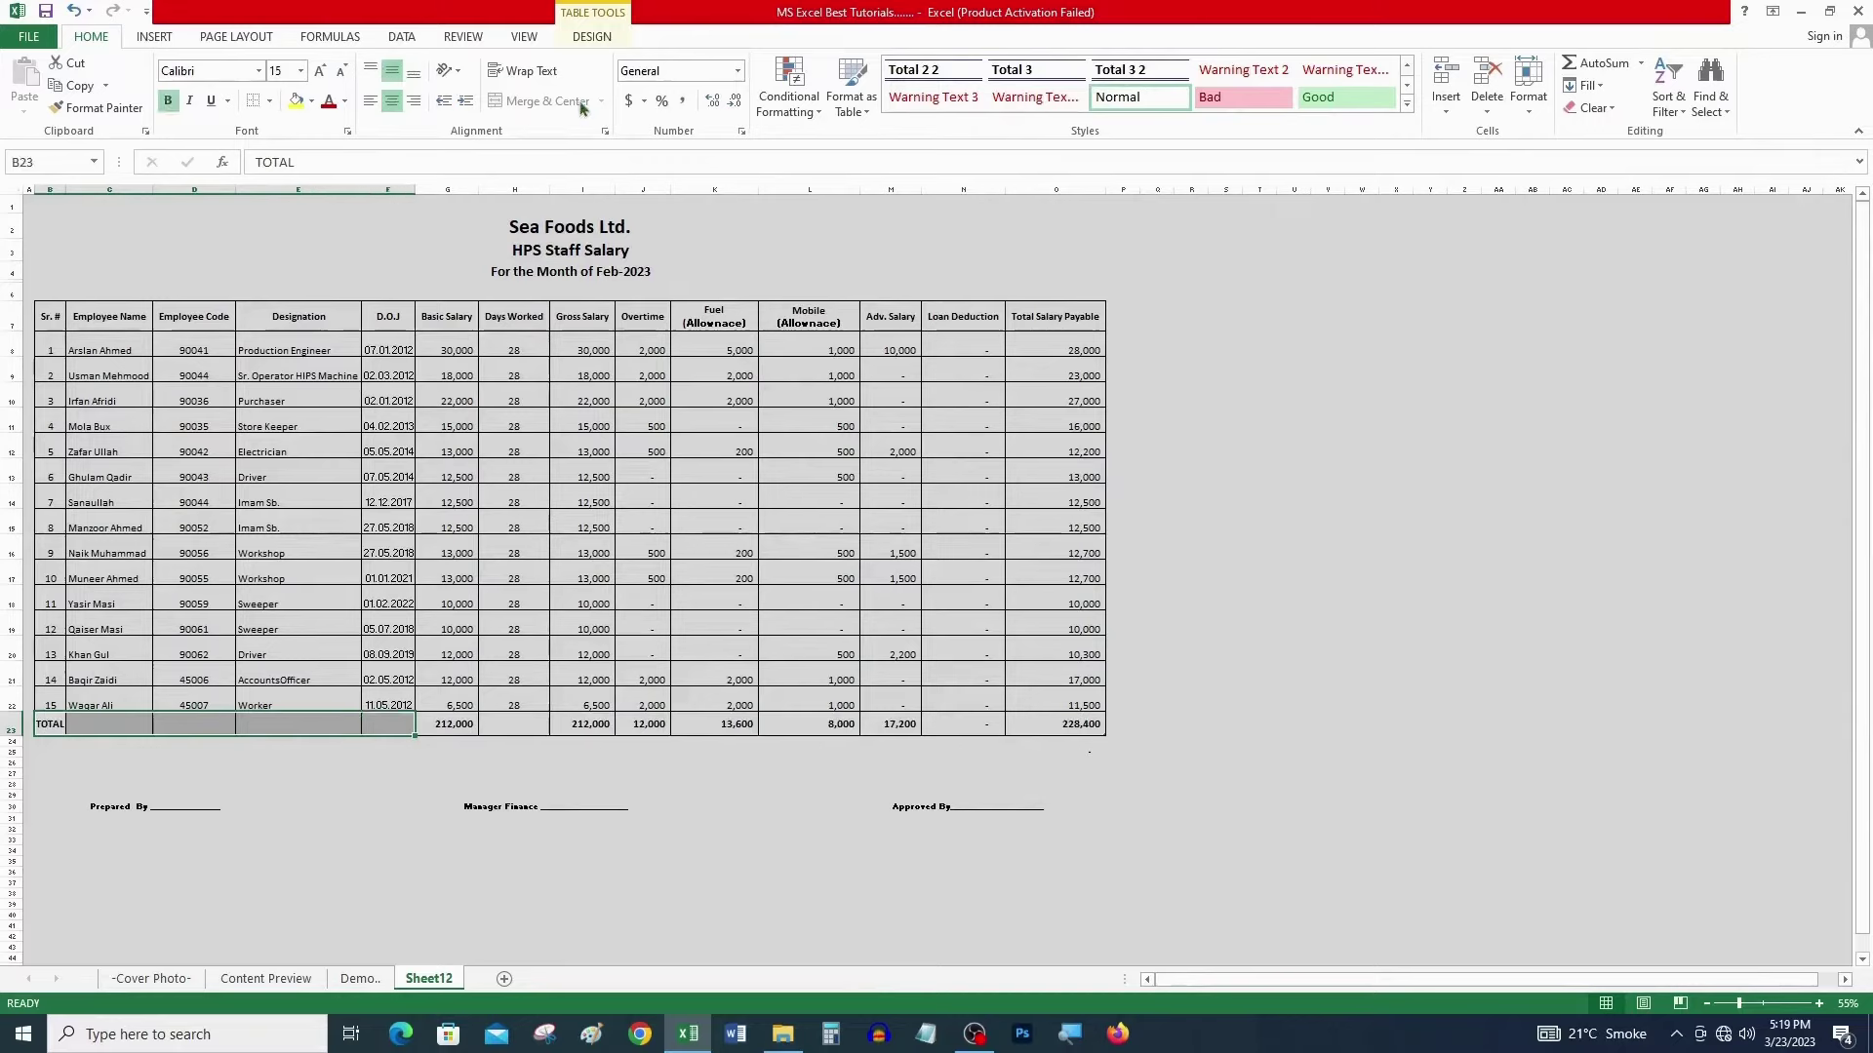
click(80, 322)
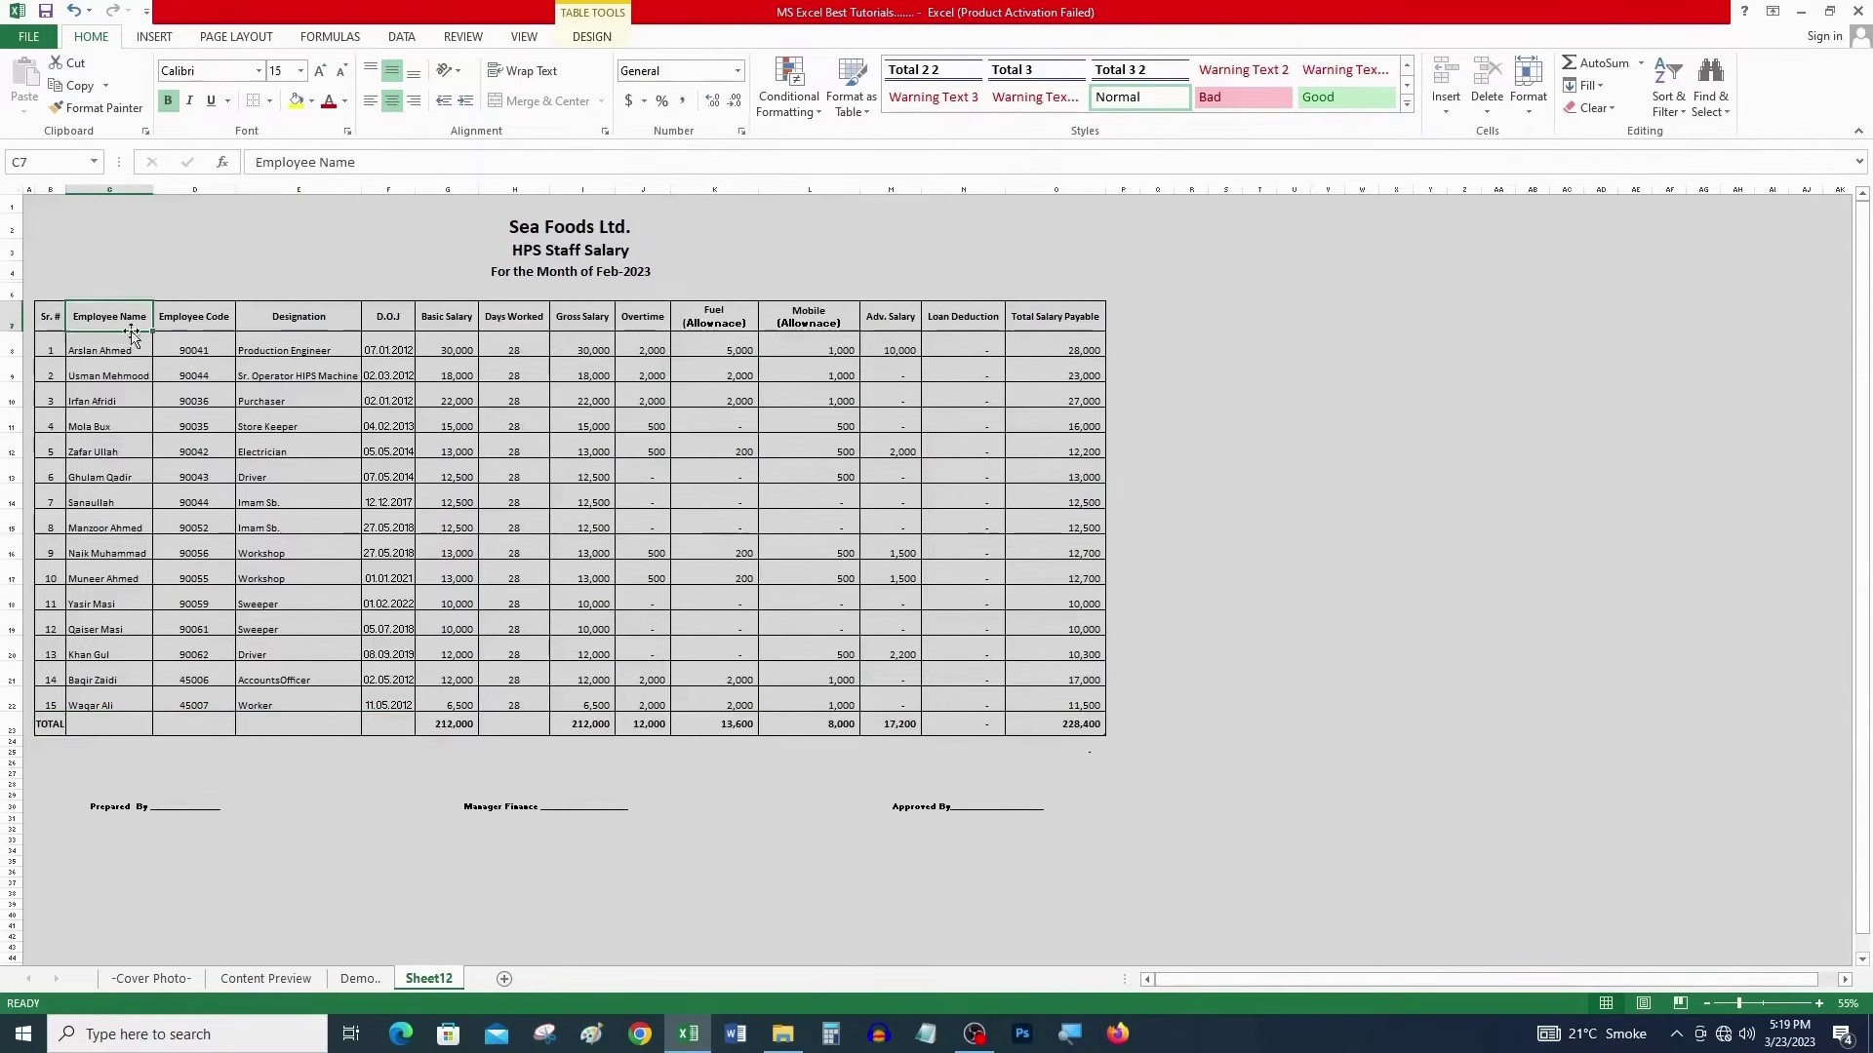
- Review the salary table B7:O23, the report title rows and the signature line on the Demo.. sheet
click(360, 979)
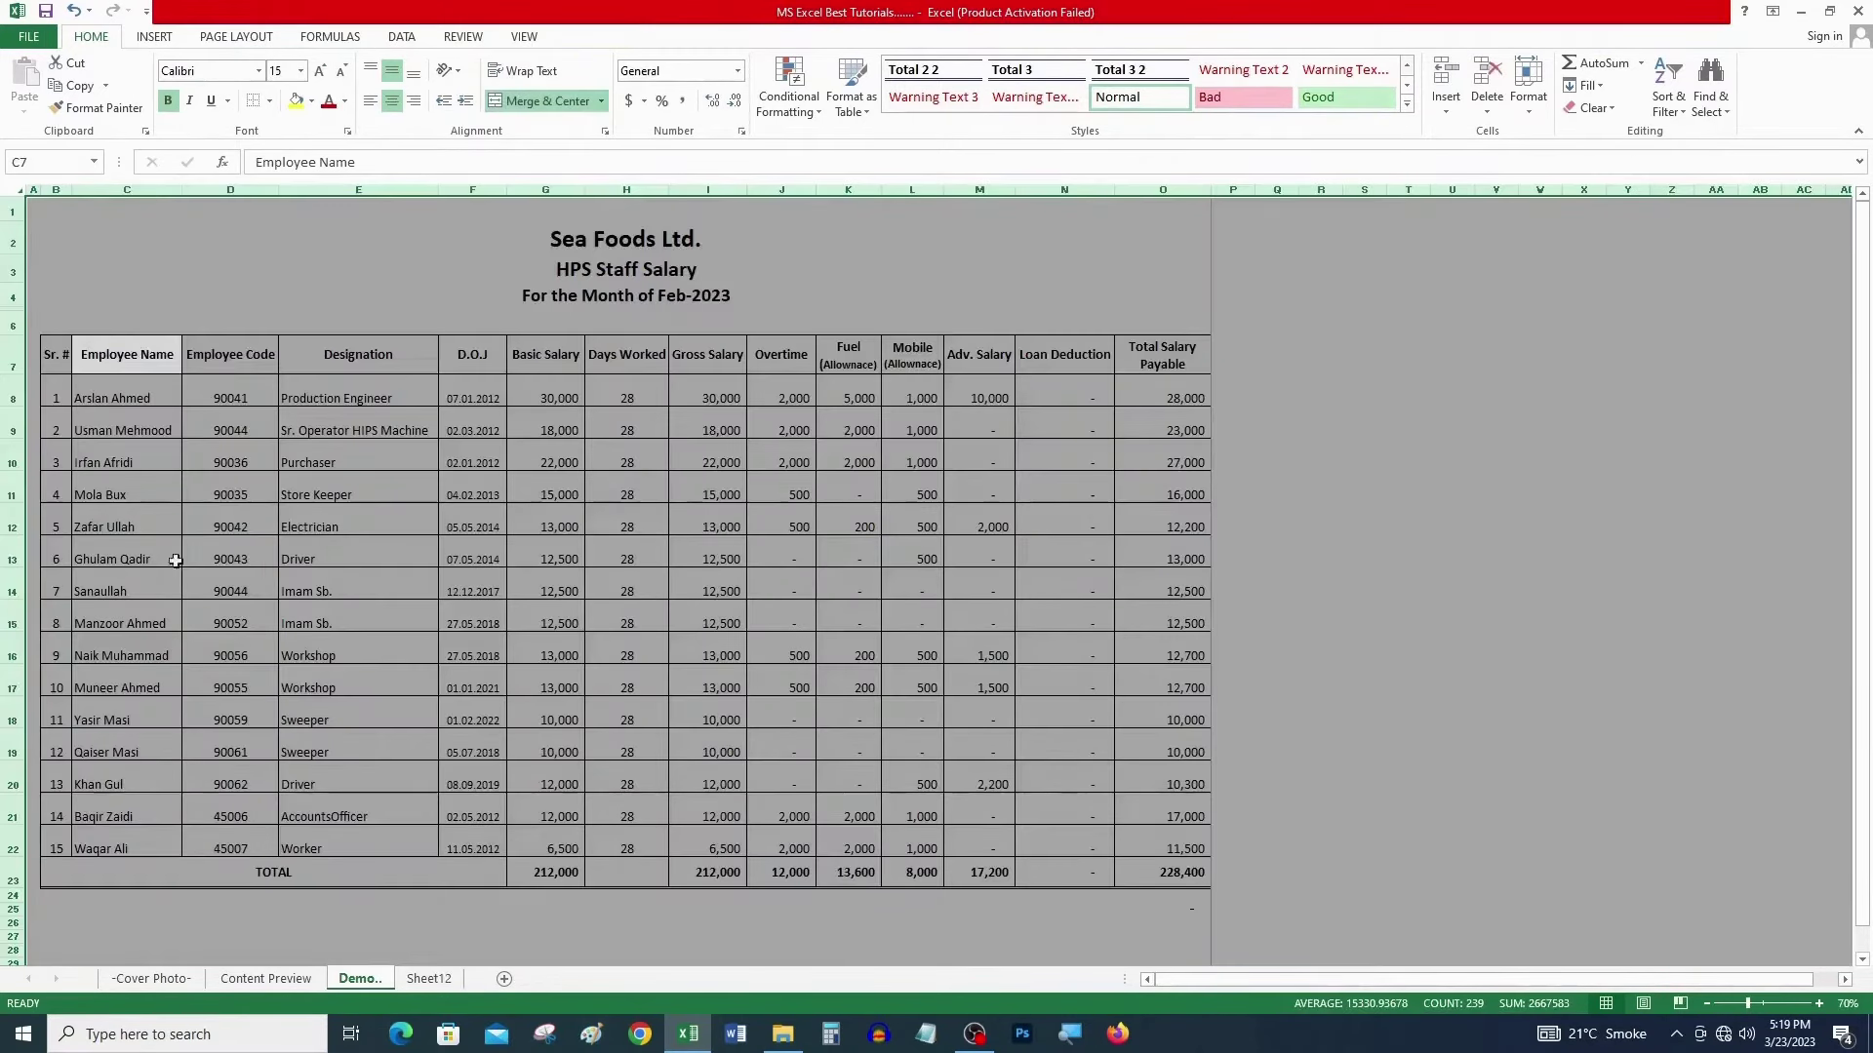
drag(57, 365, 1121, 868)
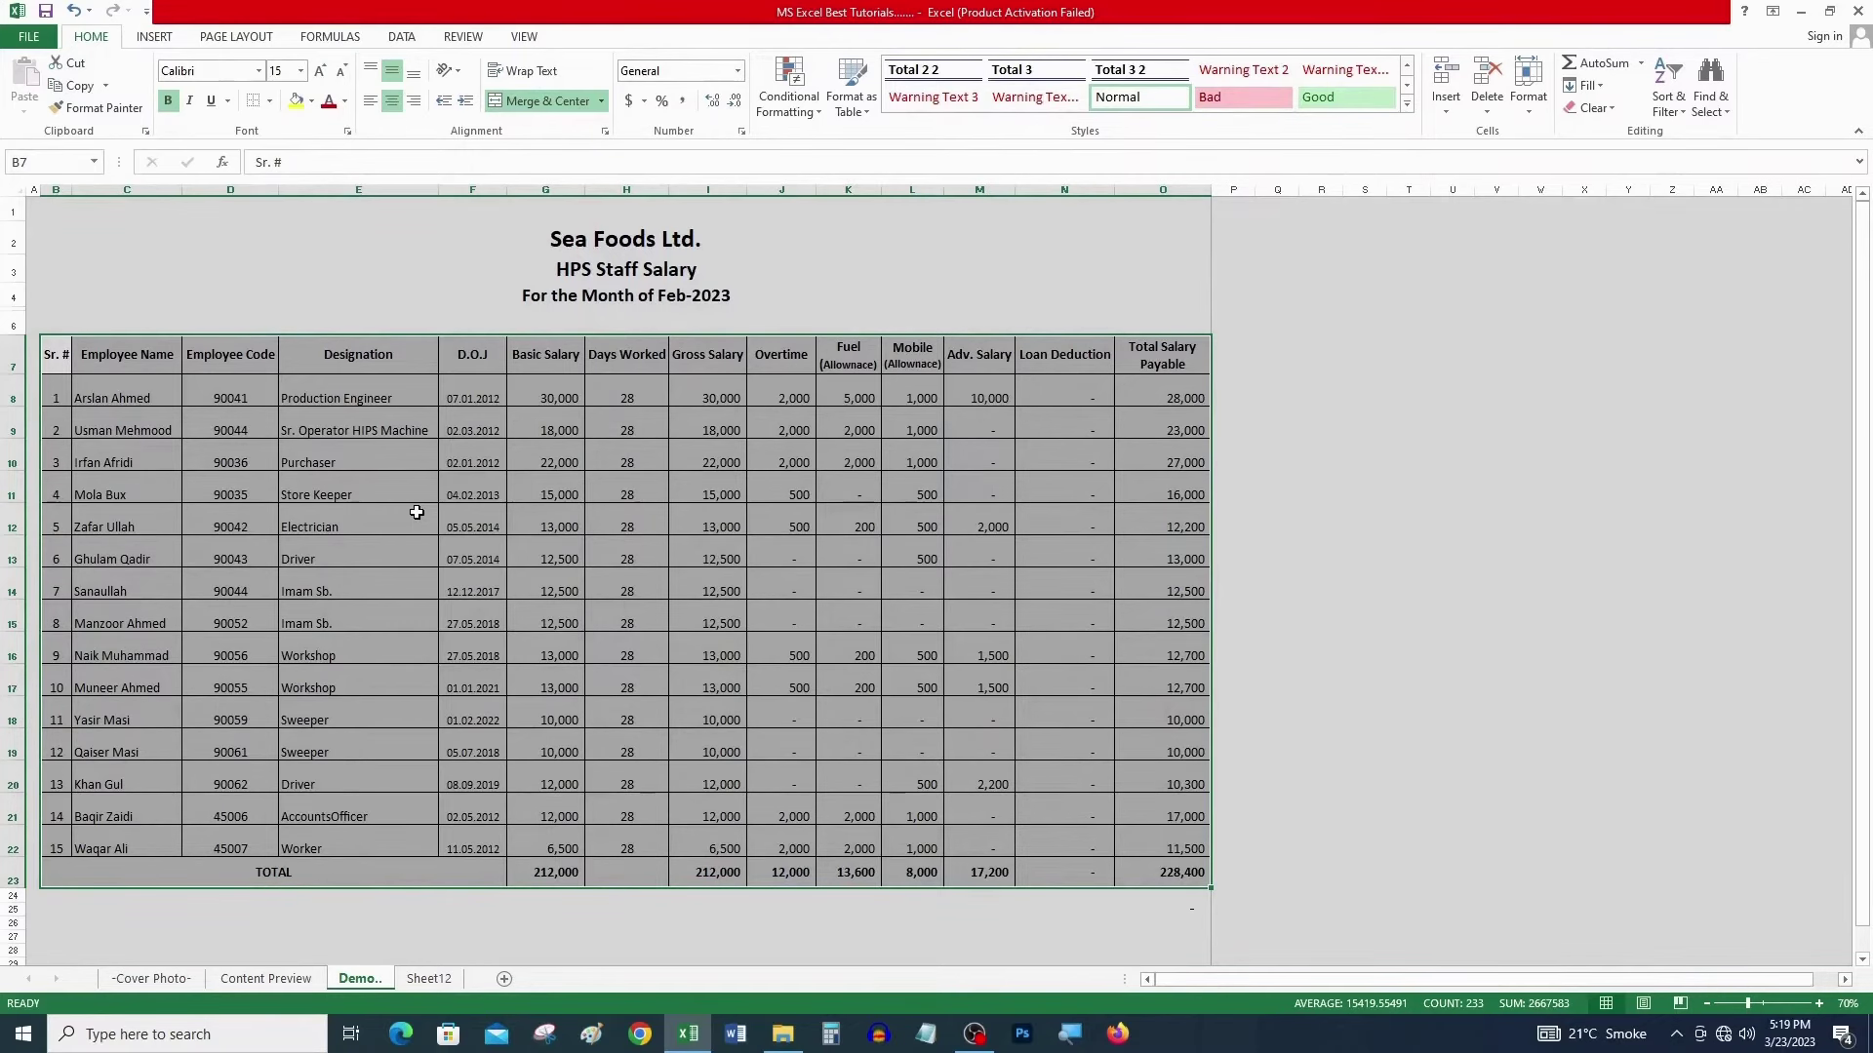
drag(234, 214, 340, 306)
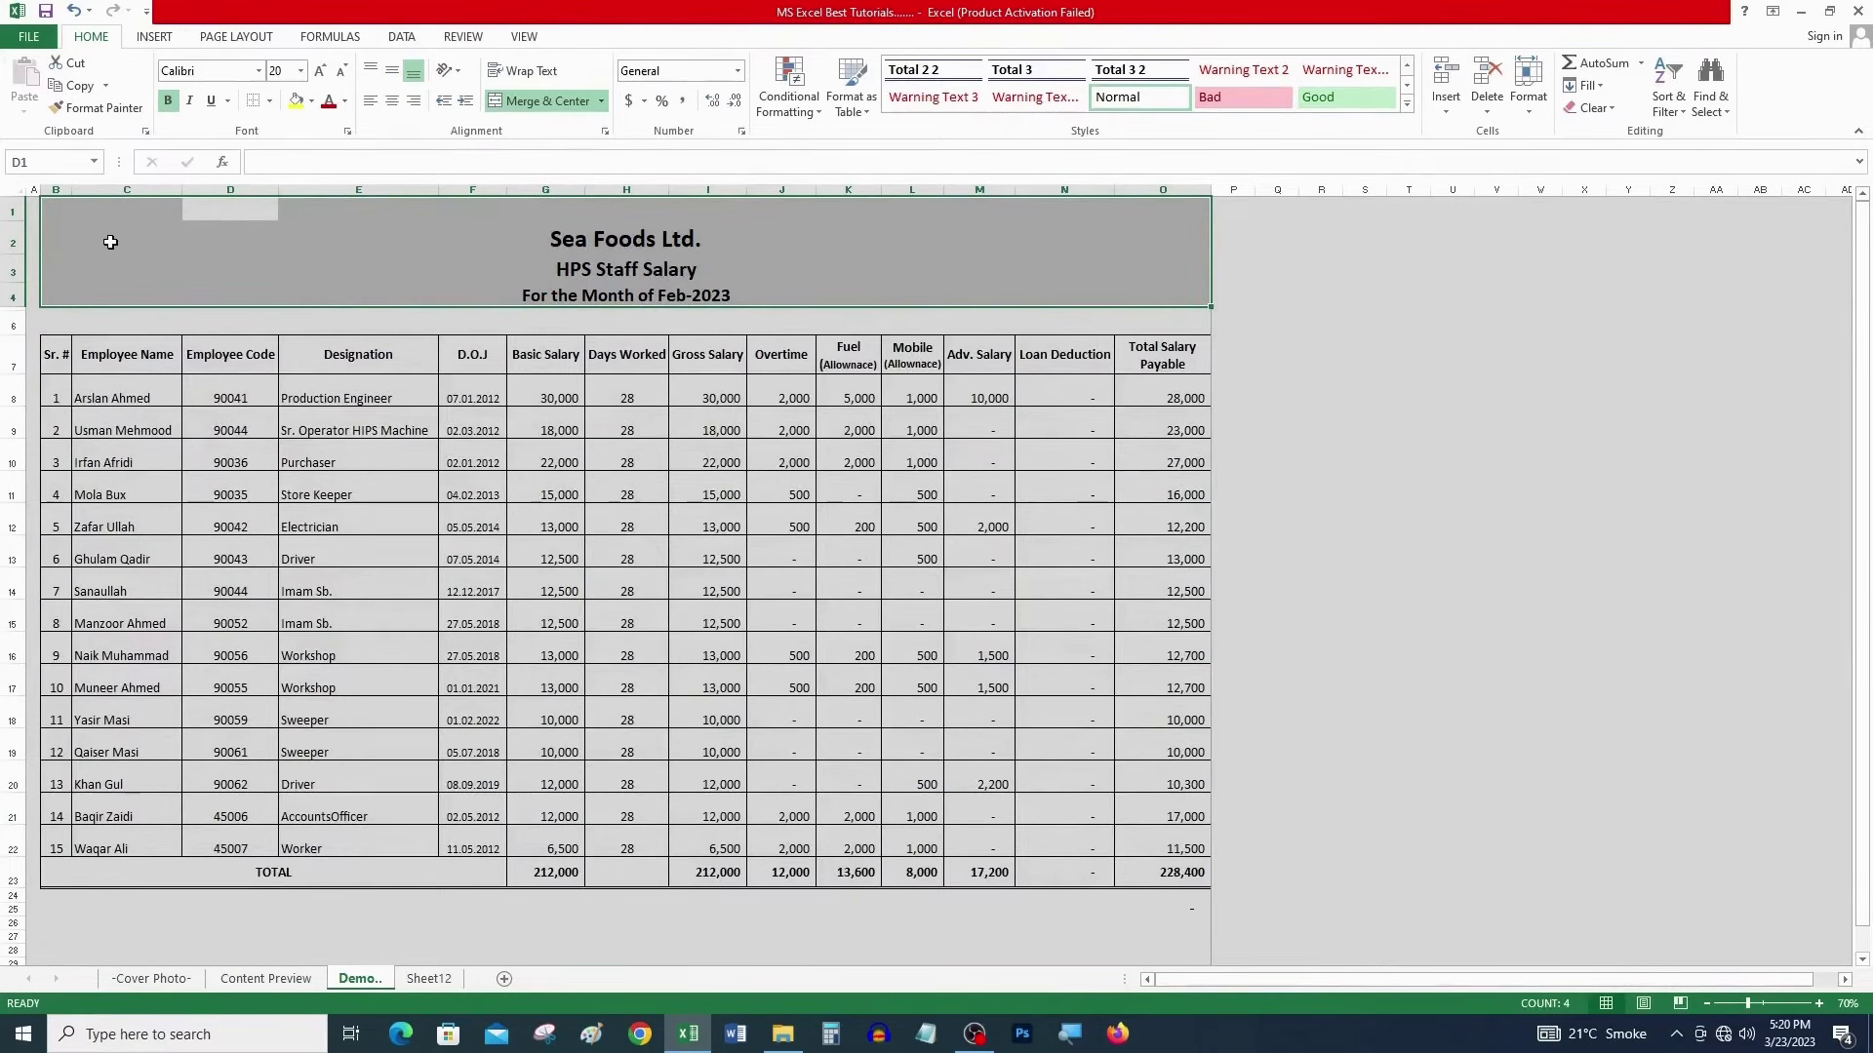
drag(108, 238, 617, 297)
scroll(663, 371, down, 4)
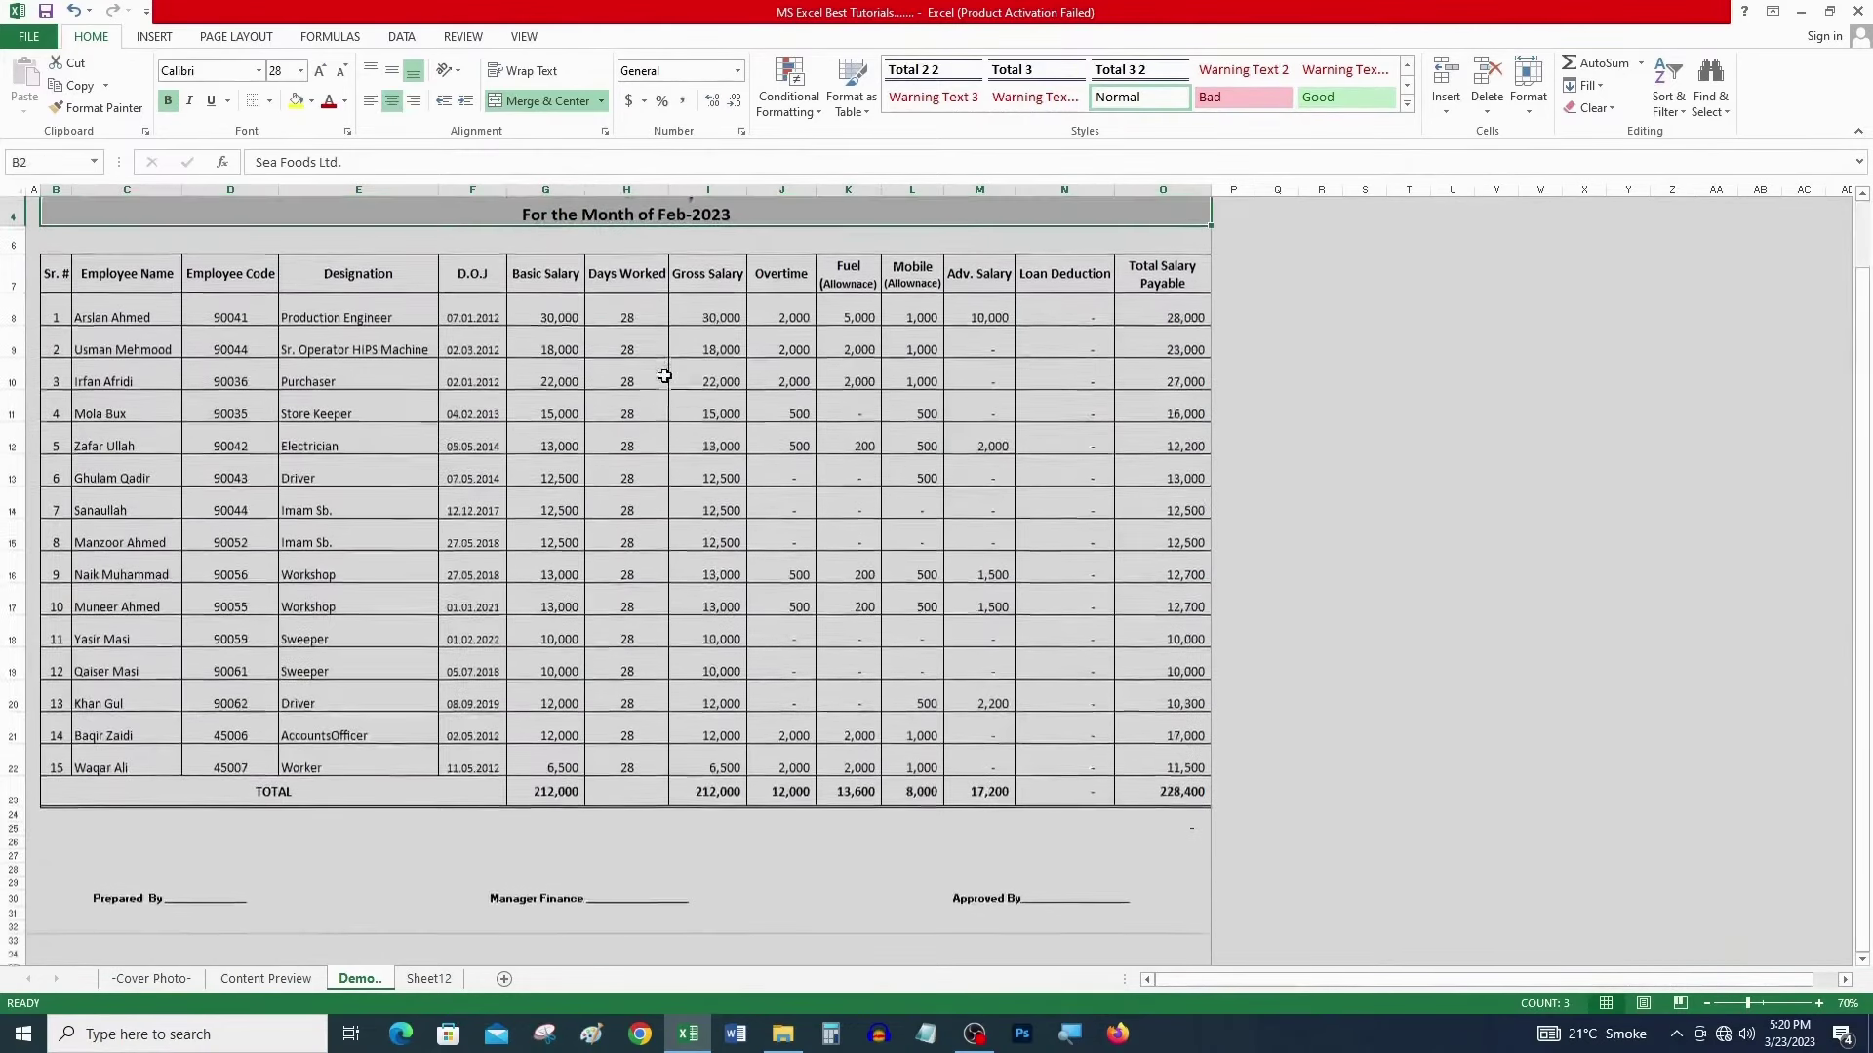
click(101, 644)
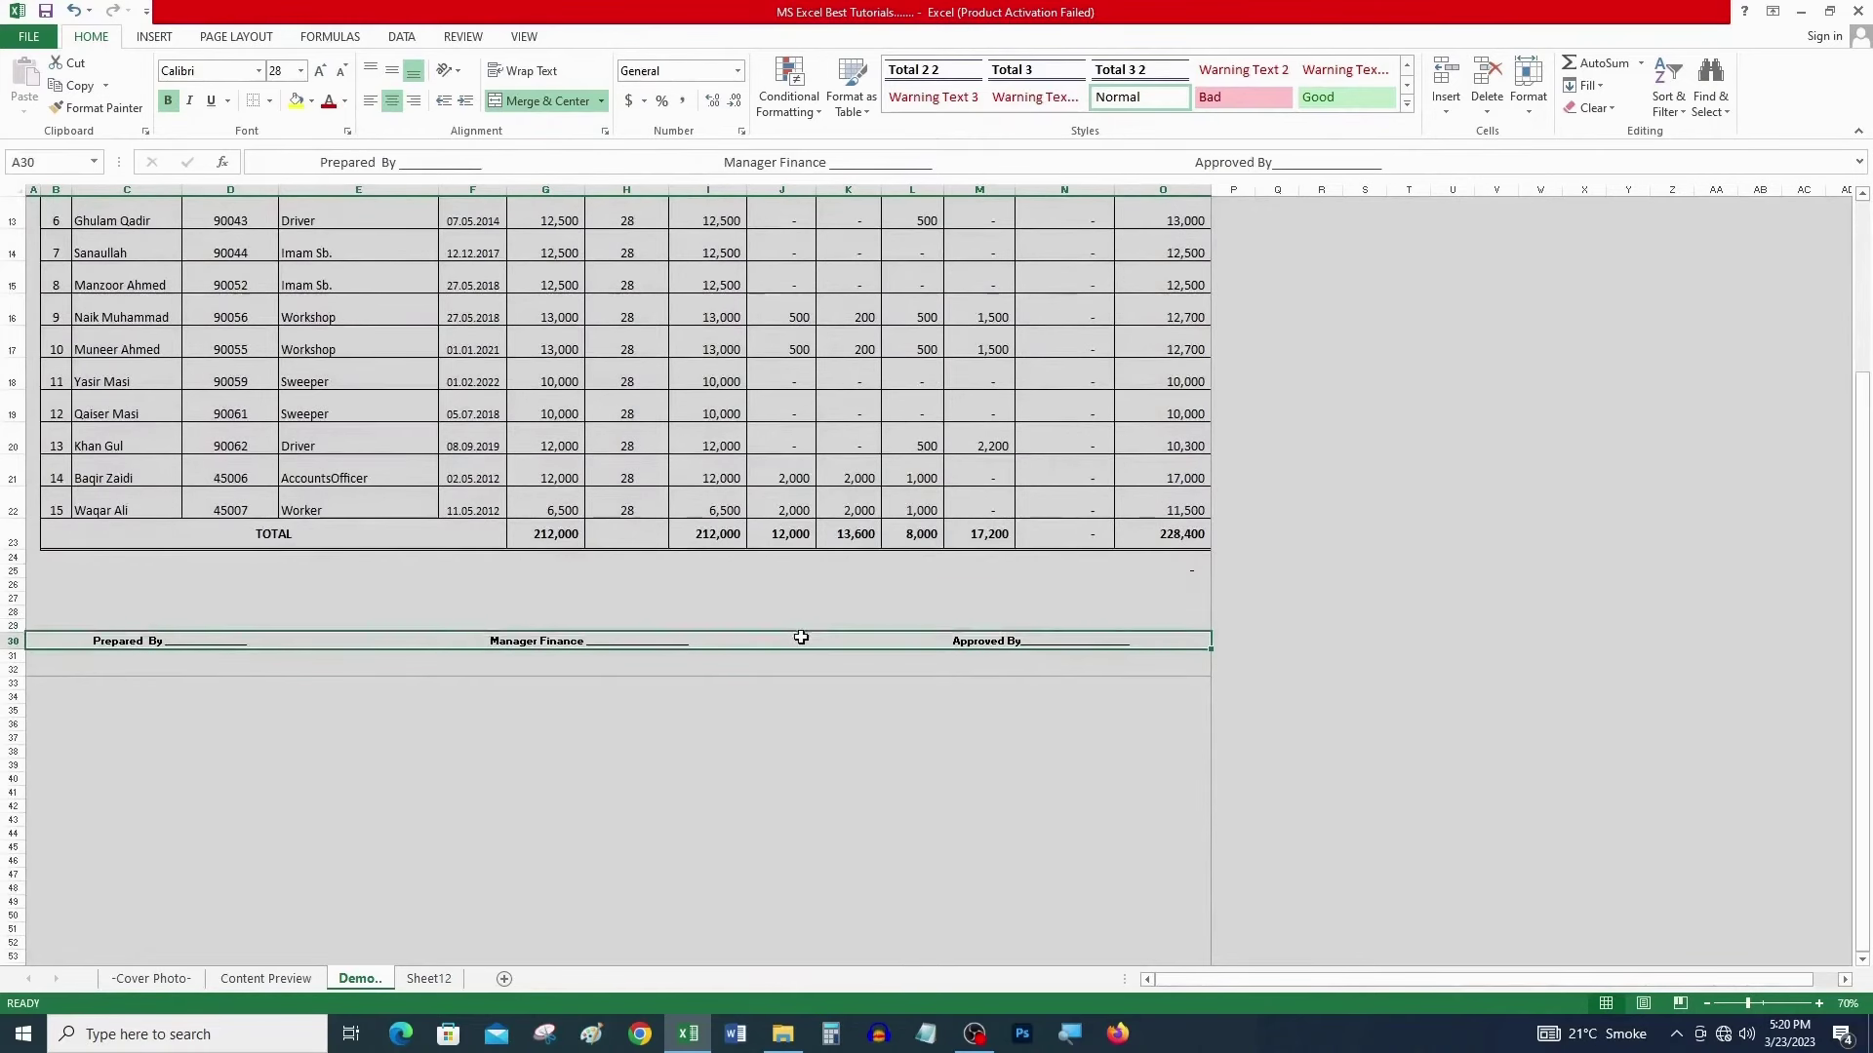
scroll(799, 636, up, 4)
drag(56, 353, 1163, 864)
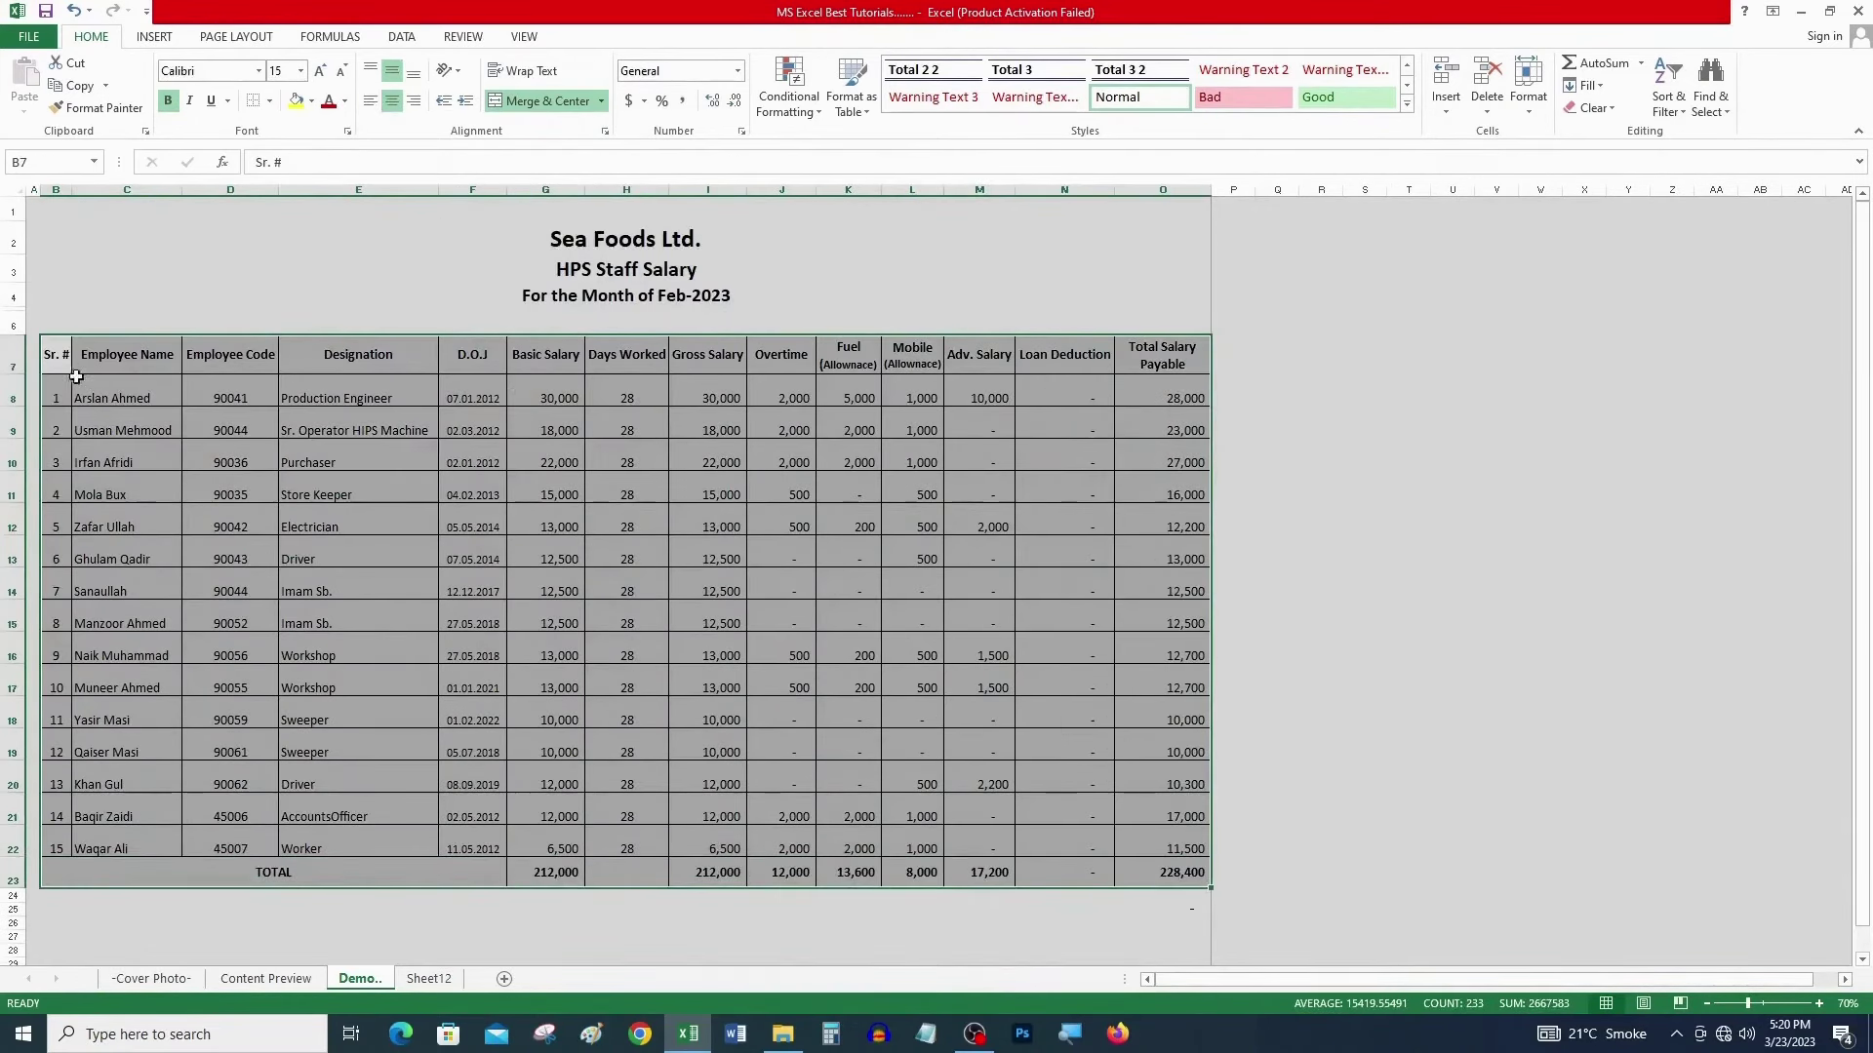
drag(73, 371, 1160, 886)
drag(65, 359, 1198, 872)
click(762, 264)
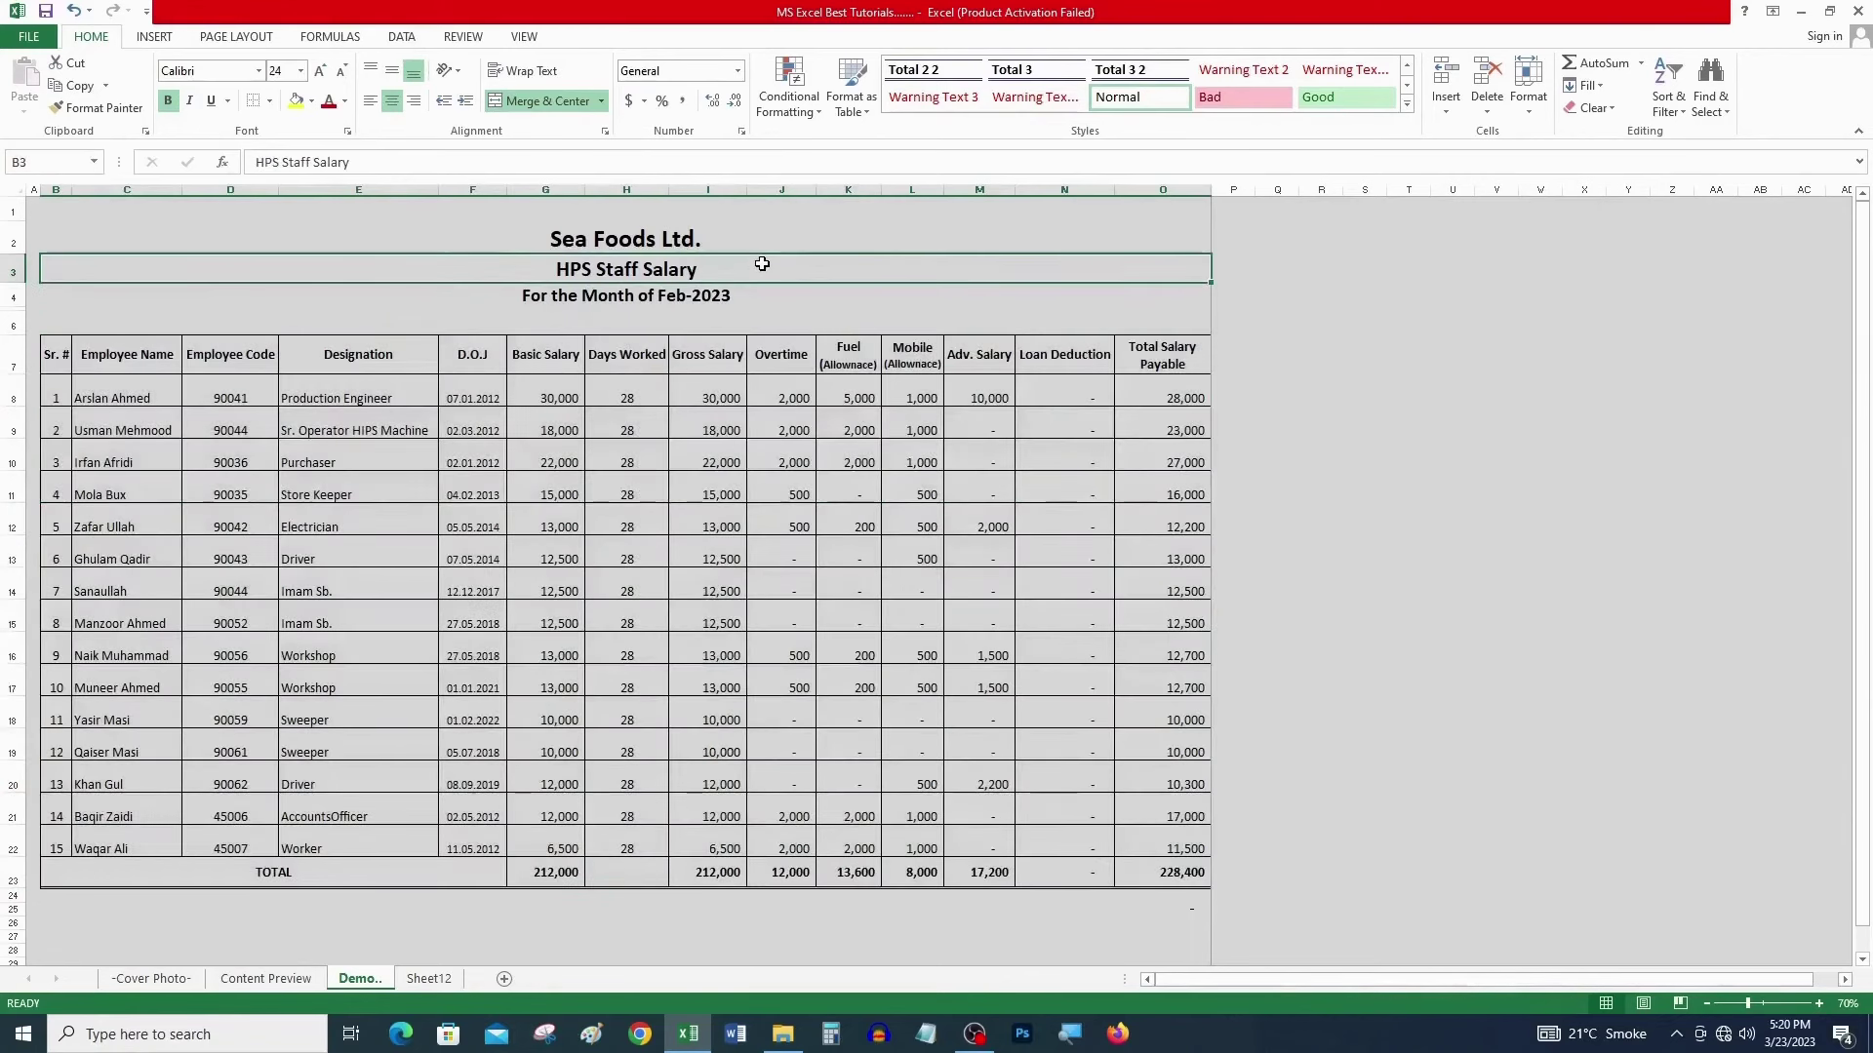